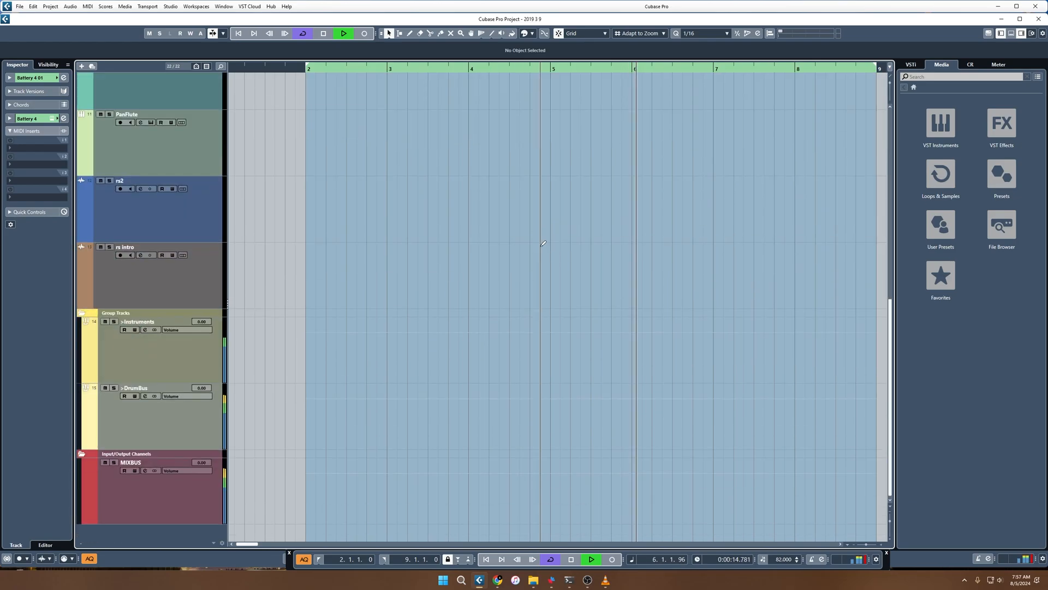
Collapse the playback loop range by placing both locators at bar 6.
scroll(523, 269, up, 8)
scroll(523, 270, down, 7)
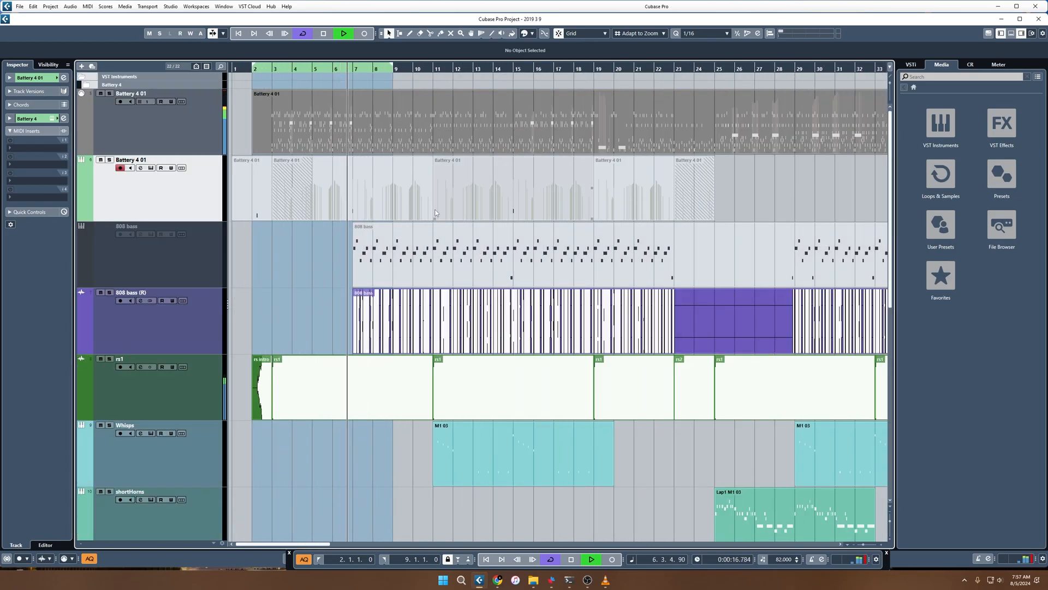
ctrl+click(334, 66)
alt+click(333, 67)
Open the mixer, show the channel routing and load the "JR Drum Buss" insert chain preset onto the DrumBus channel.
key(F3)
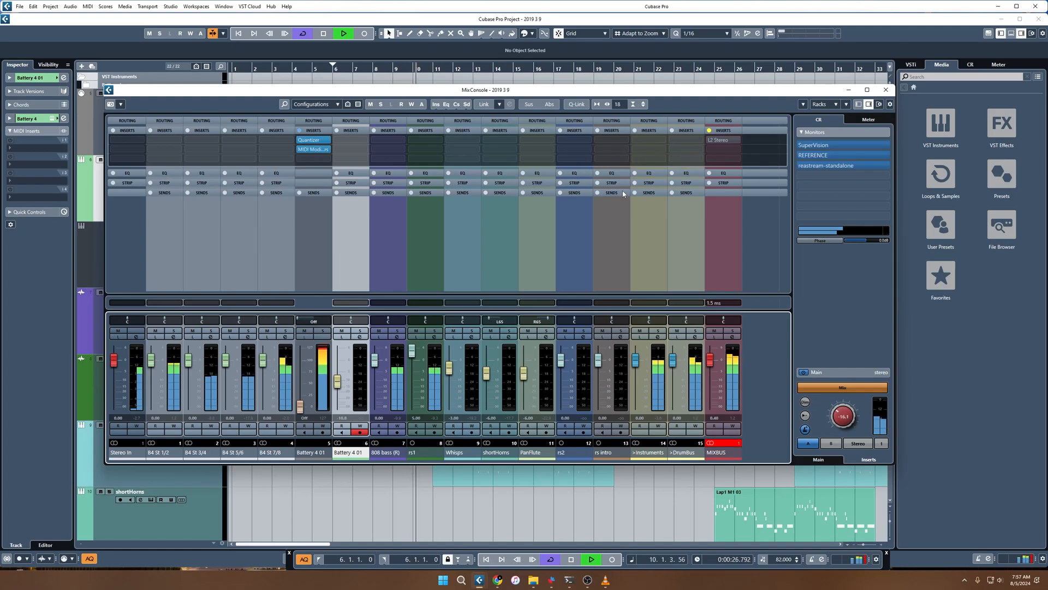
click(696, 141)
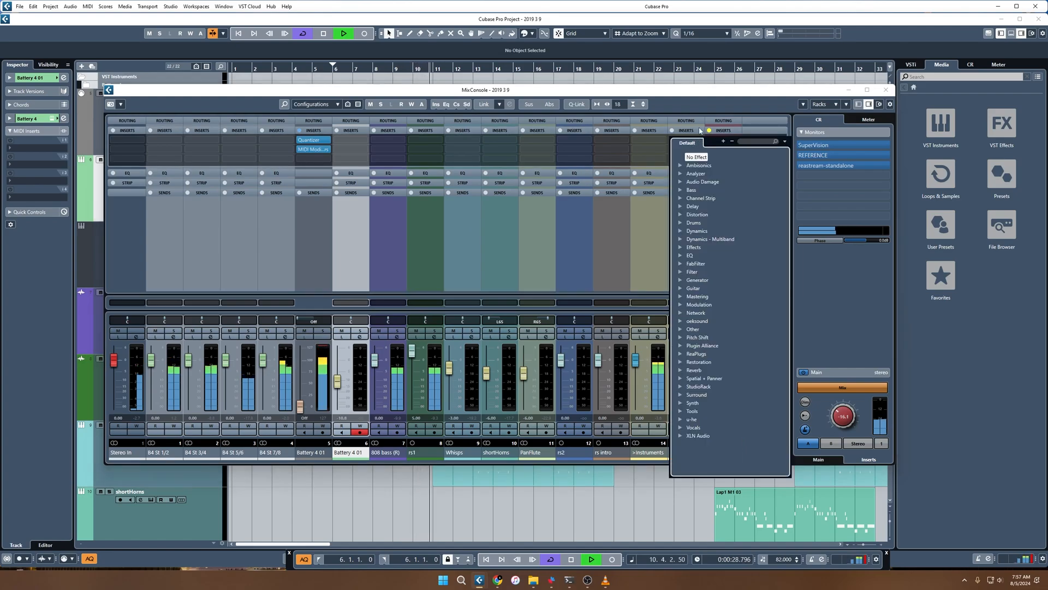
click(700, 124)
click(701, 121)
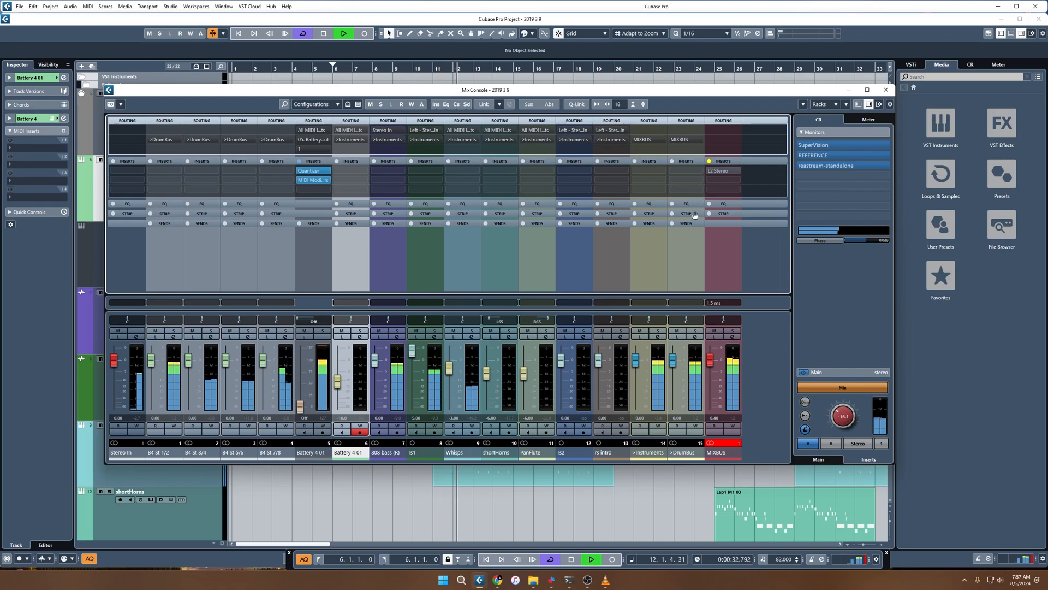
click(697, 162)
click(710, 166)
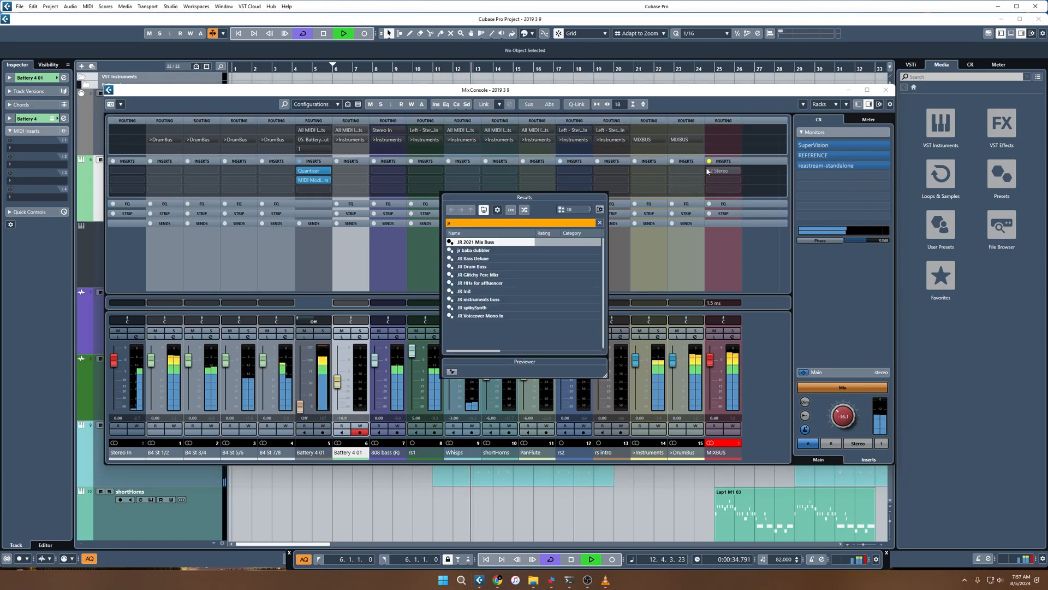
double_click(480, 266)
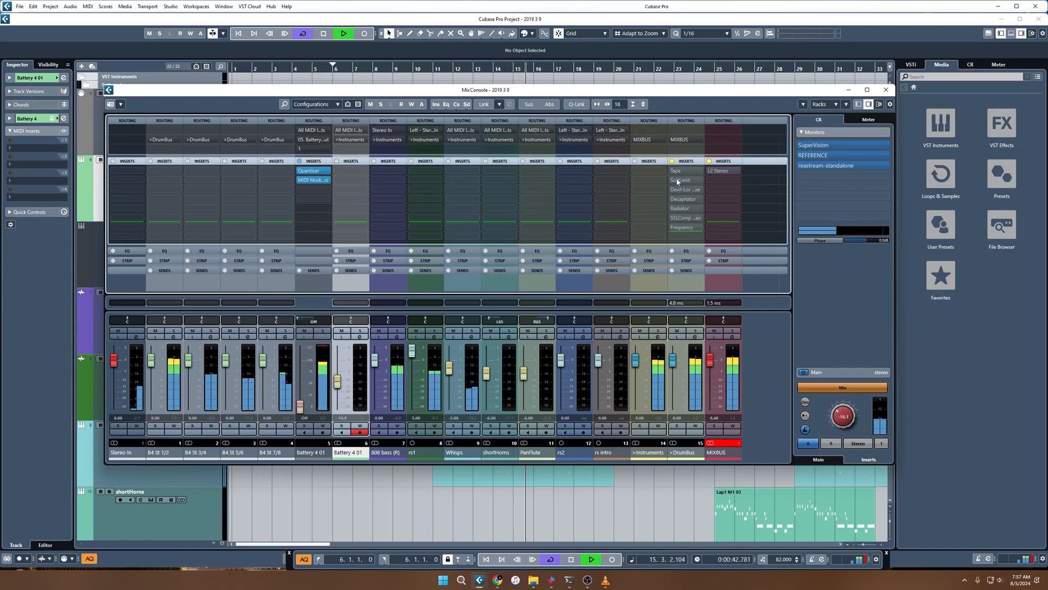
Activate the Tape insert on the DrumBus and set its color amount to 7.4.
mouse_move(681, 177)
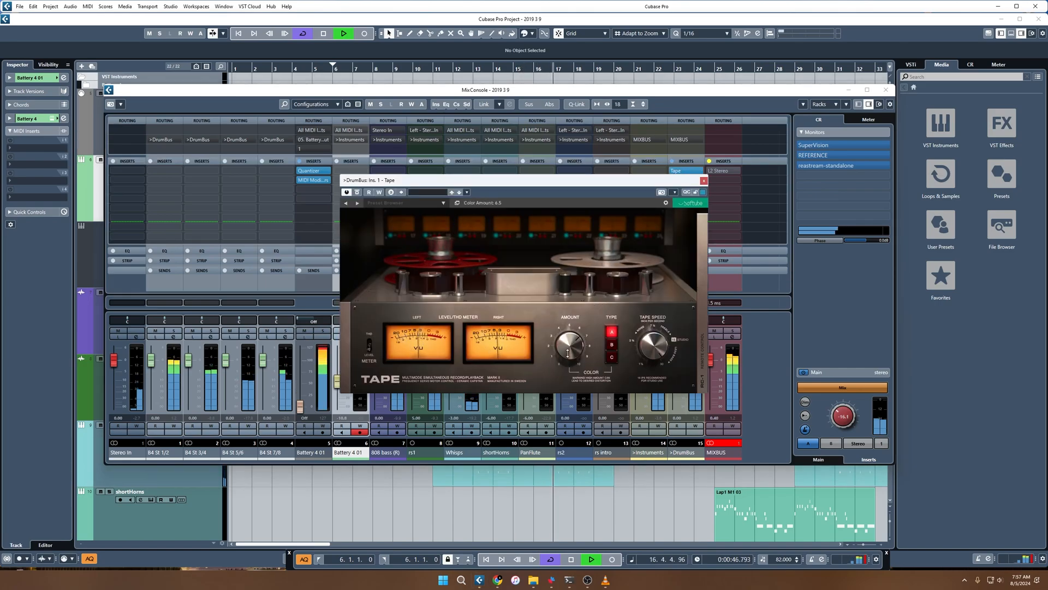
drag(568, 353, 569, 348)
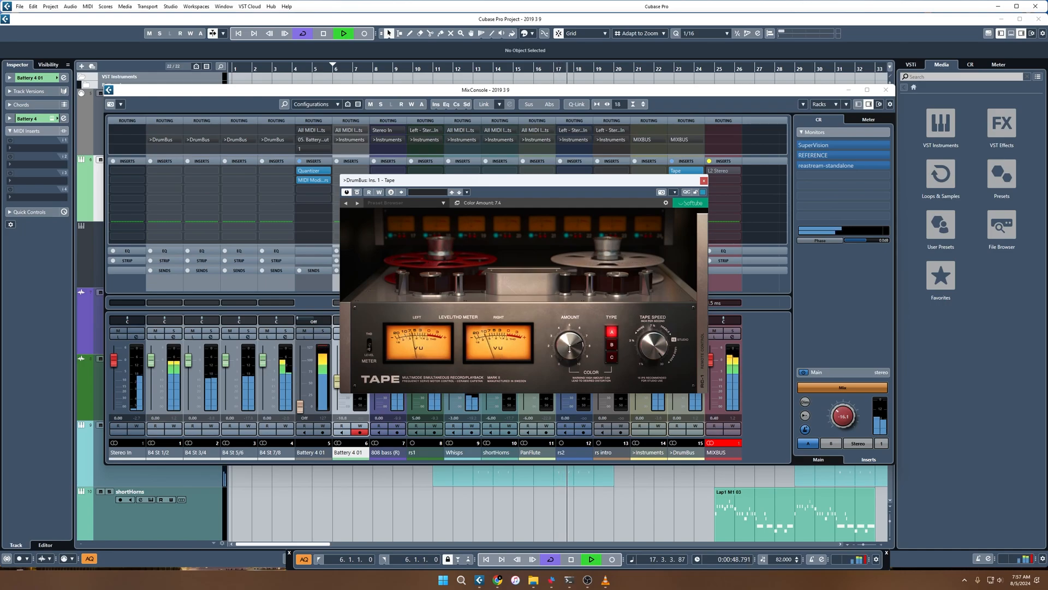
click(703, 180)
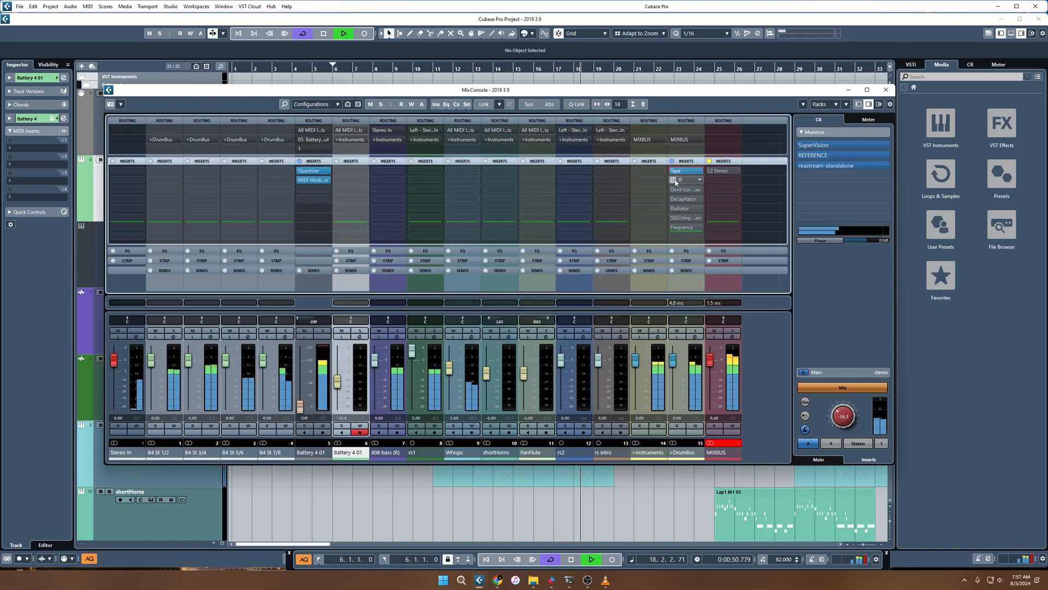
Open SoftLimit on the DrumBus and adjust its soft limit threshold.
click(674, 180)
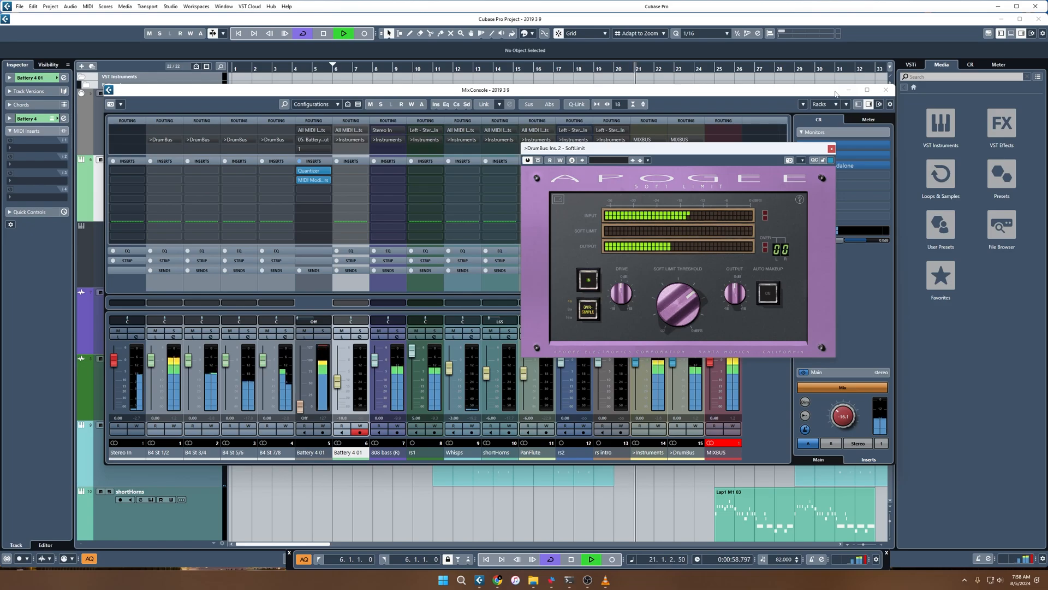
drag(678, 323, 680, 309)
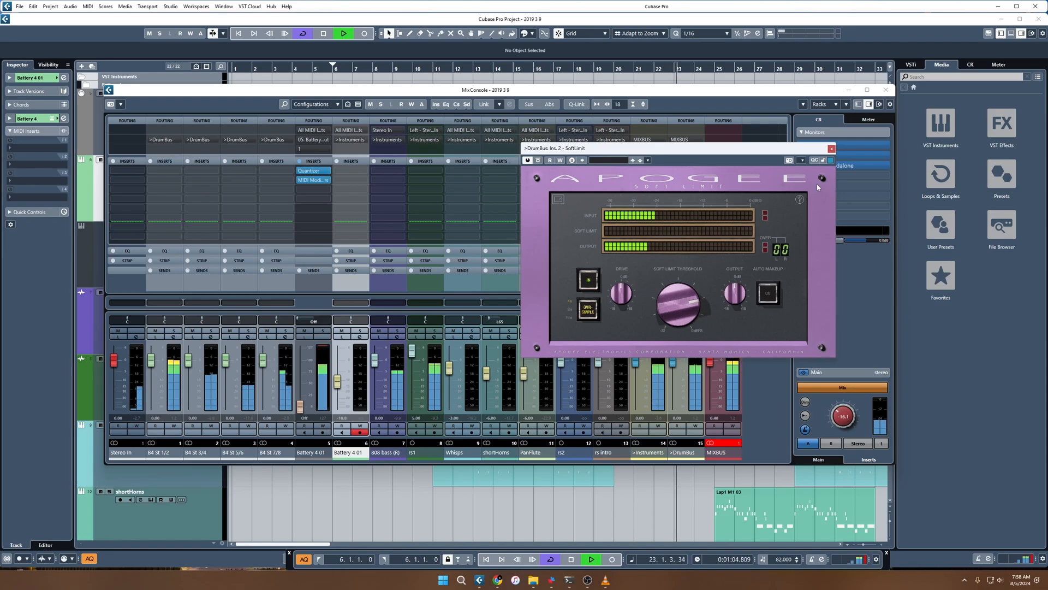
click(831, 148)
Return to the arrangement, set the playback loop from bar 29 to bar 36 and play from bar 29.
click(885, 90)
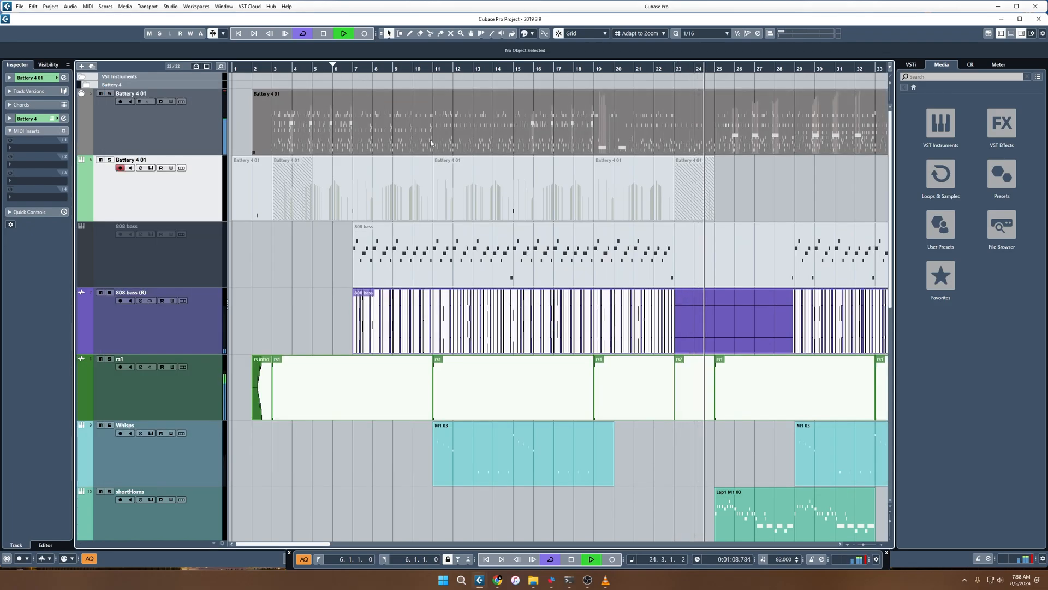
key(g)
key(g)
key(g)
key(h)
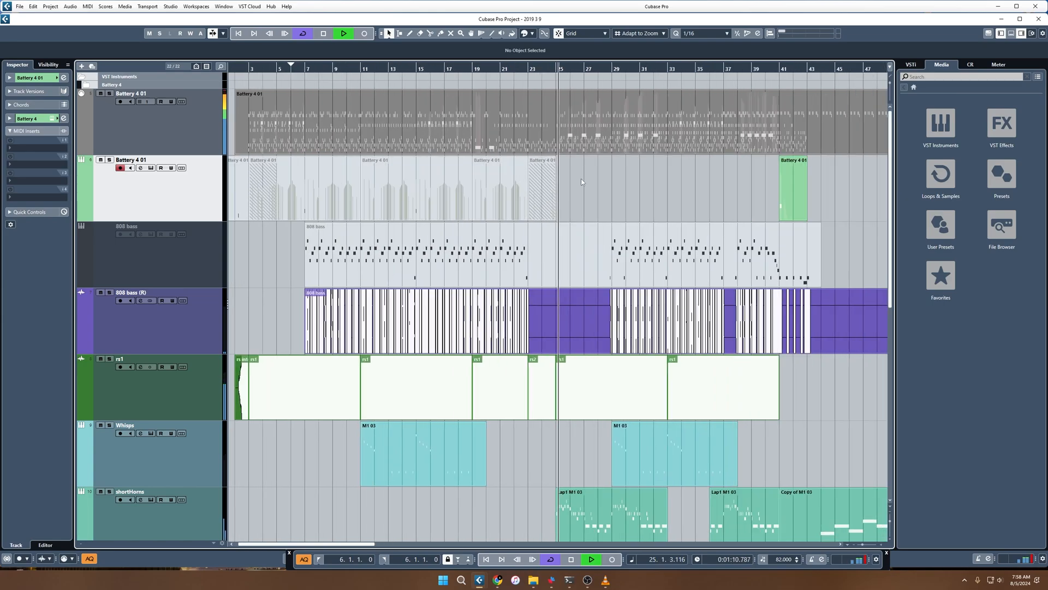
key(h)
ctrl+click(619, 73)
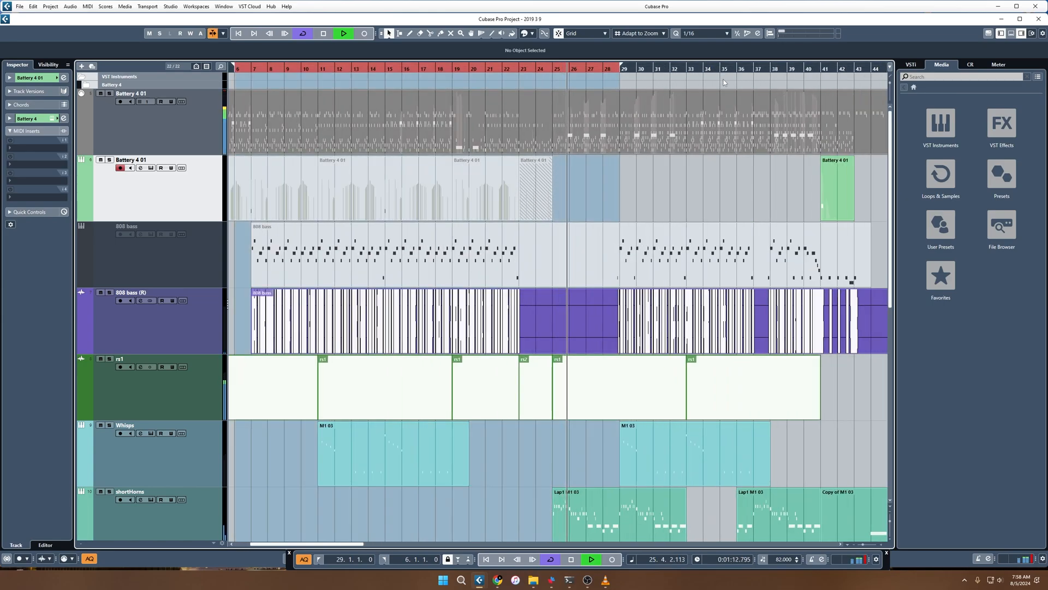
alt+click(736, 72)
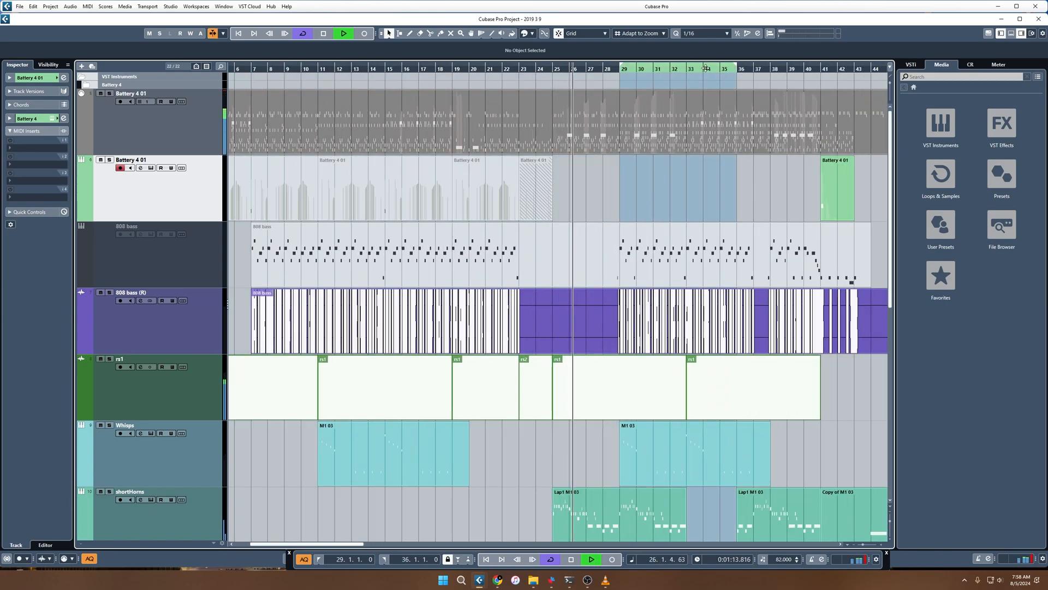
click(619, 71)
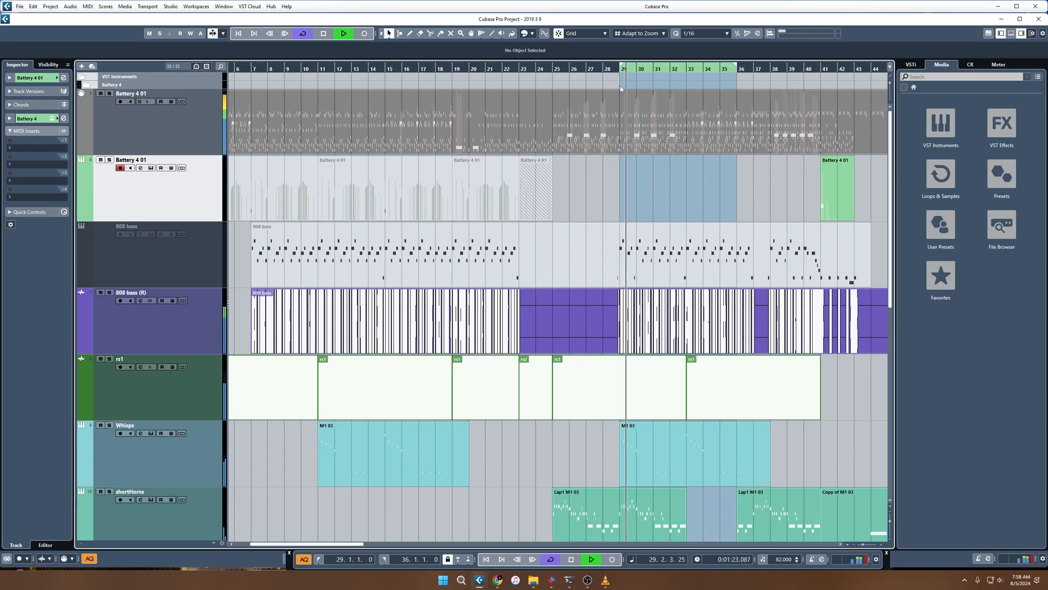
Turn on auto makeup in the DrumBus SoftLimit and activate the Devil-Loc Deluxe insert.
key(F3)
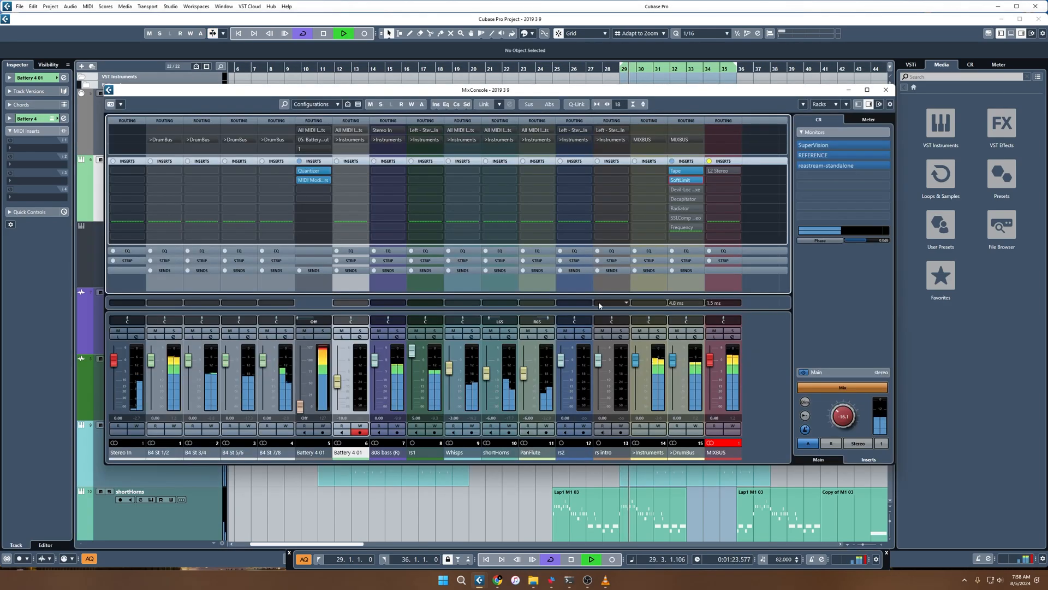
click(681, 180)
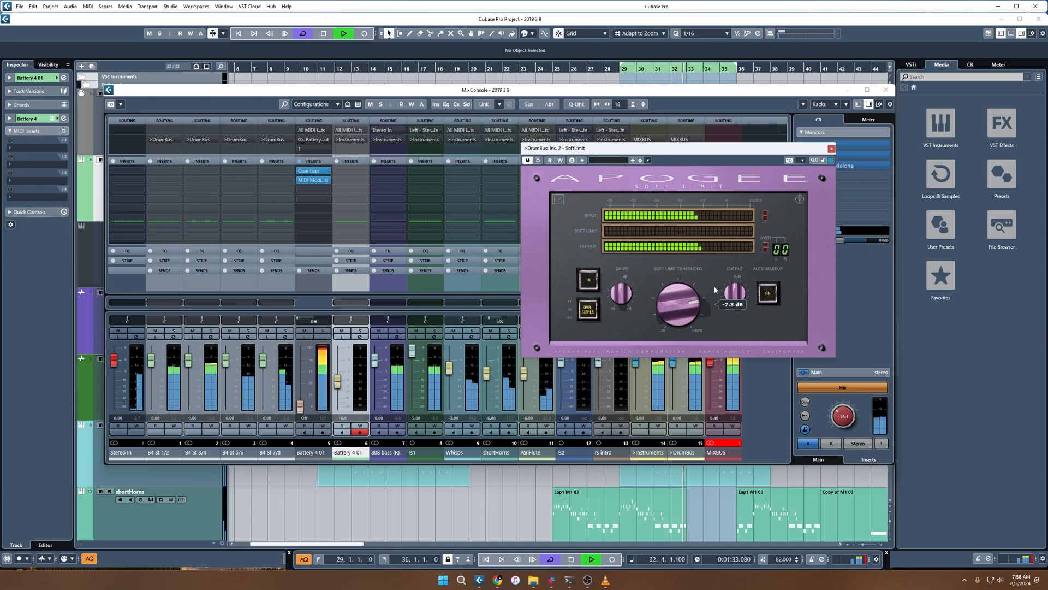
click(831, 148)
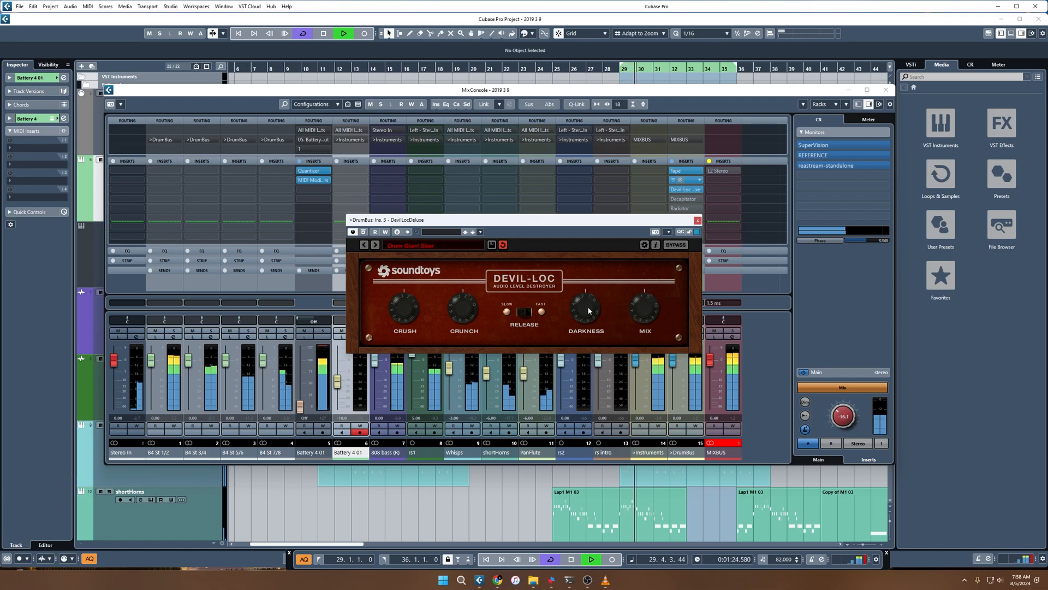
click(698, 220)
Activate Decapitator on the DrumBus and adjust its drive.
click(684, 199)
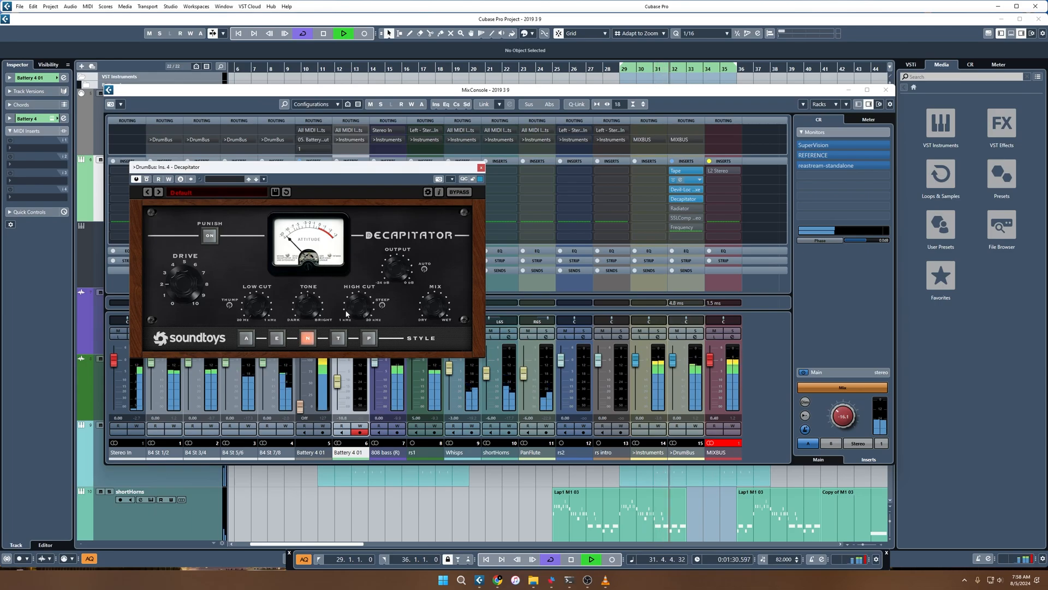
drag(193, 291, 195, 268)
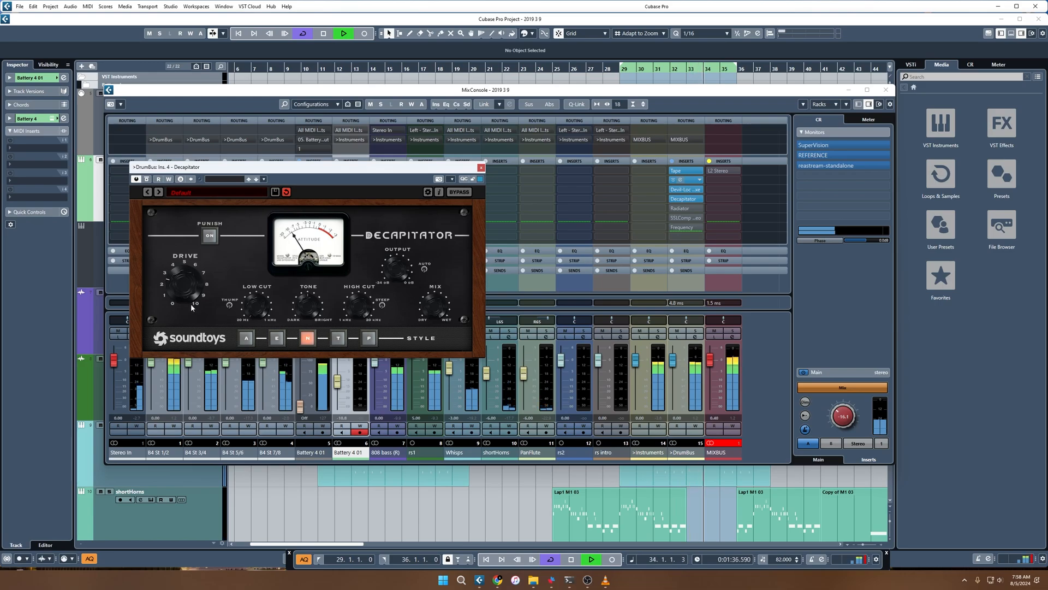
click(480, 168)
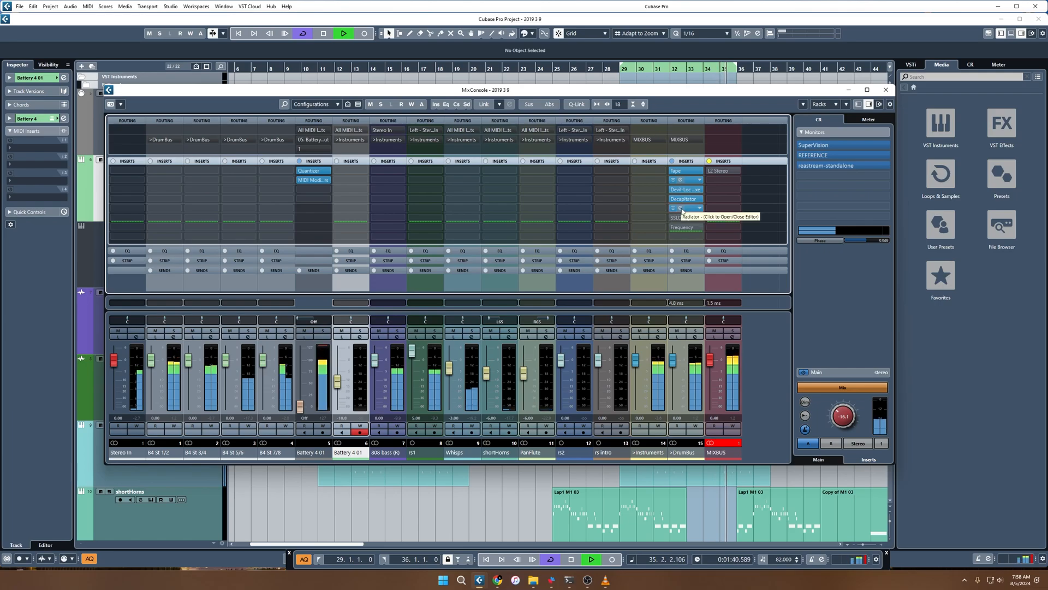
Activate Radiator on the DrumBus and adjust its mix amount.
click(682, 208)
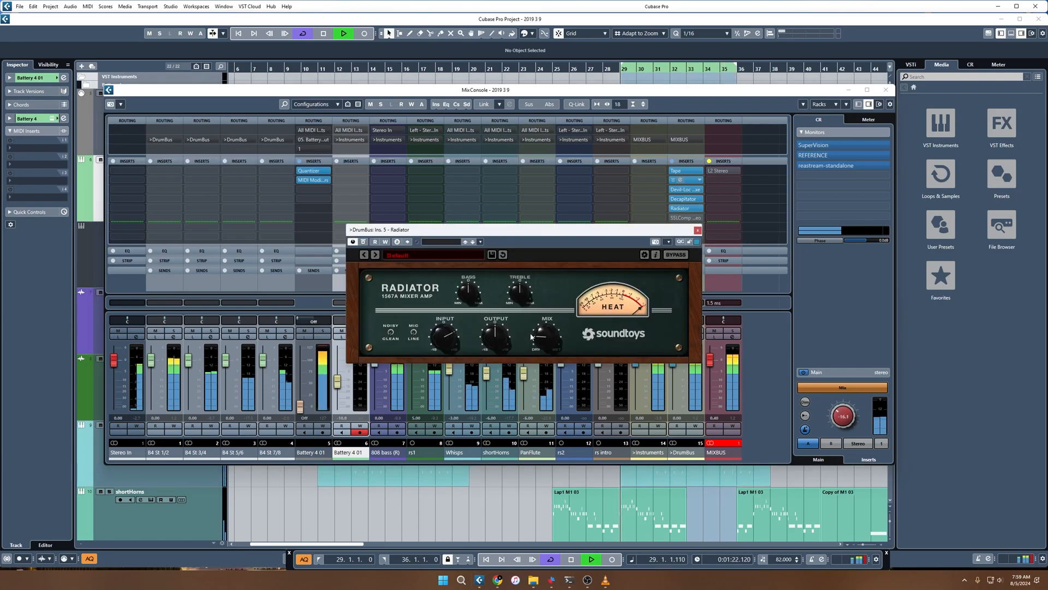
drag(532, 336, 544, 336)
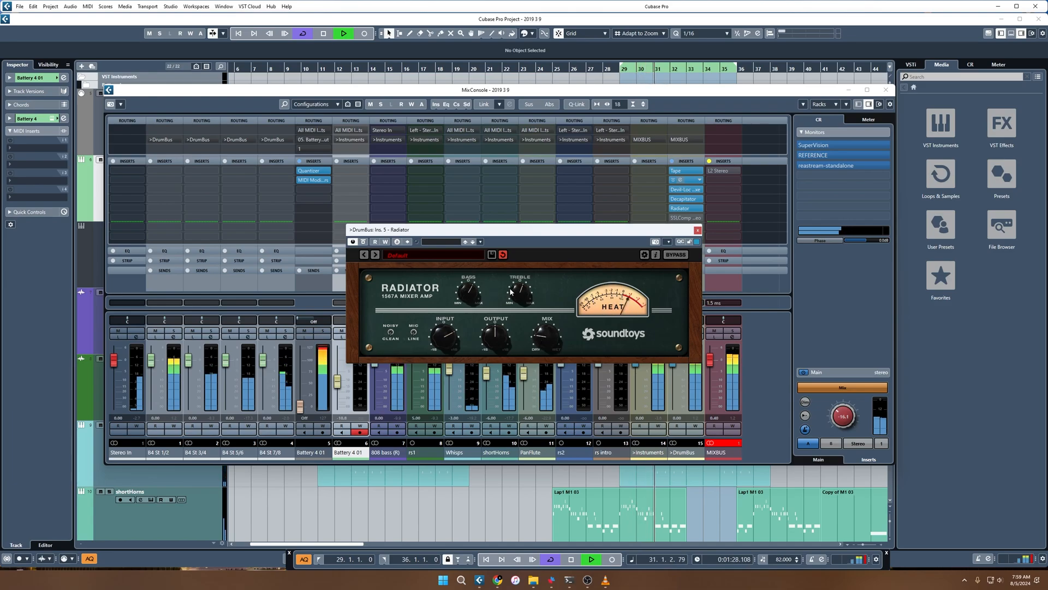
click(697, 230)
Activate the SSLComp bus compressor on the DrumBus and set its threshold to 6.7.
click(685, 217)
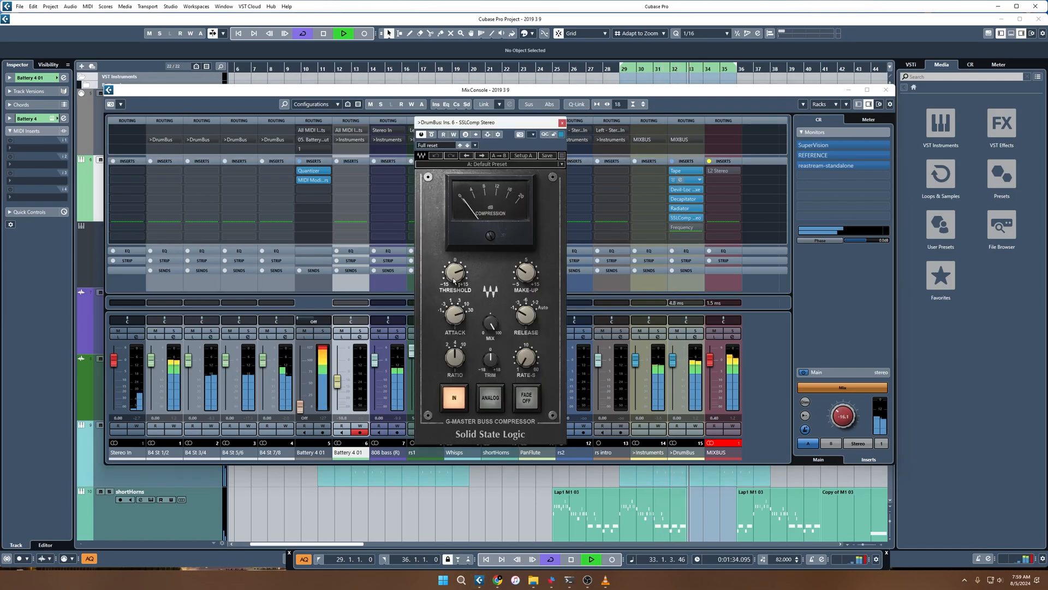
drag(453, 280, 454, 273)
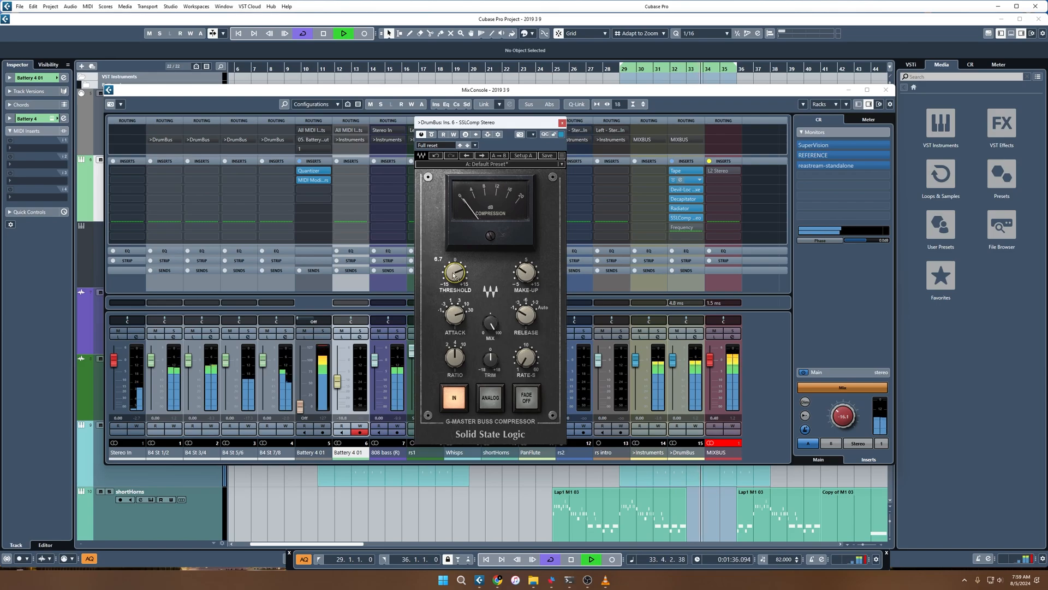
click(563, 122)
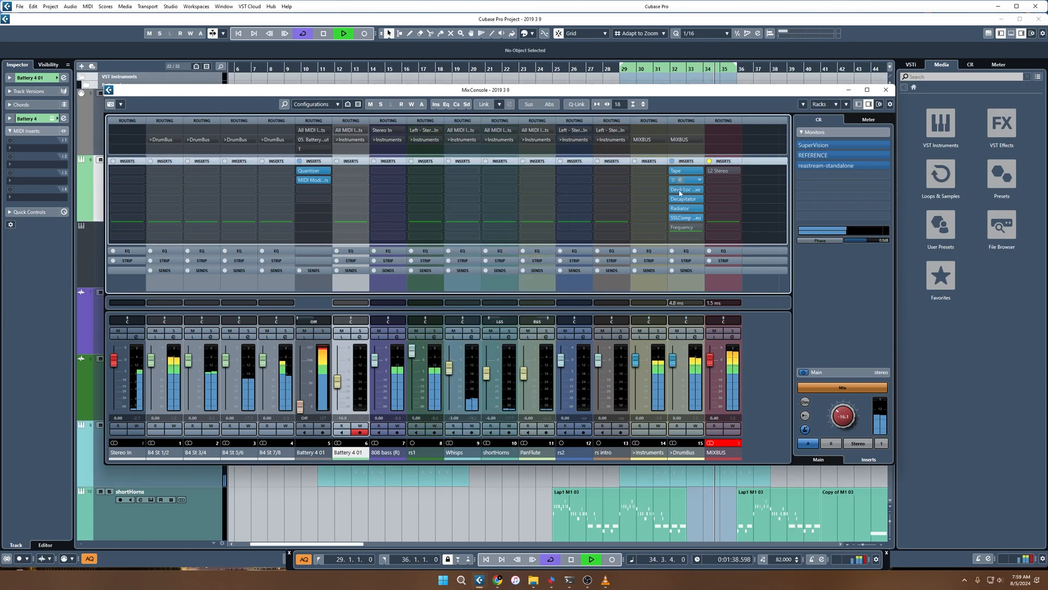
Activate Frequency on the DrumBus, raise band 1's side low cut and set its mid peak to -3.7 dB at 445 Hz with Q 0.5.
click(682, 228)
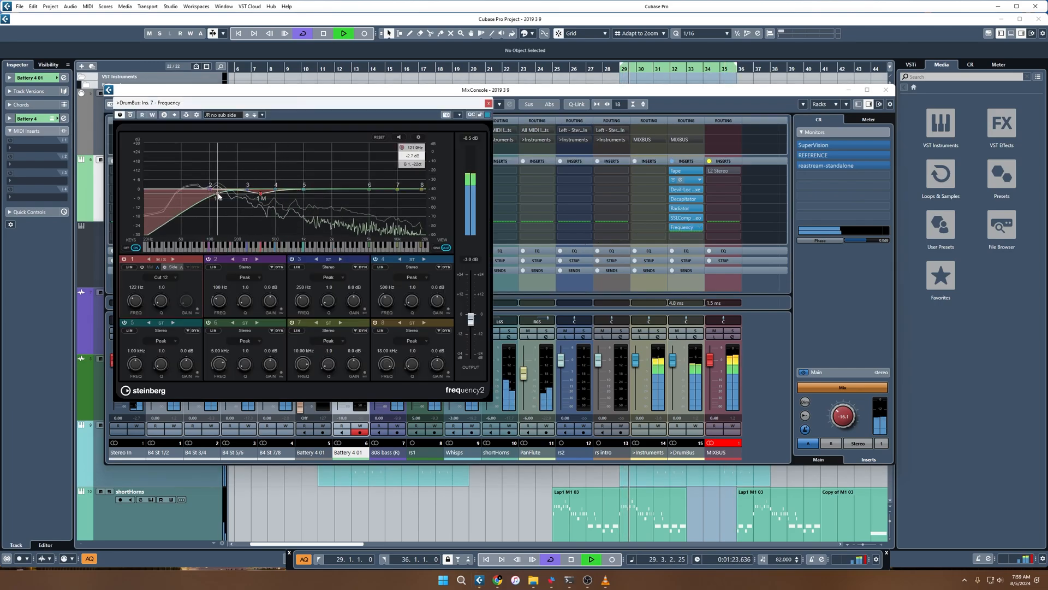
drag(262, 196, 225, 173)
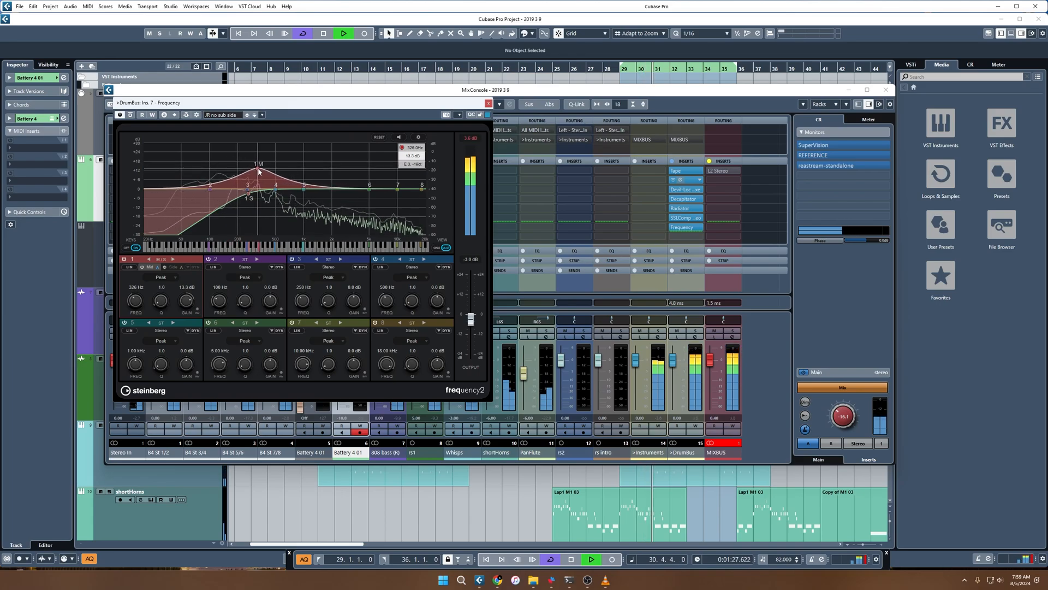
drag(258, 171, 274, 197)
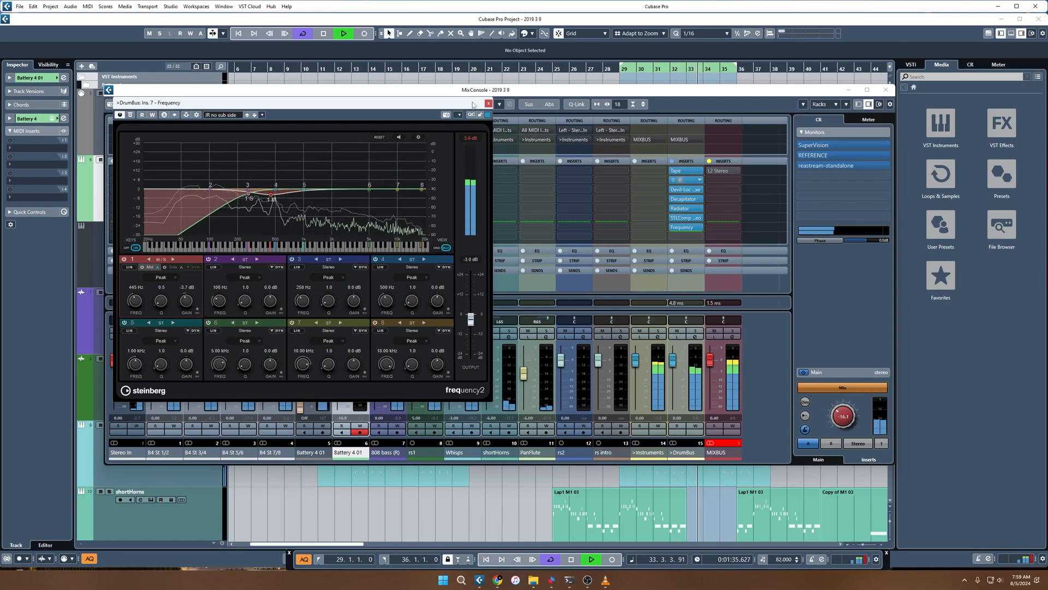
click(489, 103)
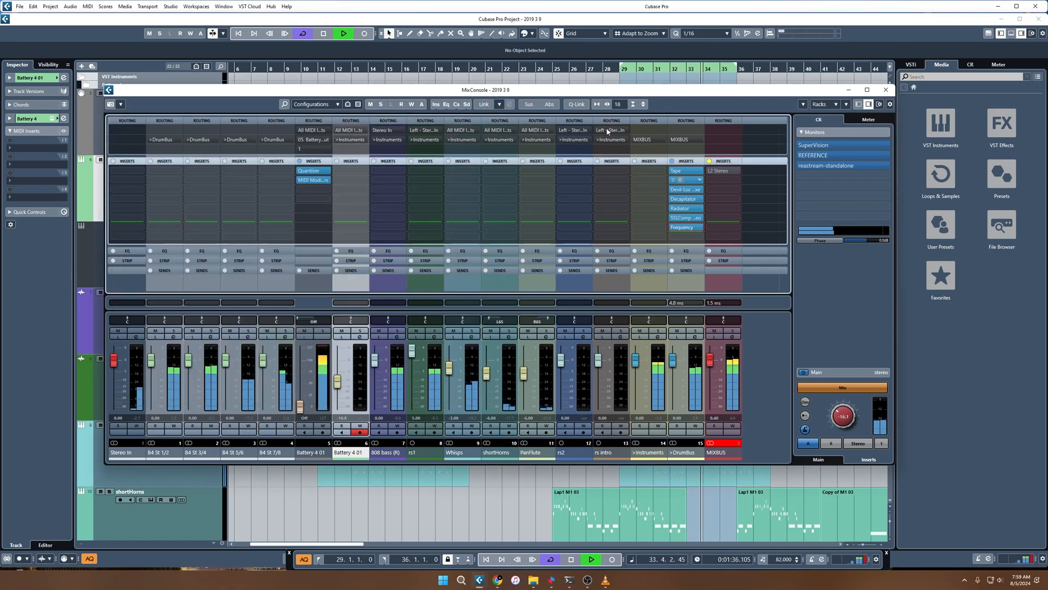
Compare the drum sound with the whole DrumBus insert chain bypassed and re-enabled.
click(671, 162)
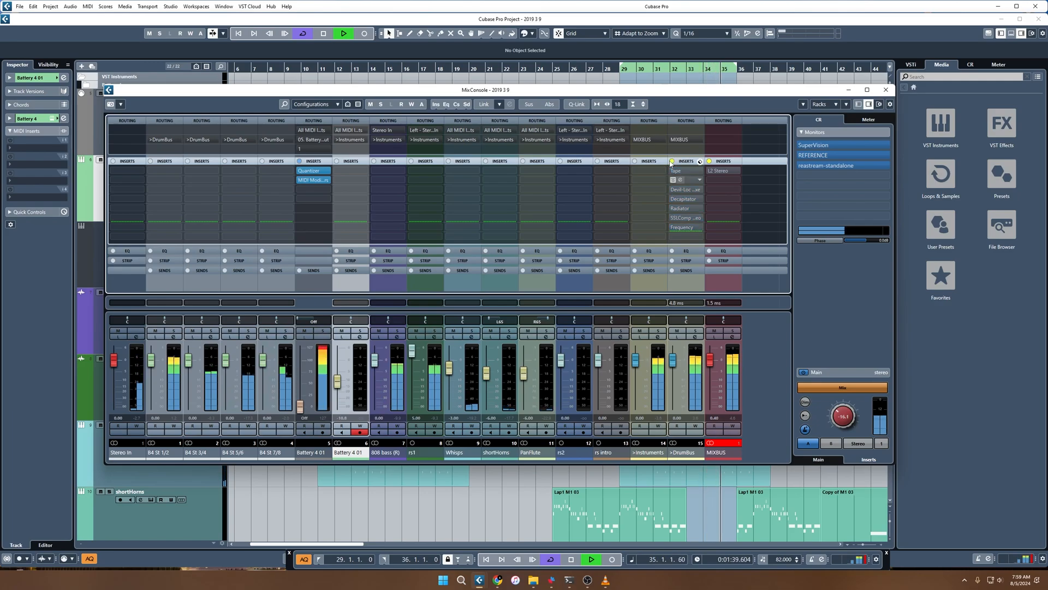
click(672, 162)
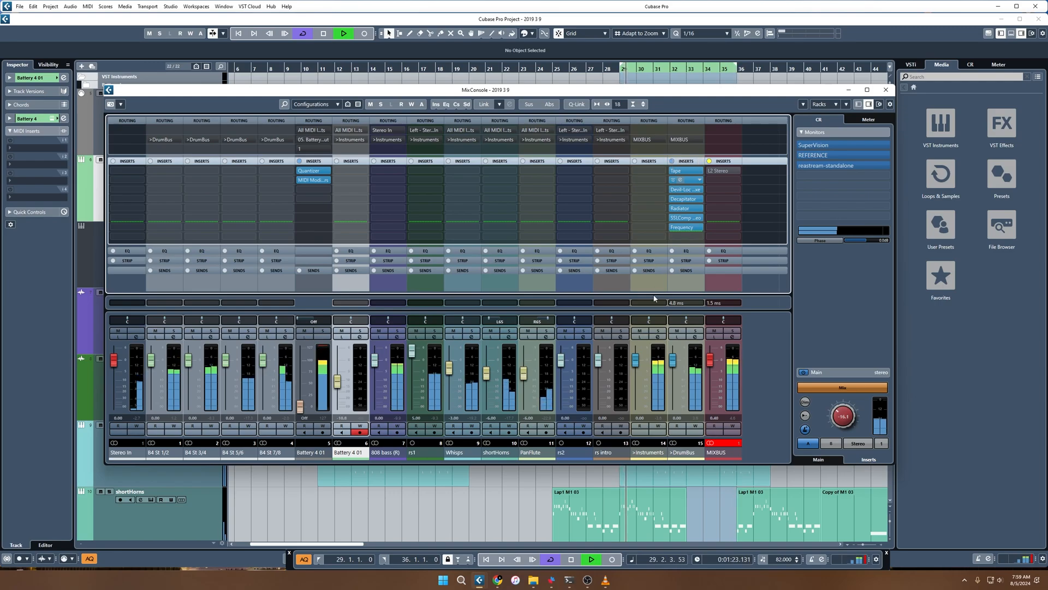
Rename the four Battery output channels in order as BD, SN, HH and PERC.
double_click(159, 452)
key(Caps_Lock)
text(BD)
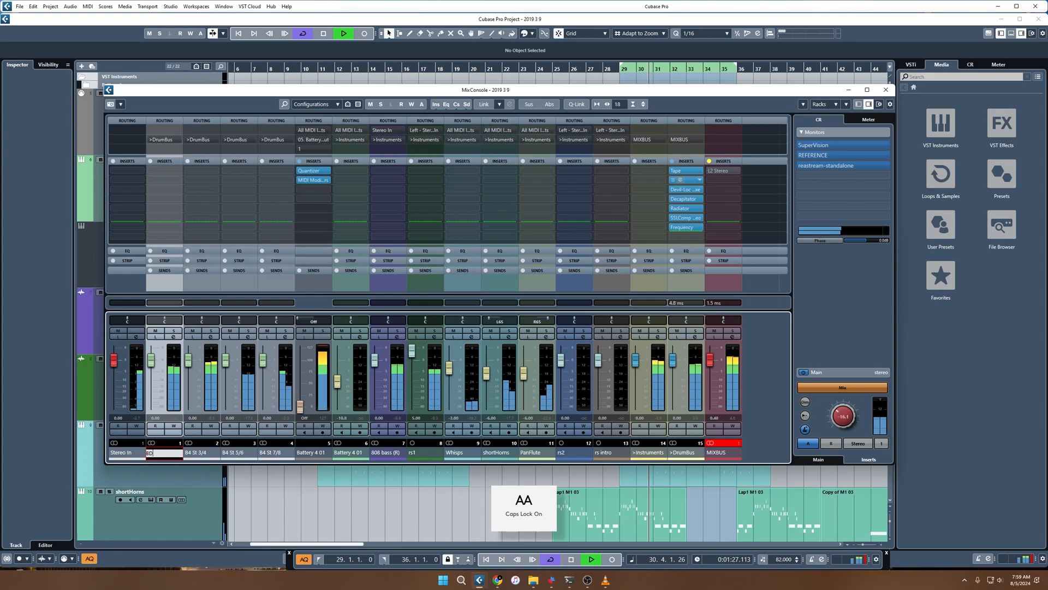
key(Tab)
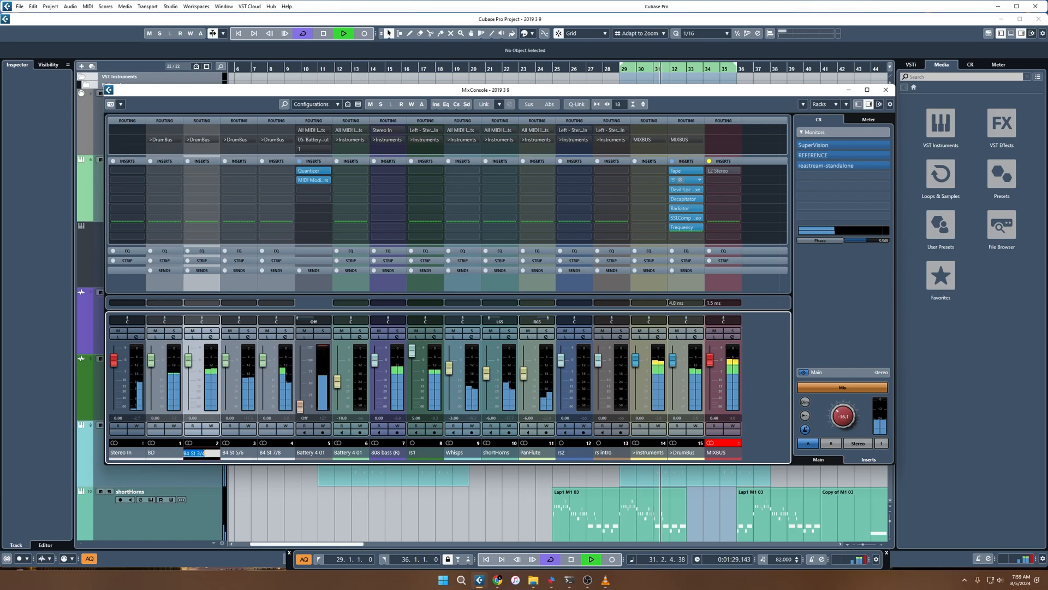
key(Tab)
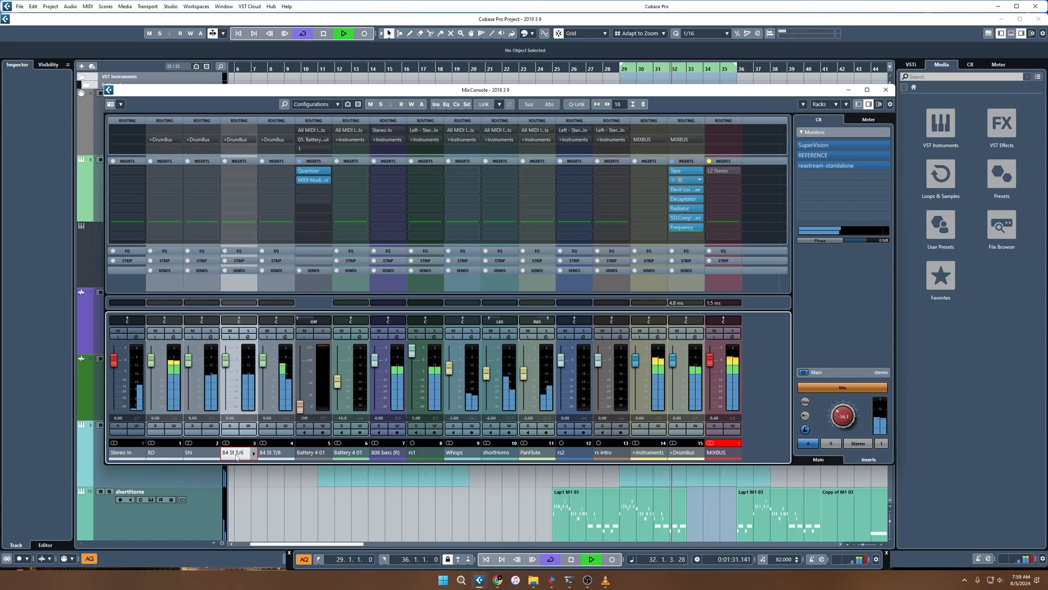
text(HH)
key(Tab)
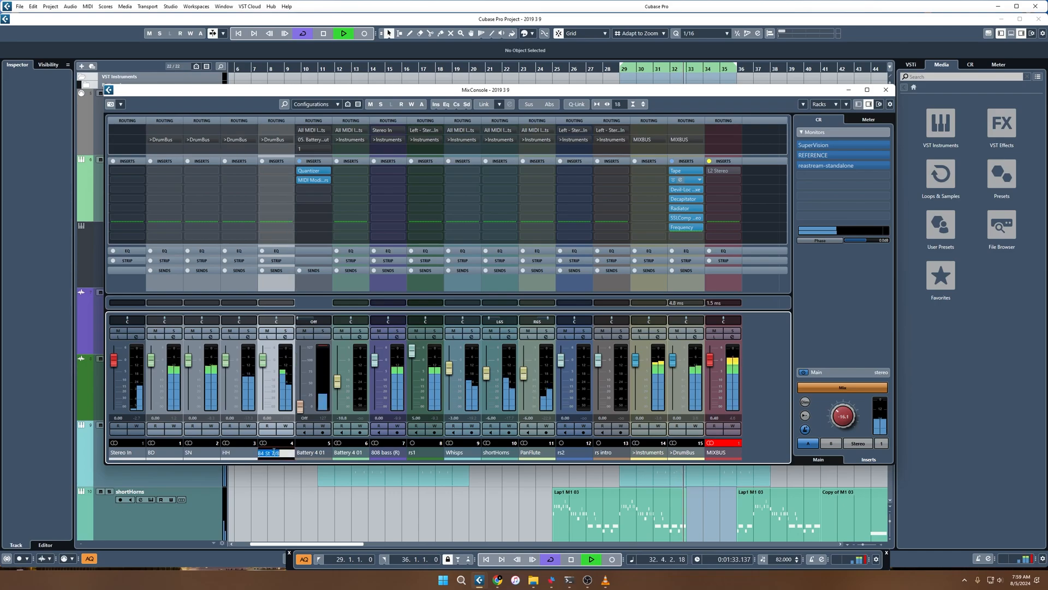
text(PERC)
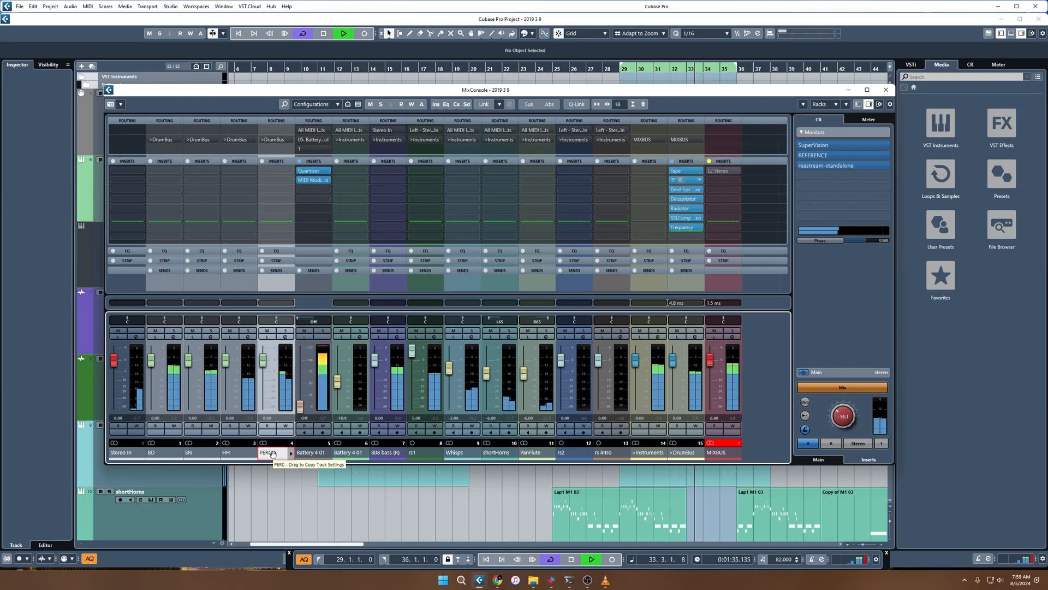
key(Return)
Audition the PERC, rs1, Whisps, shortHorns and PanFlute channels by soloing them one at a time.
click(285, 331)
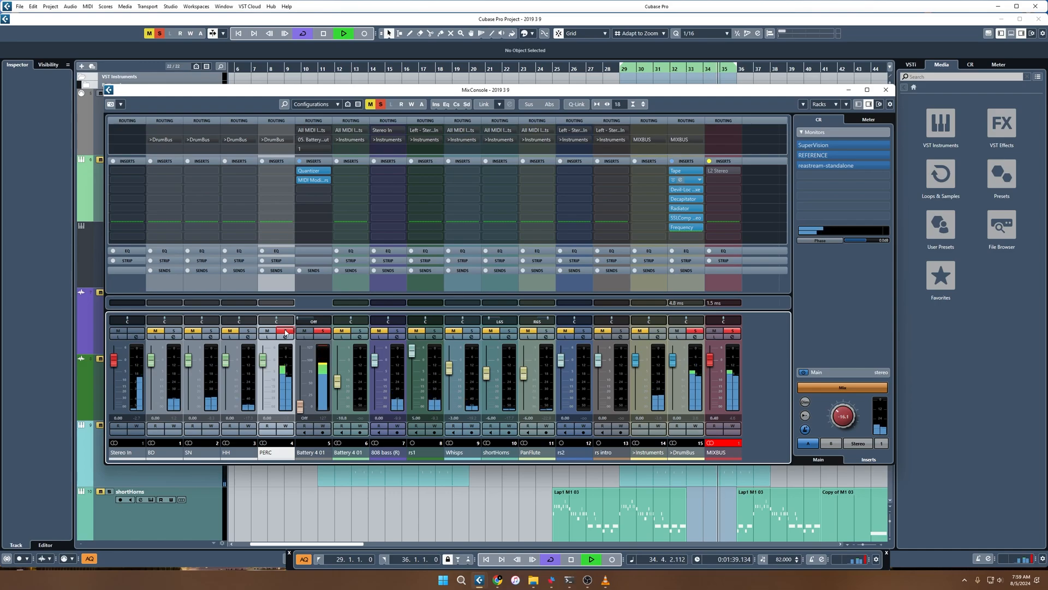
click(285, 331)
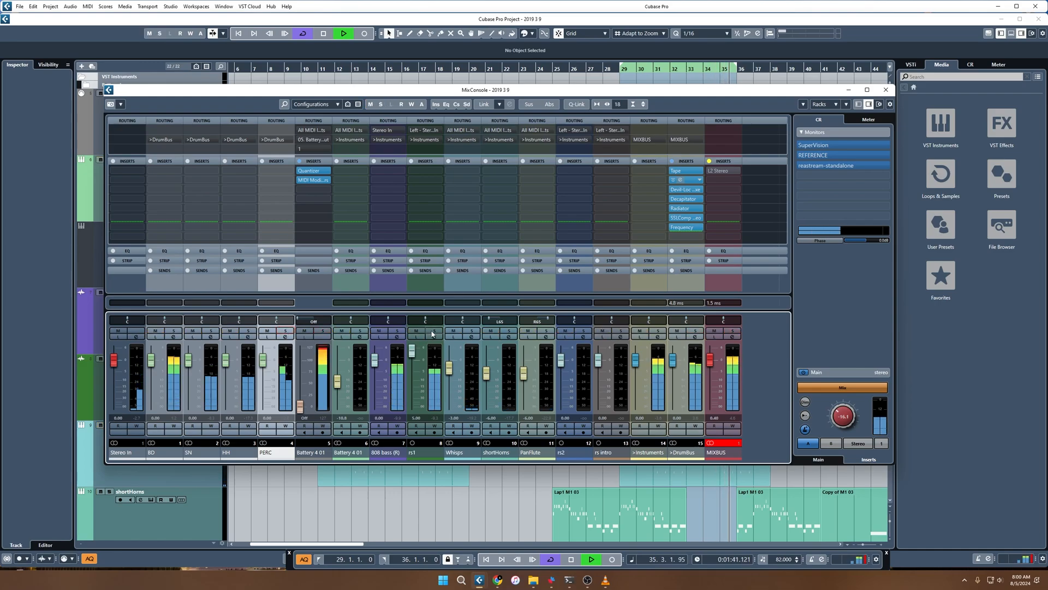
click(435, 330)
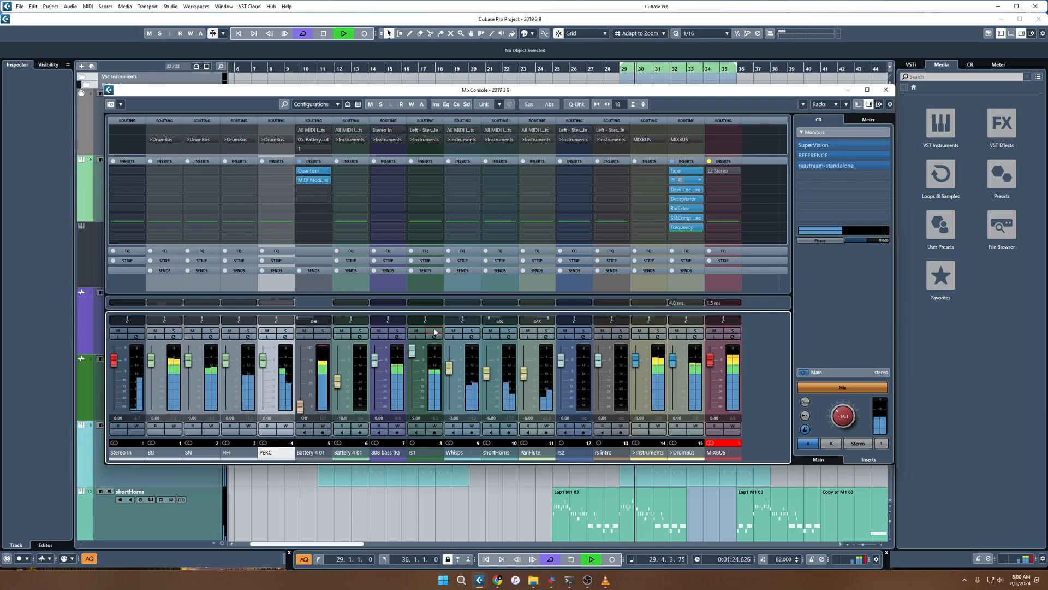
ctrl+click(471, 331)
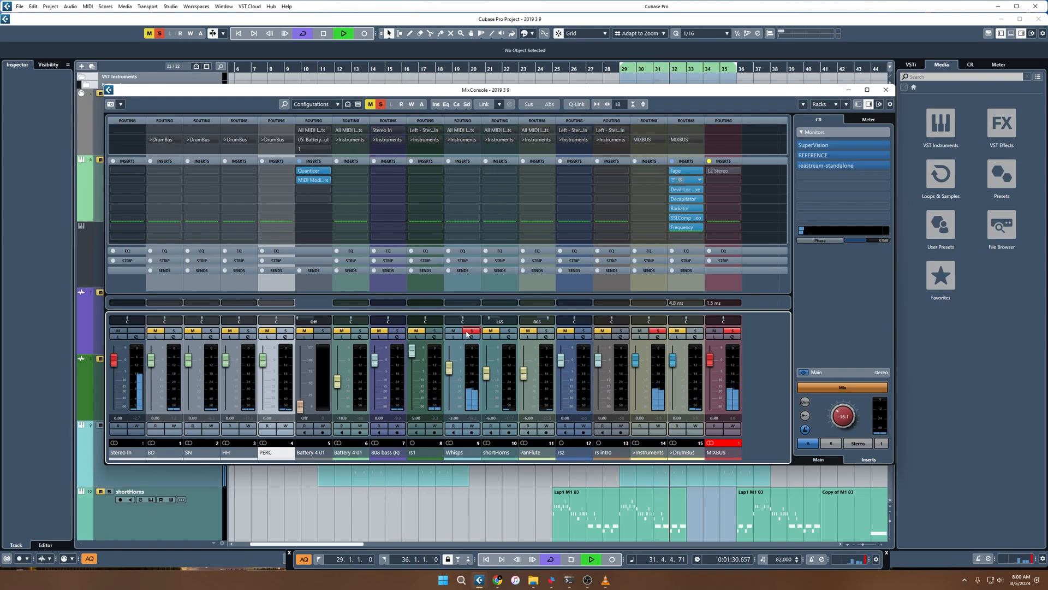
click(470, 330)
click(508, 331)
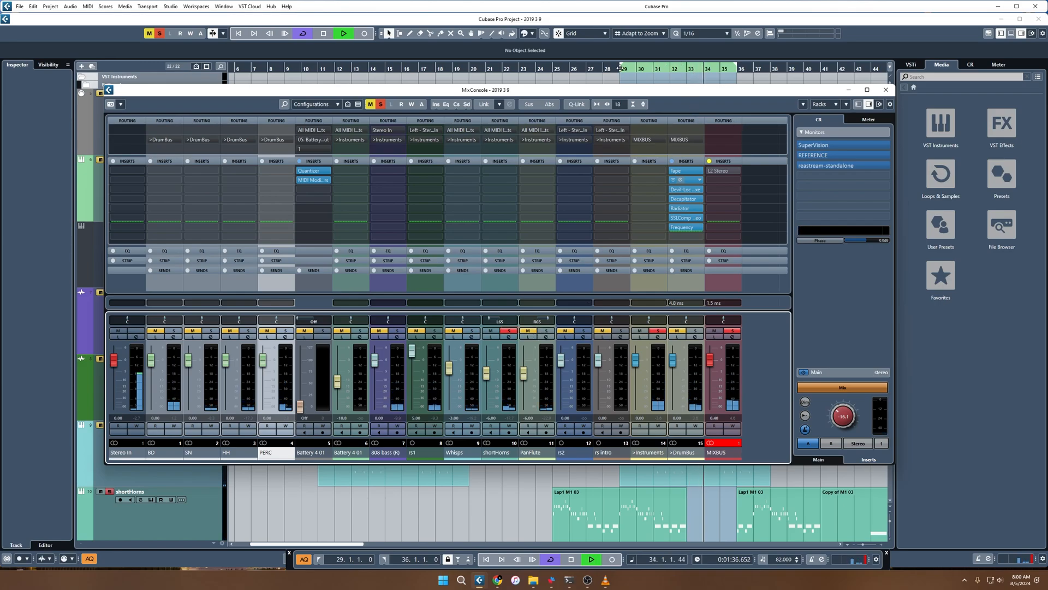
ctrl+click(545, 331)
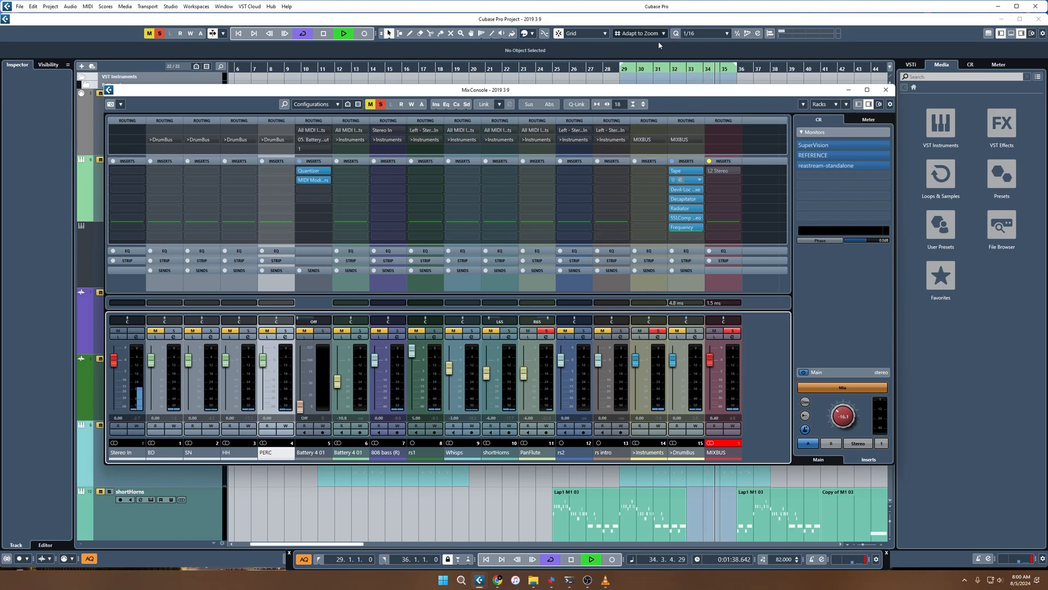
Replay from bar 29 with the shortHorns and PanFlute tracks soloed in turn, and clear the solo.
click(624, 70)
scroll(652, 198, down, 5)
scroll(652, 197, up, 3)
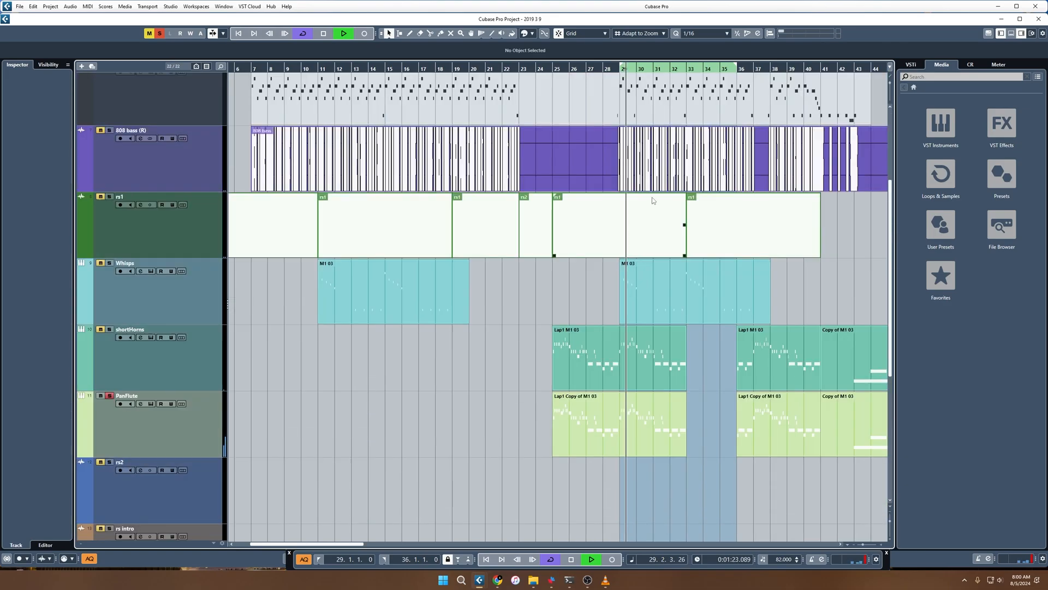
ctrl+click(110, 329)
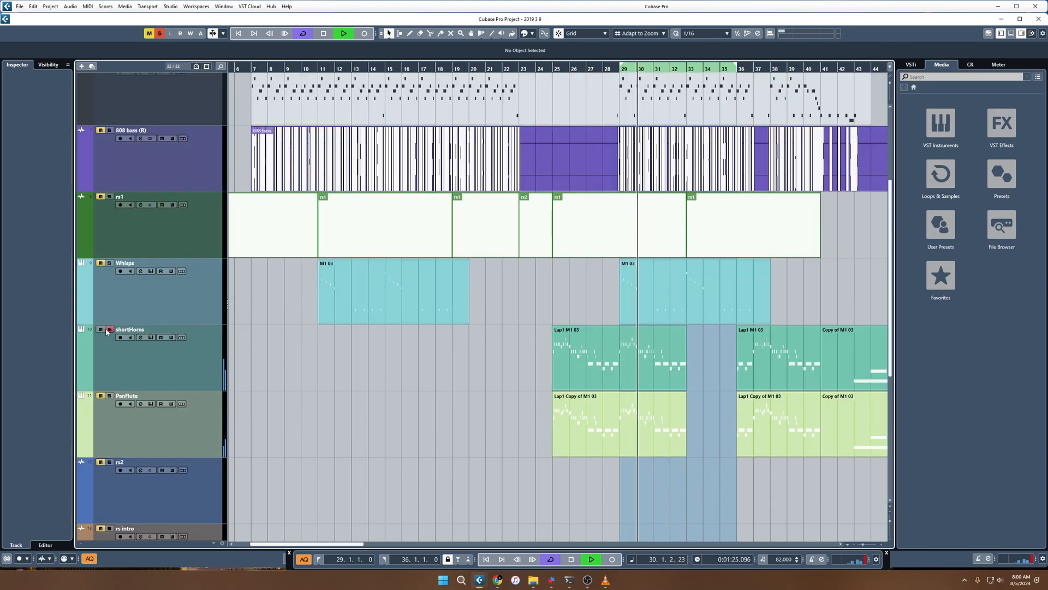
ctrl+click(109, 396)
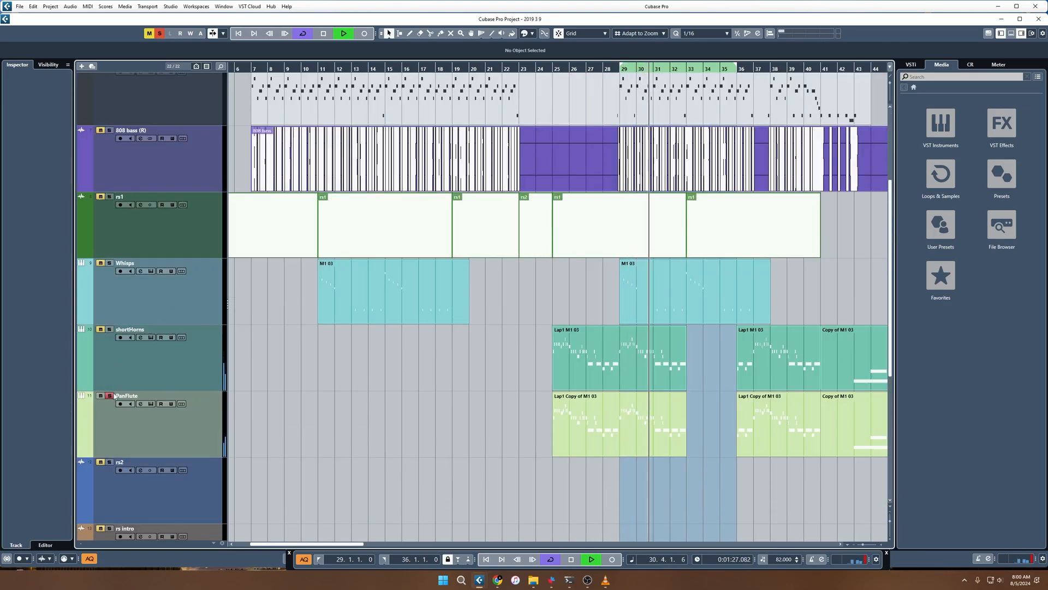
click(109, 395)
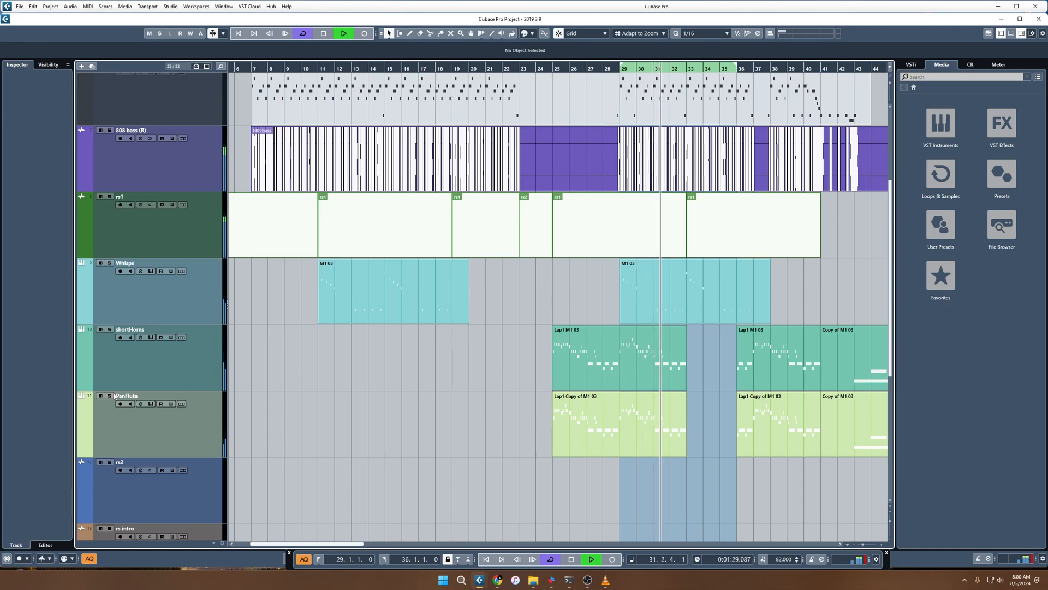
Stop playback and set up a stereo group track for the Whisps, shortHorns and PanFlute tracks, with its audio output set to >Instruments.
scroll(648, 274, up, 3)
scroll(648, 316, down, 3)
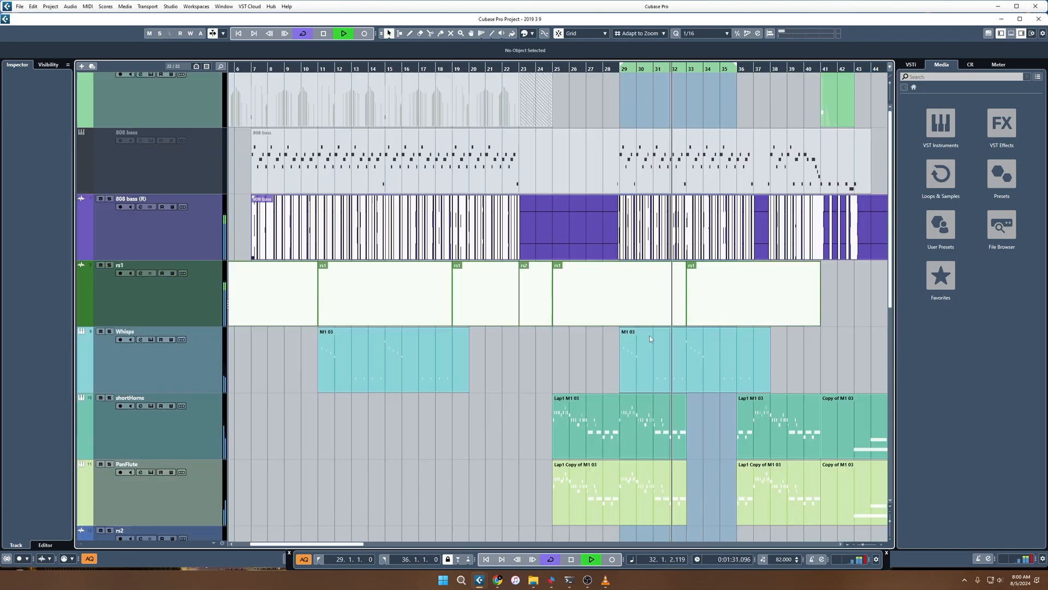
scroll(648, 338, up, 1)
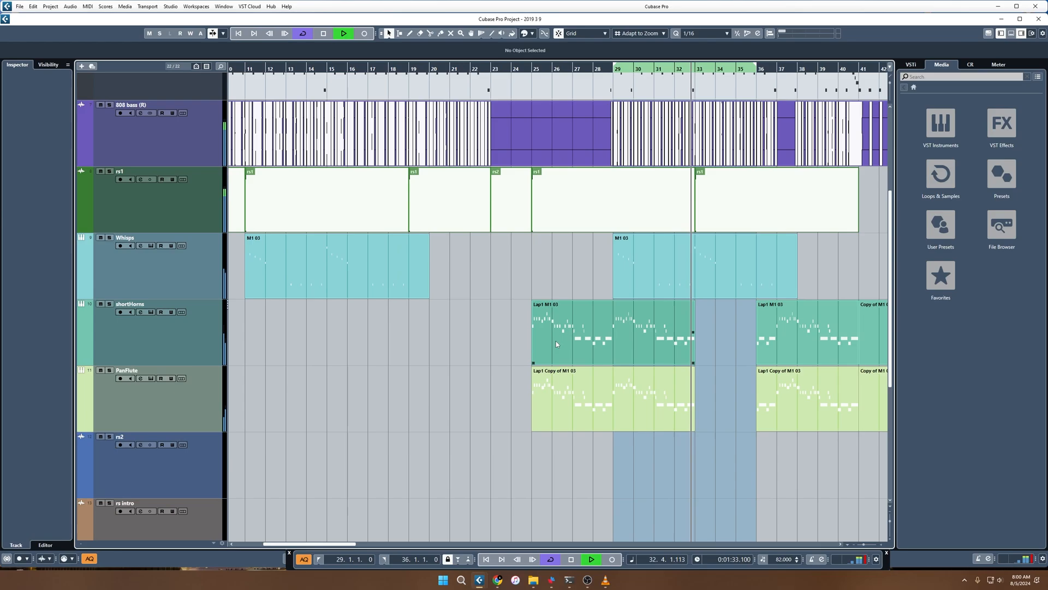
key(g)
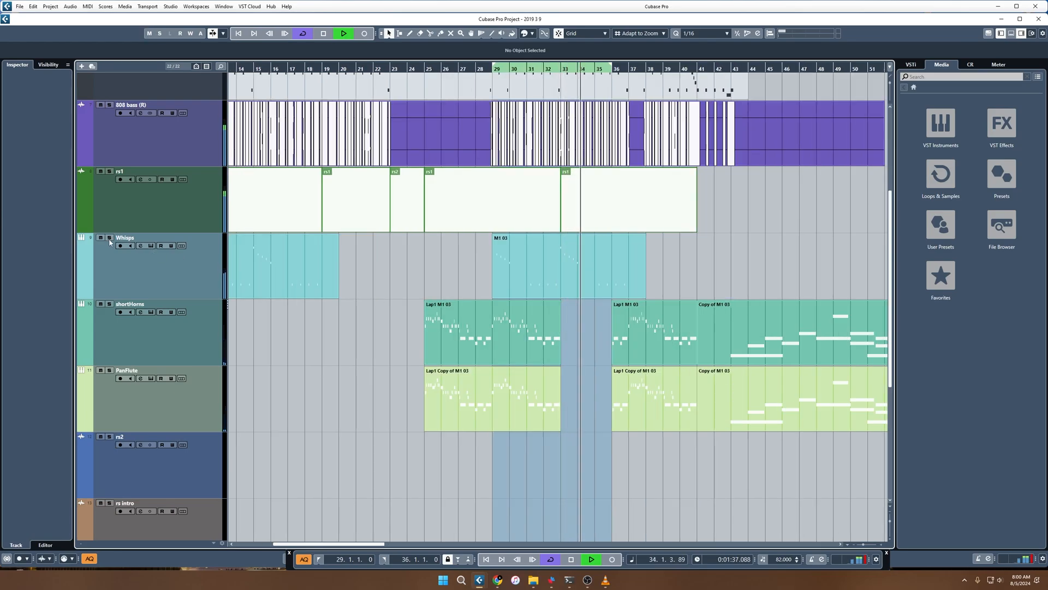
key(space)
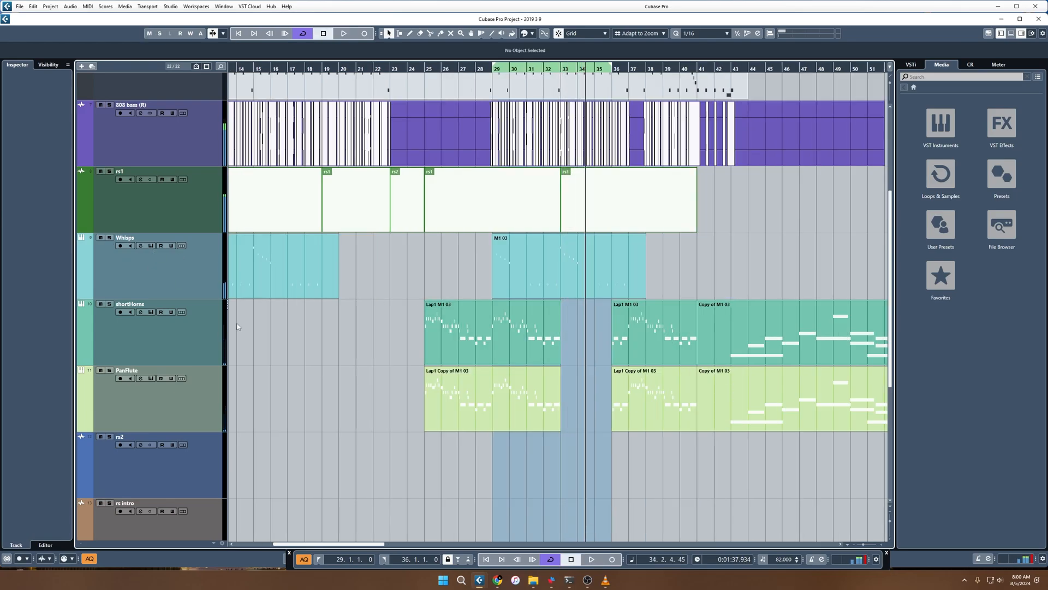
click(103, 283)
shift+click(176, 392)
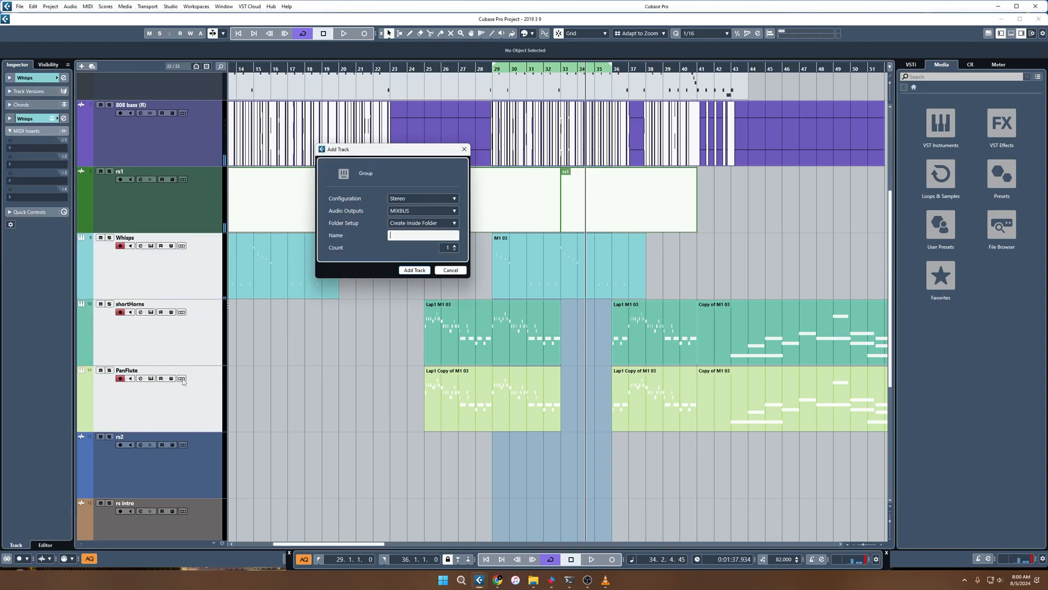
click(423, 210)
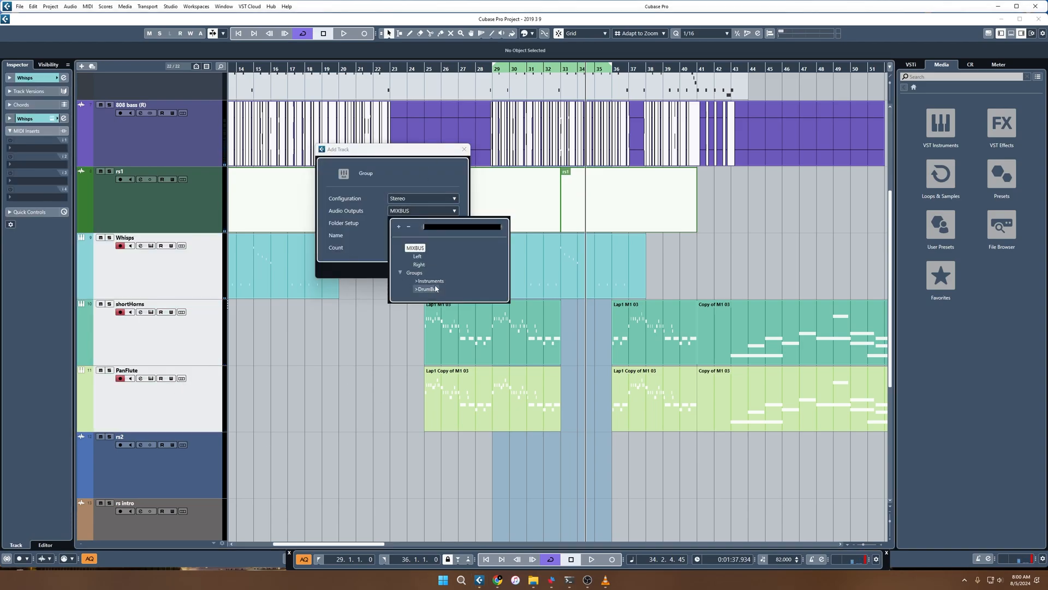
click(427, 178)
click(420, 212)
click(429, 281)
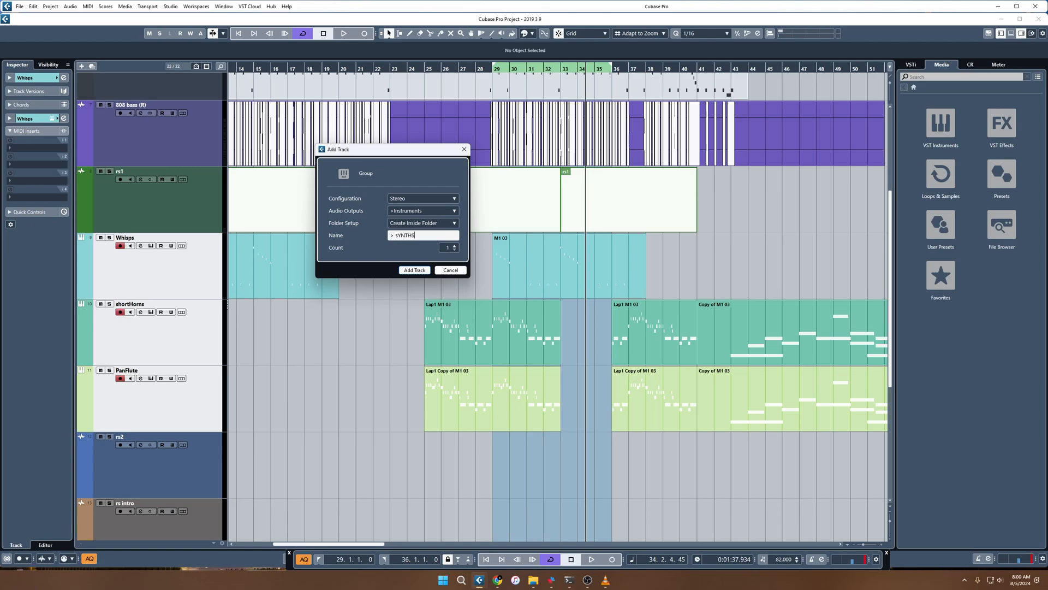
Name the new group track "> Synths" and add it to the project.
key(Caps_Lock)
key(BackSpace)
key(BackSpace)
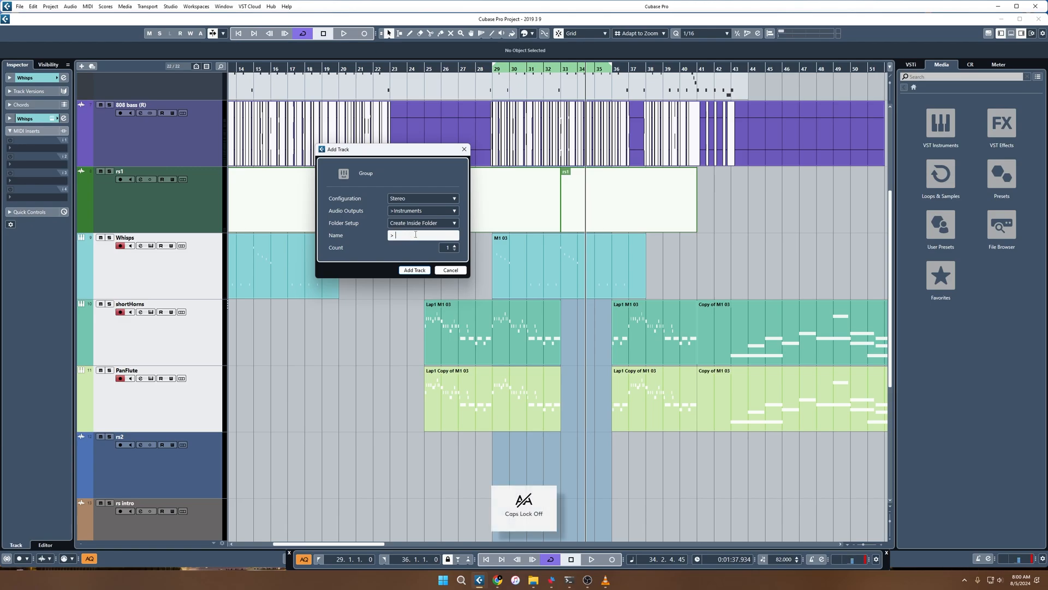
text(nths)
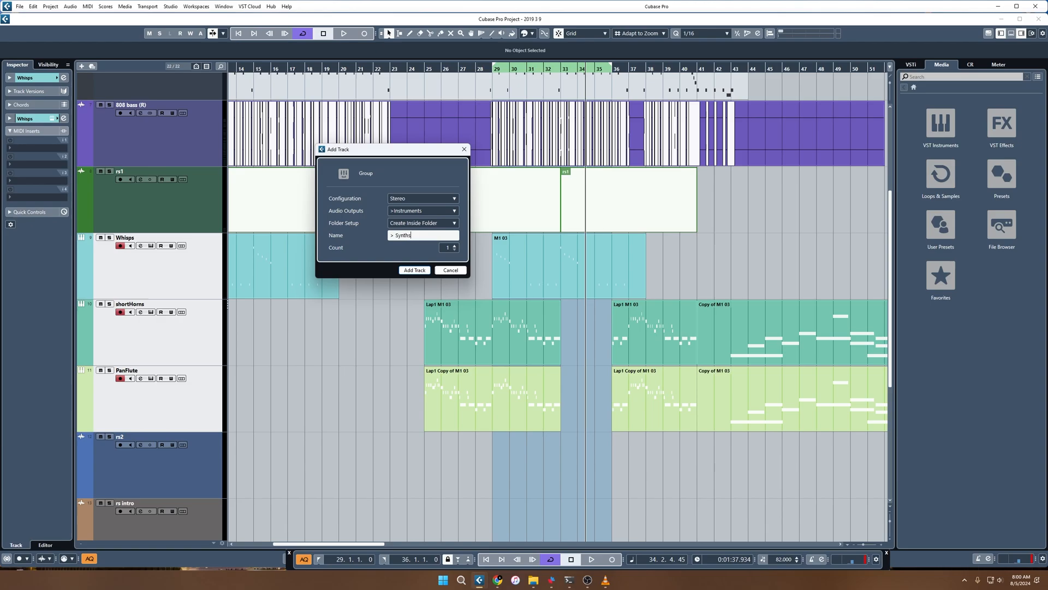
click(415, 271)
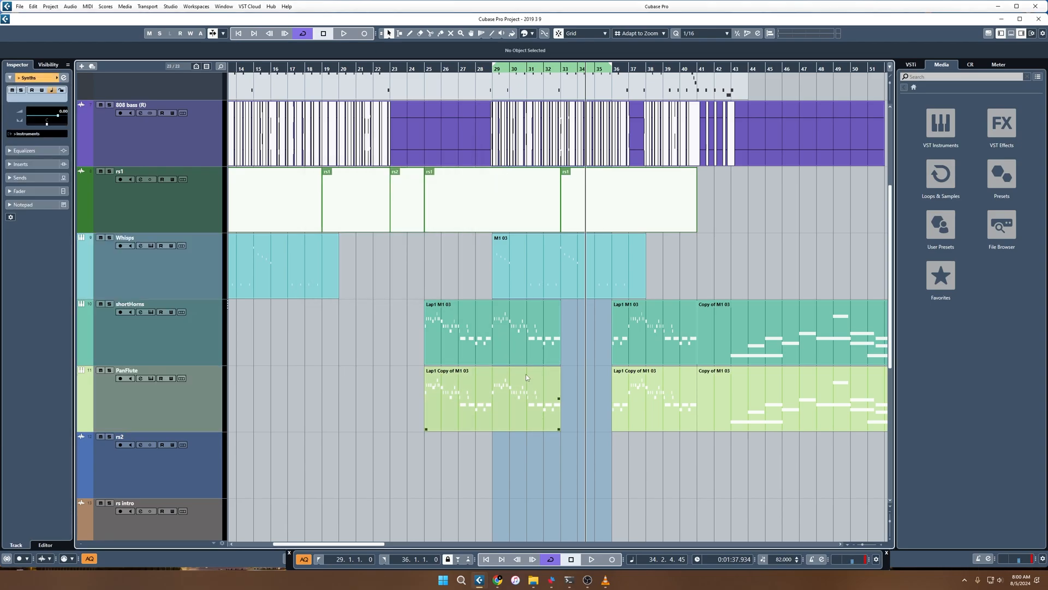
Load the JR HHB lo-fi synth bus FX chain preset onto the inserts of the Synths group channel.
key(F3)
click(736, 164)
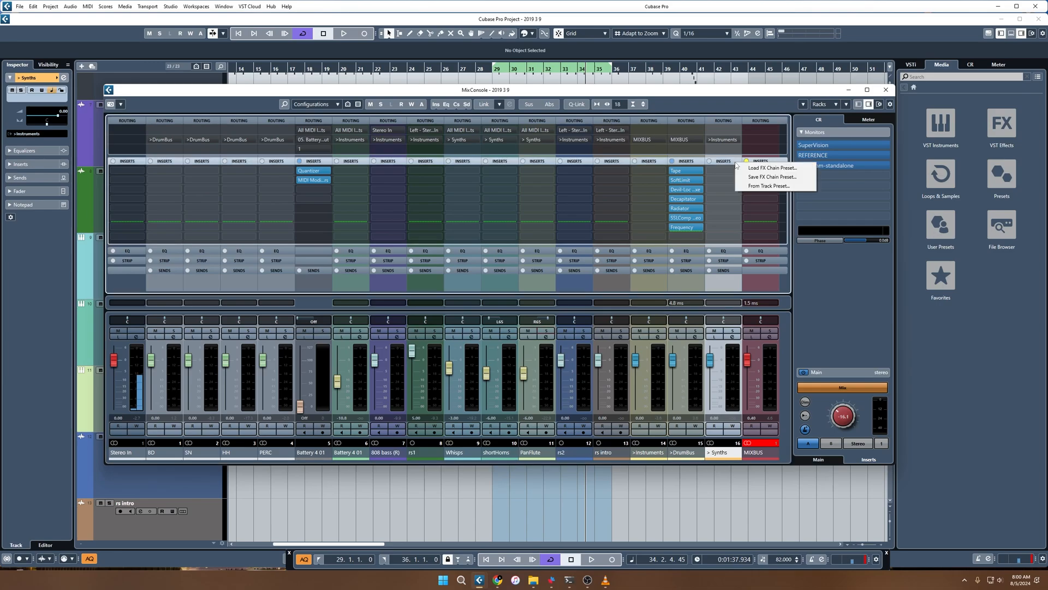
click(741, 169)
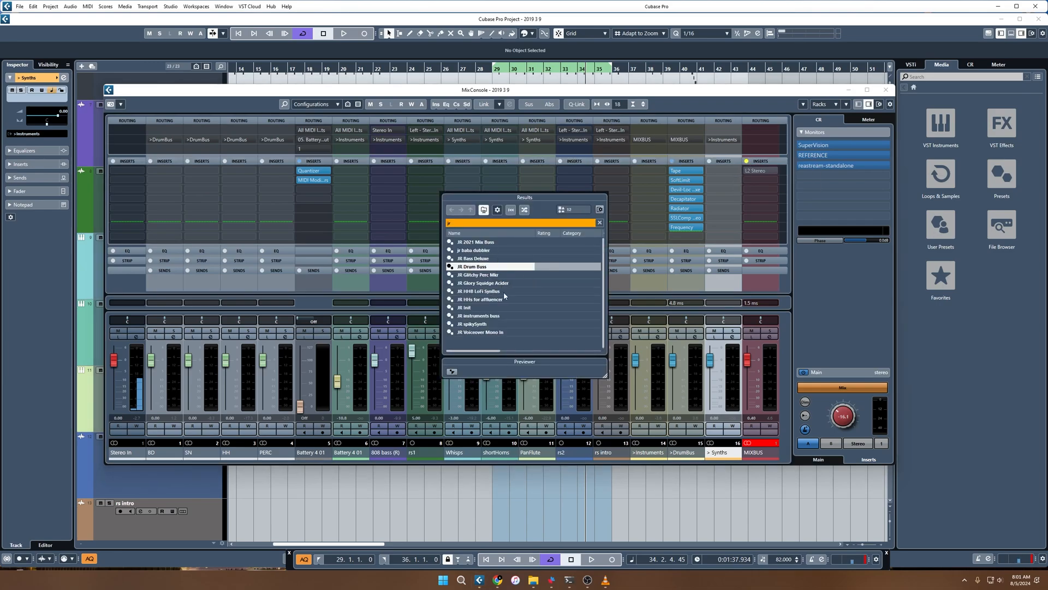
double_click(503, 292)
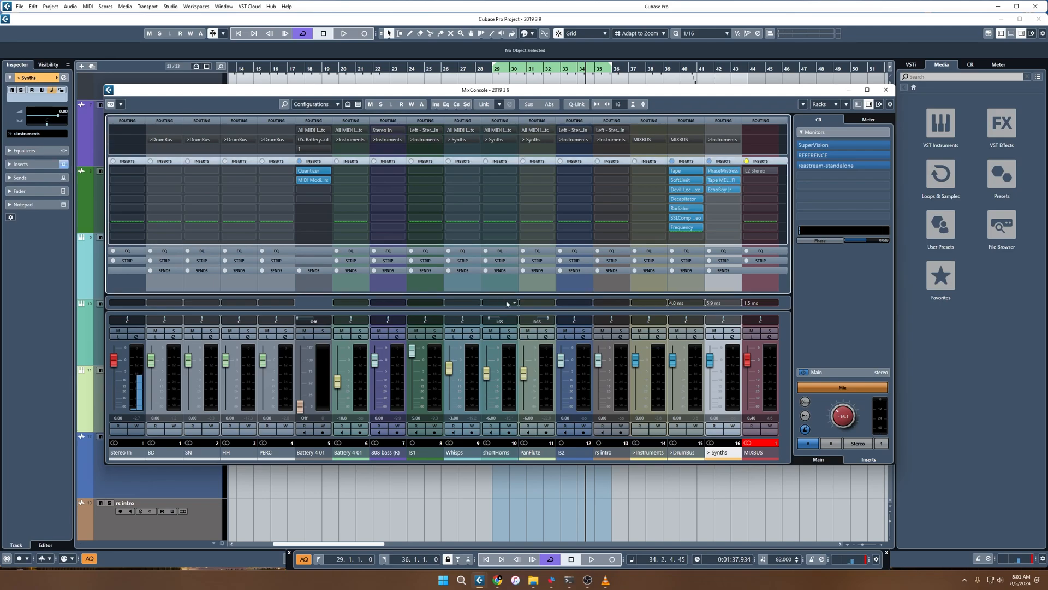
Set the cycle range in the project from bar 36 to bar 41 and place the playback position at bar 36.
click(849, 90)
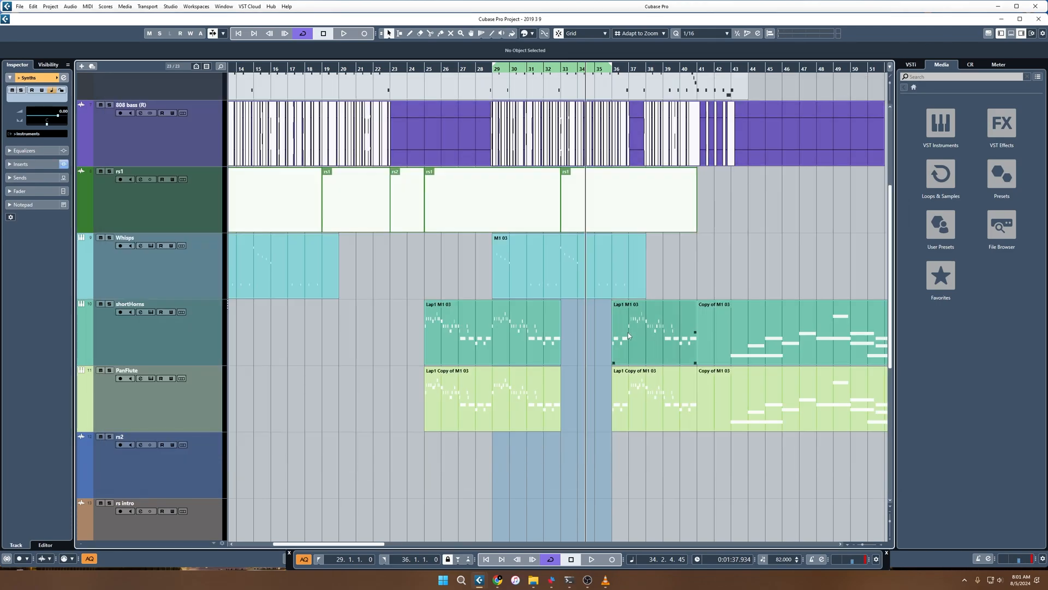
drag(612, 71, 697, 69)
click(617, 66)
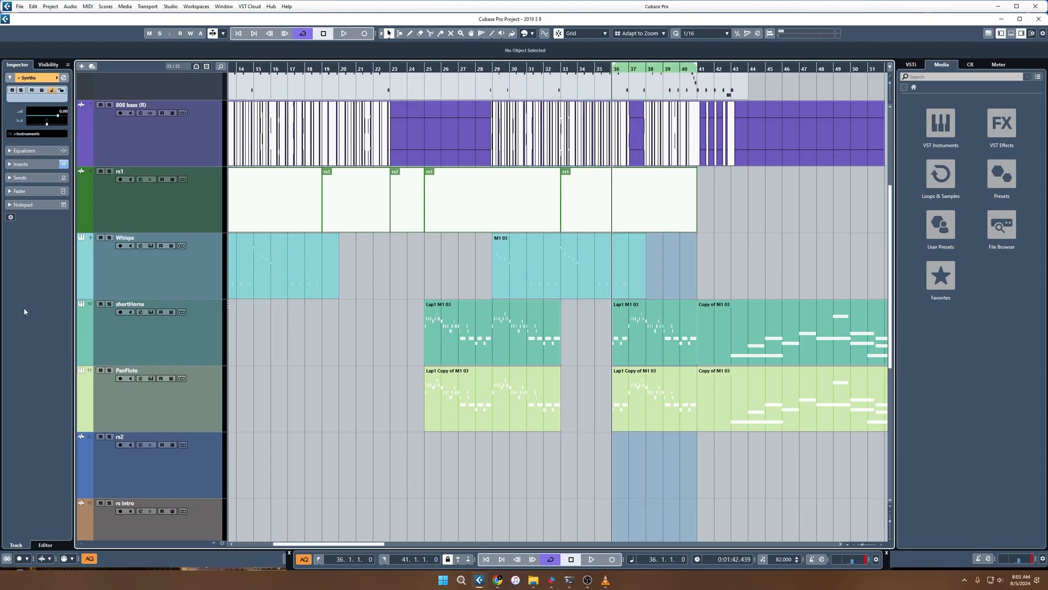
Solo the Synths group, compare its sound with the insert chain bypassed and re-enabled, and inspect the PhaseMistress settings.
key(F3)
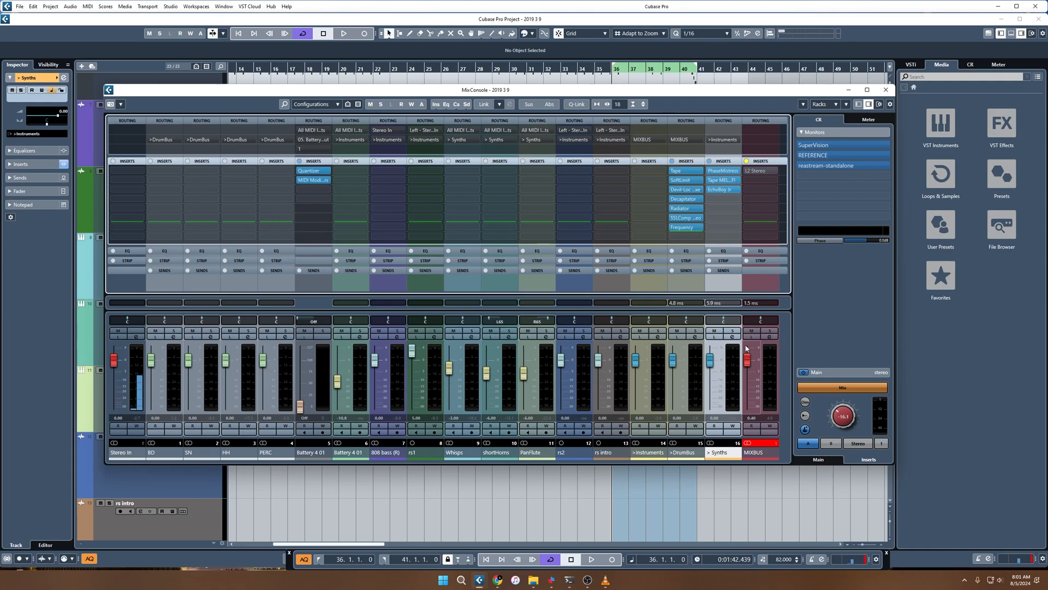
click(734, 331)
key(space)
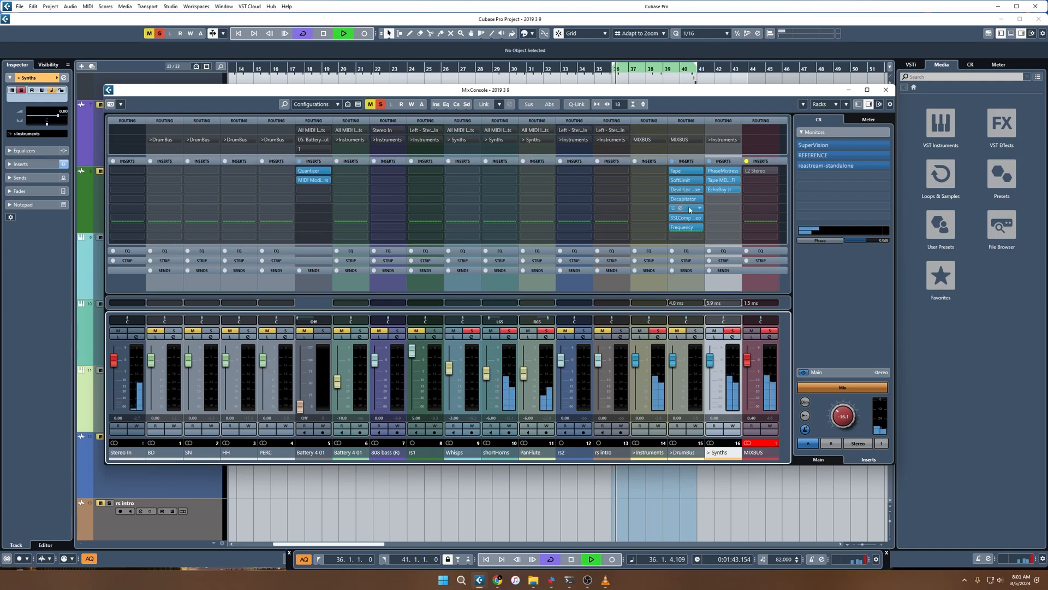
click(710, 162)
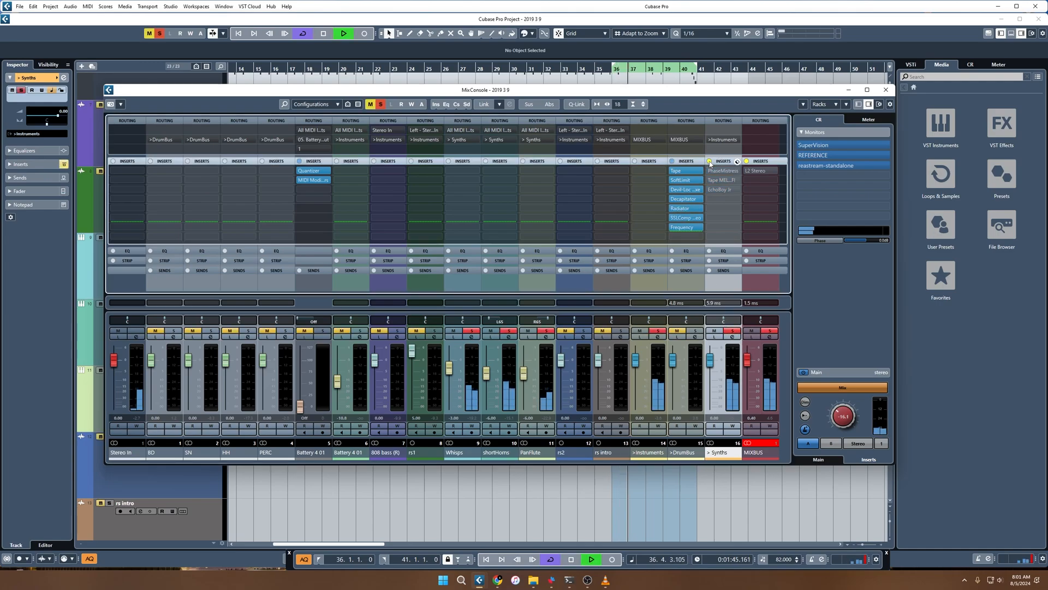
click(709, 162)
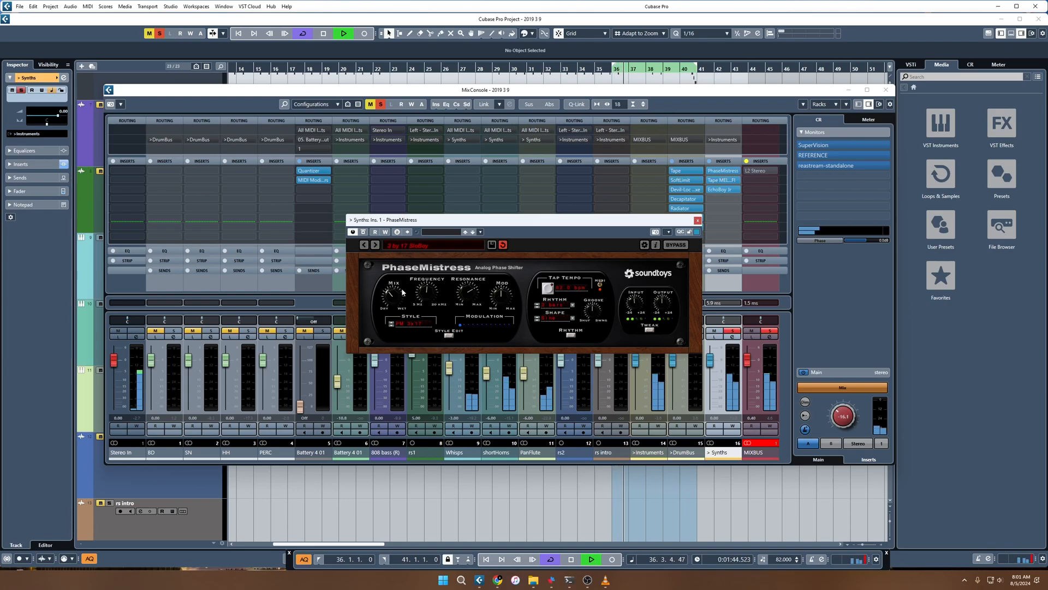
click(697, 220)
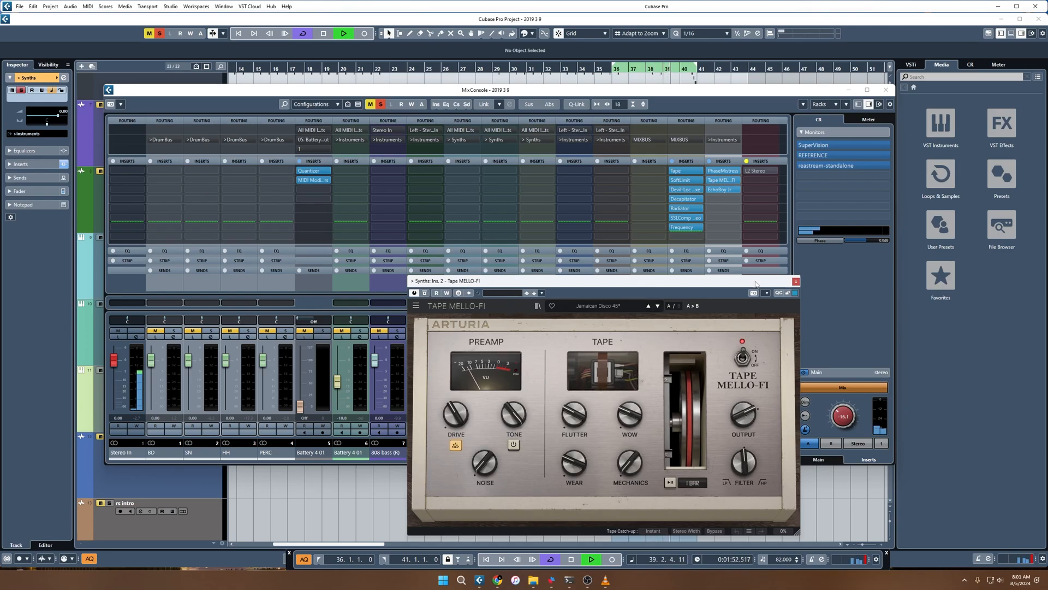
Inspect the Tape MELLO-FI and EchoBoy Jr settings on the Synths group, and close both plug-ins and the mixer.
click(797, 281)
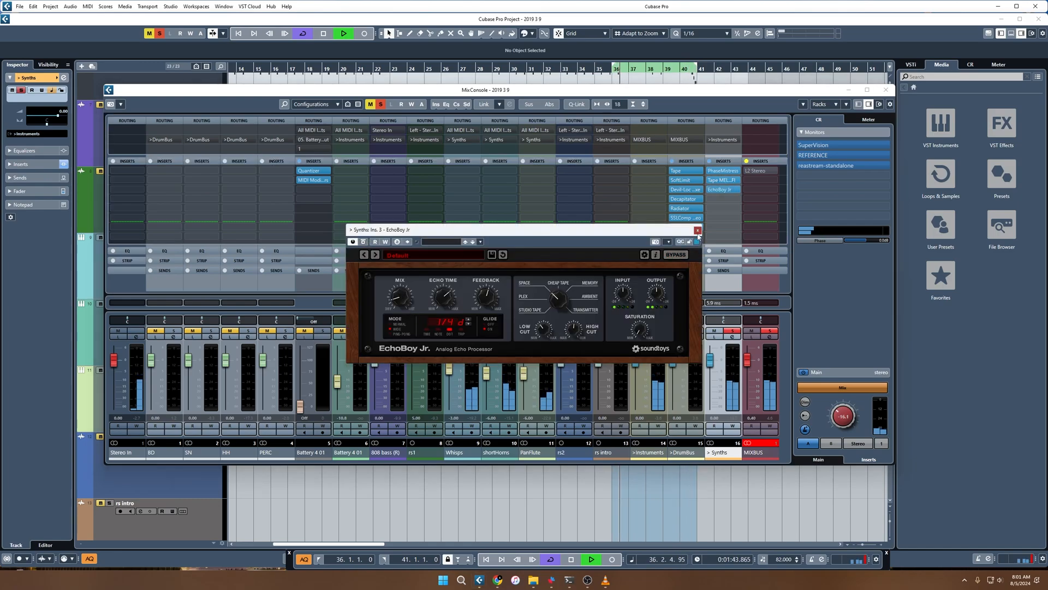
click(697, 230)
click(886, 89)
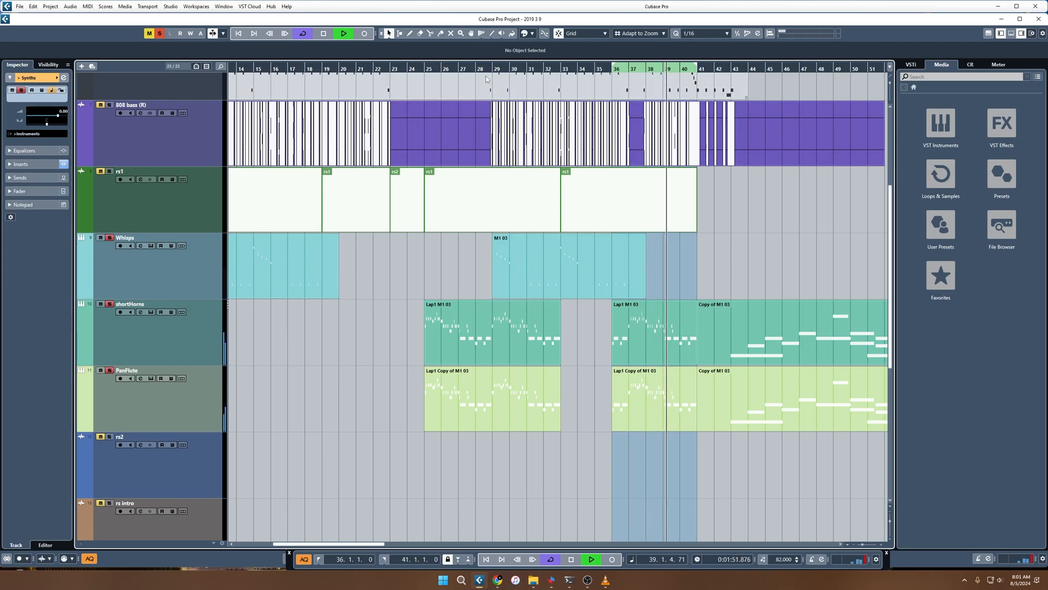
Set the project's cycle range from bar 33 to bar 34, where the horn and flute parts stop.
click(558, 71)
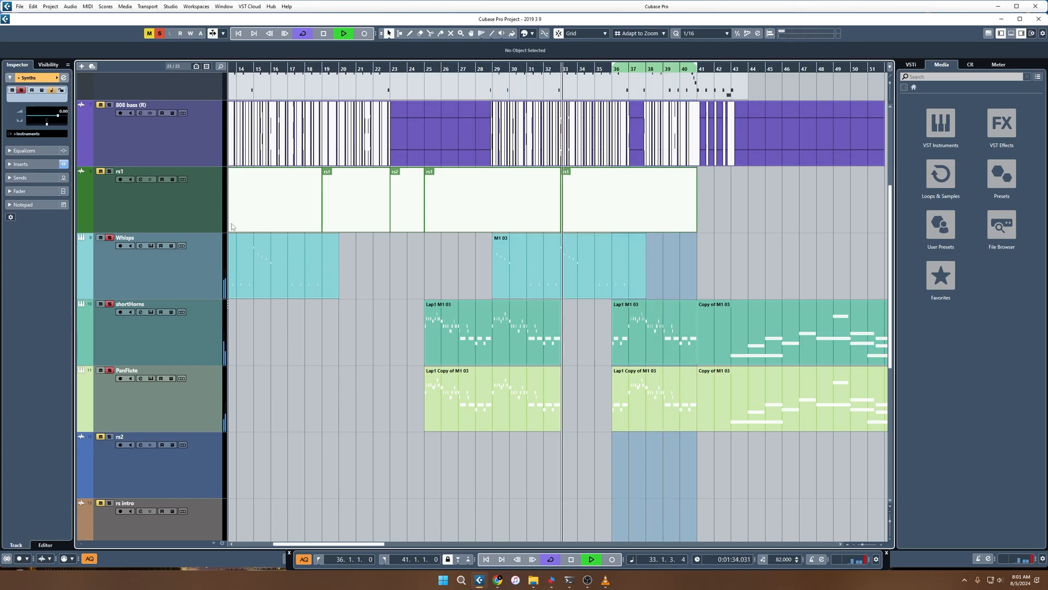
scroll(589, 219, up, 2)
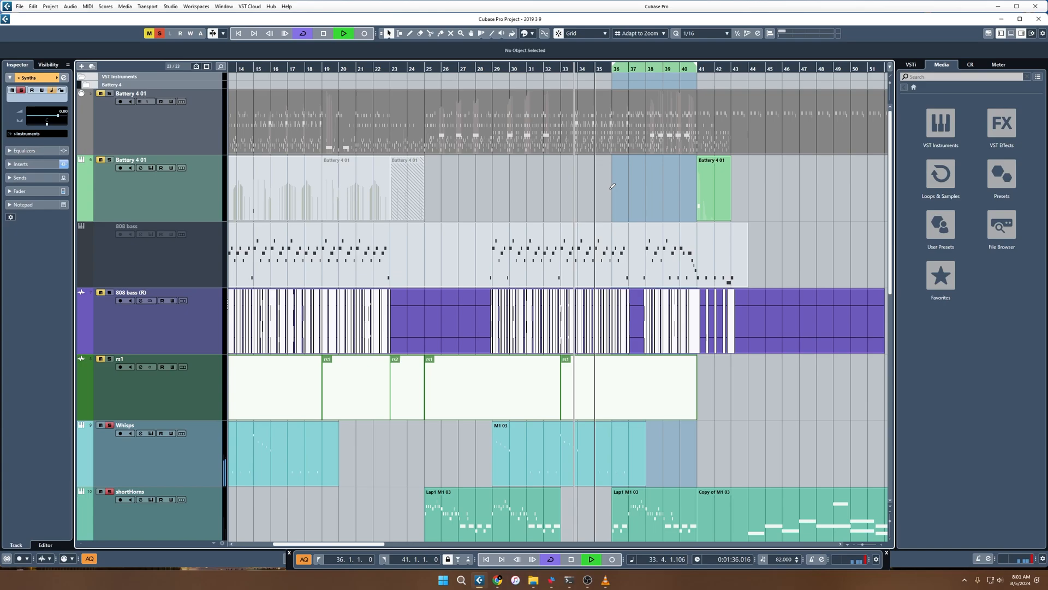
scroll(589, 227, down, 3)
scroll(589, 227, up, 3)
scroll(589, 228, up, 1)
drag(495, 63, 557, 63)
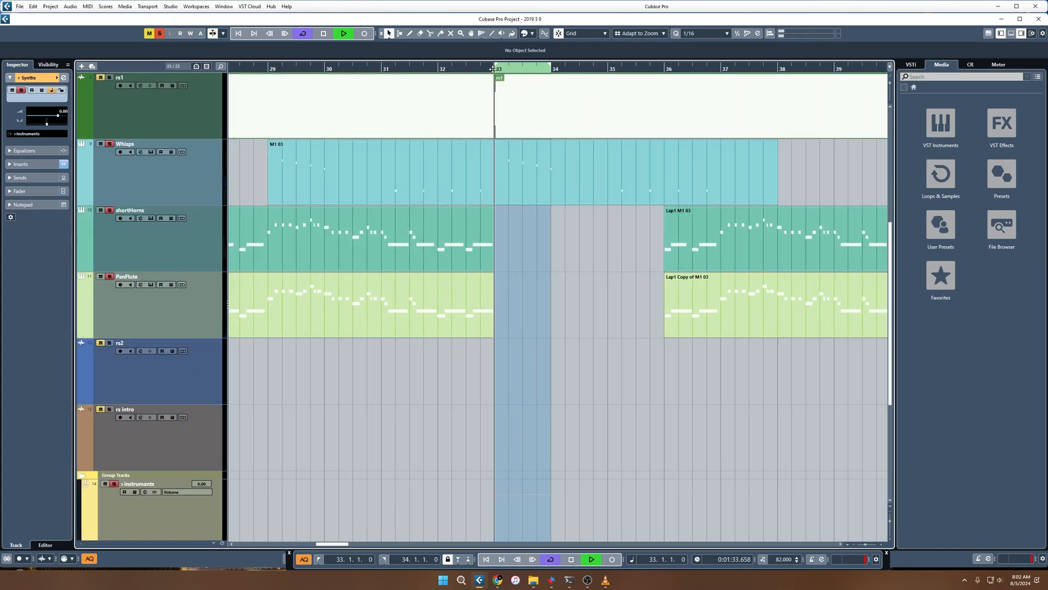
Compare the Synths group over the looped bar with its insert chain bypassed and re-enabled, and hide the mixer.
key(F3)
click(710, 161)
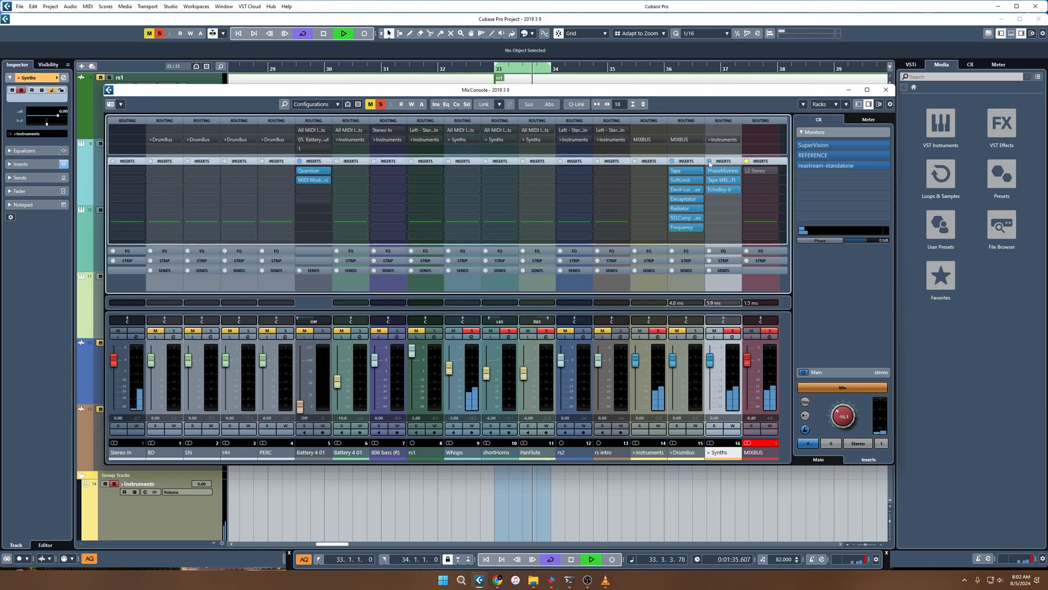
click(709, 162)
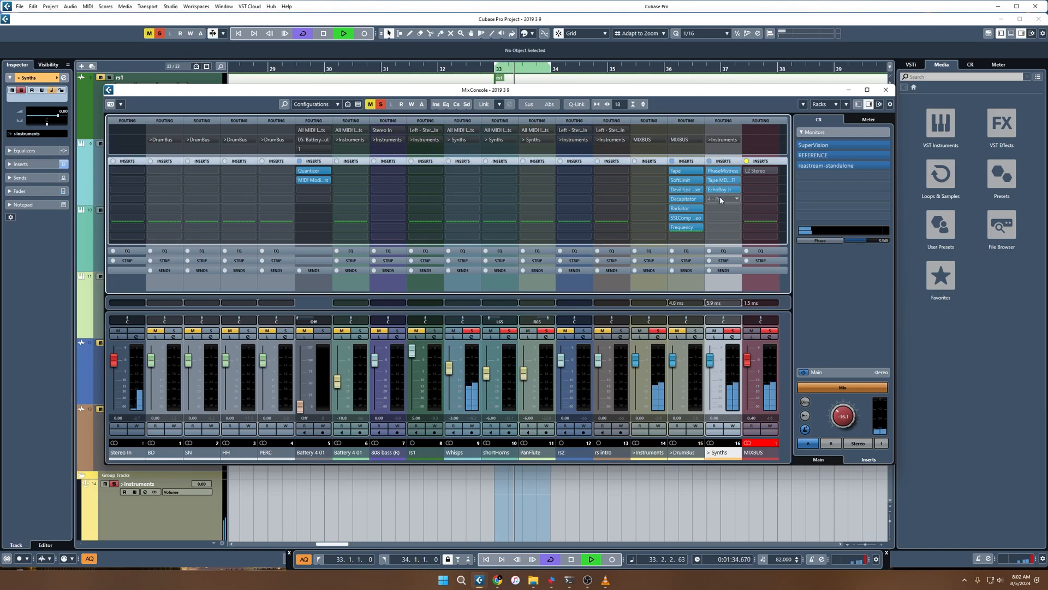
click(855, 92)
Set the cycle range from bar 25 to bar 33 to match the rs1 clip, and play that section.
key(g)
key(g)
key(g)
key(g)
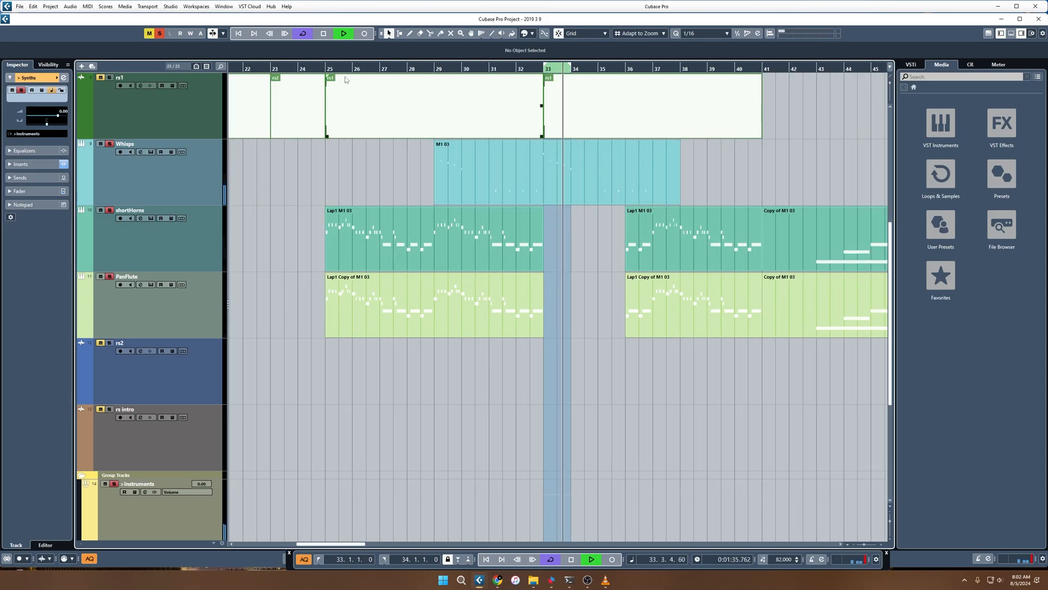
double_click(345, 80)
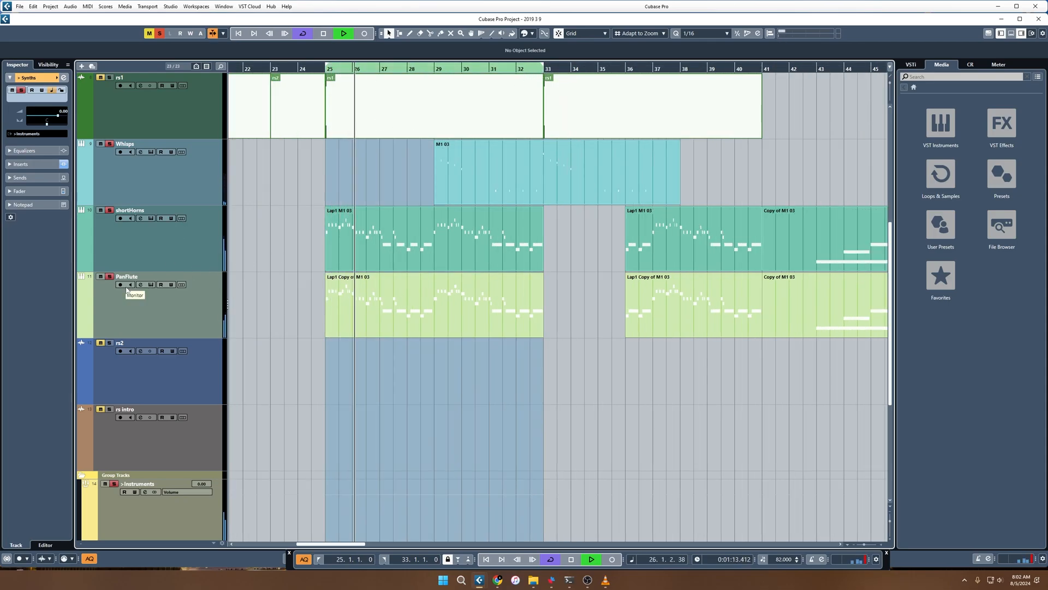
Insert the CLA-2A Stereo compressor on the Synths group and place it ahead of EchoBoy Jr in the chain.
key(F3)
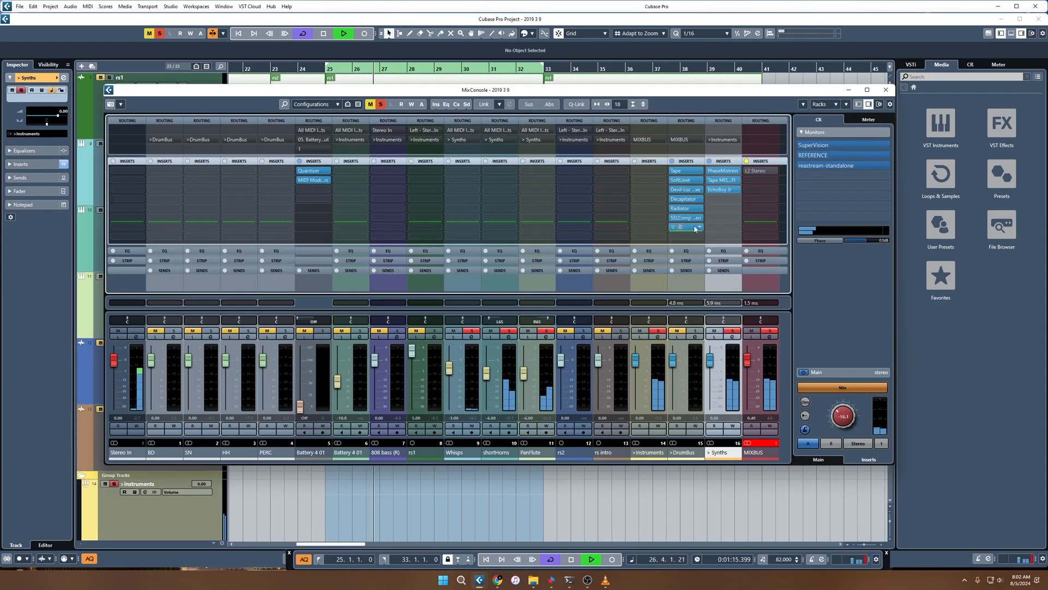
click(719, 200)
text(cla)
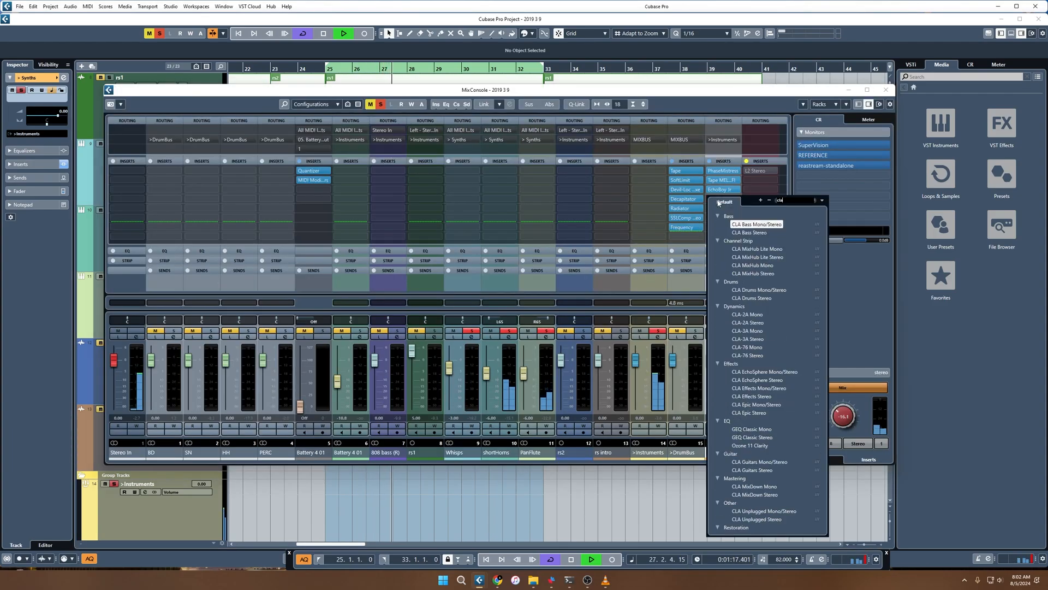
click(747, 323)
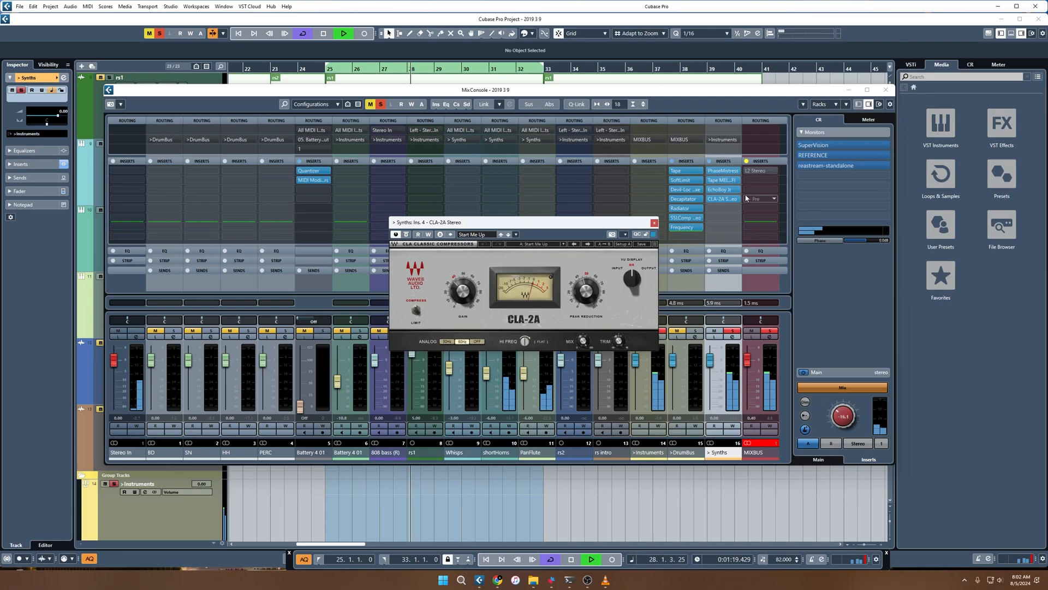
drag(728, 202, 728, 191)
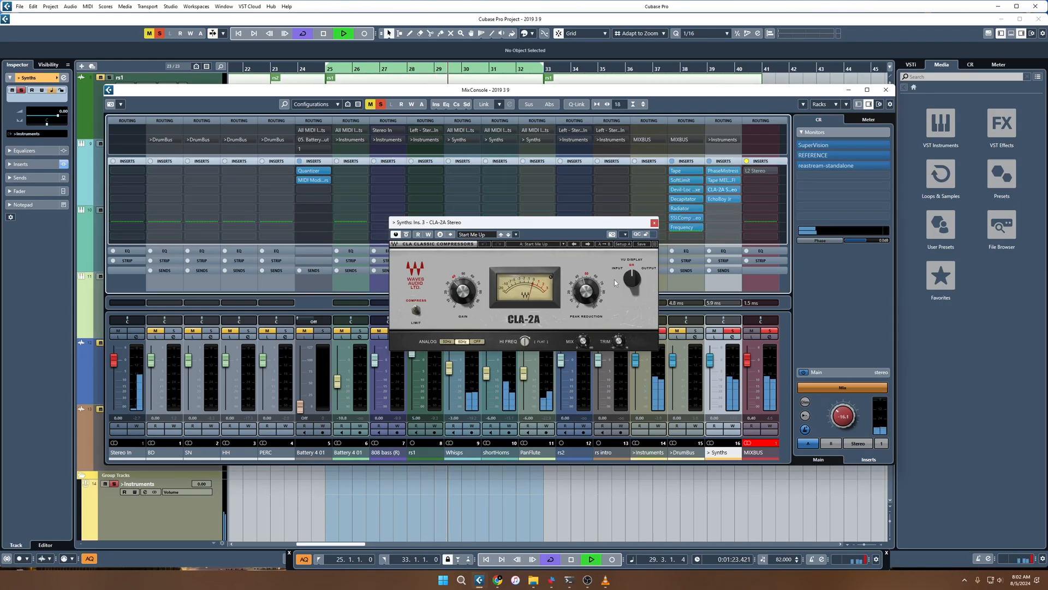
Adjust the CLA-2A's peak reduction for the Synths group while the loop plays, with the mixer hidden.
drag(585, 294, 586, 290)
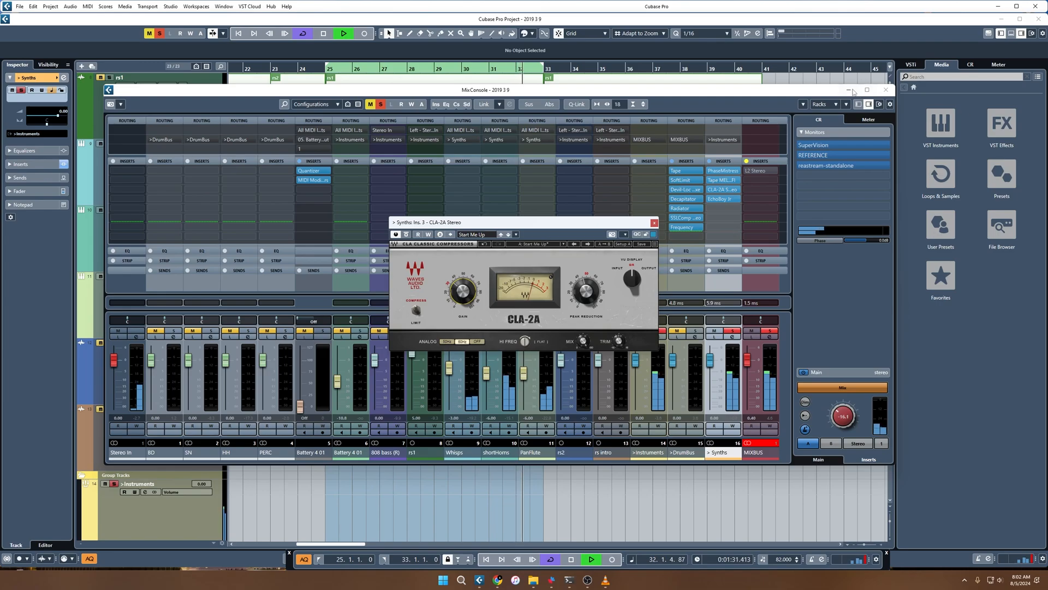
click(849, 90)
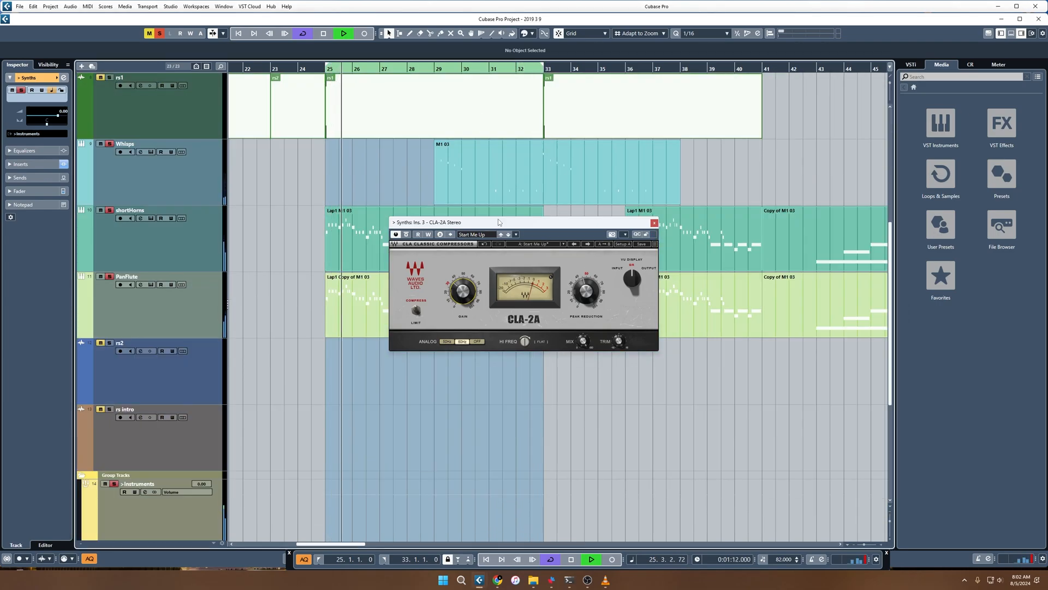
drag(592, 295, 590, 295)
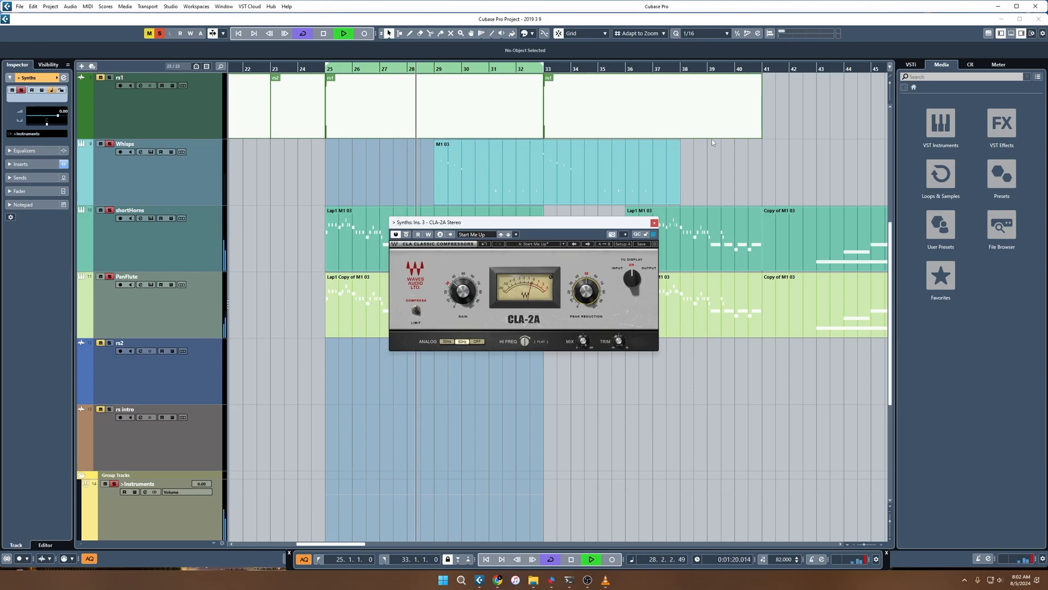
Audition the compressed synths from about bar 43, and return playback to the looped section near bar 25.
click(814, 68)
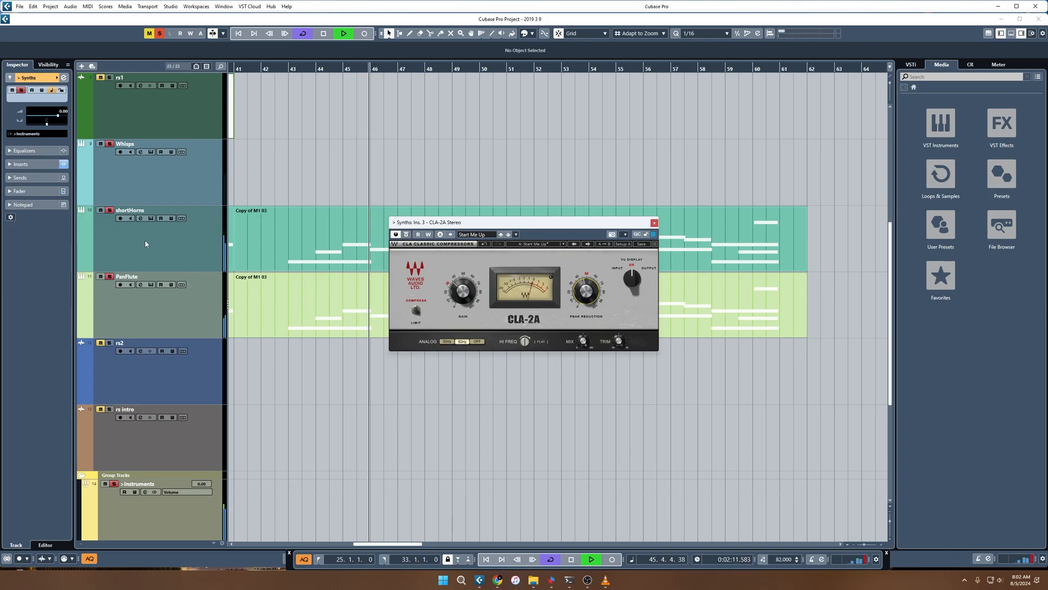
key(g)
key(g)
key(g)
click(316, 68)
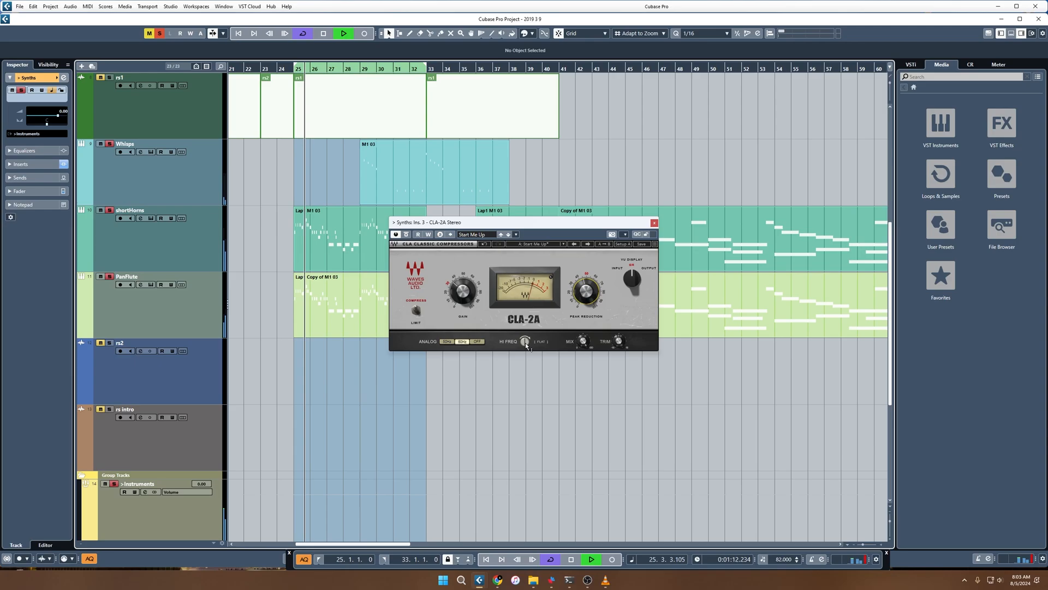
Fine-tune the CLA-2A's peak reduction, trying its high-frequency control and checking the sustained synth notes near bar 48.
drag(523, 342, 522, 351)
drag(590, 293, 591, 294)
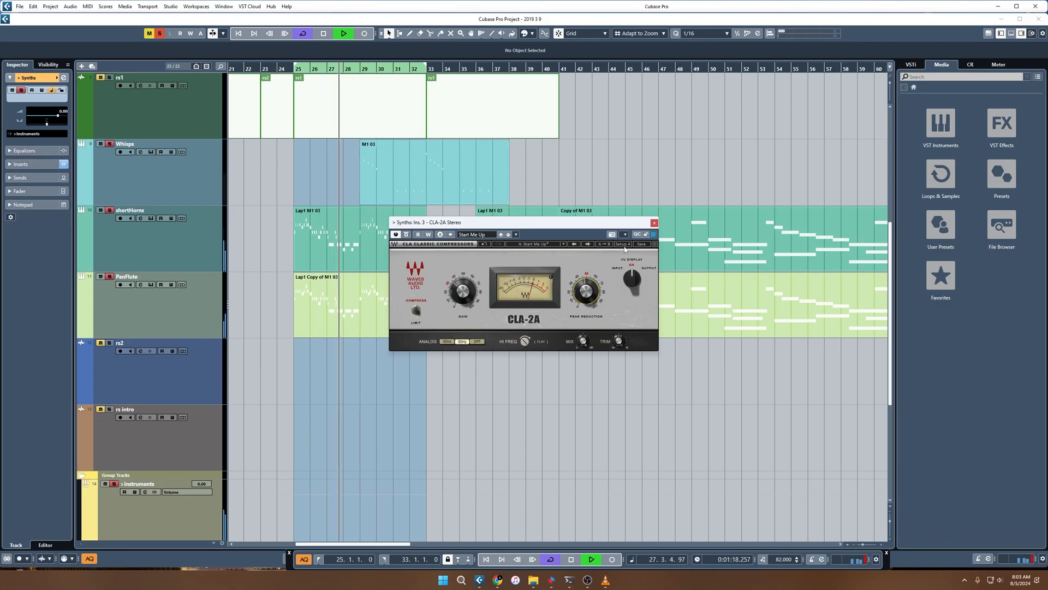
click(669, 78)
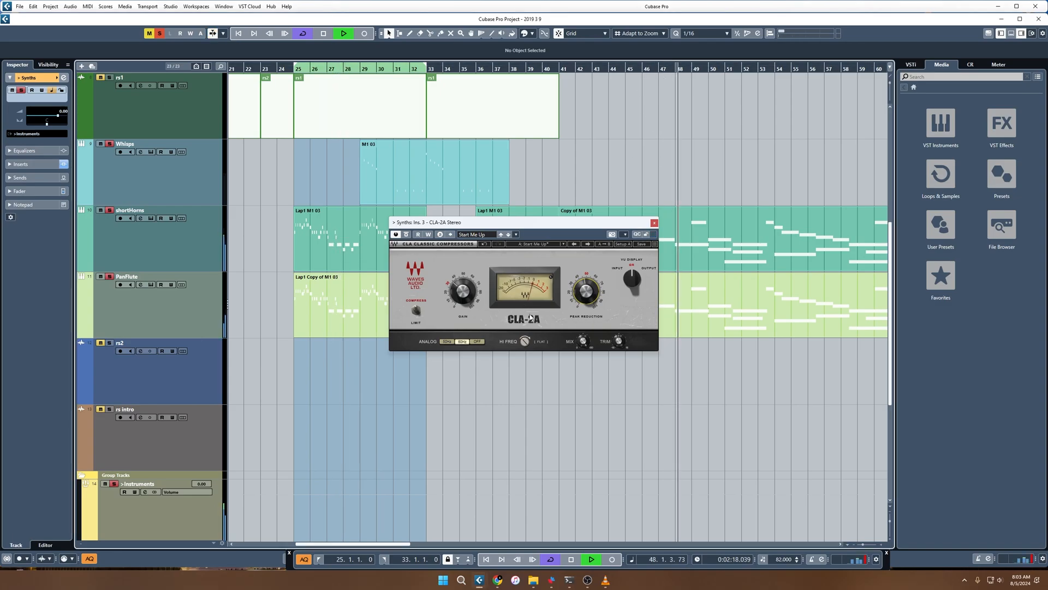
drag(585, 292, 585, 294)
Move the CLA-2A window off the later synth clips and set the cycle range from bar 43 to bar 44.
drag(557, 67, 557, 70)
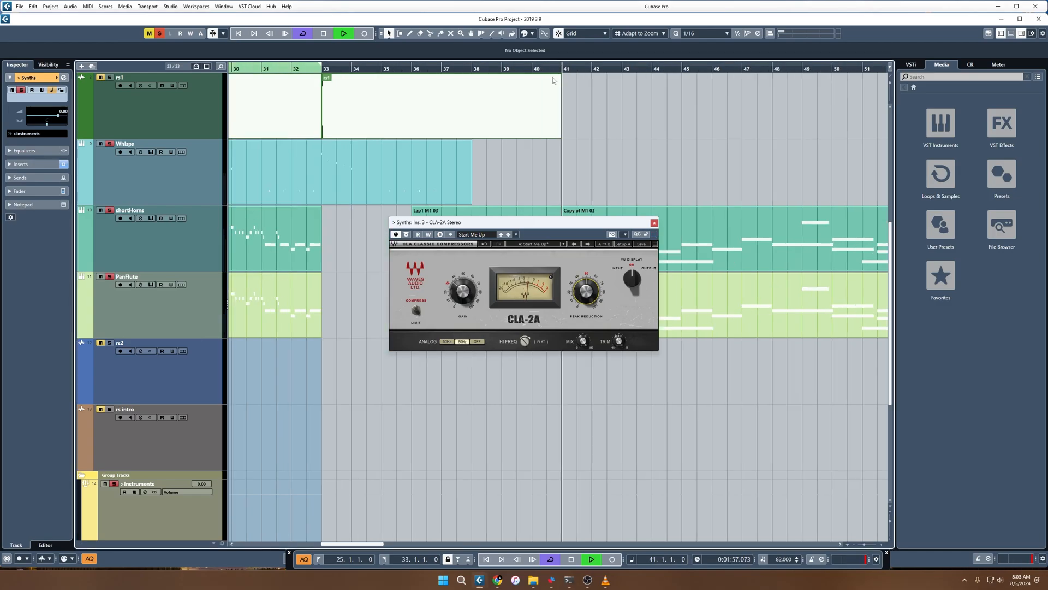
drag(574, 226, 445, 212)
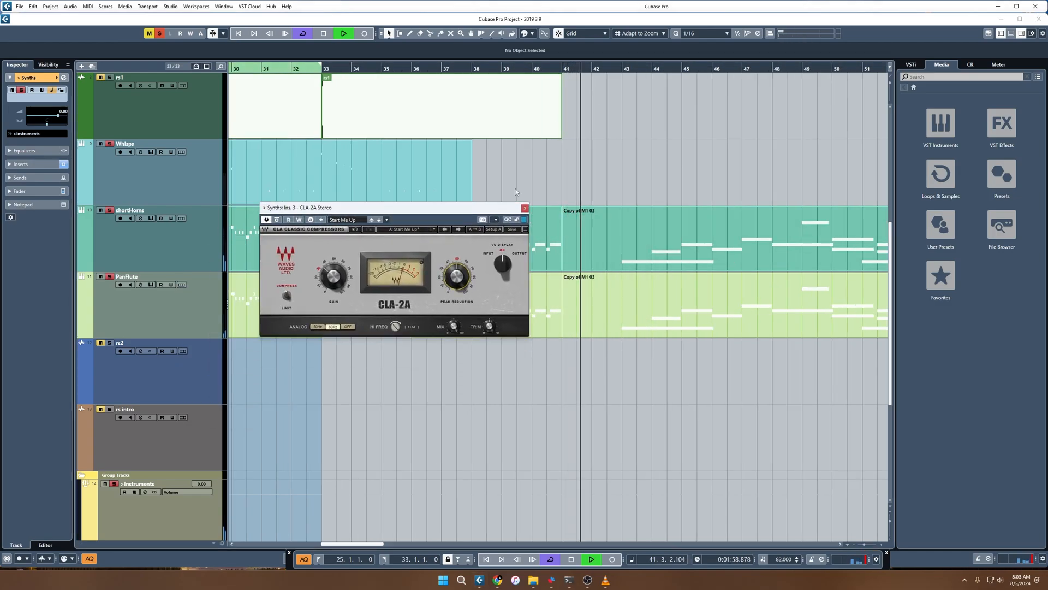
drag(623, 72, 622, 69)
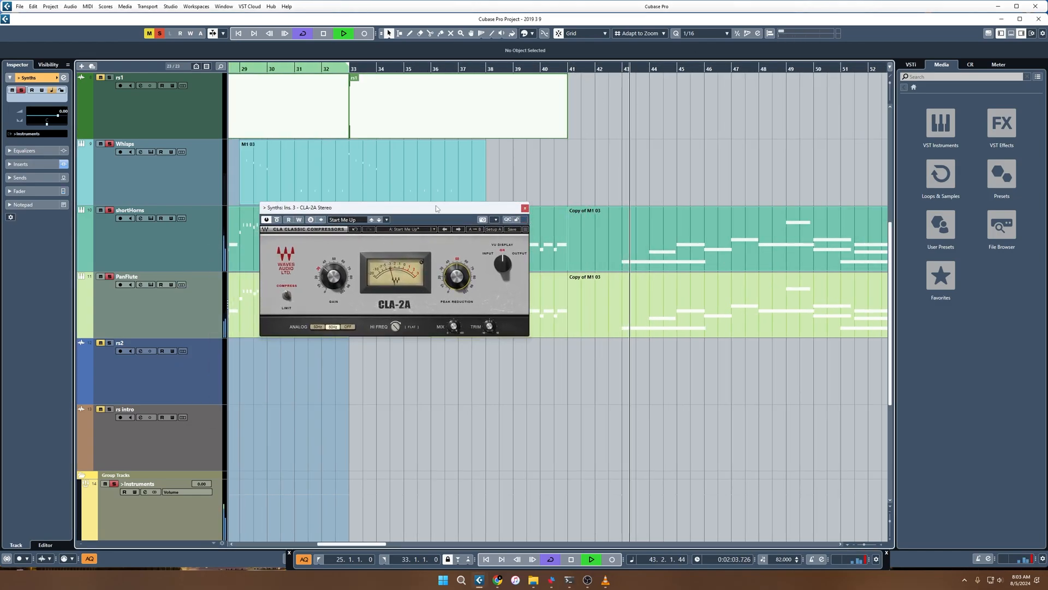
drag(397, 328, 397, 334)
drag(623, 65, 650, 65)
click(621, 71)
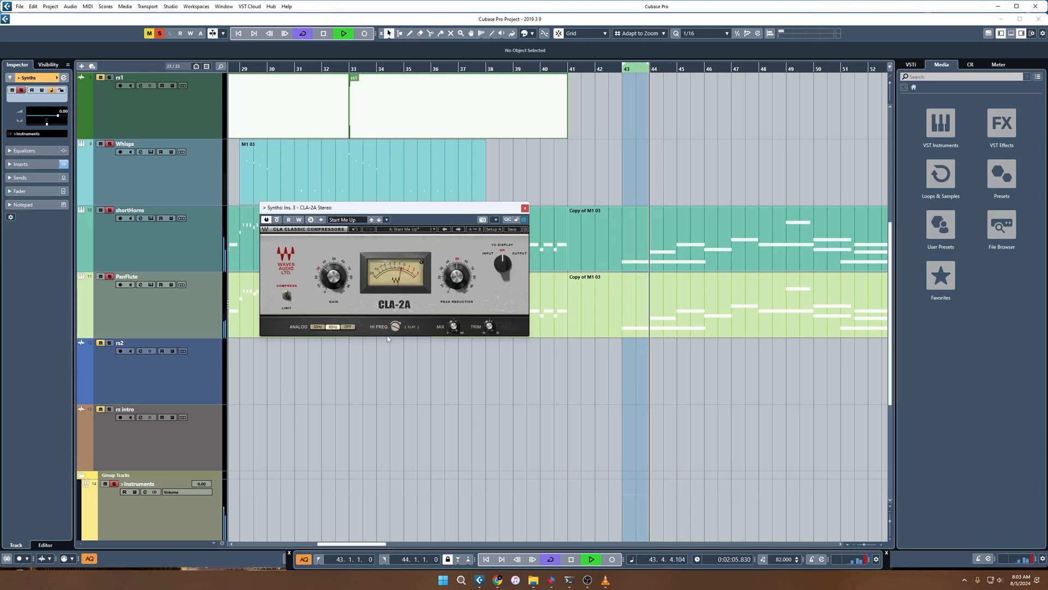
Adjust the CLA-2A's high-frequency control and check the synths from about bar 32 and bar 29.
drag(396, 326, 395, 331)
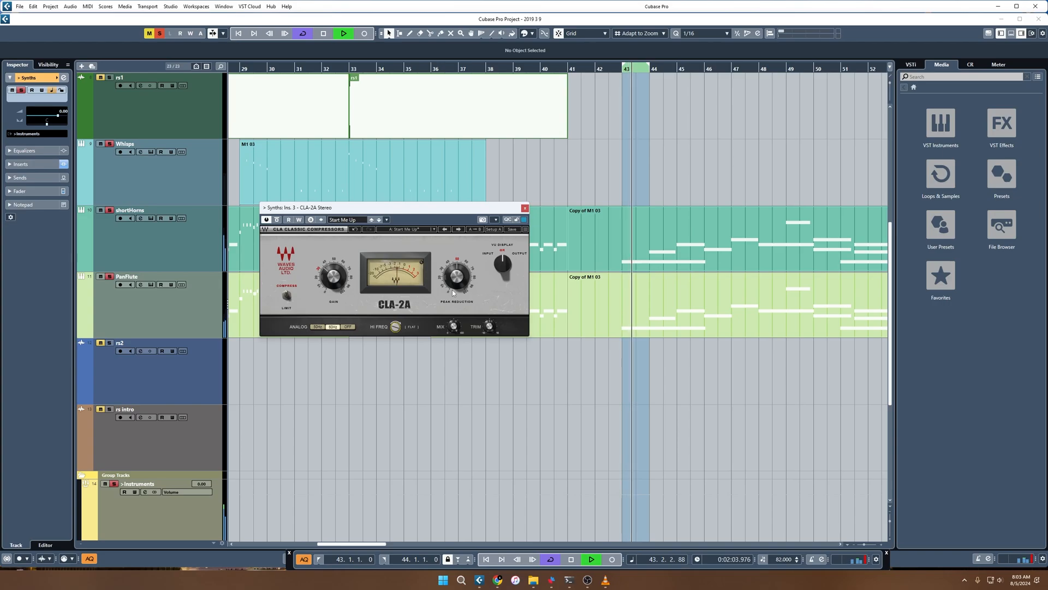
click(317, 69)
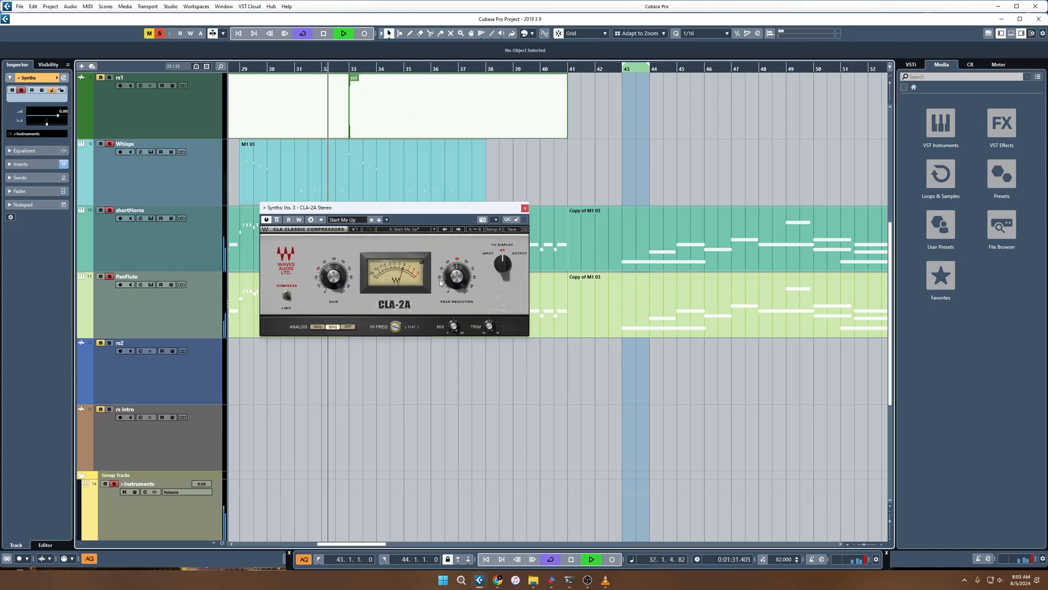
mouse_move(458, 279)
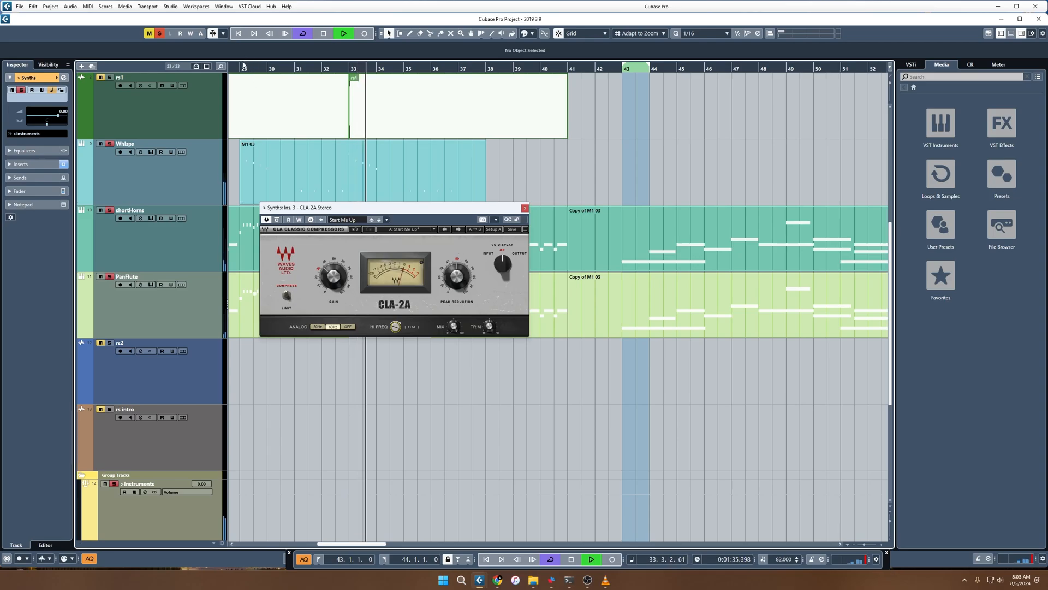
click(241, 68)
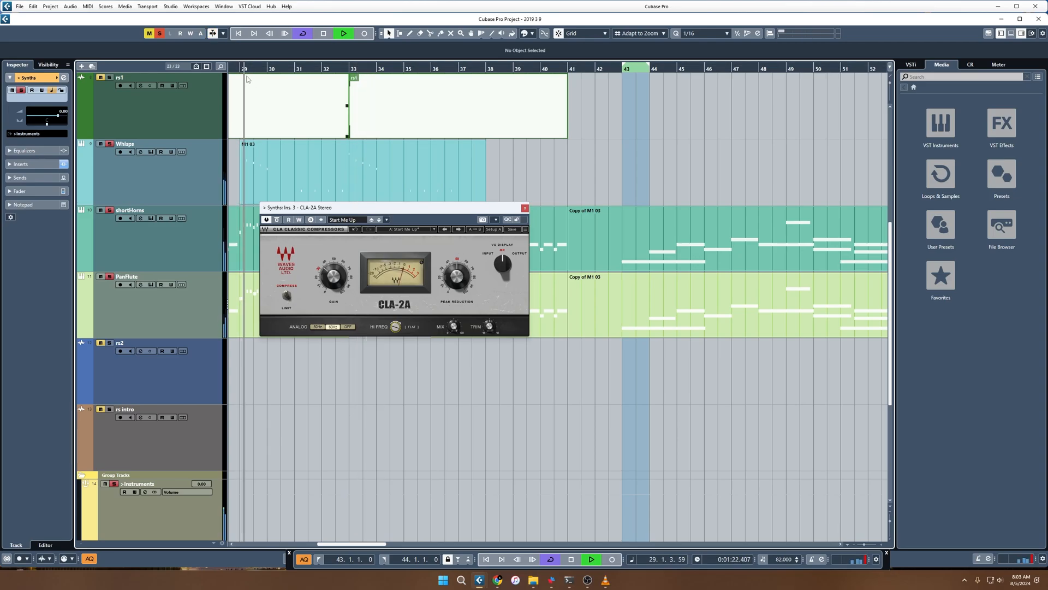
Move the CLA-2A window clear of the synth clips and audition the horns and flute from bars 25 and 27.
drag(478, 208, 601, 163)
key(g)
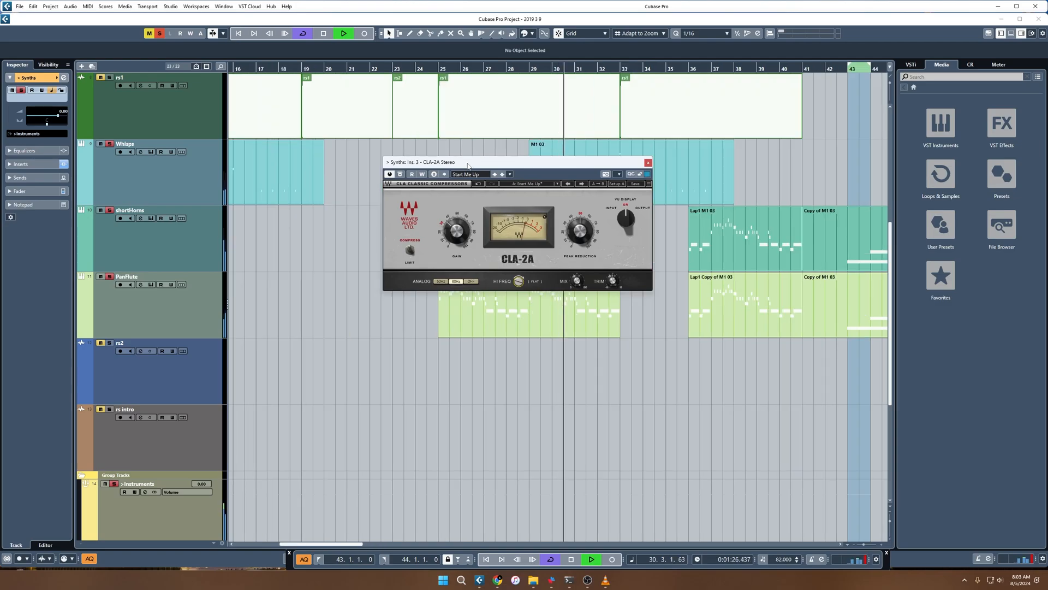
drag(467, 164, 251, 138)
click(438, 69)
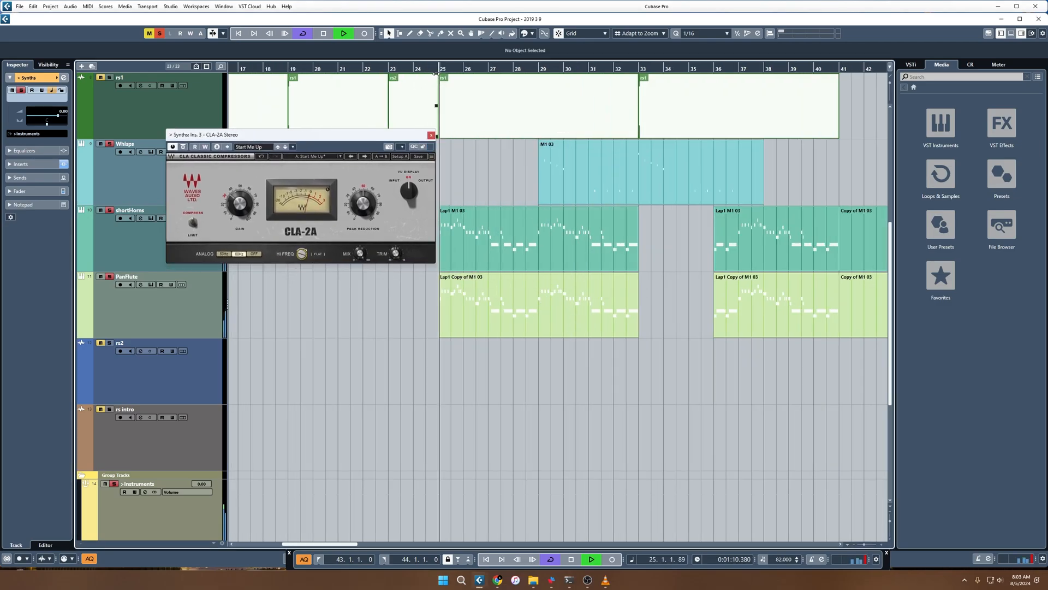
click(496, 69)
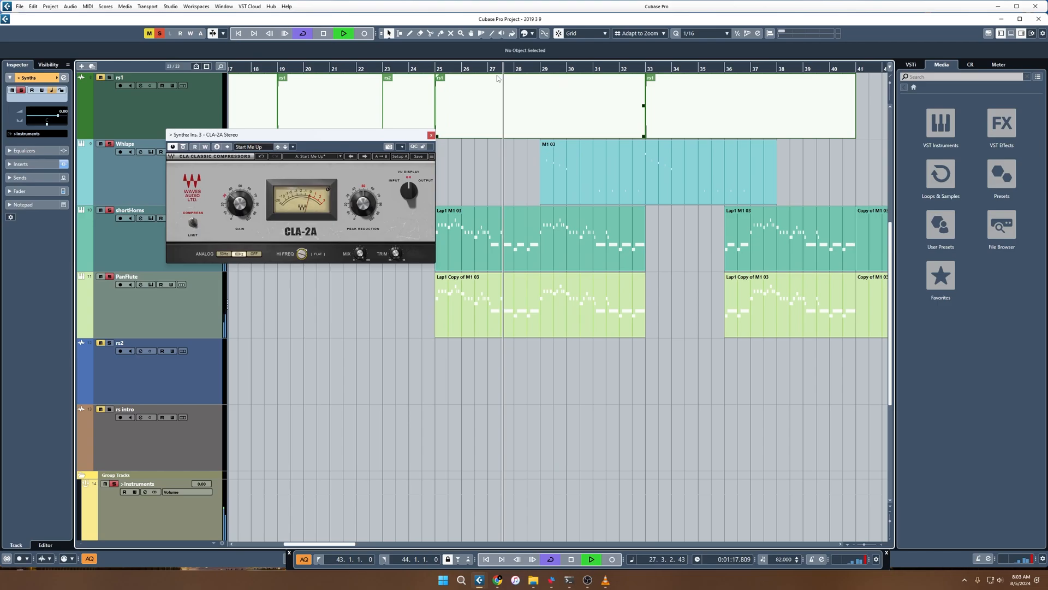
Audition the compressed synths going into the sustained horn and flute section after bar 41, and close the CLA-2A.
key(g)
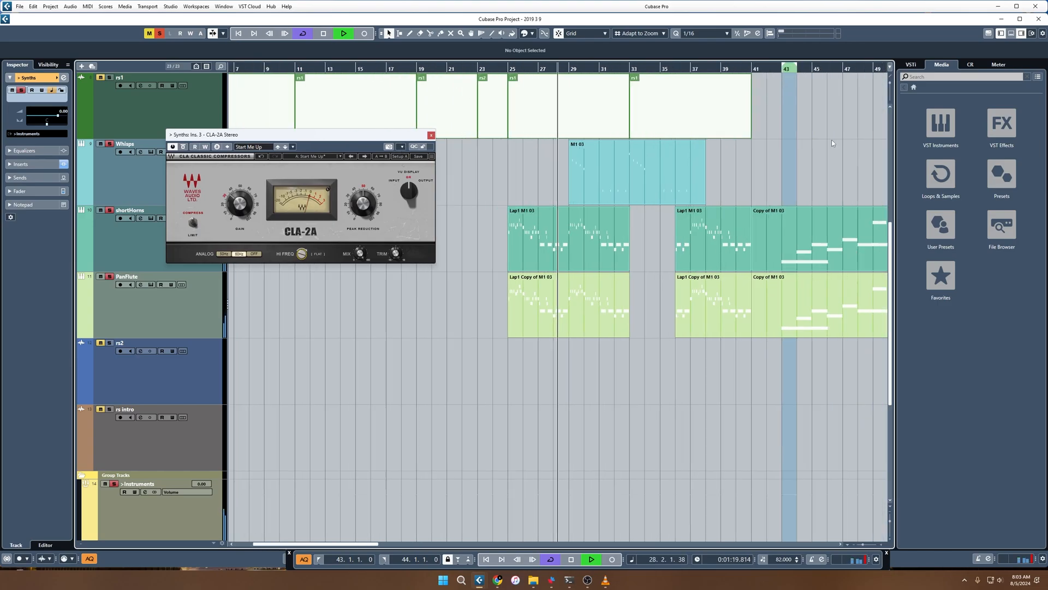
click(731, 69)
key(g)
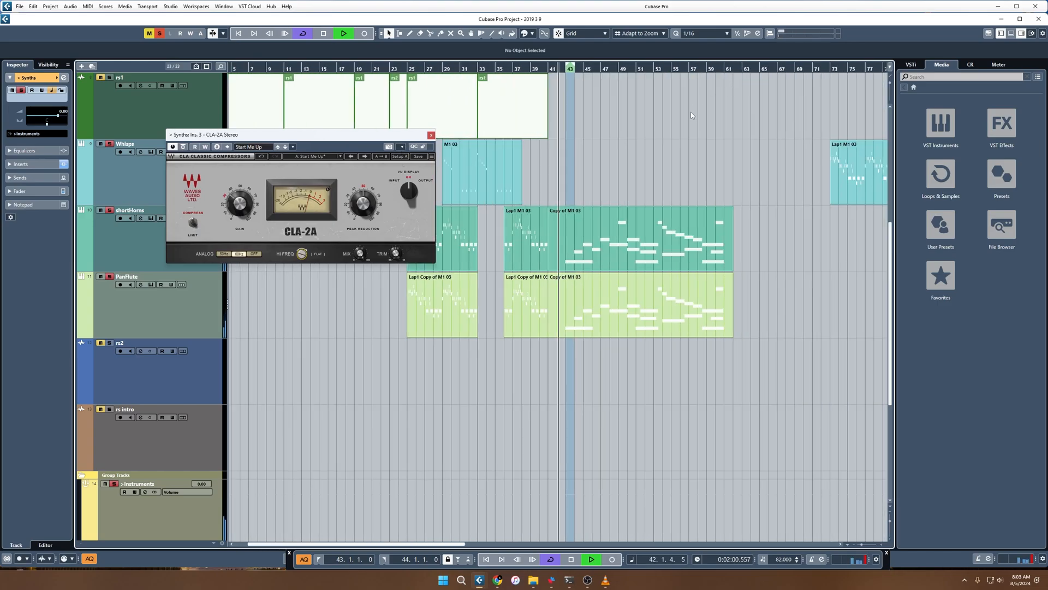
key(h)
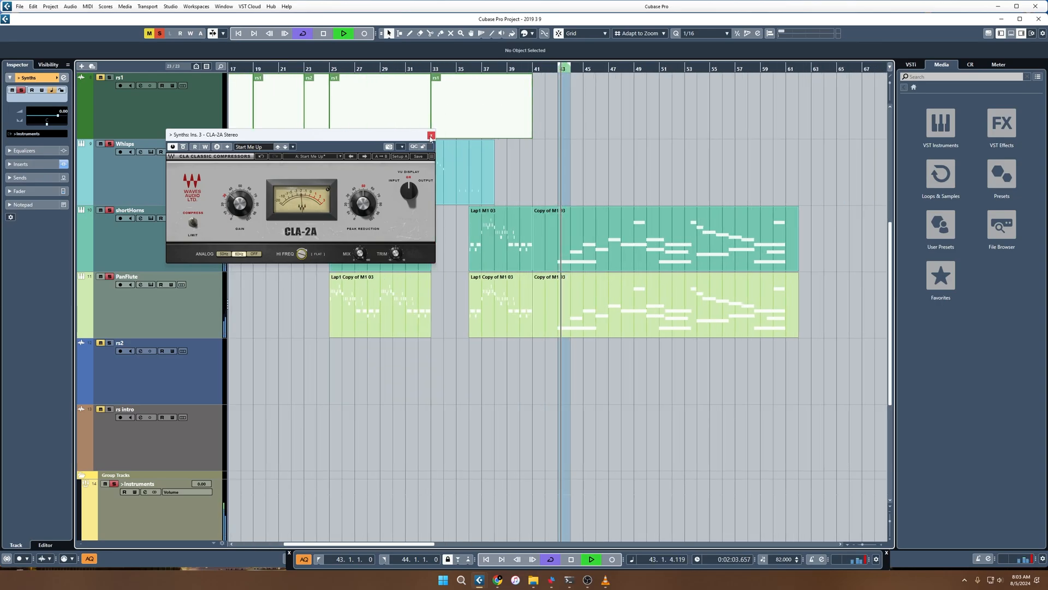
click(431, 136)
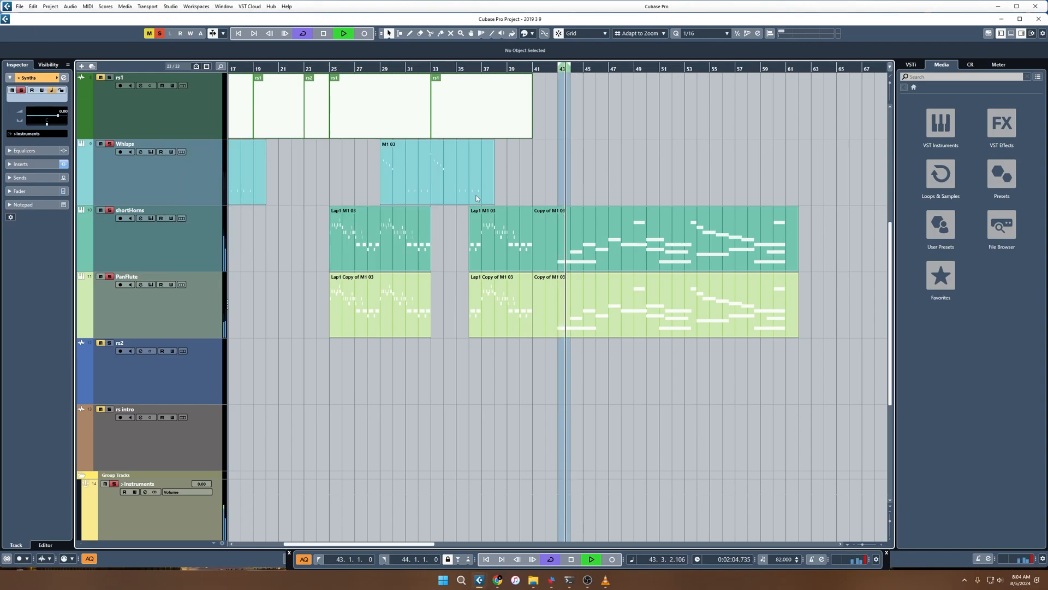
key(F3)
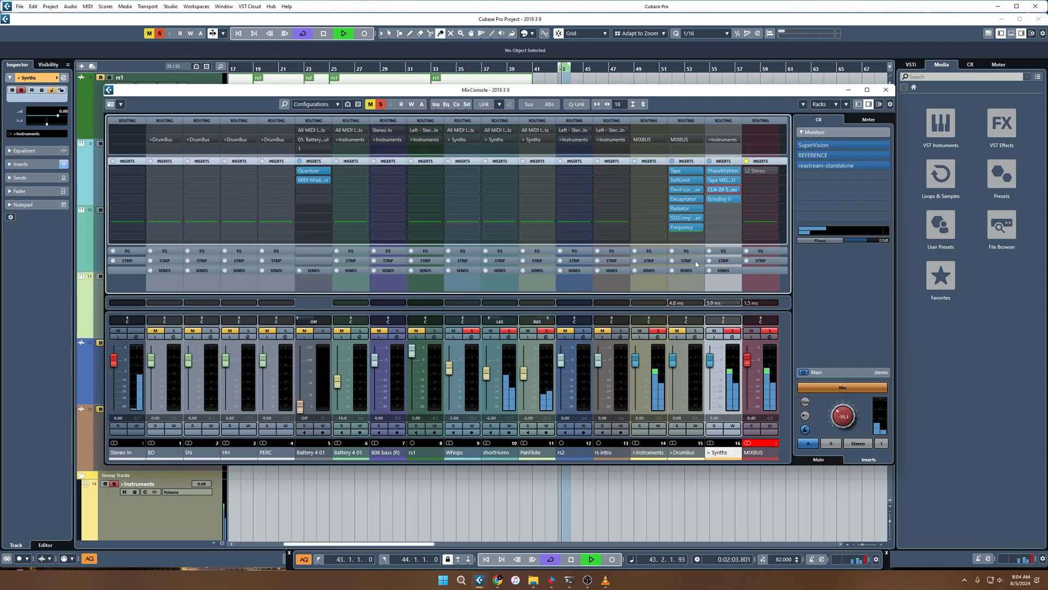
click(885, 89)
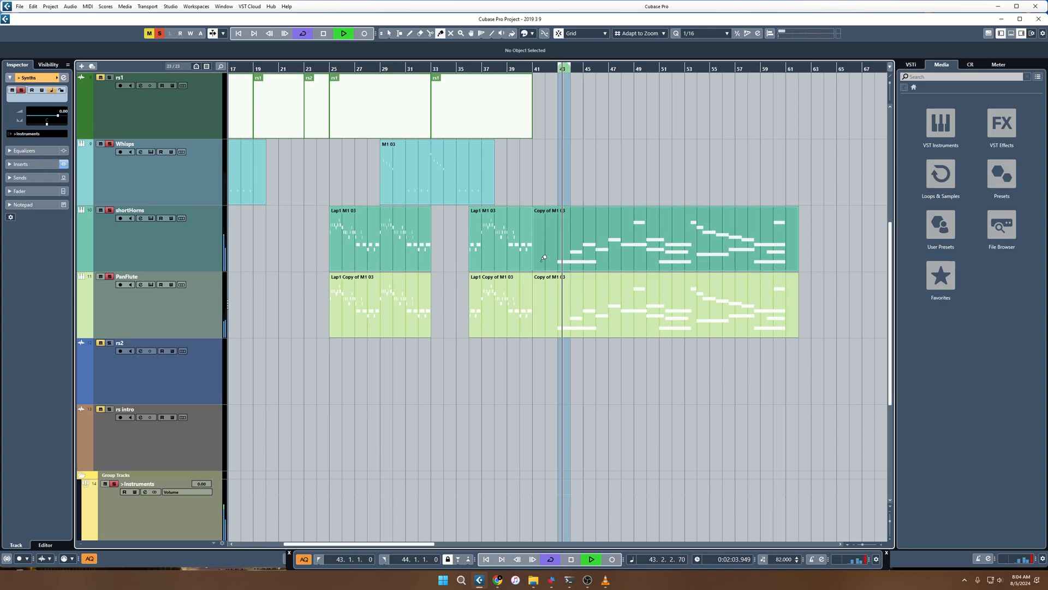
key(1)
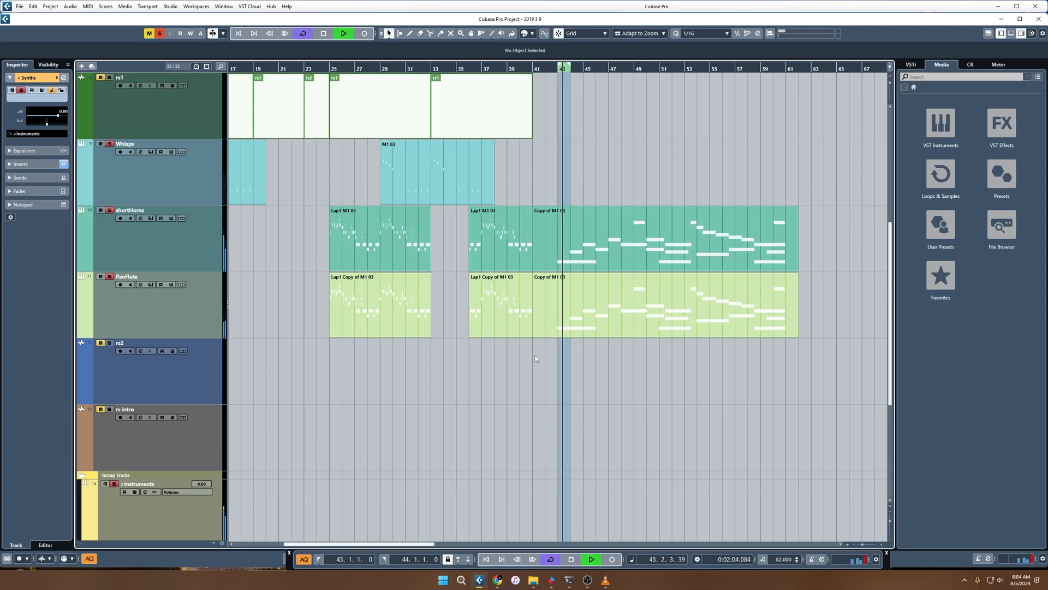
Play the arrangement from bar 29 and clear all soloed tracks to hear the full mix.
scroll(537, 355, up, 4)
scroll(537, 355, down, 4)
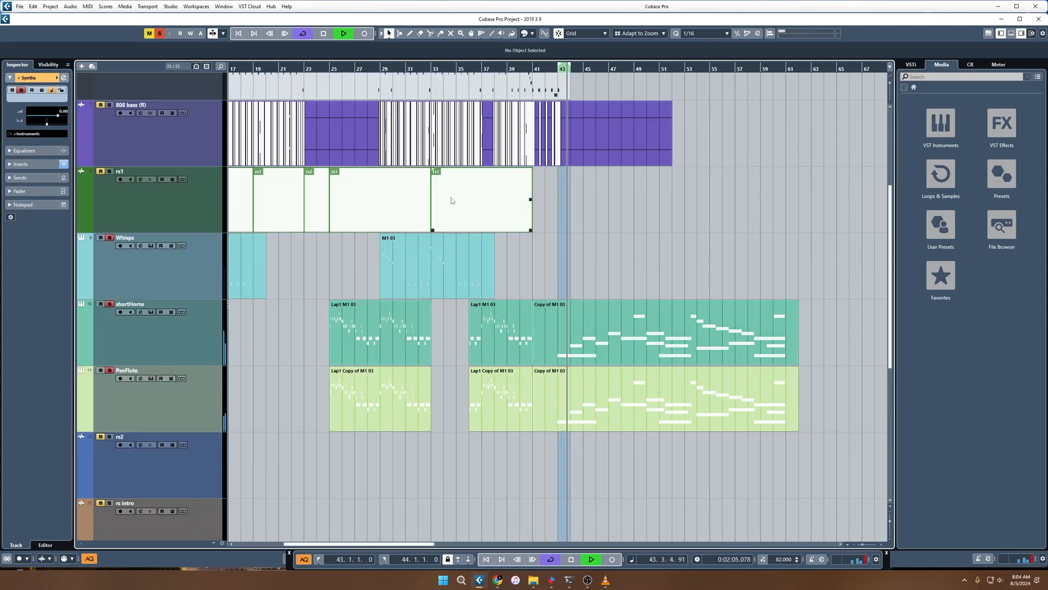
click(380, 70)
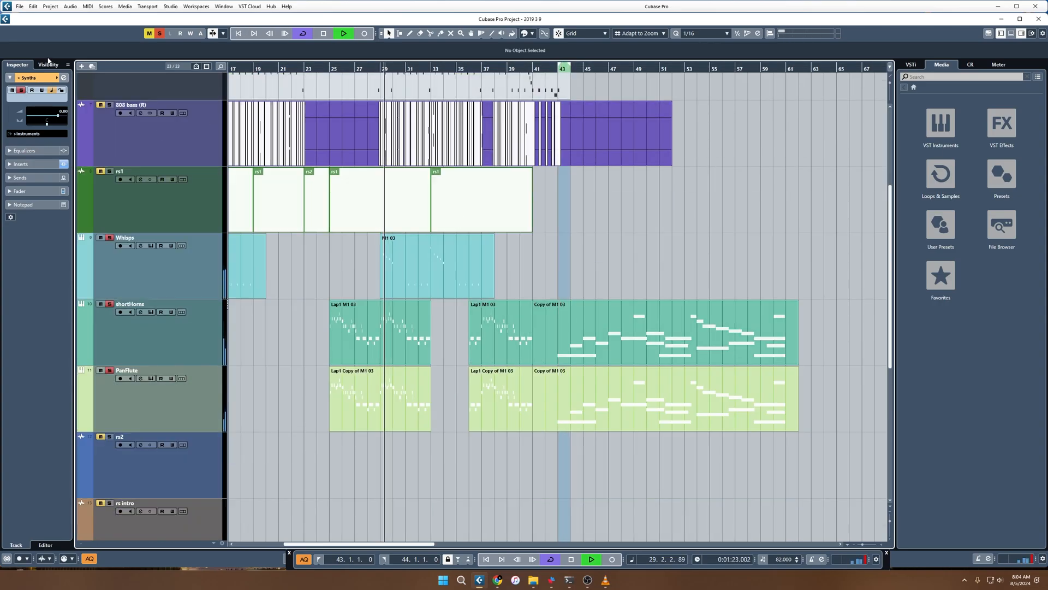
click(159, 36)
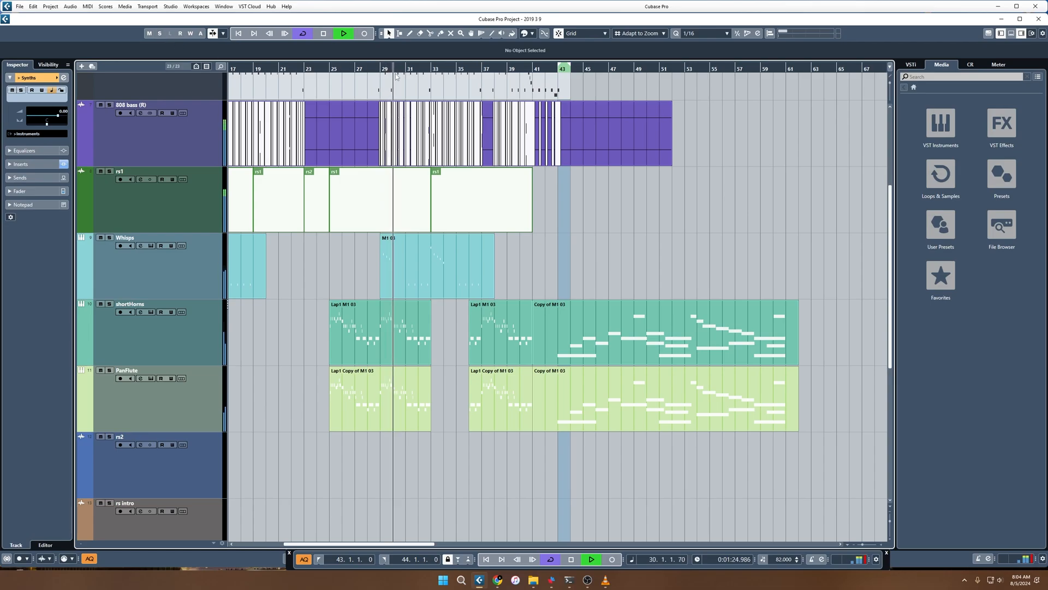
Set the cycle range from bar 29 to bar 33 so the full mix loops over that section.
key(h)
key(h)
key(h)
key(h)
key(h)
key(h)
key(h)
key(h)
key(h)
ctrl+click(473, 69)
key(g)
key(g)
key(g)
key(g)
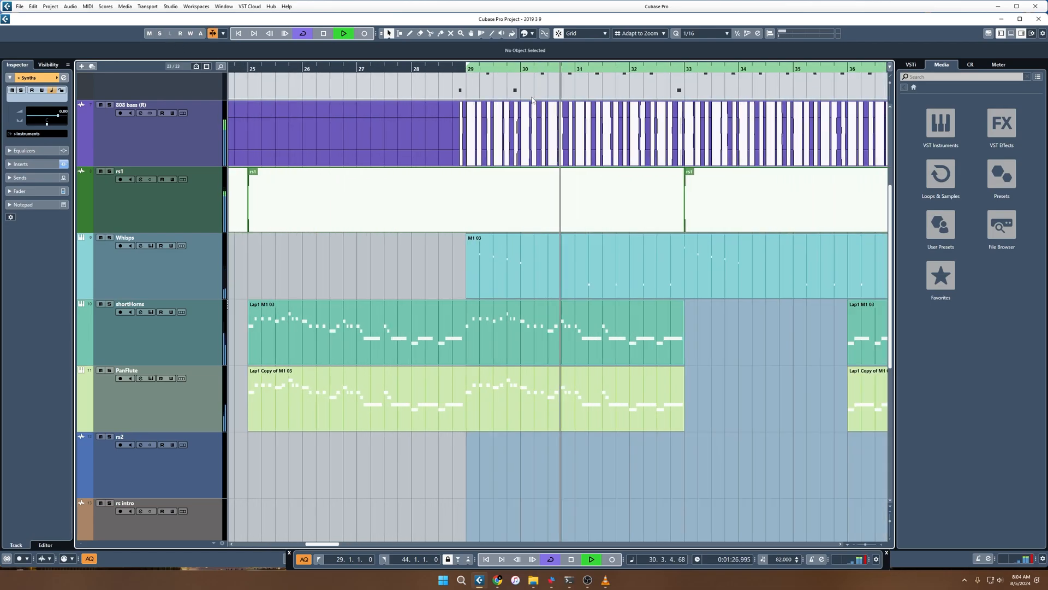
alt+click(625, 70)
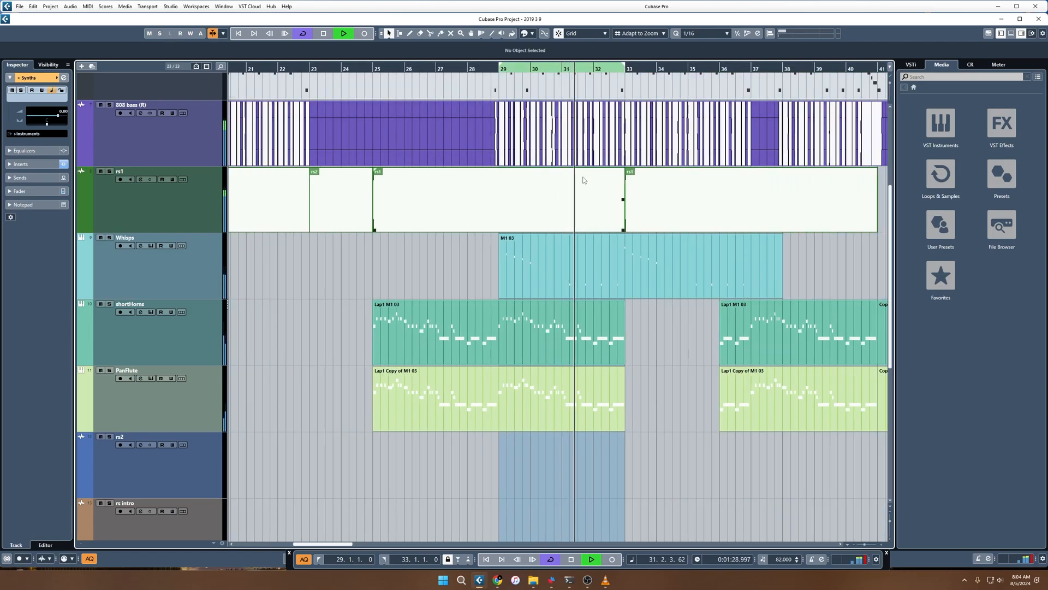
Open the REFERENCE plug-in from the Control Room monitor inserts and set its Trinity display range to ±6 dB.
scroll(585, 277, up, 2)
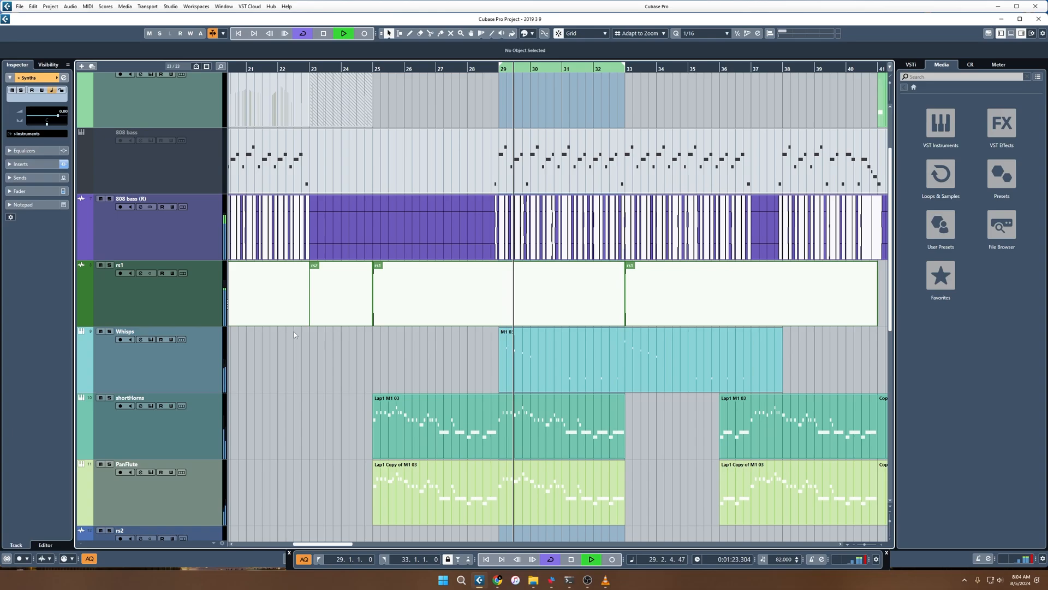
key(F3)
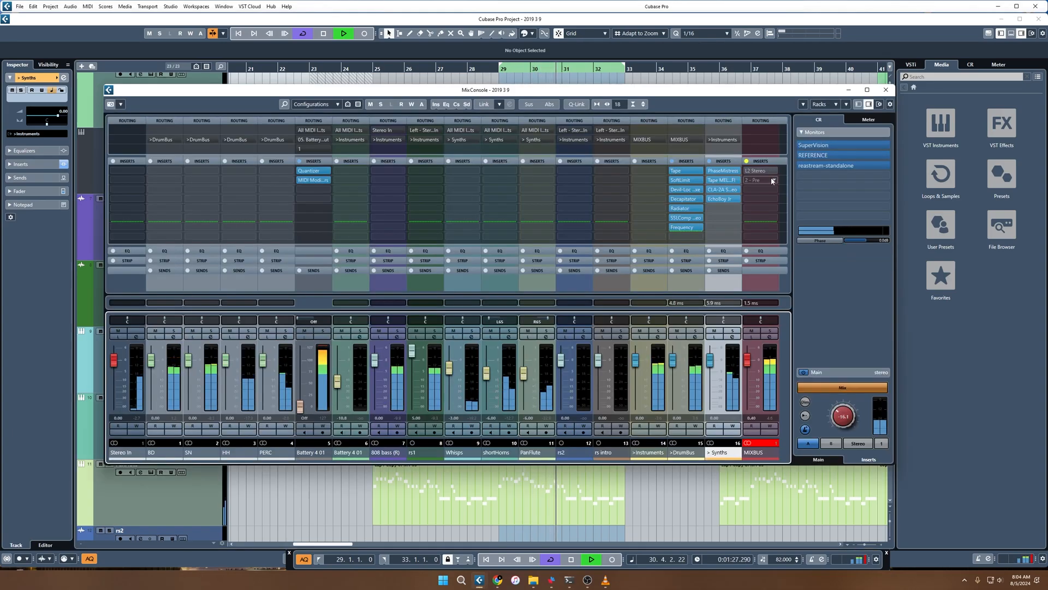
click(809, 166)
click(808, 155)
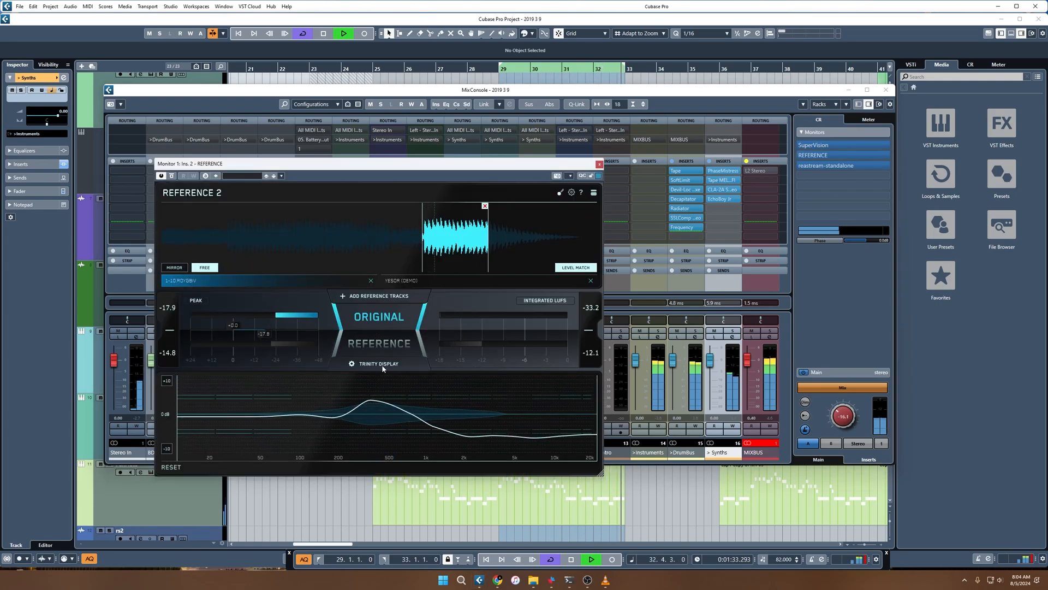
click(167, 381)
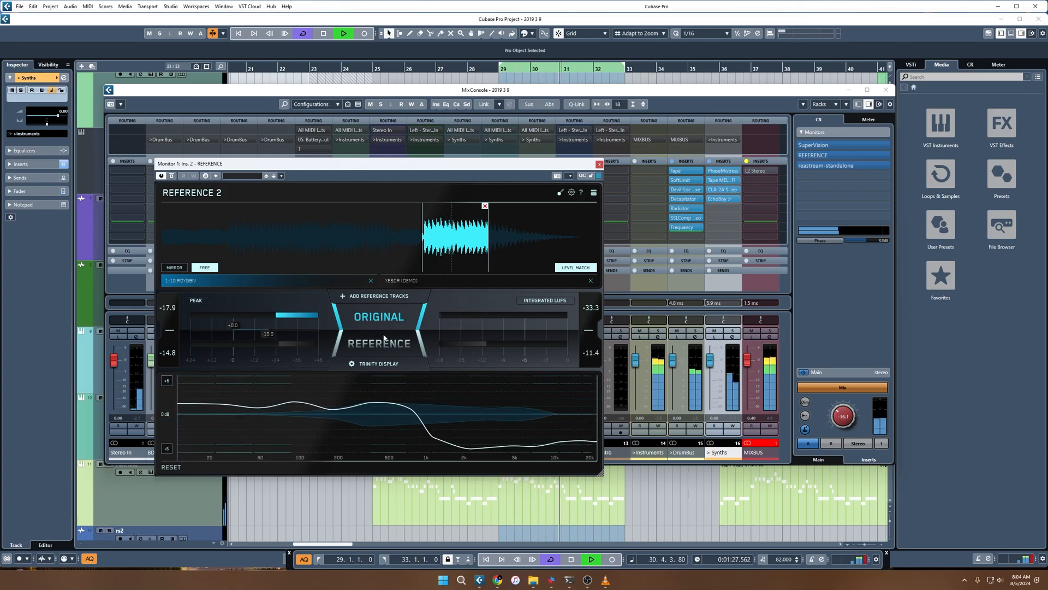
Restart playback and compare the original mix with the reference track in REFERENCE.
key(space)
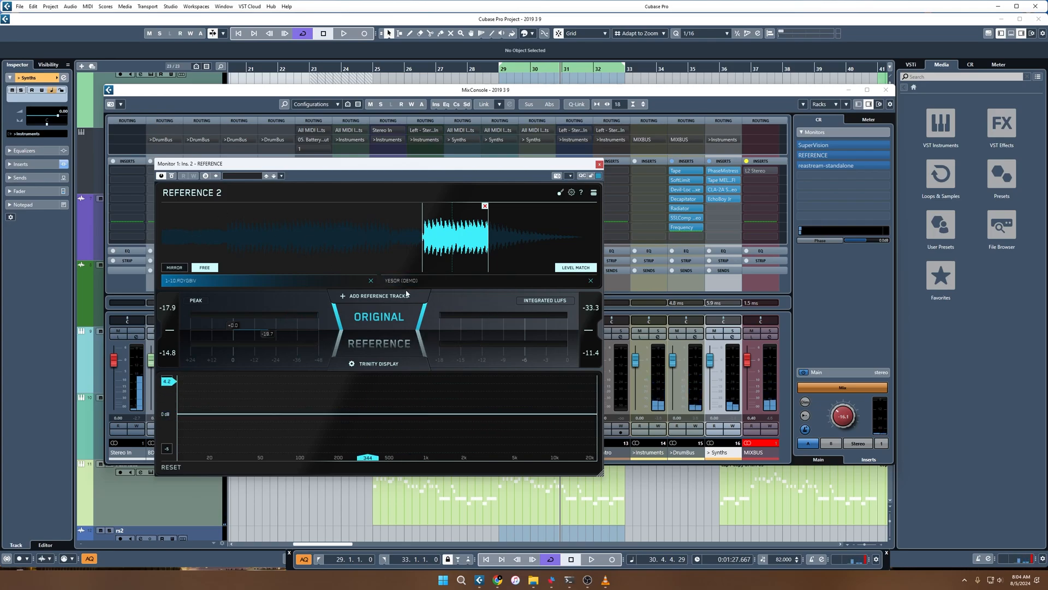
key(space)
click(389, 320)
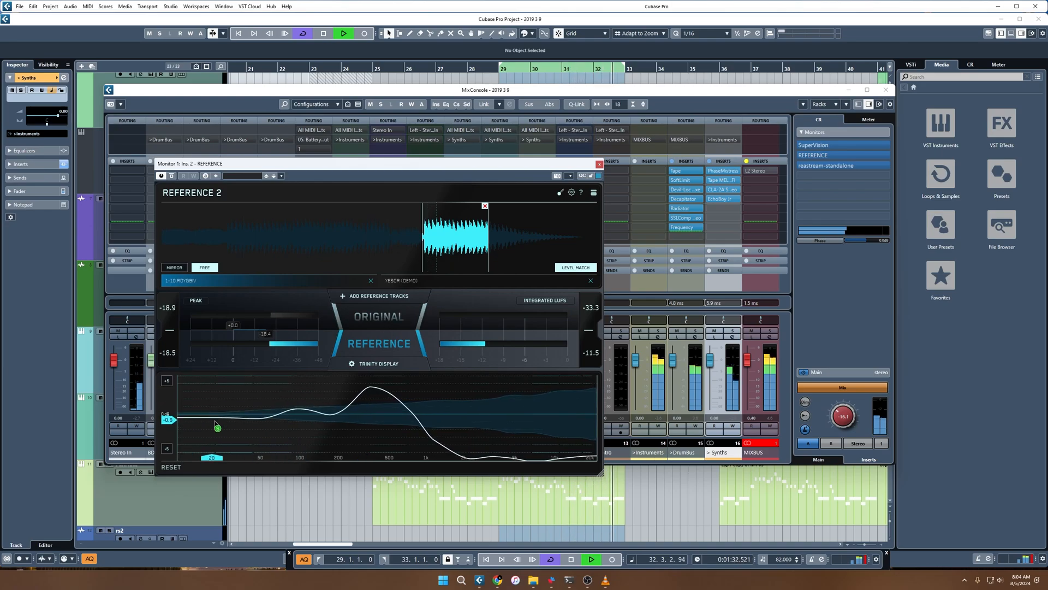
click(384, 318)
Isolate the band from about 200 to 800 Hz in the Trinity display and compare the original with the reference.
click(375, 414)
drag(312, 401, 336, 401)
drag(435, 412, 391, 412)
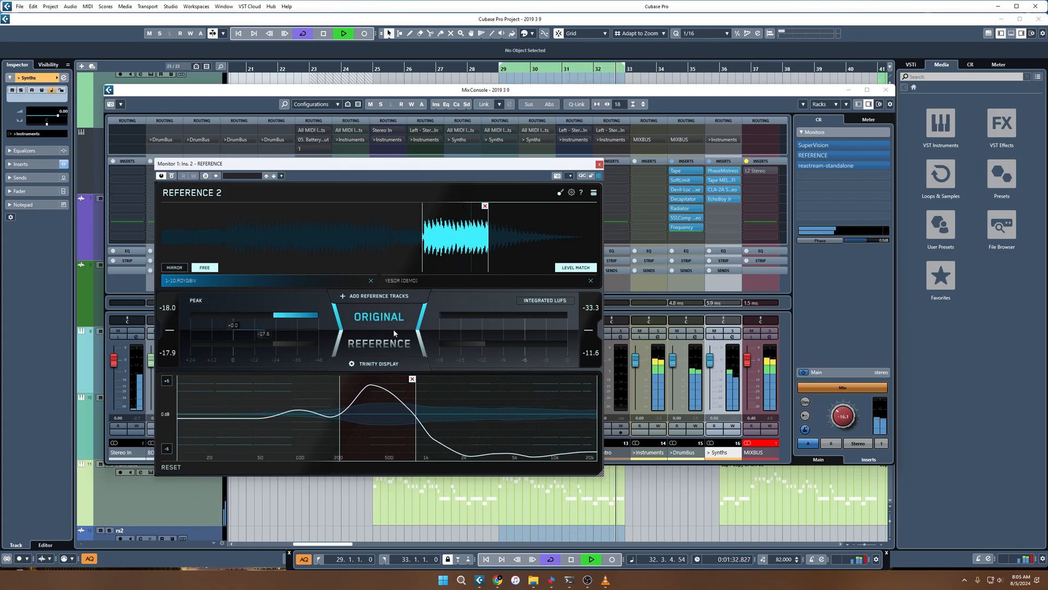
click(375, 348)
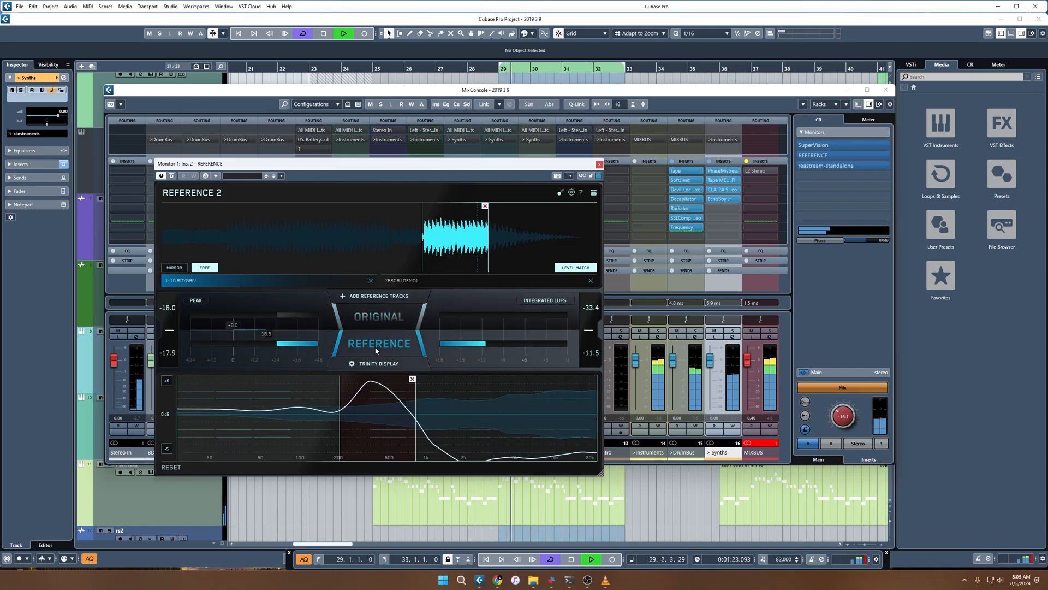
click(379, 321)
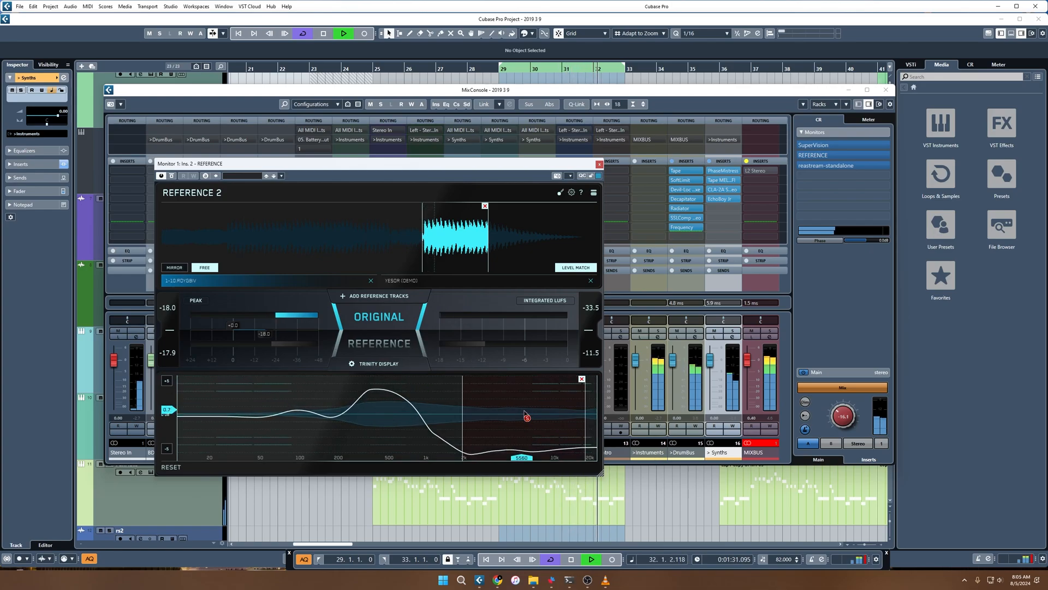
Compare the original and reference in the band above about 2 kHz, and close REFERENCE.
click(394, 345)
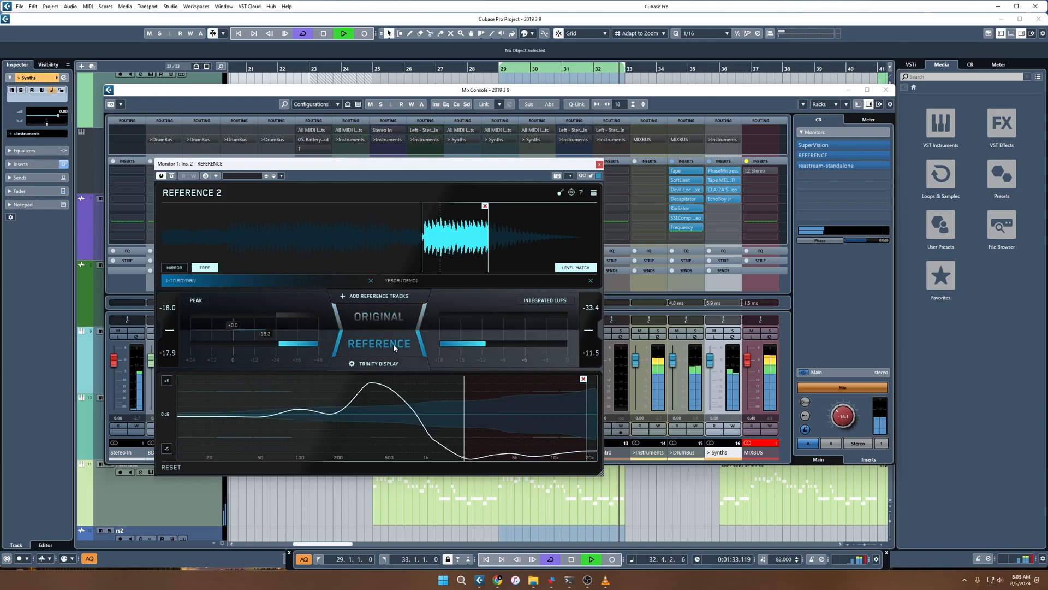
click(384, 338)
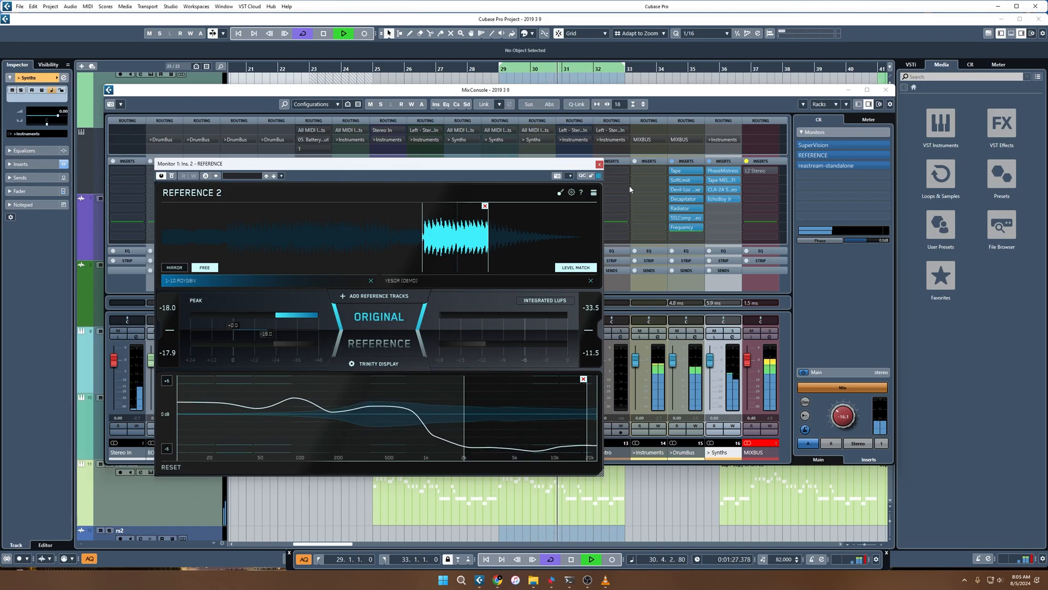
click(599, 164)
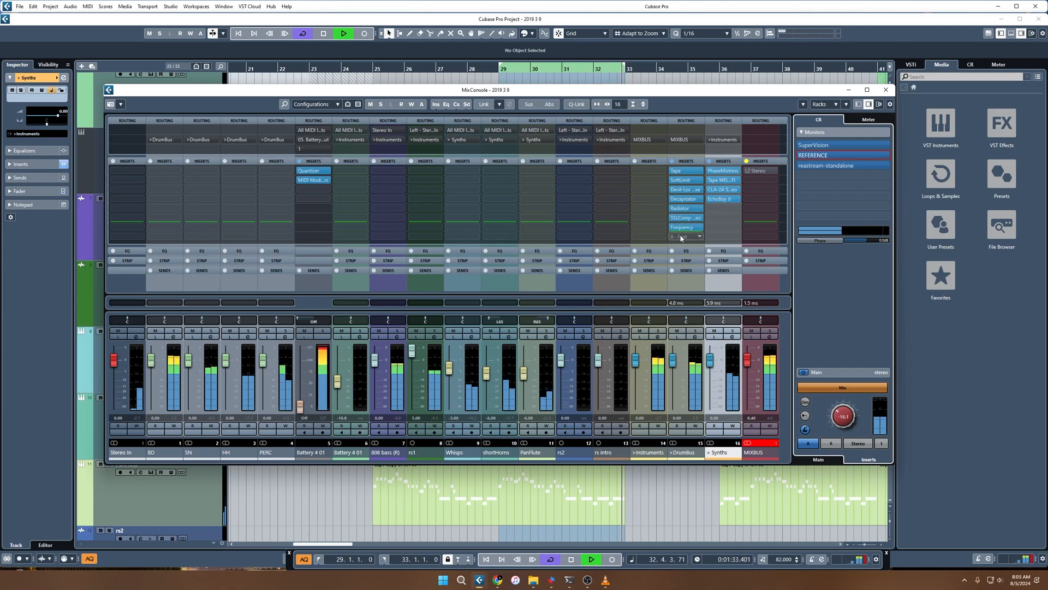
Boost the DrumBus EQ's high band 1.8 dB at about 6.6 kHz and cut its low-mid band 1.0 dB at about 524 Hz.
click(680, 208)
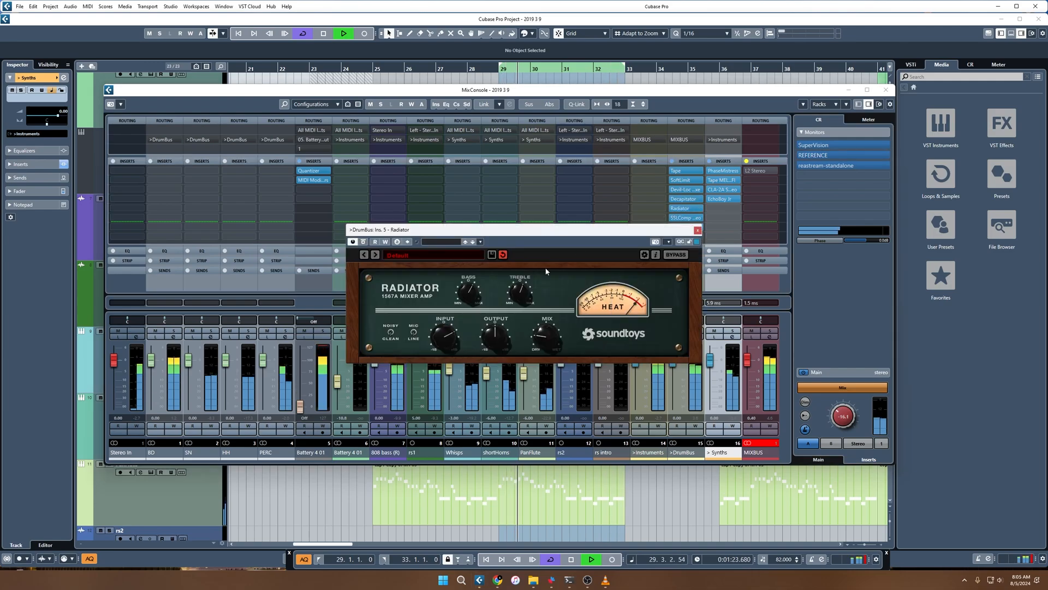
click(697, 230)
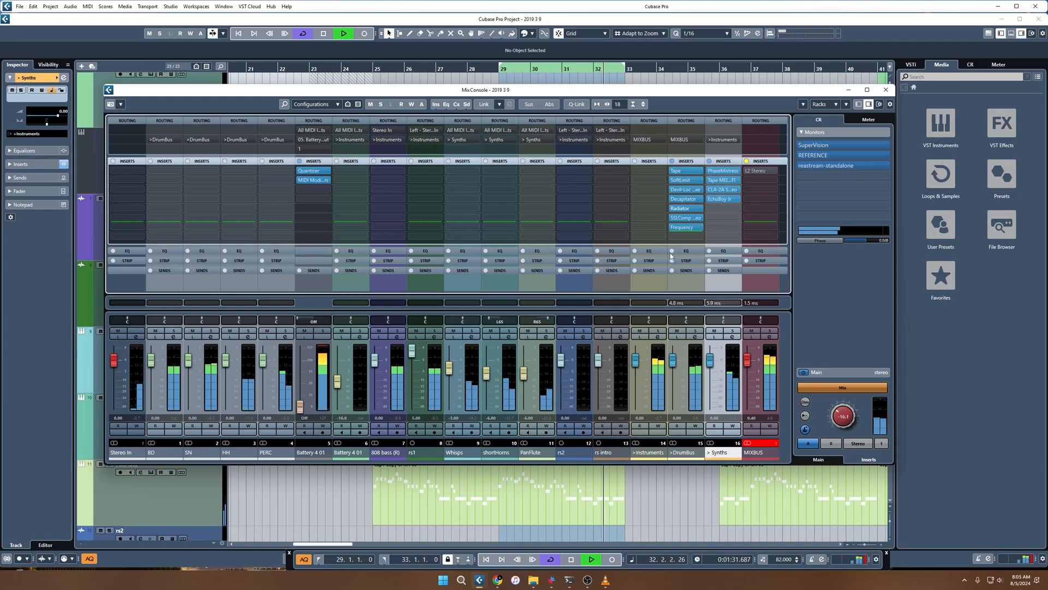
click(695, 336)
drag(508, 254, 582, 248)
double_click(589, 243)
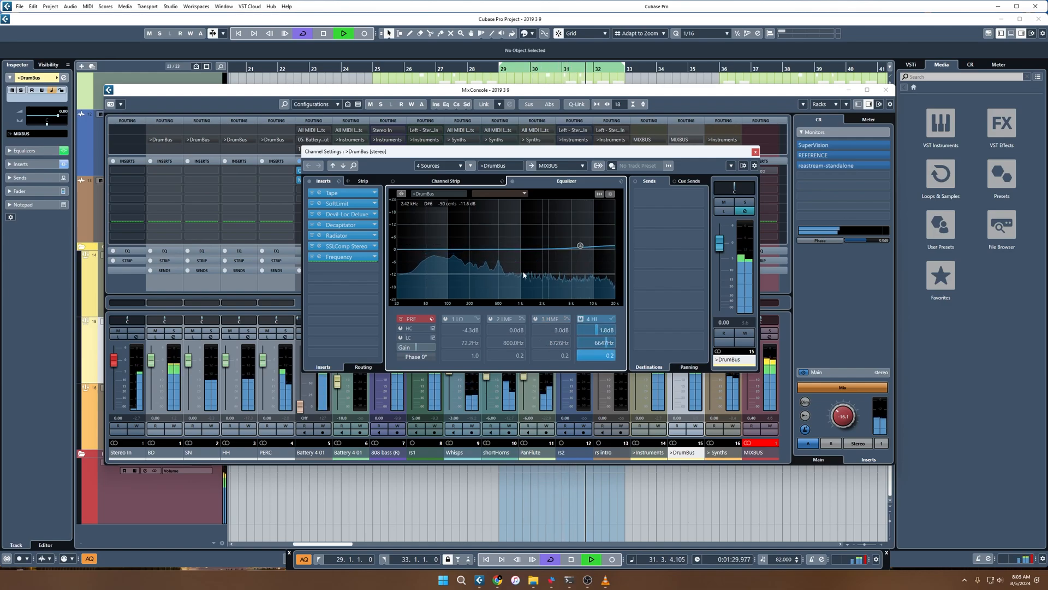
mouse_move(500, 255)
mouse_down()
mouse_move(482, 234)
mouse_move(519, 238)
mouse_move(499, 235)
mouse_move(499, 251)
mouse_up()
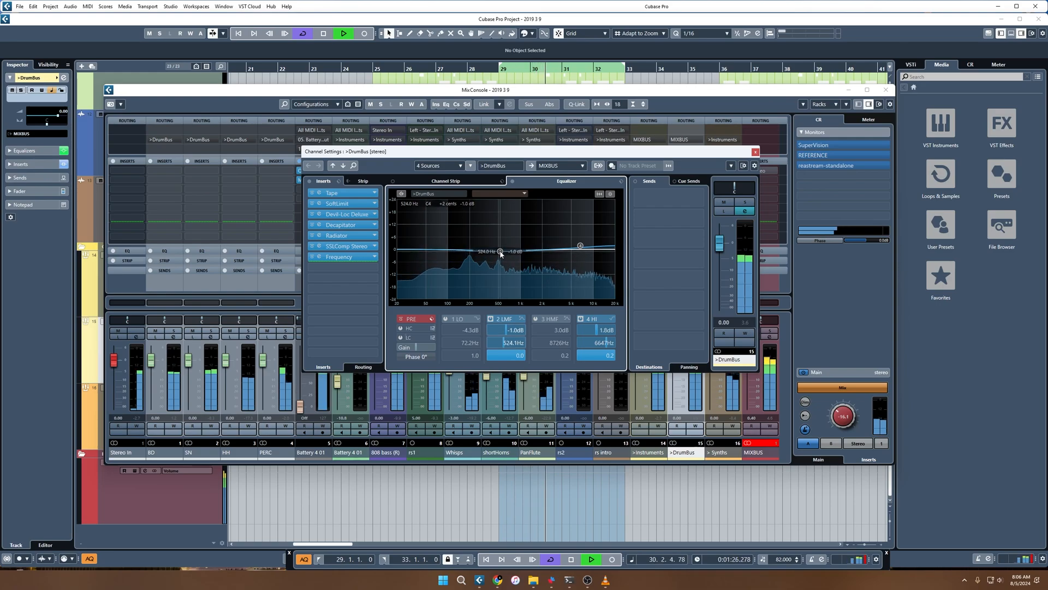
click(755, 152)
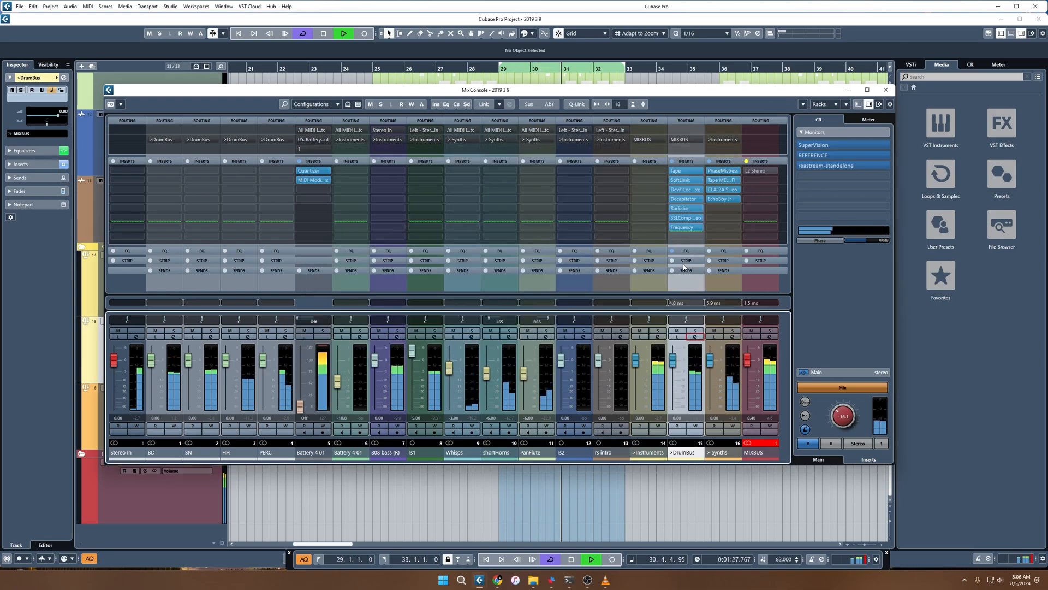
Cut the Instruments group's low-mid EQ band 1.2 dB at about 437 Hz.
click(658, 336)
mouse_move(502, 250)
mouse_down()
mouse_move(491, 238)
mouse_move(498, 222)
mouse_move(495, 254)
mouse_up()
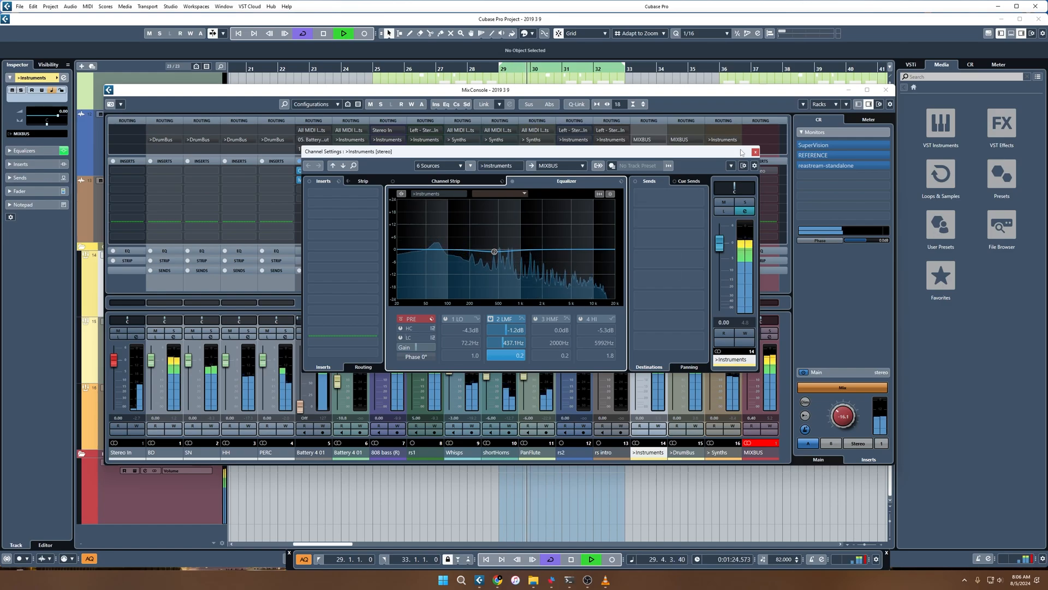
click(756, 152)
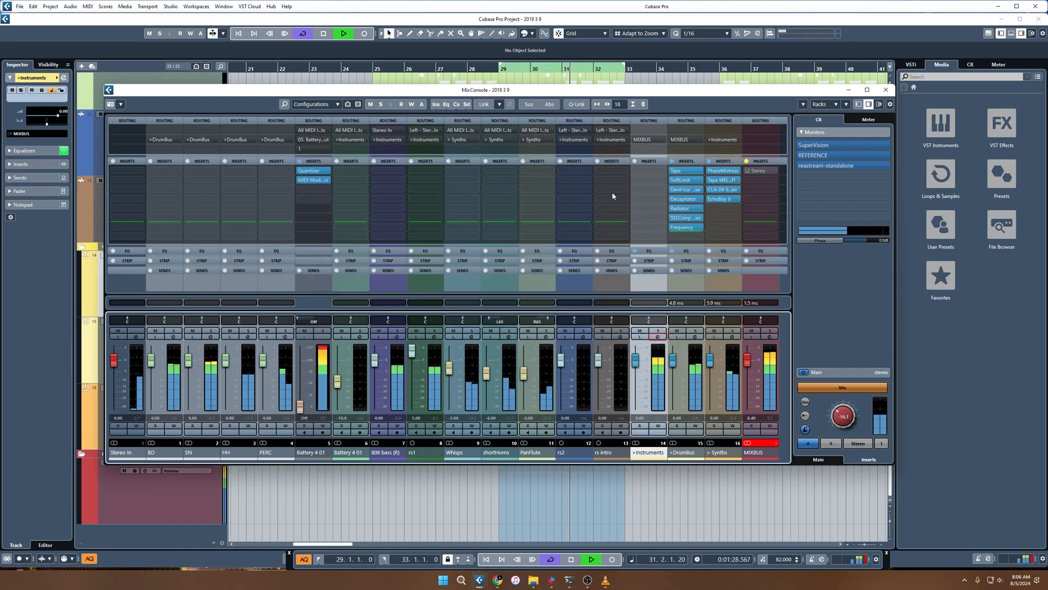
Load the "JR instruments buss" preset into the Instruments group's insert chain.
click(664, 161)
click(704, 171)
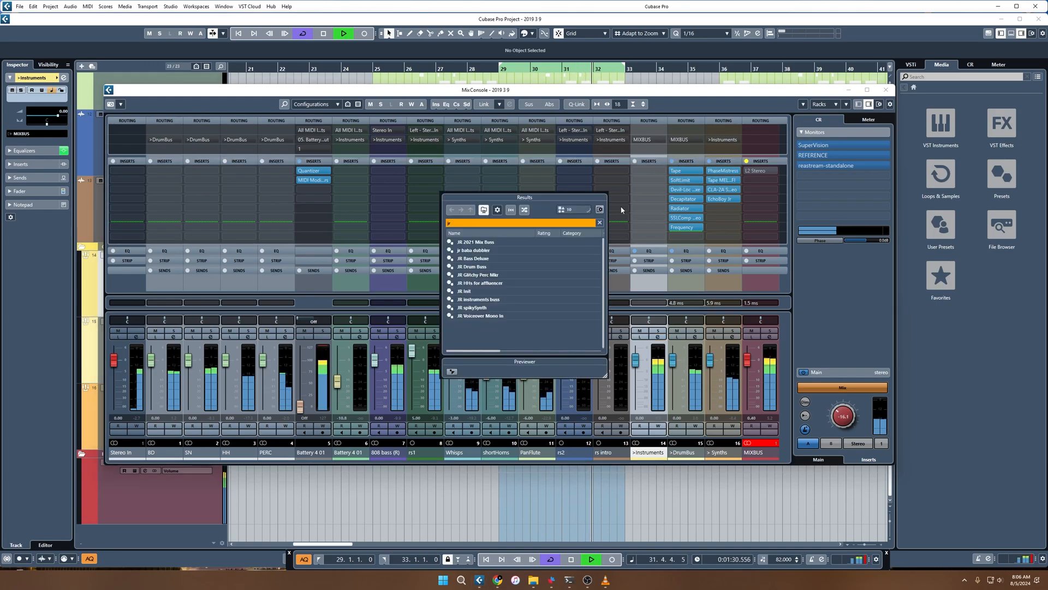
click(486, 302)
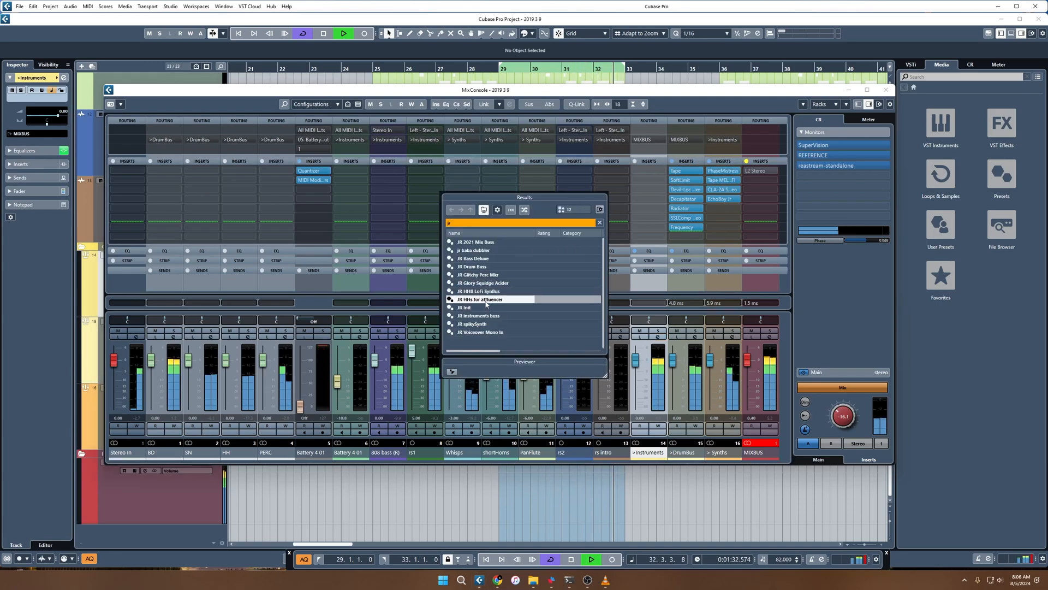
click(493, 318)
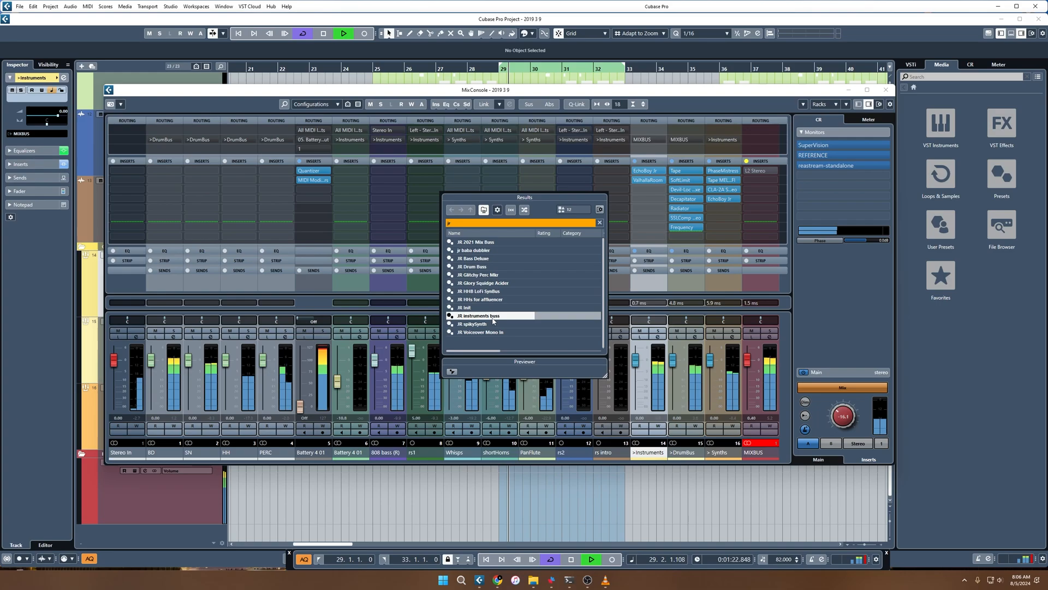
click(631, 206)
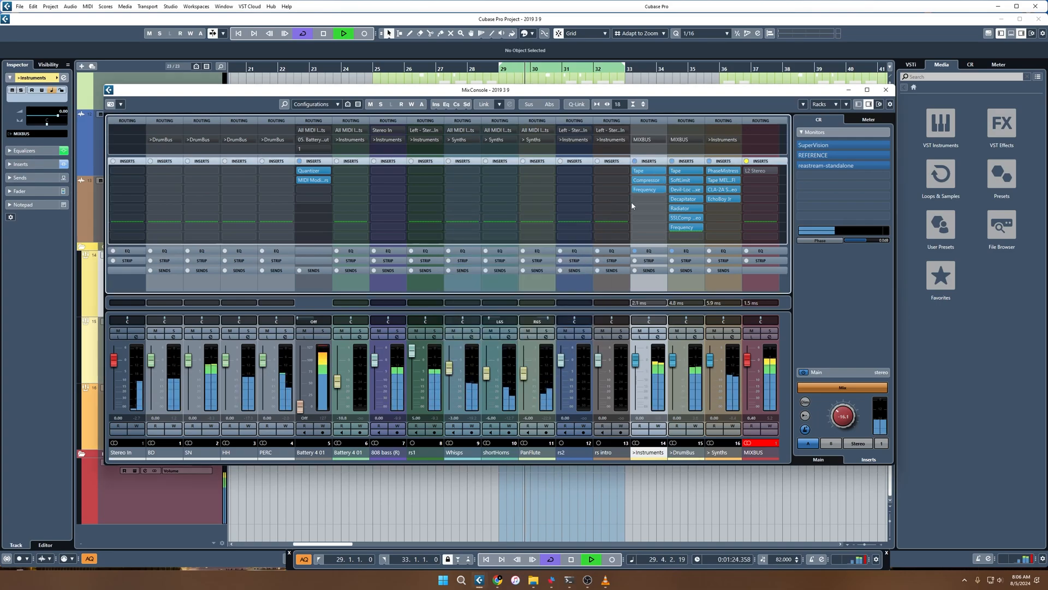
Solo the Instruments group and set its Tape plug-in's color amount to 4.6.
click(656, 331)
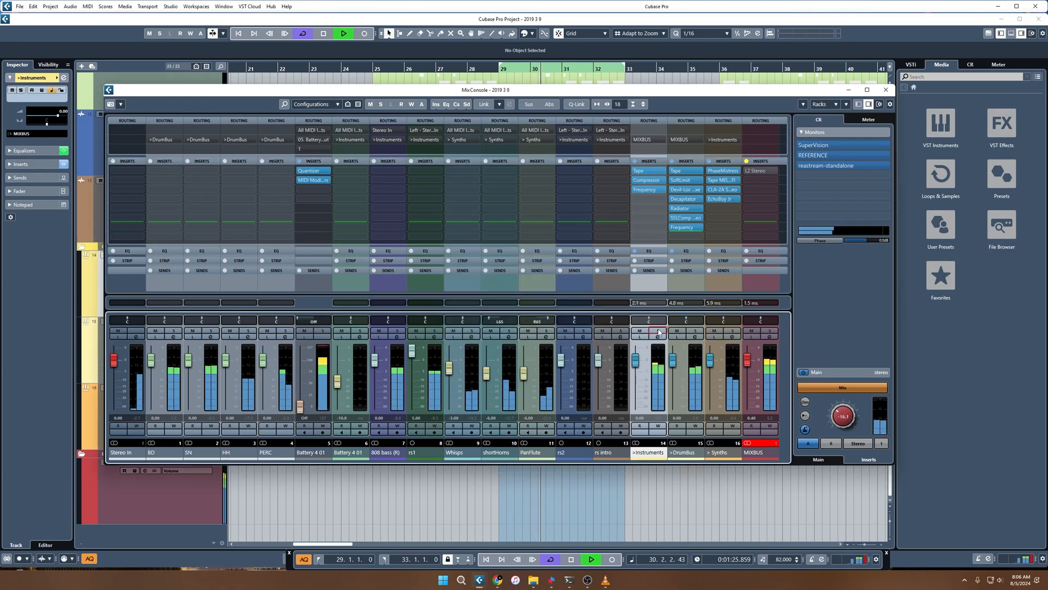
click(649, 170)
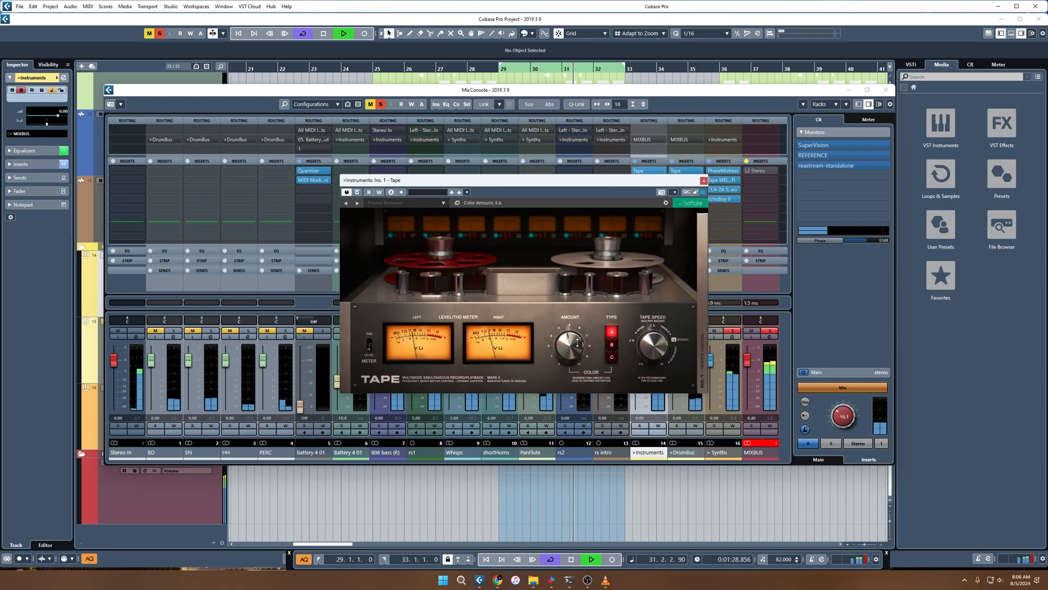
drag(578, 335, 576, 344)
click(704, 181)
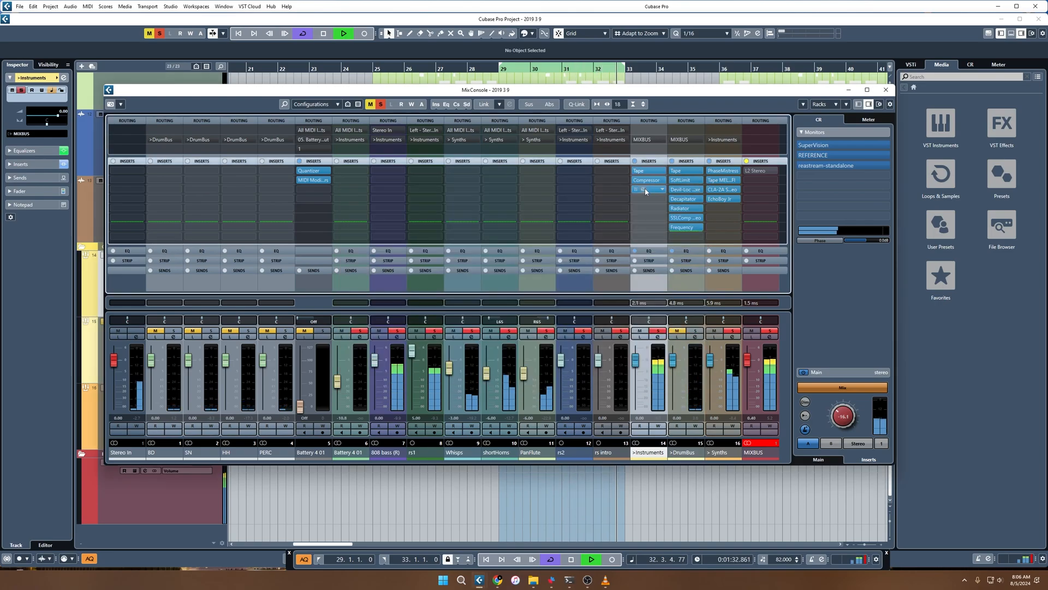
Try thresholds of -30.0 and -4.1 dB on the Instruments group's Compressor and switch off its side-chain input.
click(646, 181)
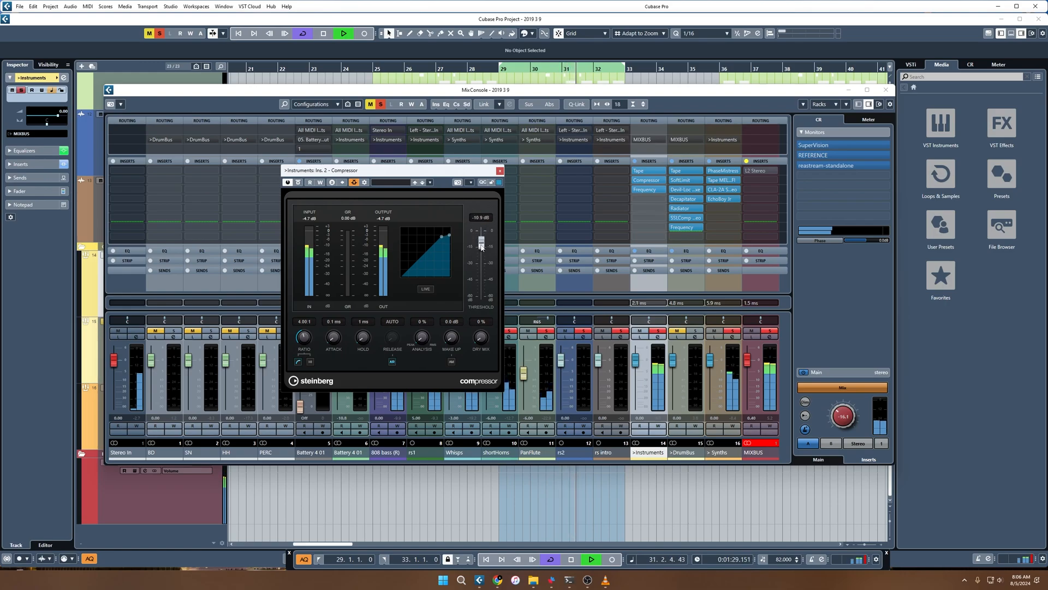
mouse_move(482, 252)
mouse_down()
mouse_move(483, 285)
mouse_move(483, 265)
mouse_up()
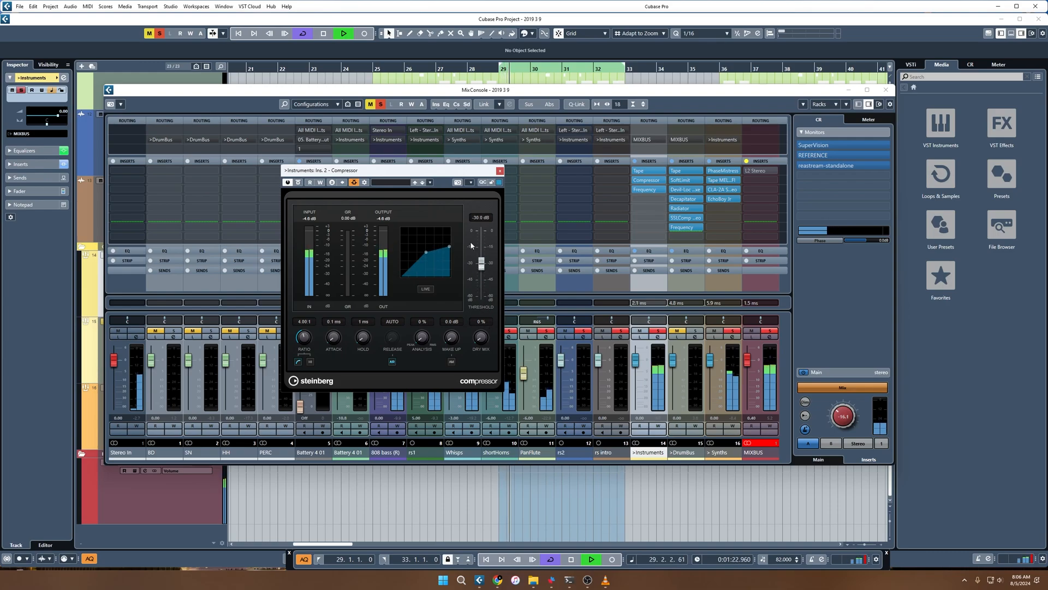
click(355, 183)
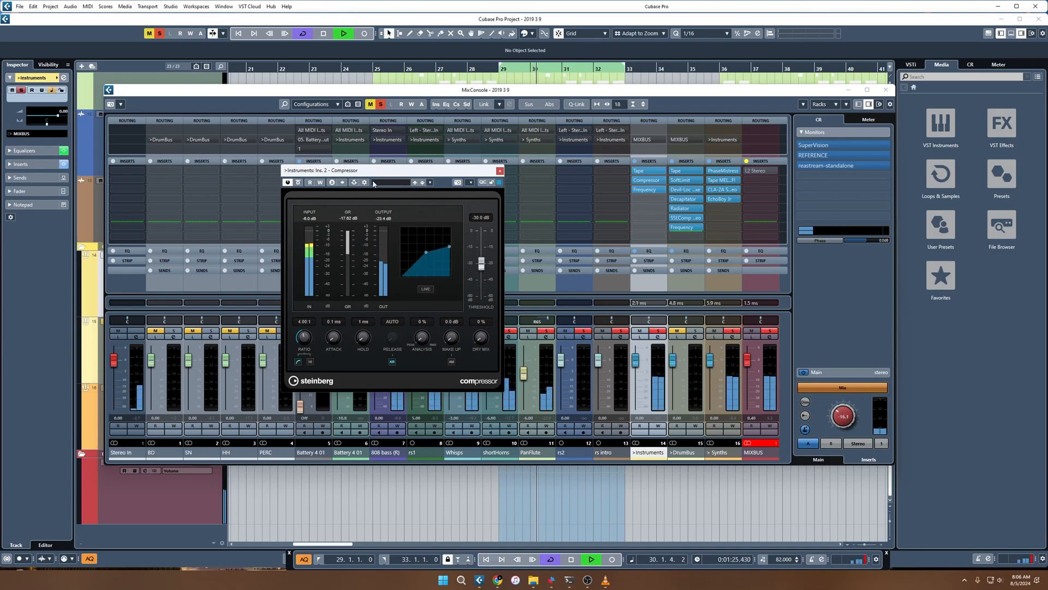
drag(481, 263, 483, 233)
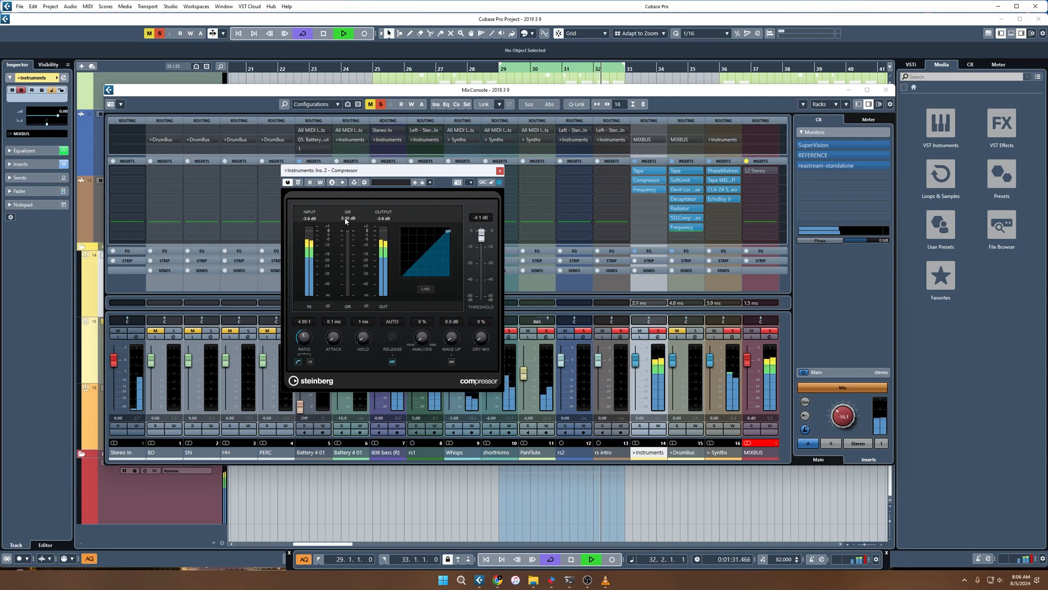
click(499, 171)
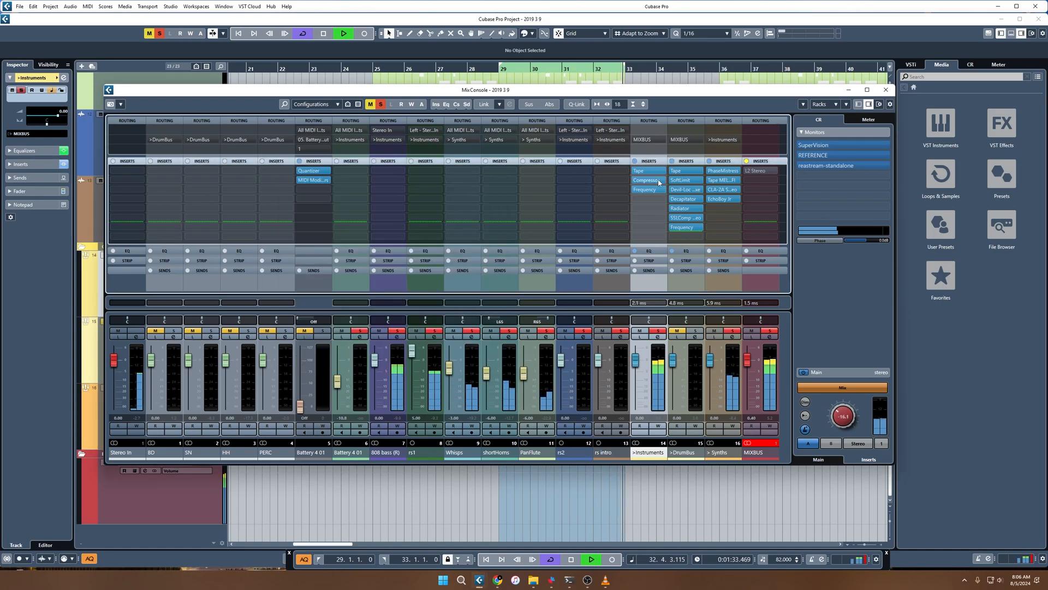
Replace the Instruments group's Compressor insert with SSLComp Stereo using the JR Buss Gluer setting and adjust its controls.
click(660, 183)
click(662, 183)
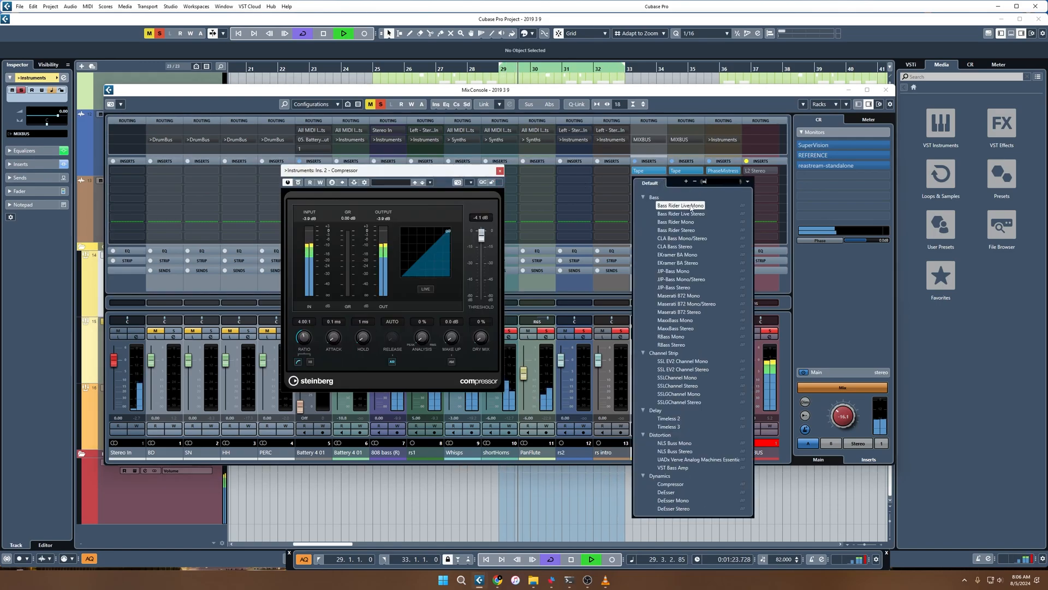
text(ssl)
click(690, 271)
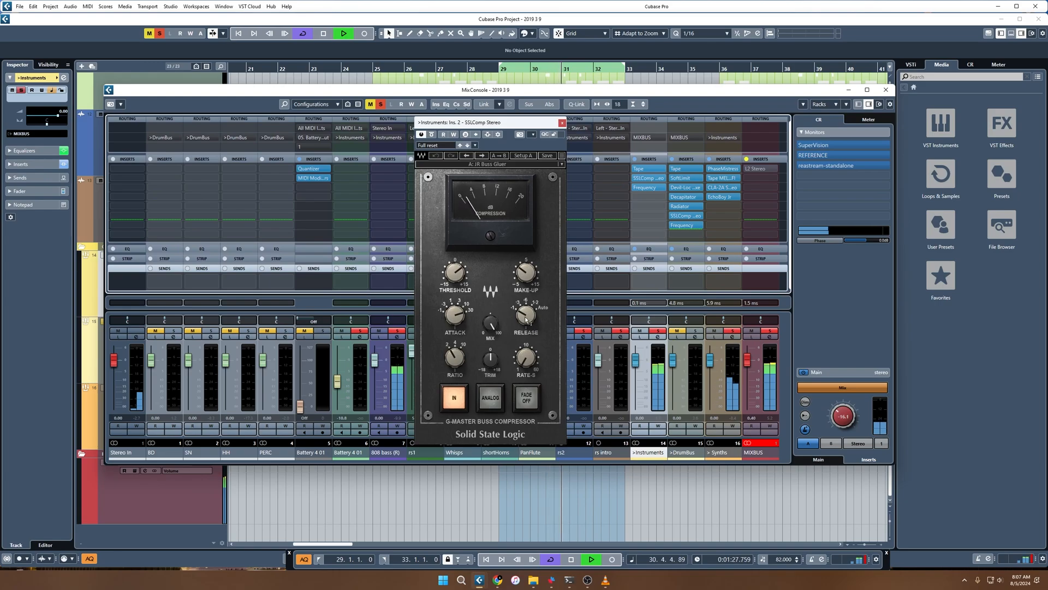
drag(526, 319, 525, 307)
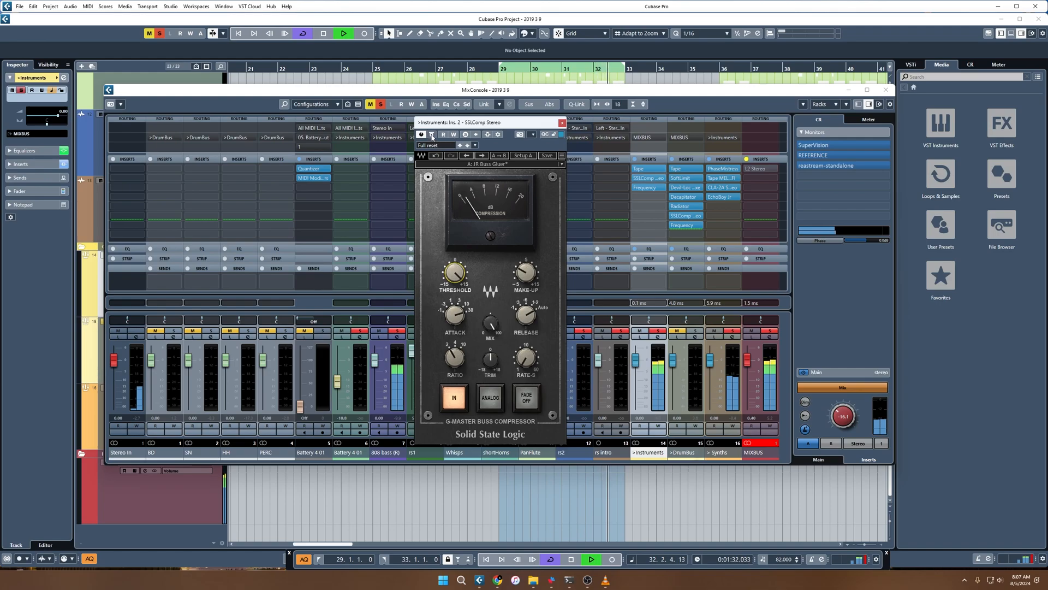
Lower the pre gain in the Instruments group's channel settings and set the SSLComp threshold to 11.0.
click(658, 337)
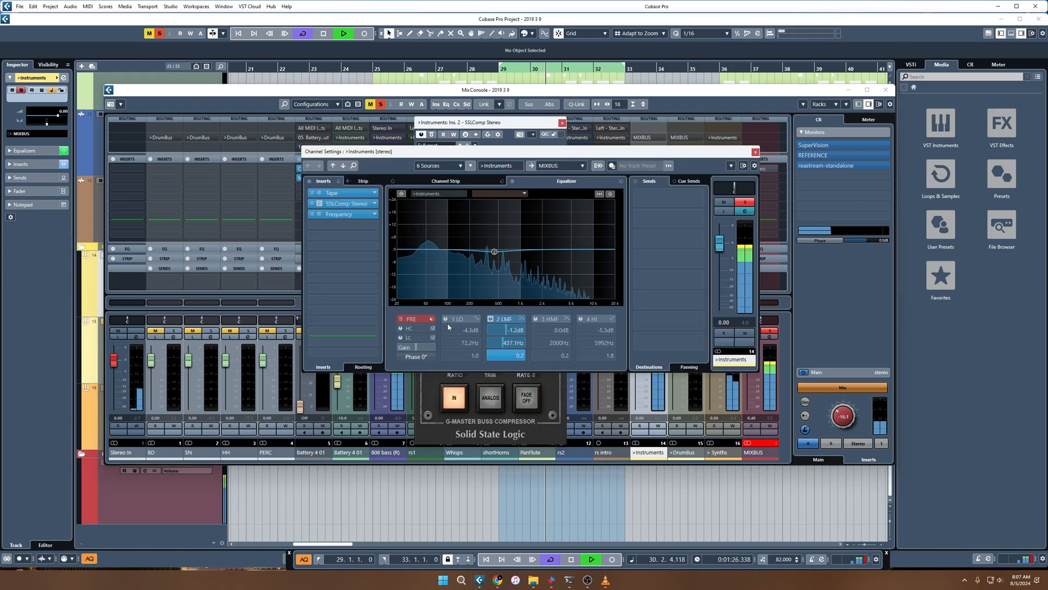
click(423, 349)
scroll(423, 349, down, 2)
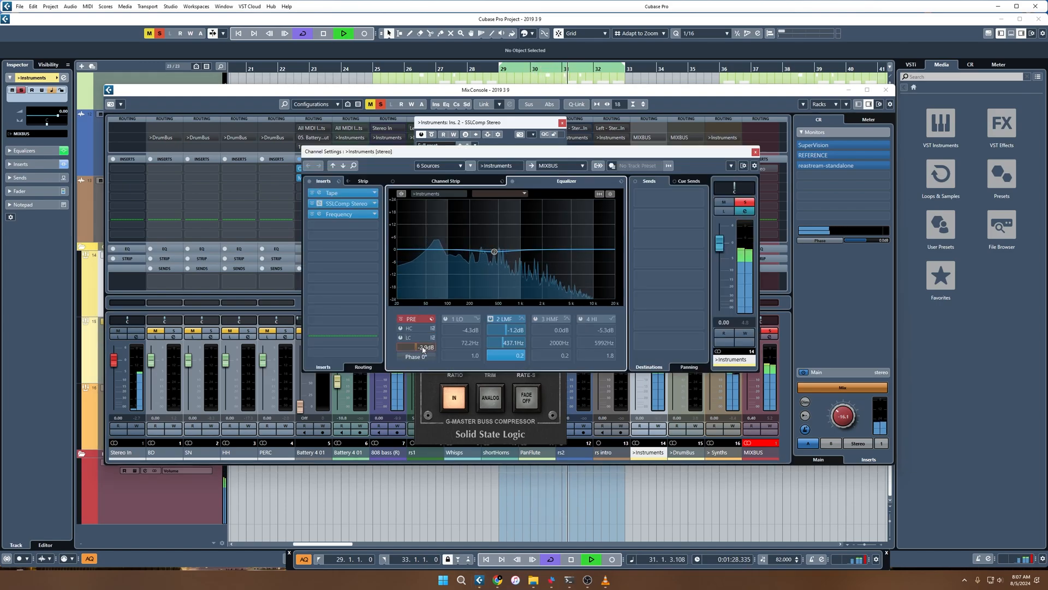
click(755, 152)
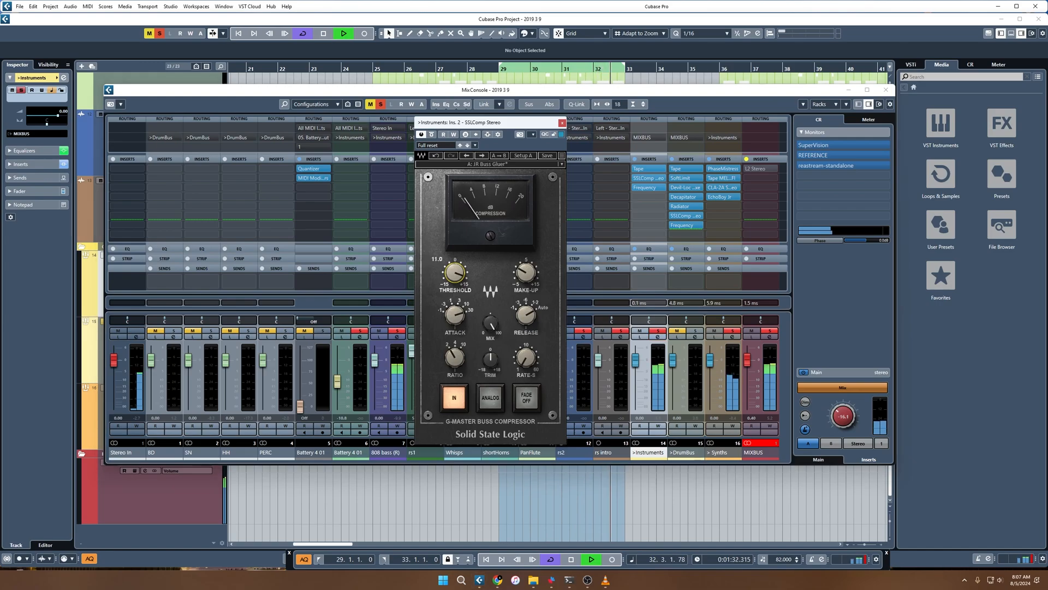
Set the color amount of the Instruments group's Tape plug-in to 5.1 and close the plug-in windows.
click(644, 169)
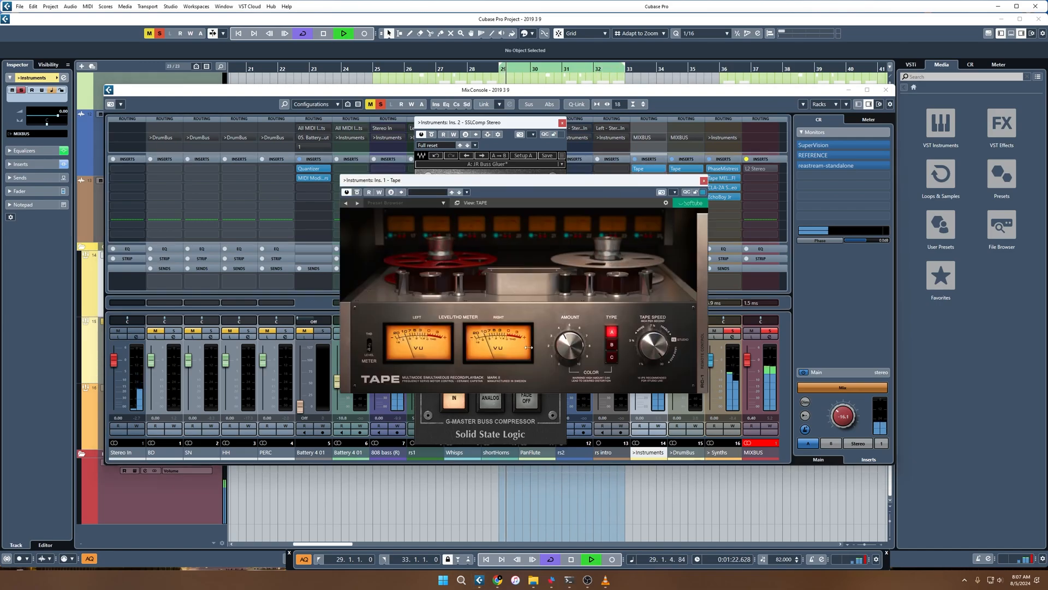
drag(575, 350, 576, 342)
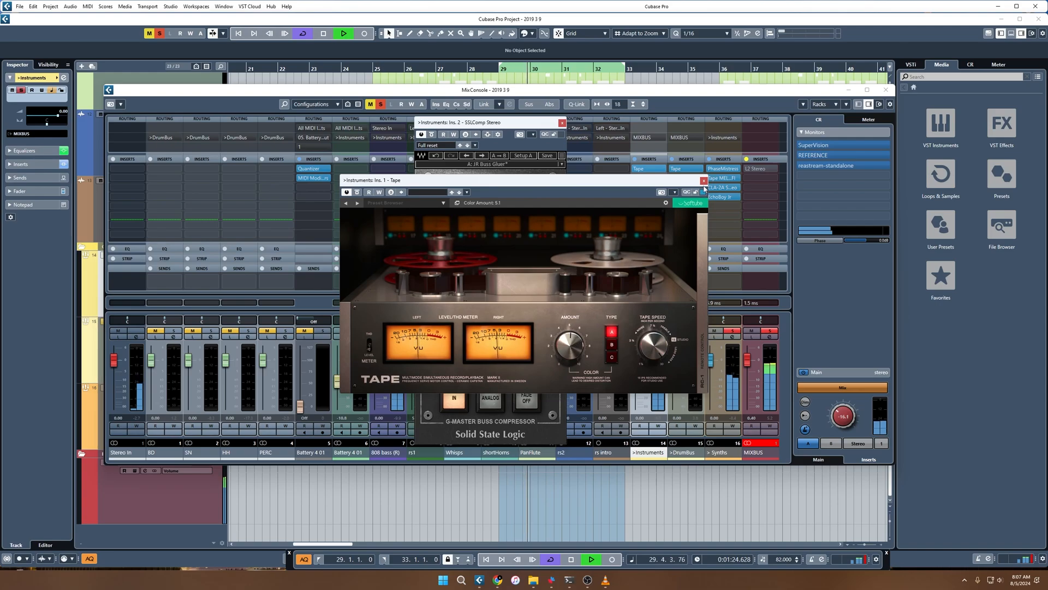
click(704, 181)
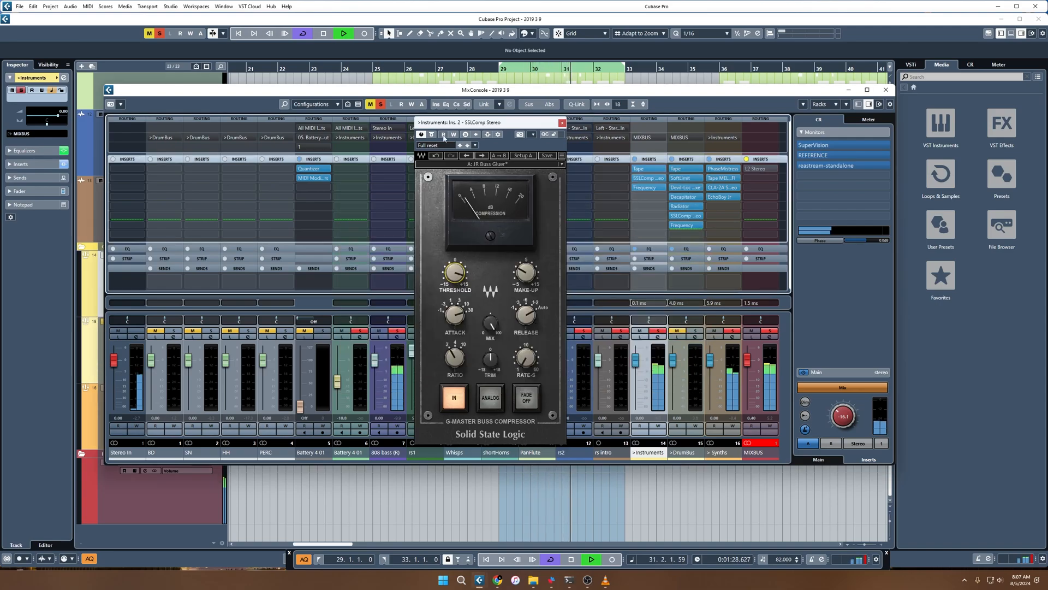
click(562, 123)
Change the side-channel low cut in the Instruments group's Frequency EQ to Cut 12 and adjust its cutoff frequency.
click(642, 189)
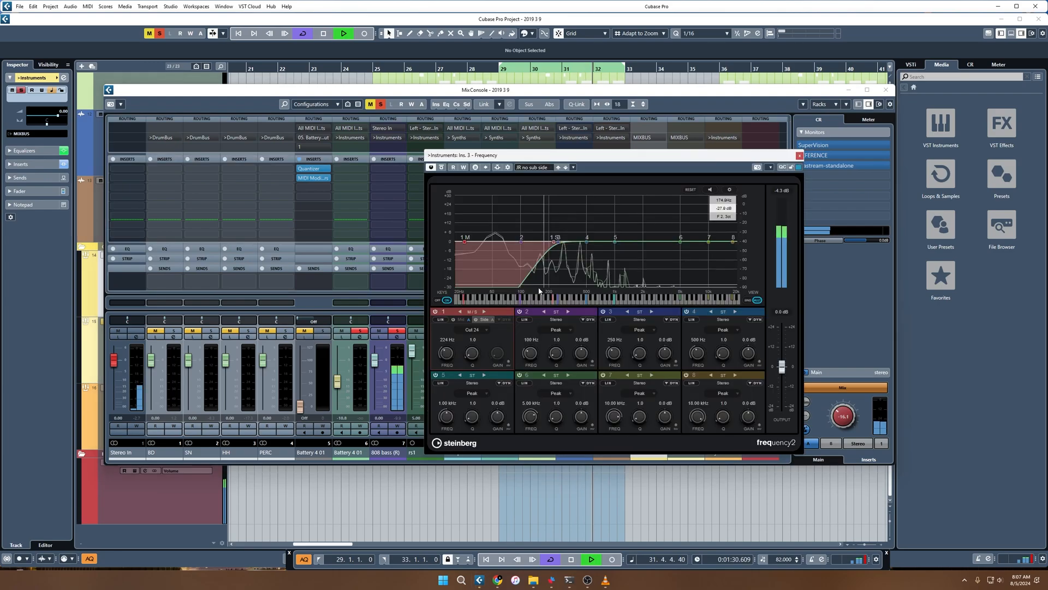
drag(496, 246, 550, 235)
double_click(550, 234)
click(486, 329)
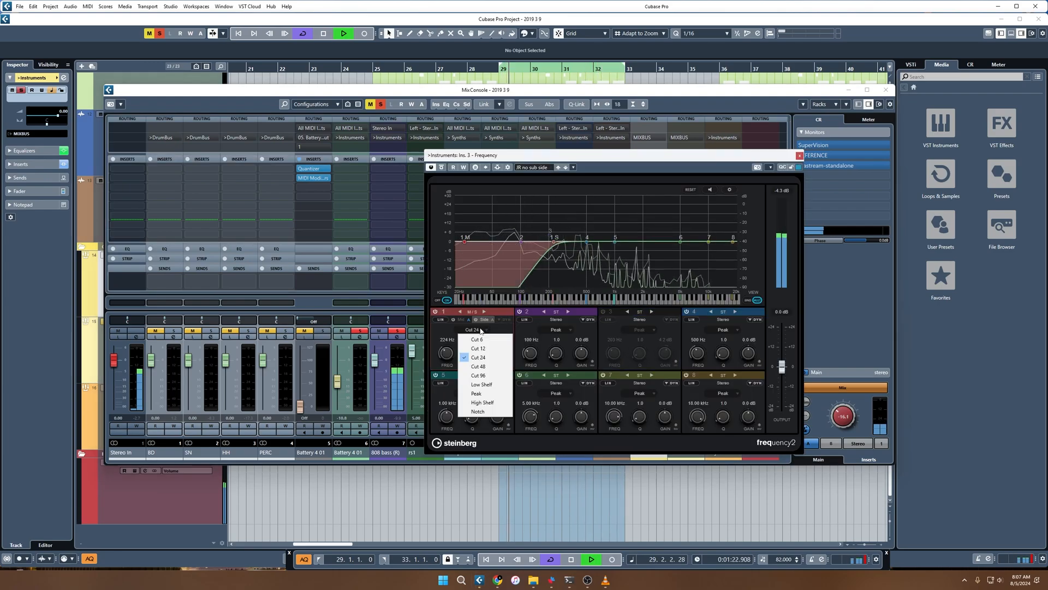
click(475, 370)
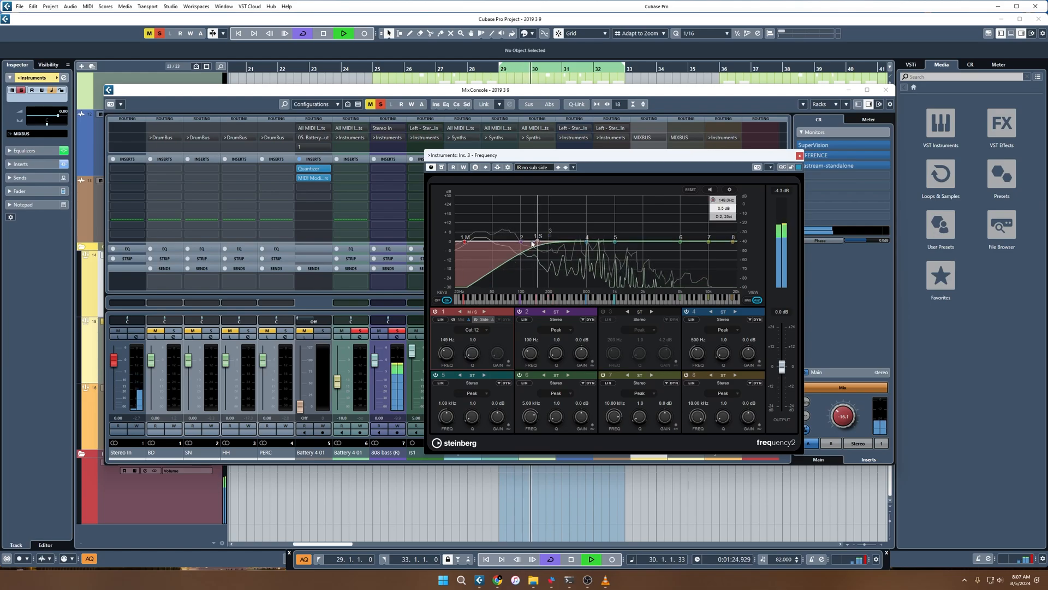
drag(518, 249, 549, 251)
Cut band 1's mid channel 2.1 dB at 343 Hz with Q 0.5 in the Frequency EQ and unsolo the Instruments group.
drag(467, 243, 571, 248)
scroll(572, 233, down, 5)
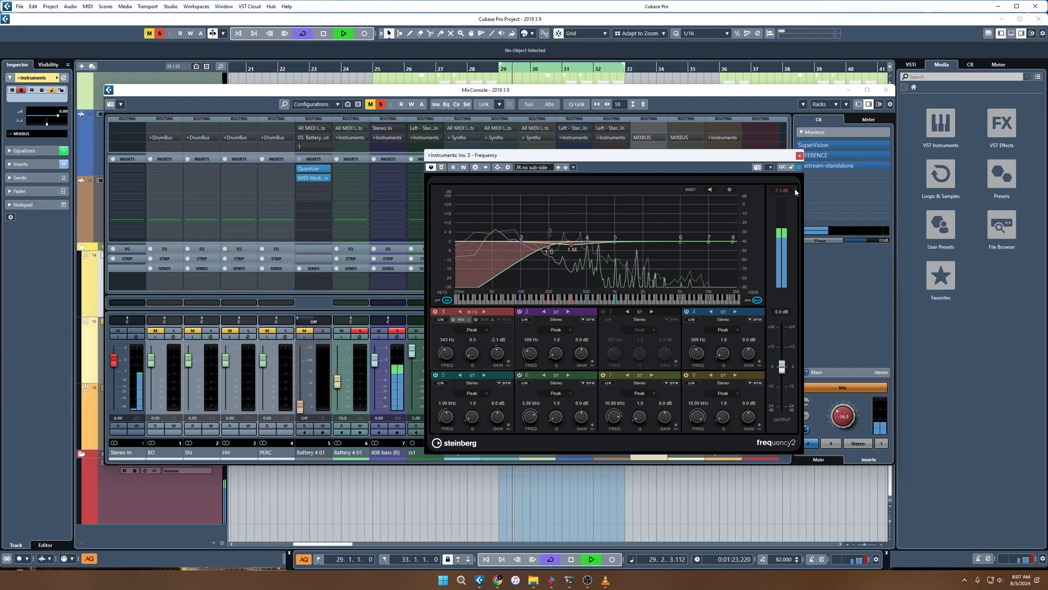
click(799, 155)
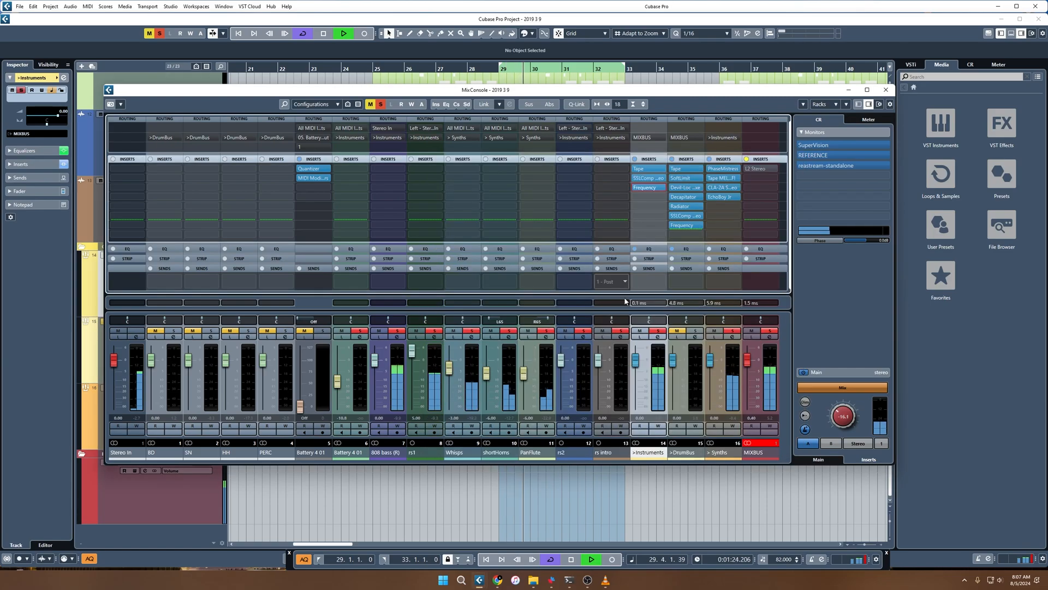
click(658, 331)
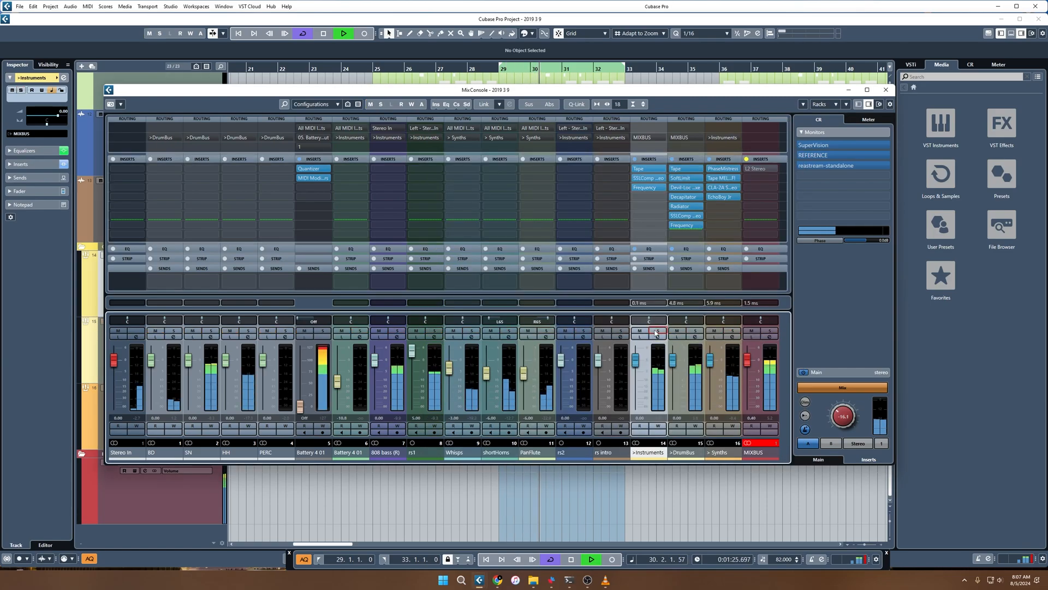
Compare the full mix with the Instruments group's insert chain bypassed and active.
click(636, 160)
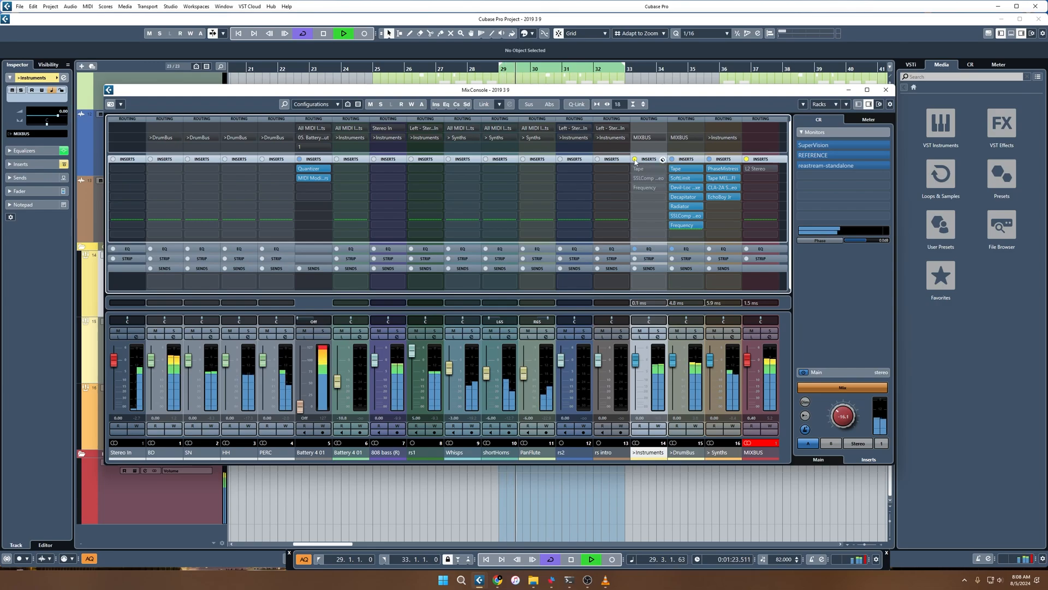
click(635, 160)
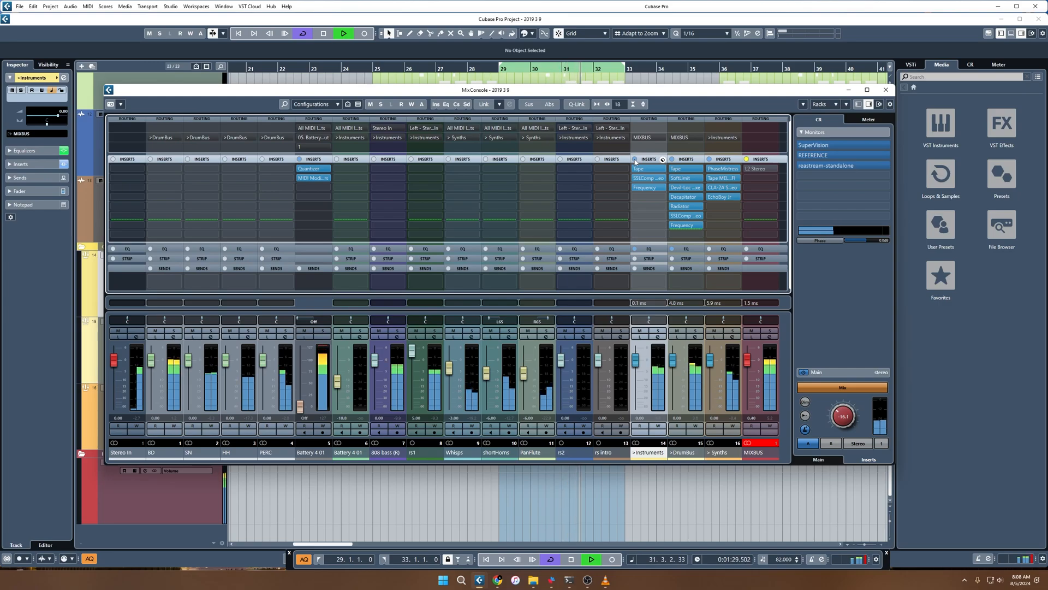
click(635, 159)
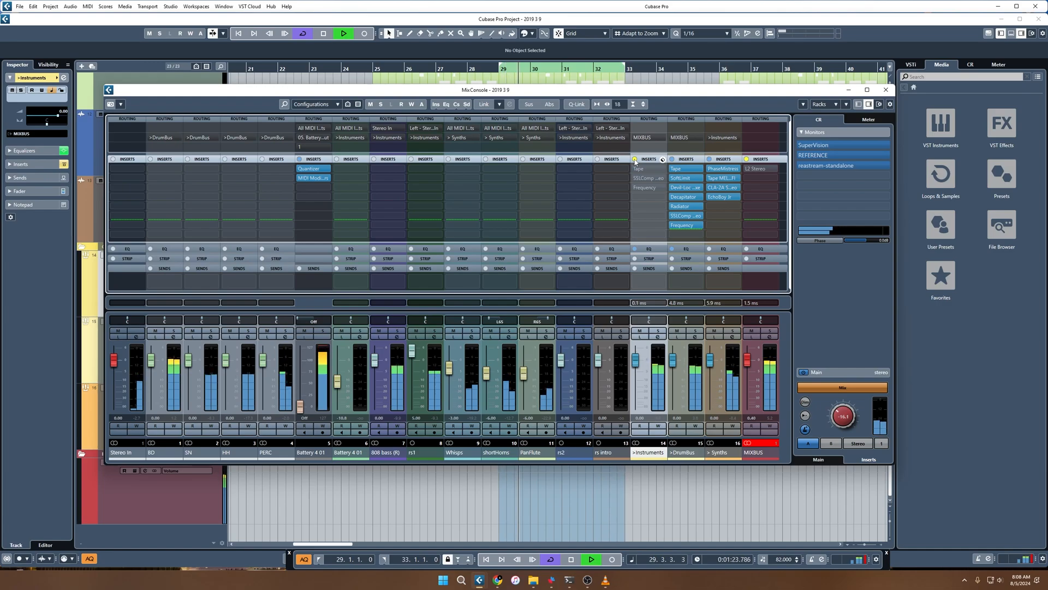
click(635, 160)
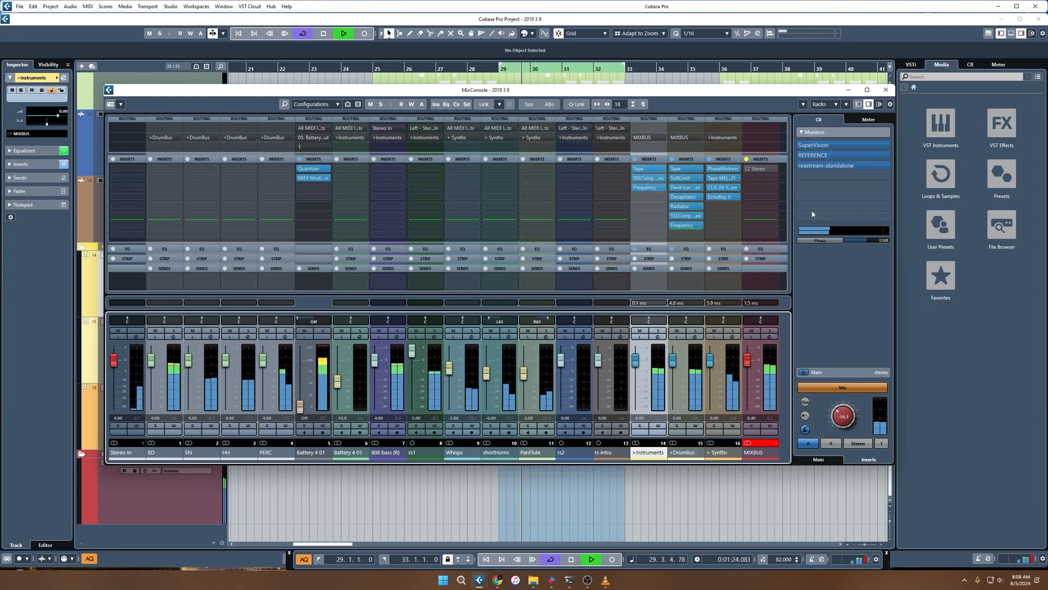
Set the Control Room level to -14.8 dB and check the CLA-2A insert on the Synths group.
drag(843, 427, 845, 428)
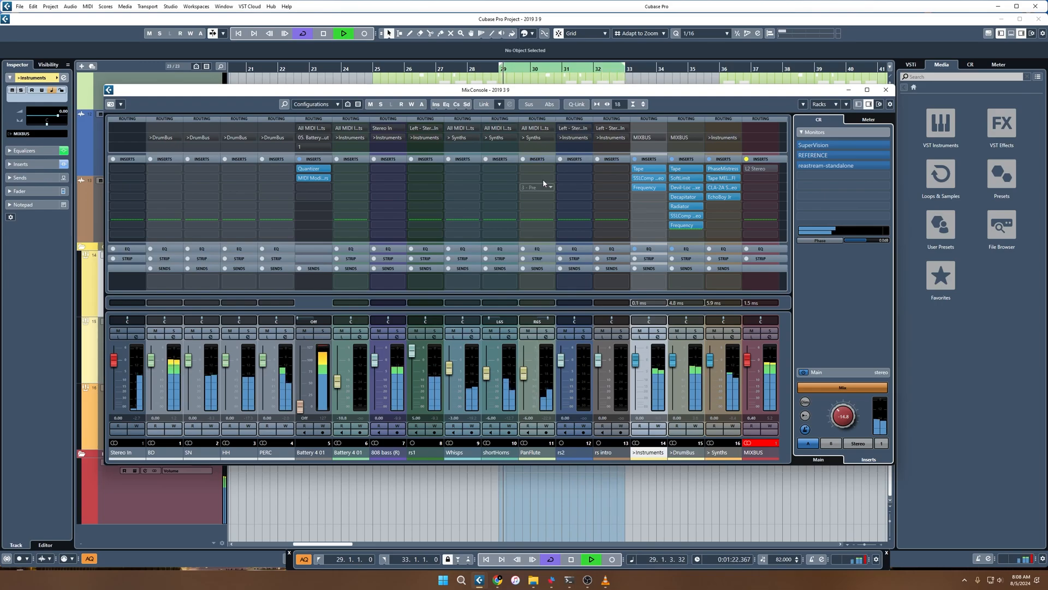
click(718, 187)
click(718, 188)
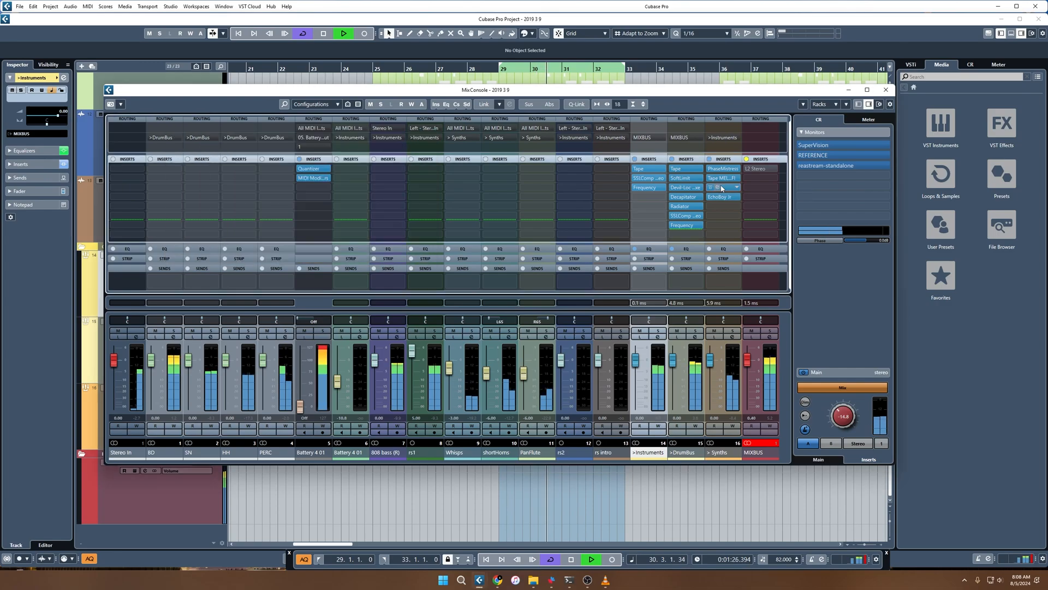
Close the mixer and look over the arrangement of the bass, instrument and group tracks in the project window.
click(885, 90)
key(g)
scroll(703, 263, up, 3)
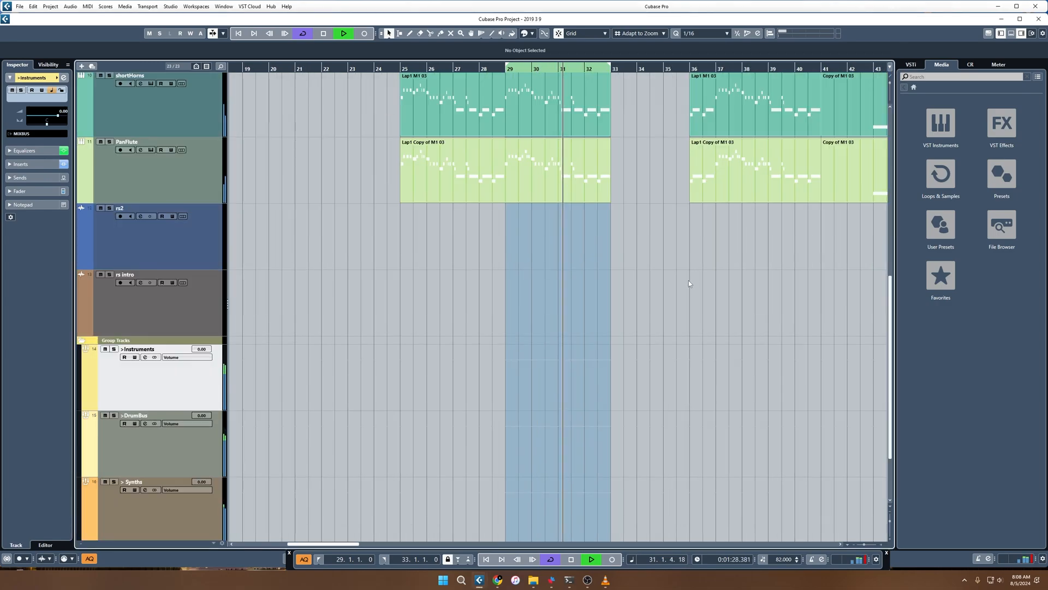
key(g)
key(g)
key(g)
key(g)
key(g)
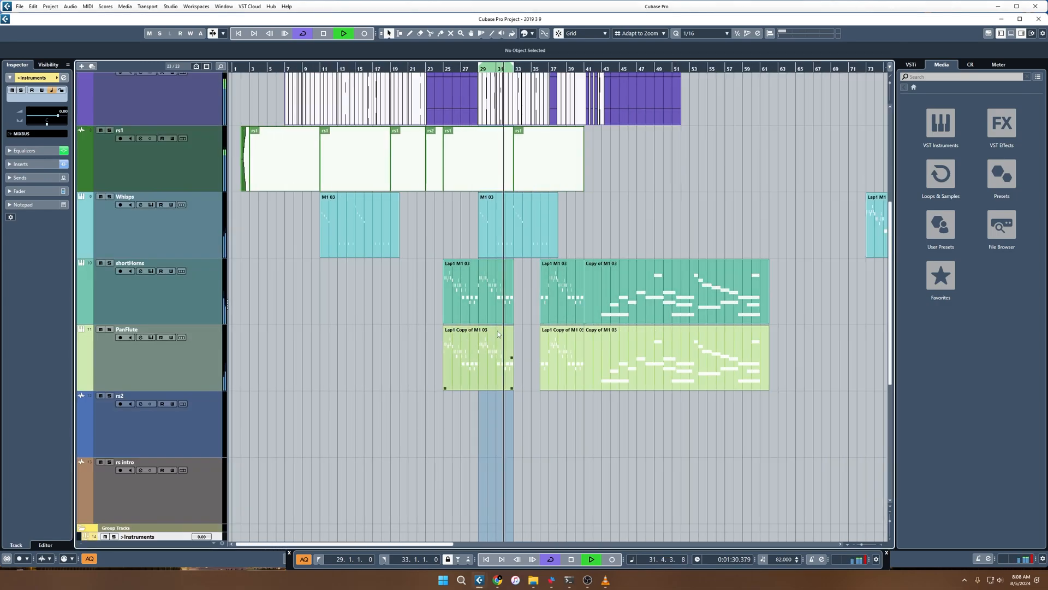
scroll(664, 343, up, 4)
scroll(643, 354, down, 10)
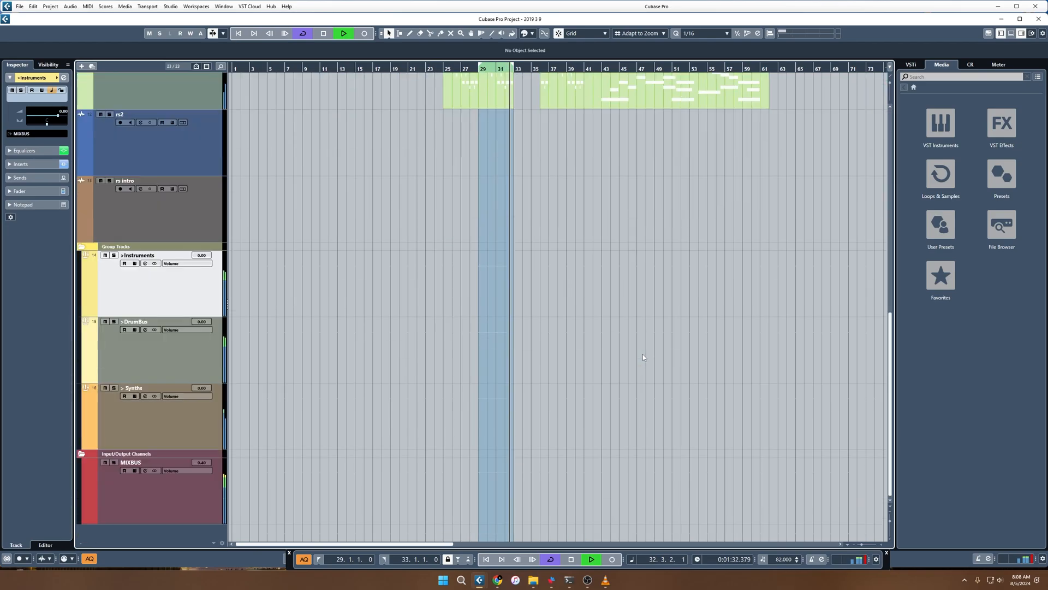
scroll(633, 358, up, 8)
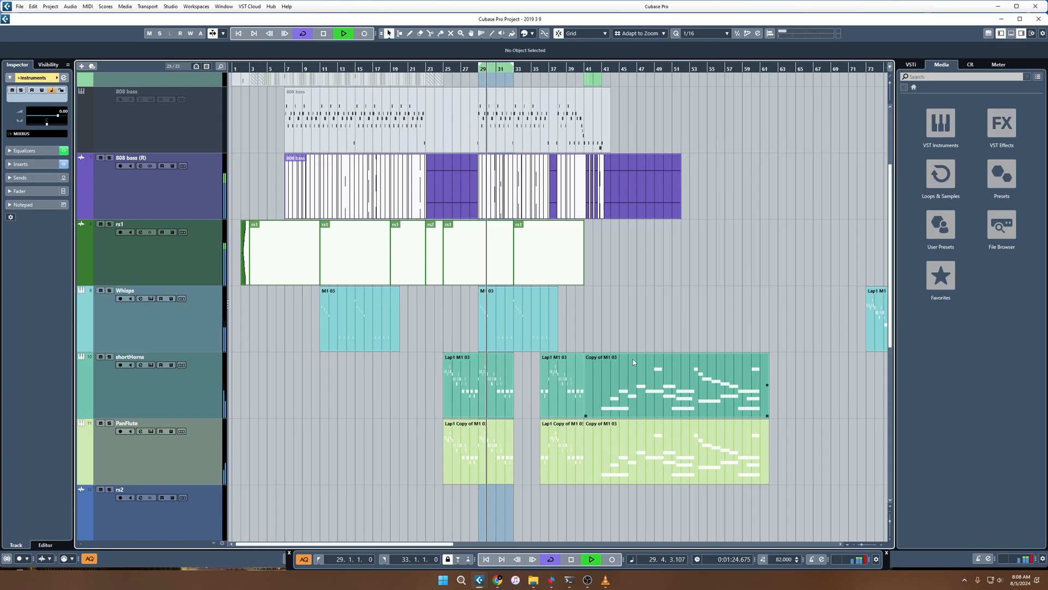
Reopen the mixer and set the Control Room level to -8.84 dB.
key(F3)
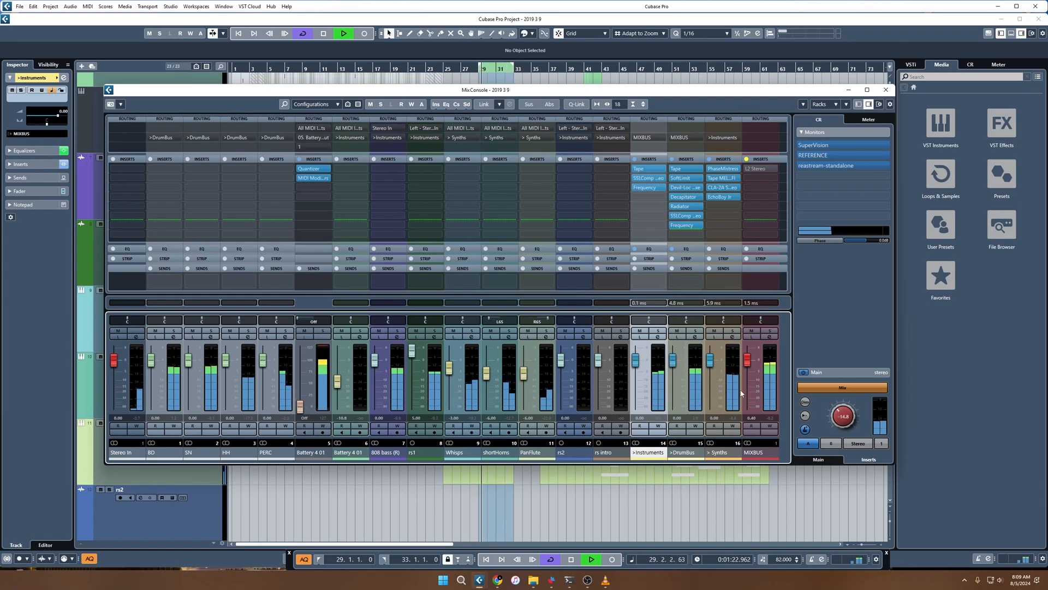
drag(841, 417, 838, 423)
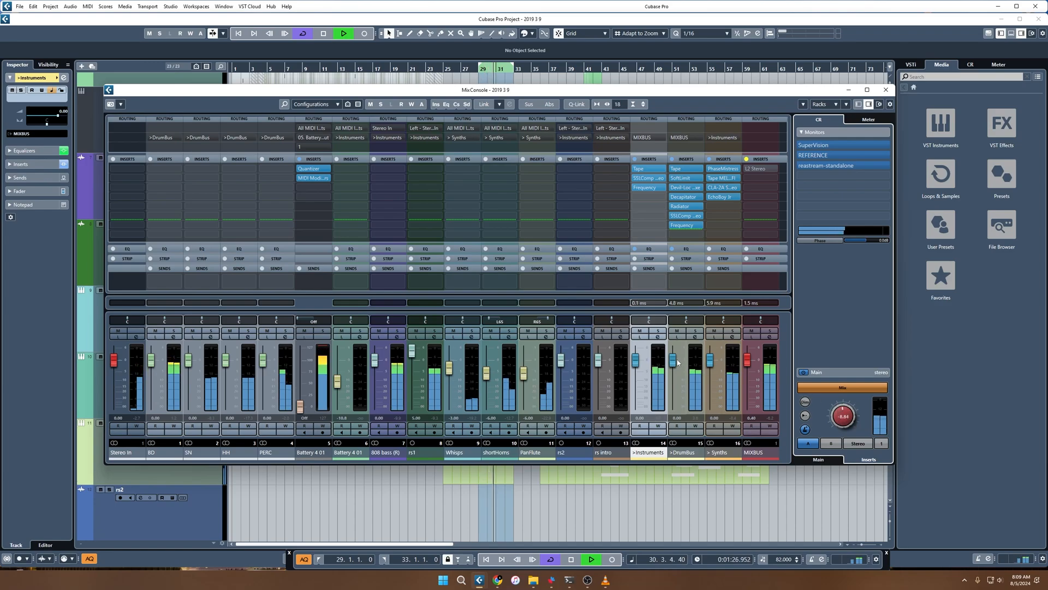
Try lower fader levels on the DrumBus channel, and reduce the output of its Frequency EQ to about -4.9 dB.
drag(678, 362, 690, 505)
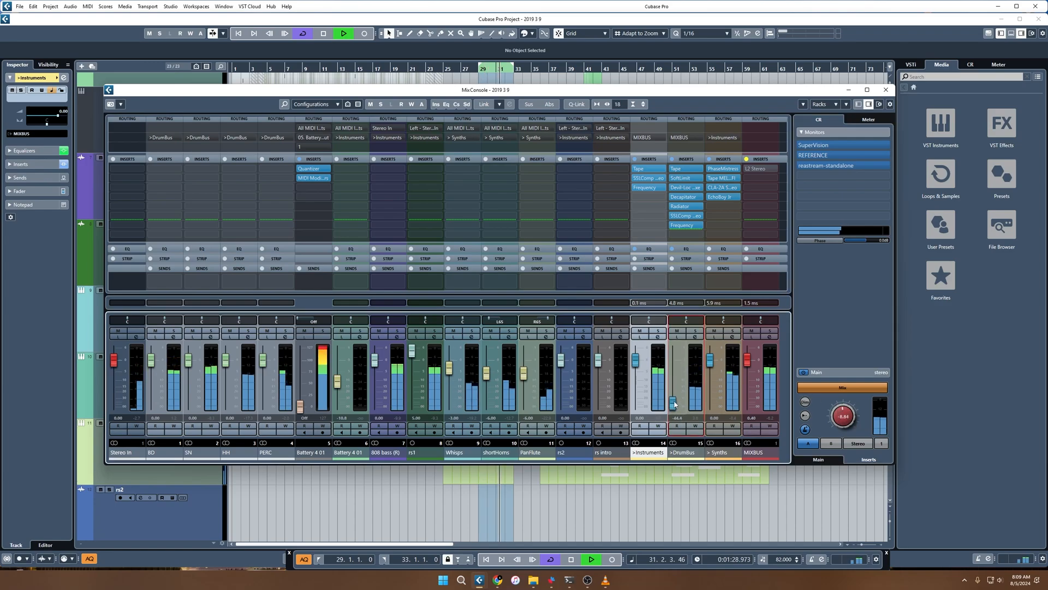
drag(673, 388, 672, 370)
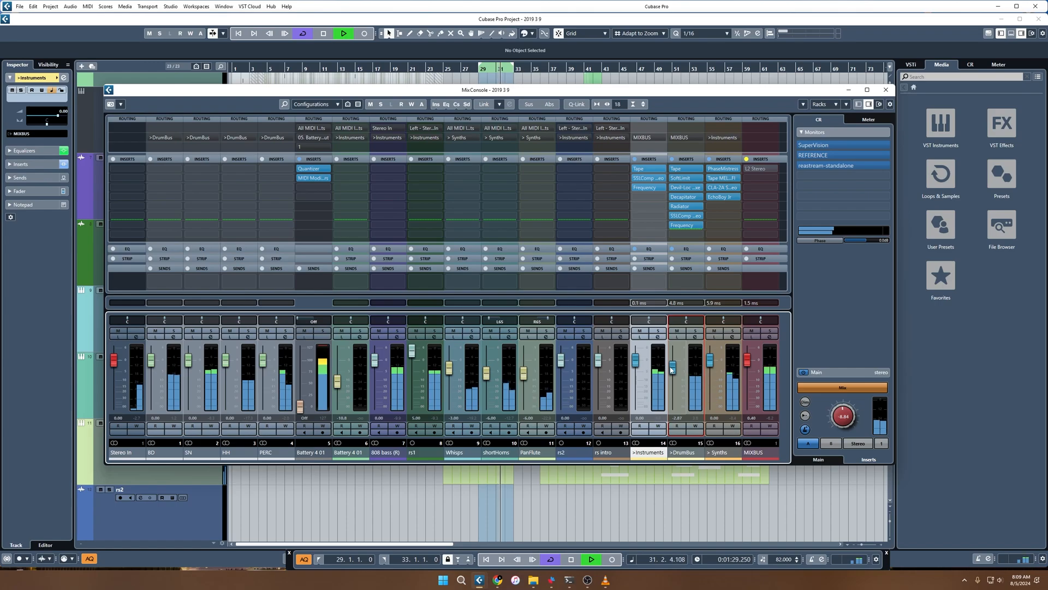
click(682, 225)
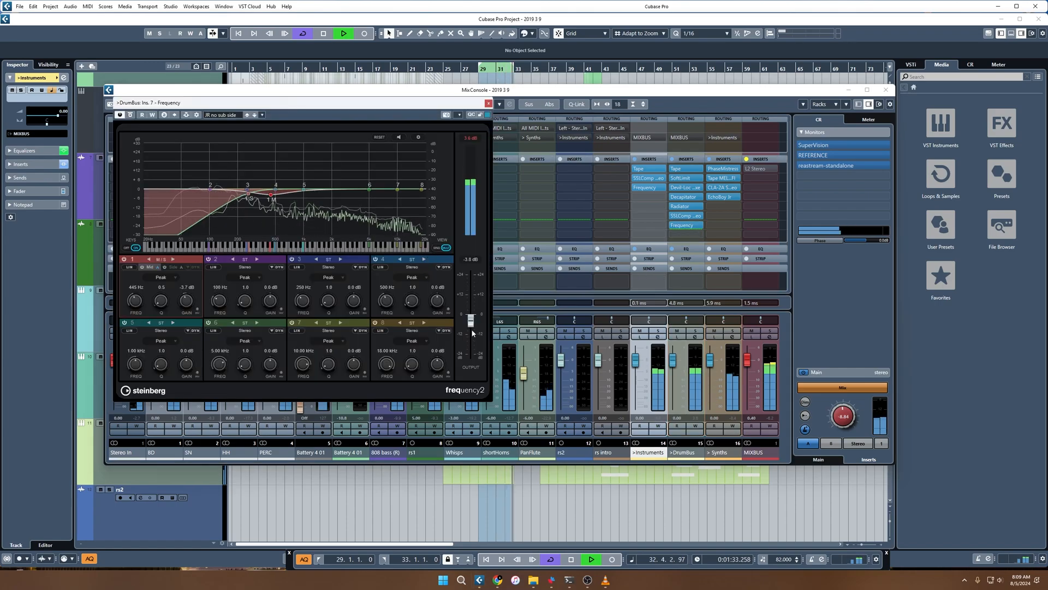
drag(472, 327, 471, 331)
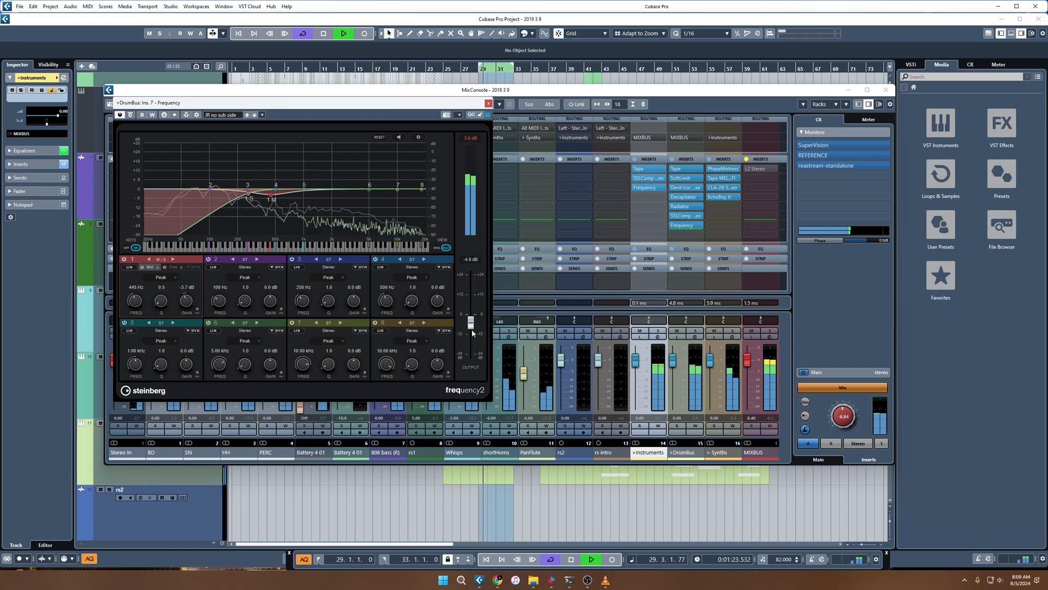
click(489, 104)
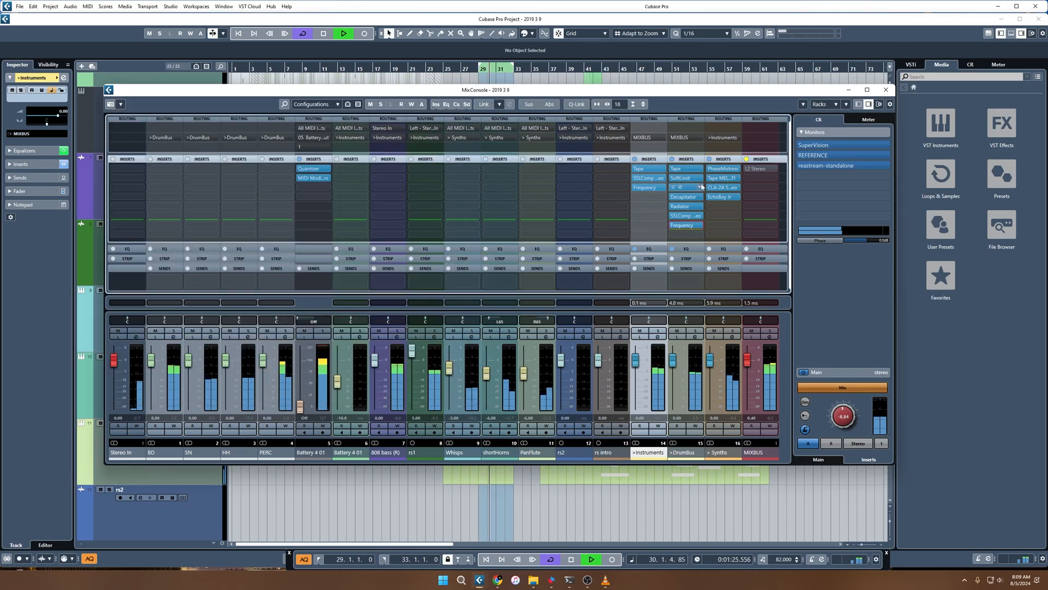
Load the FX chain preset with Radiator, SSLComp, Kramer Tape, MIXROOM, BASSROOM and Ozone 9 onto MIXBUS.
key(space)
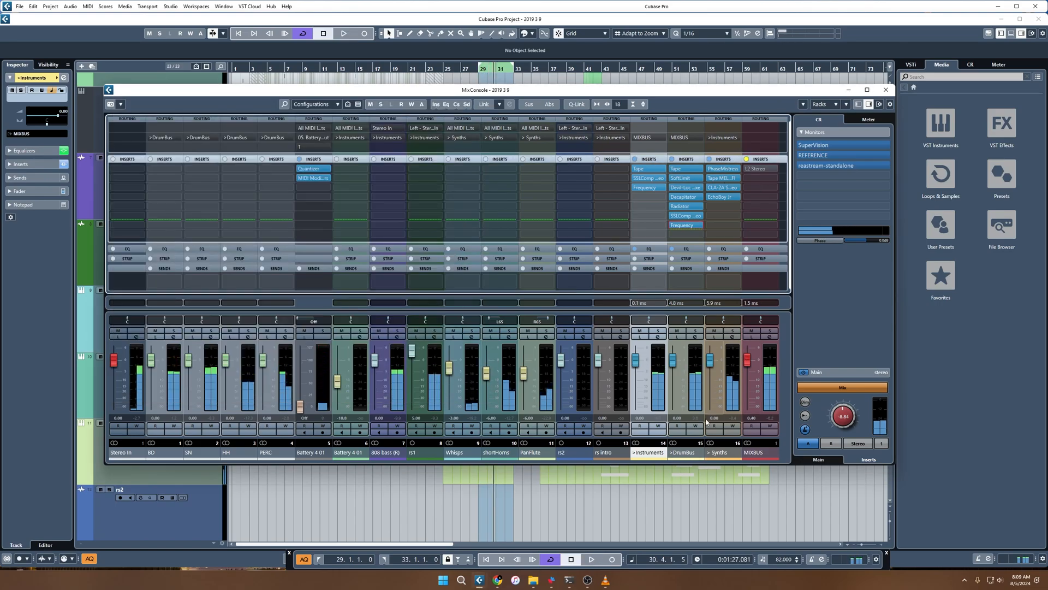
click(774, 160)
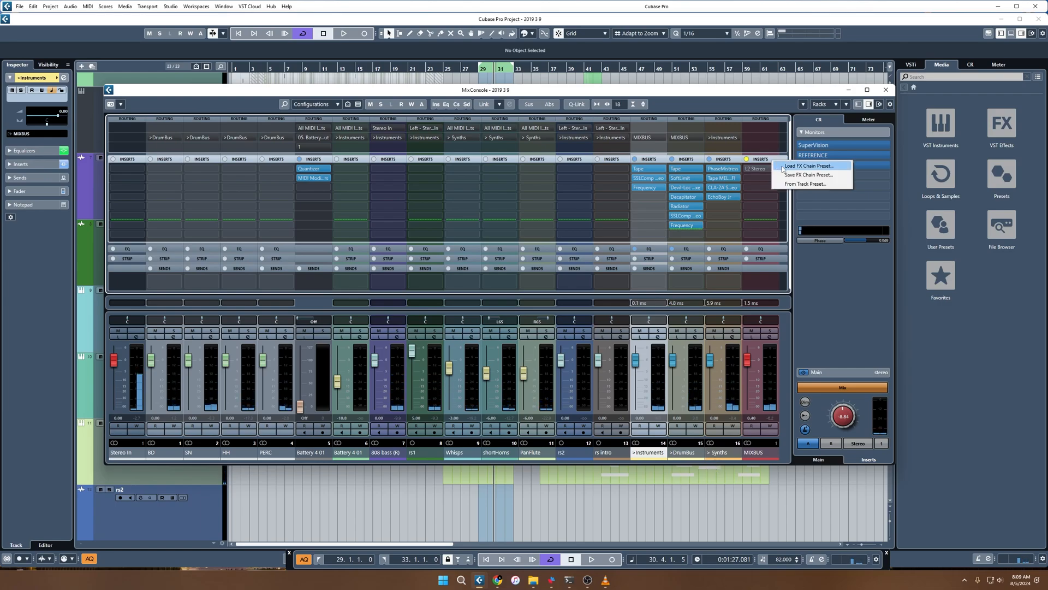
click(787, 169)
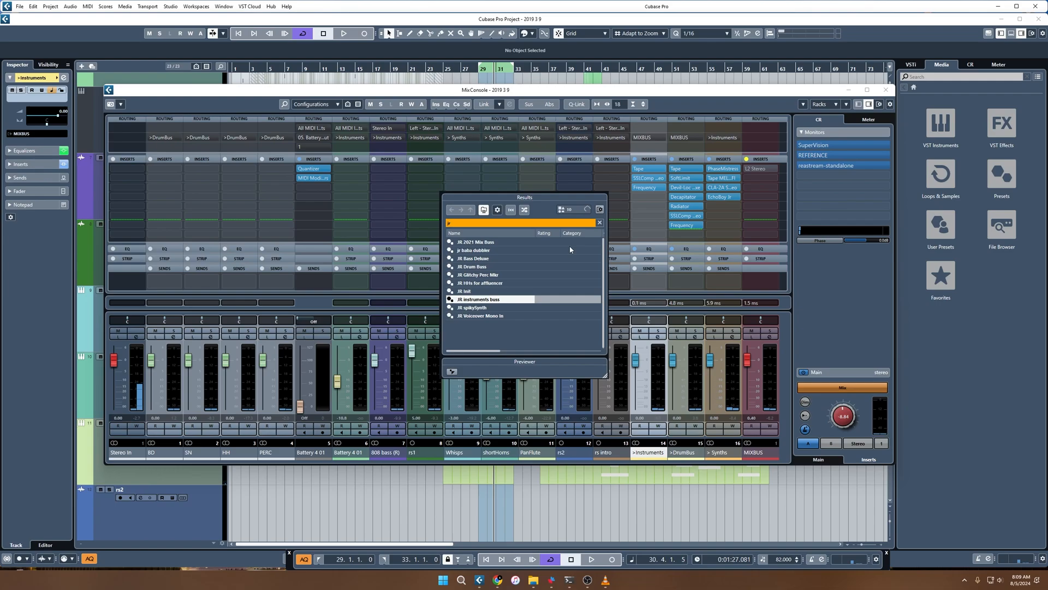
key(Escape)
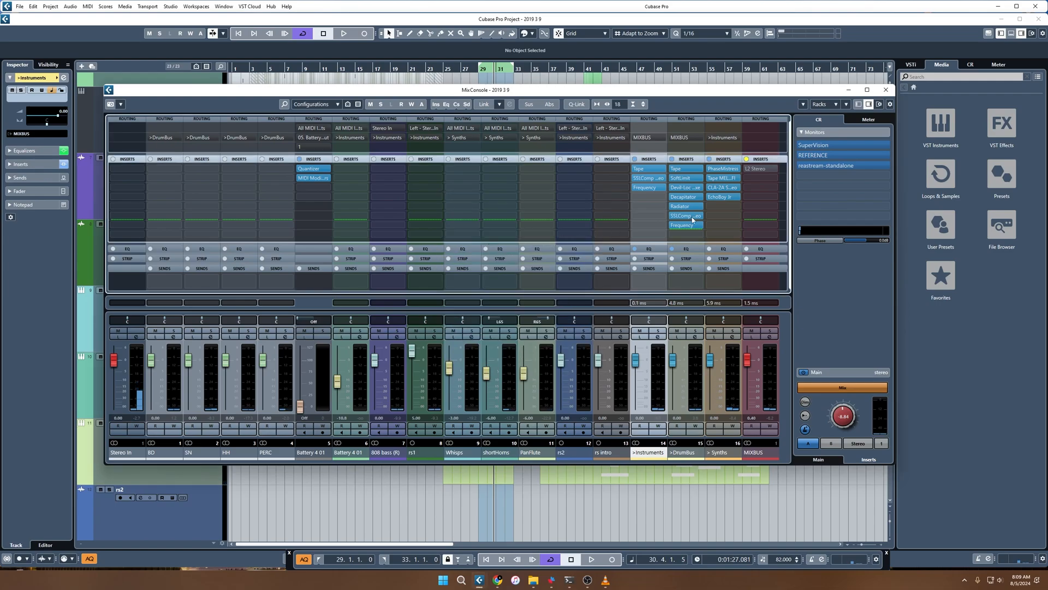
key(space)
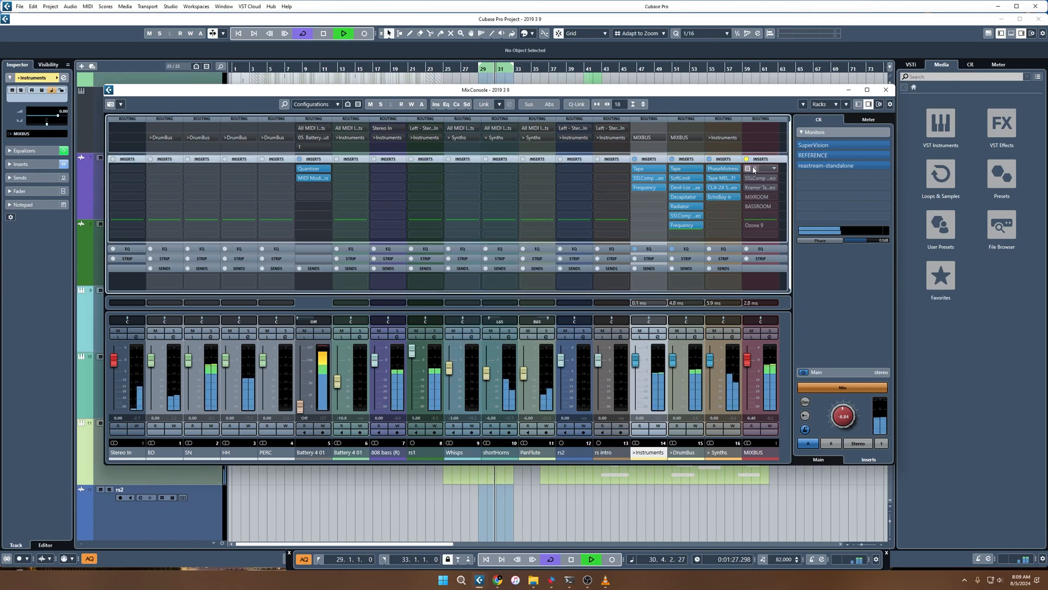
Activate the Radiator insert on MIXBUS and reduce its Mix amount slightly.
click(752, 170)
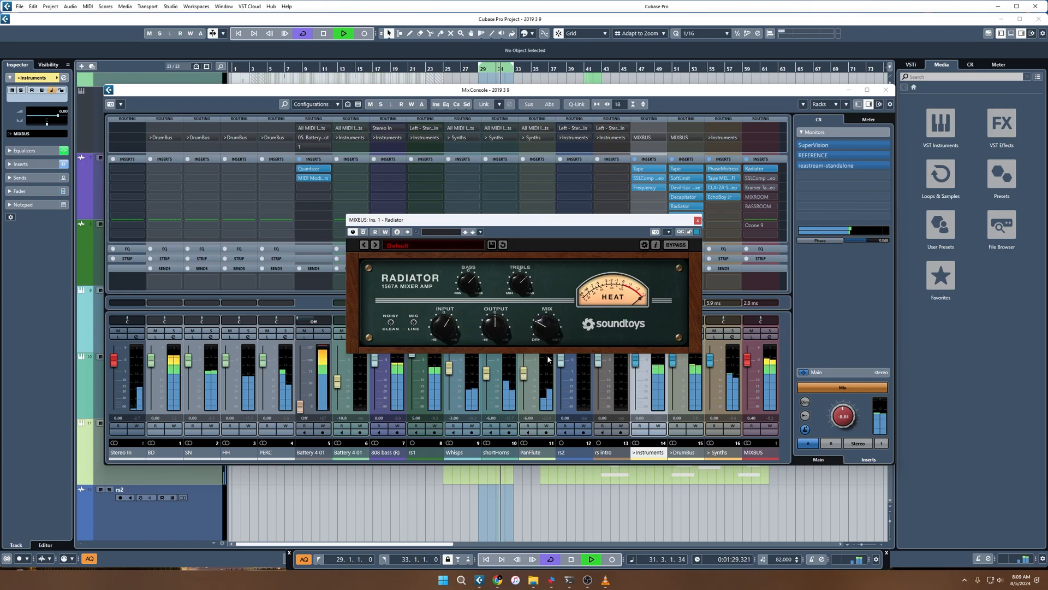
drag(543, 326, 543, 331)
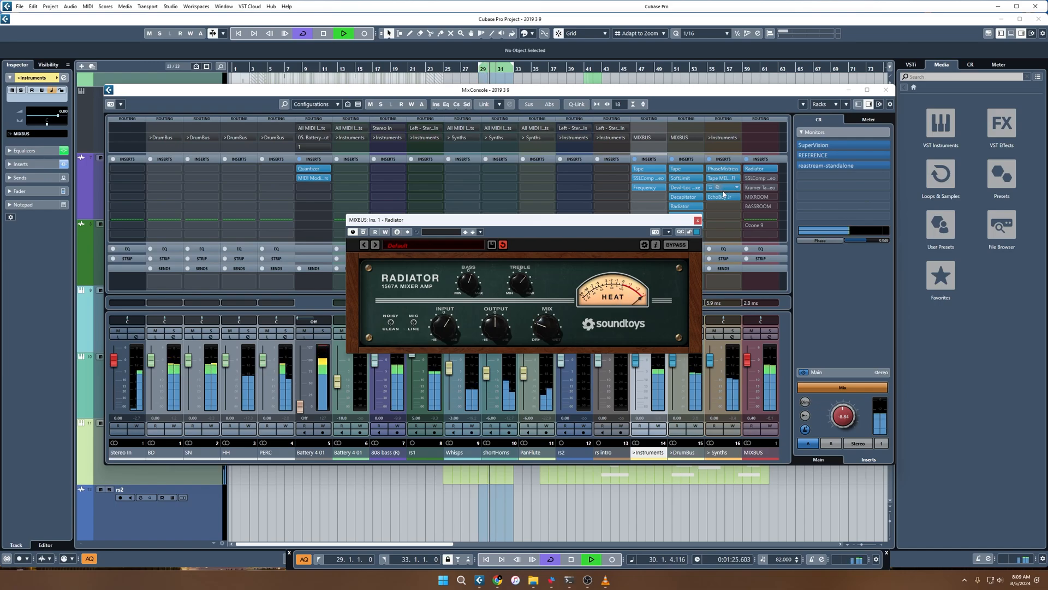
click(697, 220)
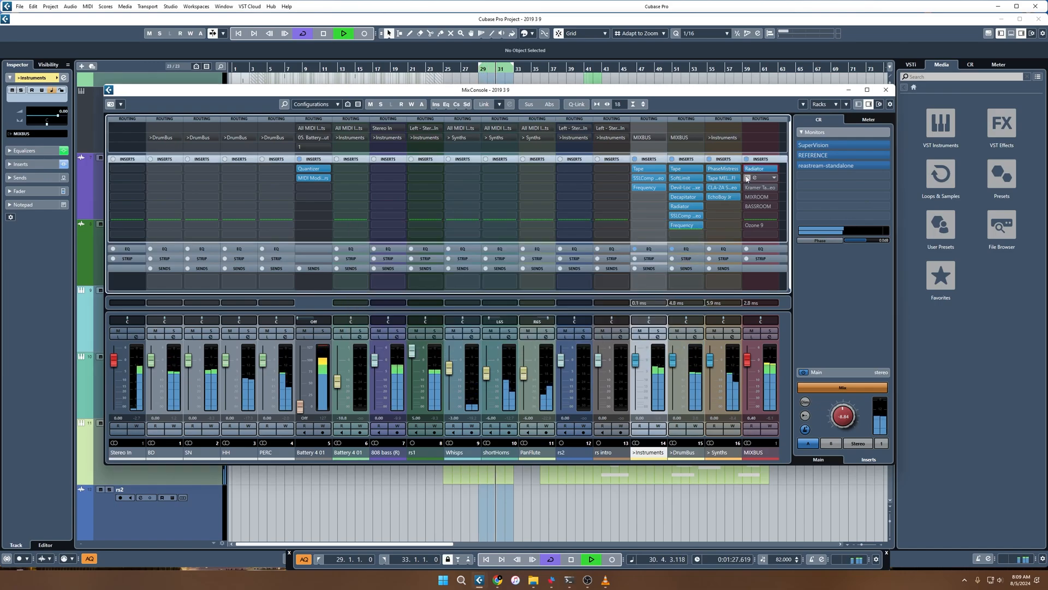
Activate the SSLComp insert on MIXBUS and switch off its Analog option.
click(754, 179)
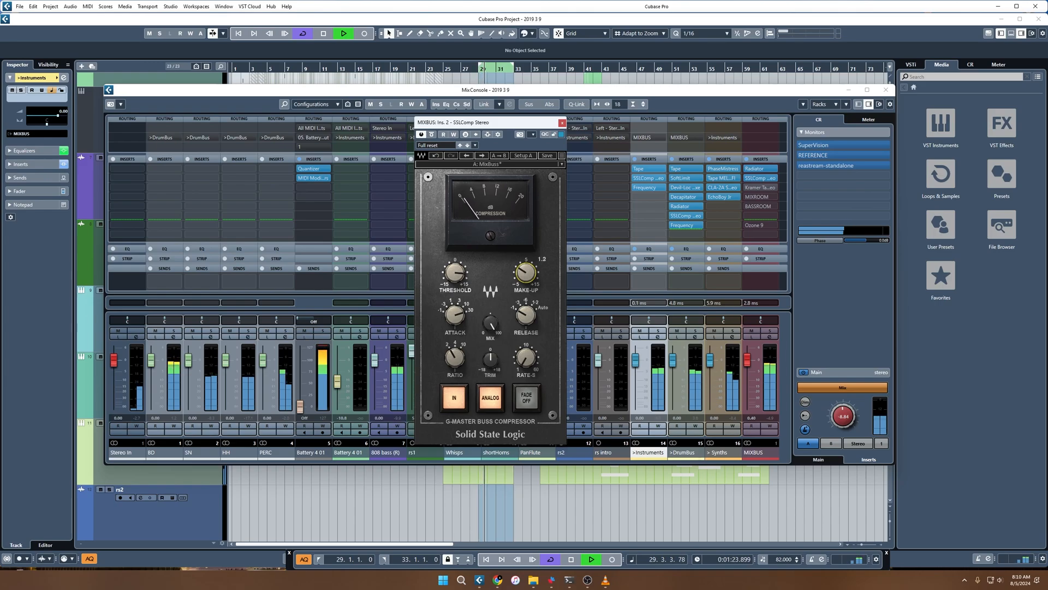
click(499, 402)
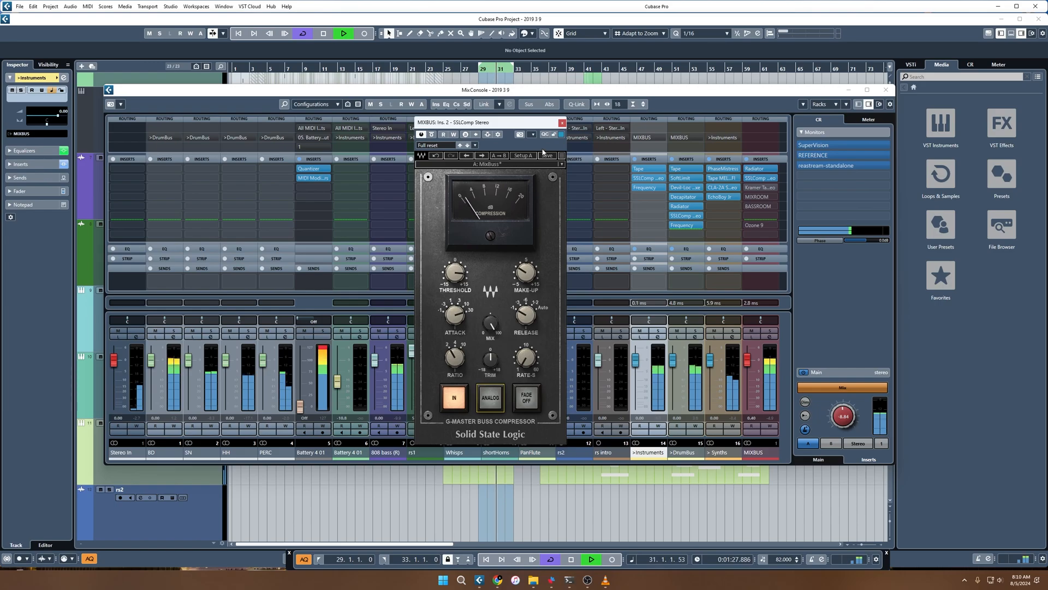
click(562, 122)
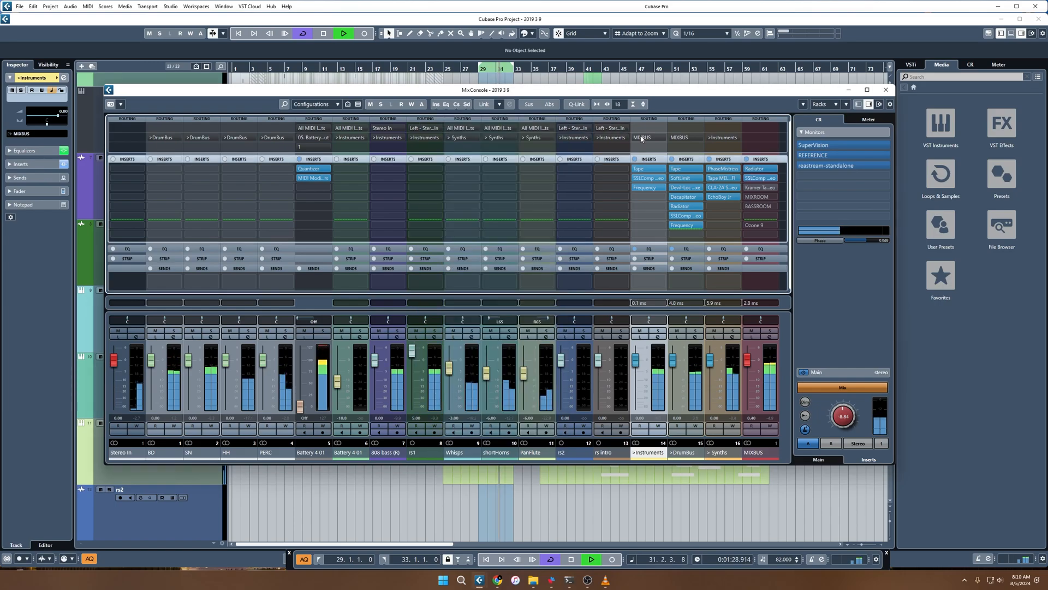
Activate the Kramer Tape insert on MIXBUS and adjust its Record Level and Wow & Flutter.
click(757, 189)
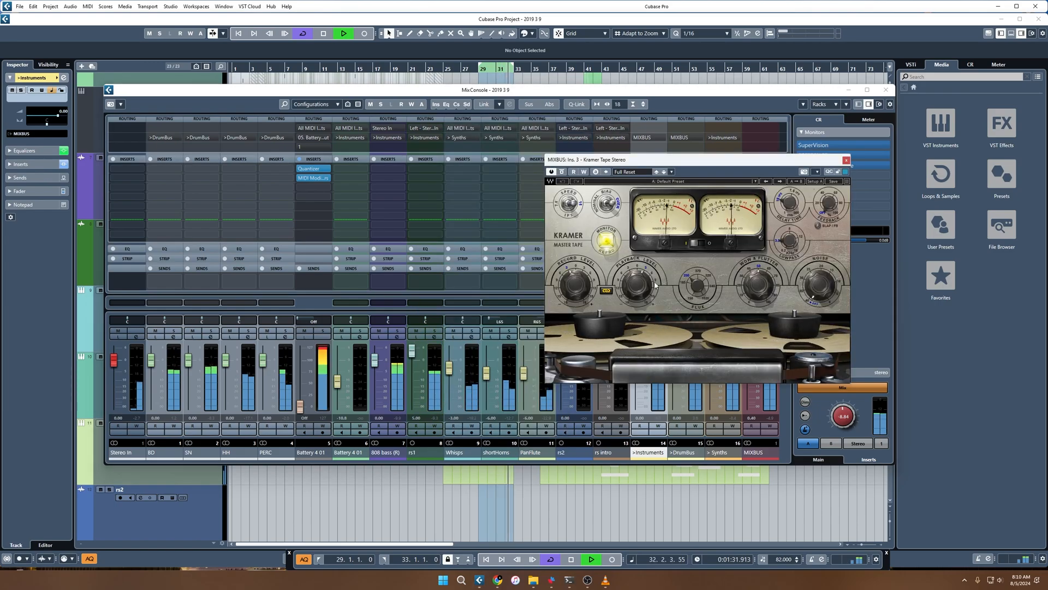
drag(576, 285, 576, 282)
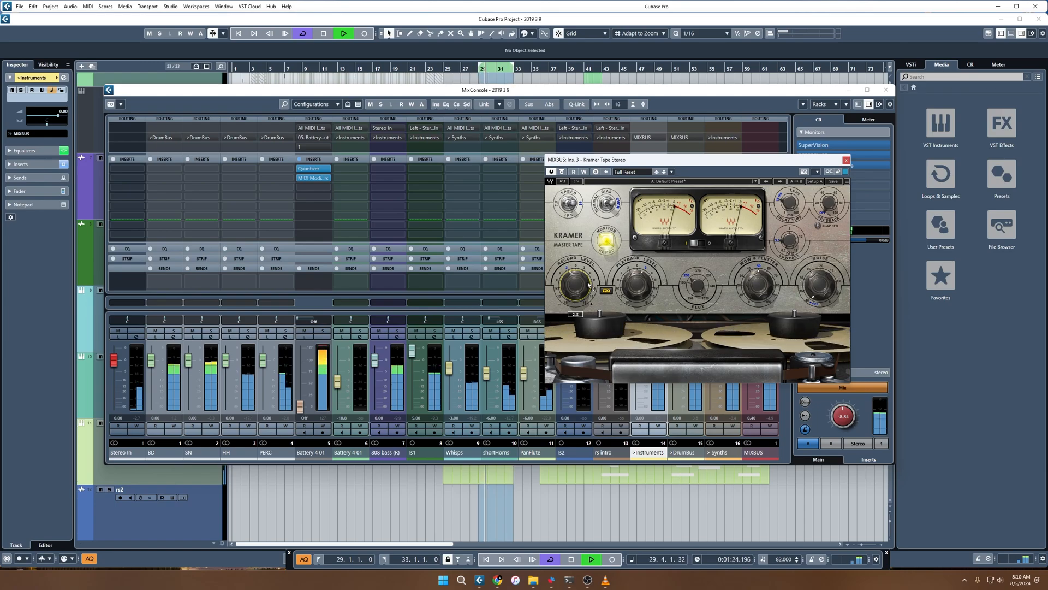
click(572, 208)
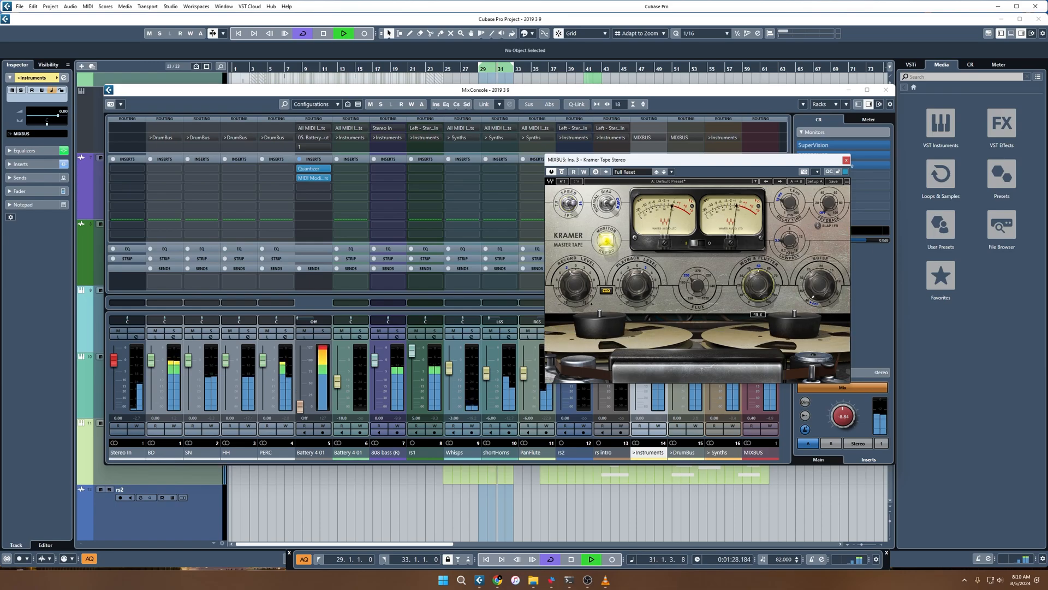
mouse_move(759, 286)
drag(759, 286, 759, 327)
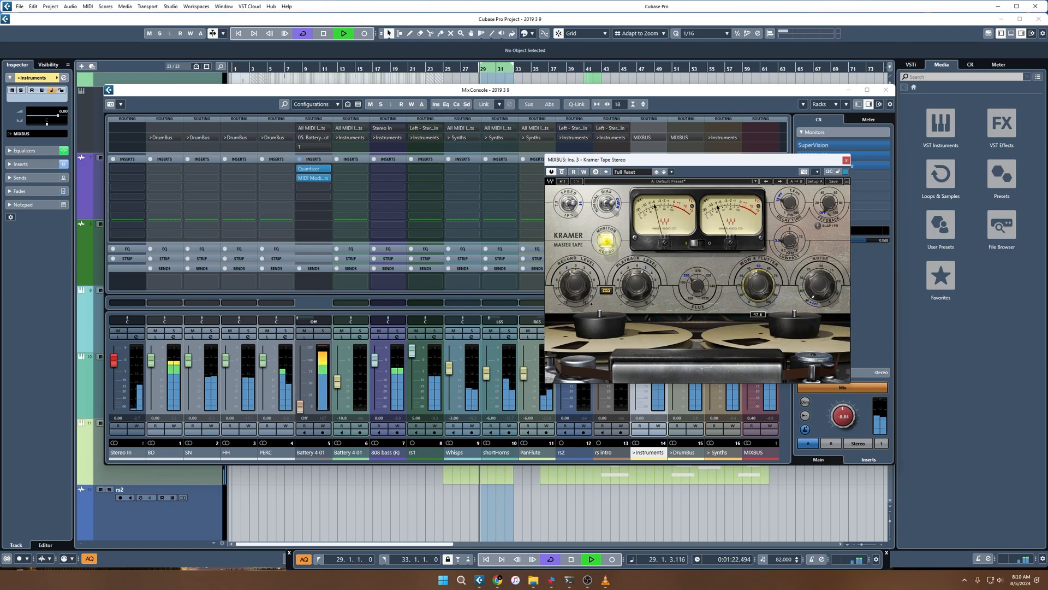
click(847, 160)
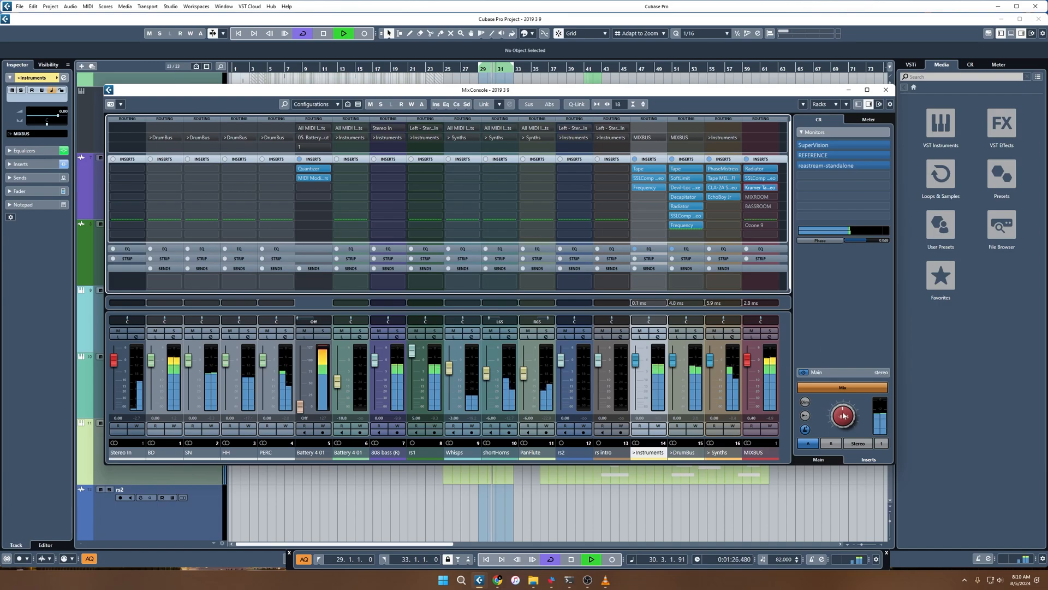
Set the Control Room level to -11.3 dB and check the BASSROOM insert on MIXBUS.
drag(843, 416, 845, 423)
click(762, 207)
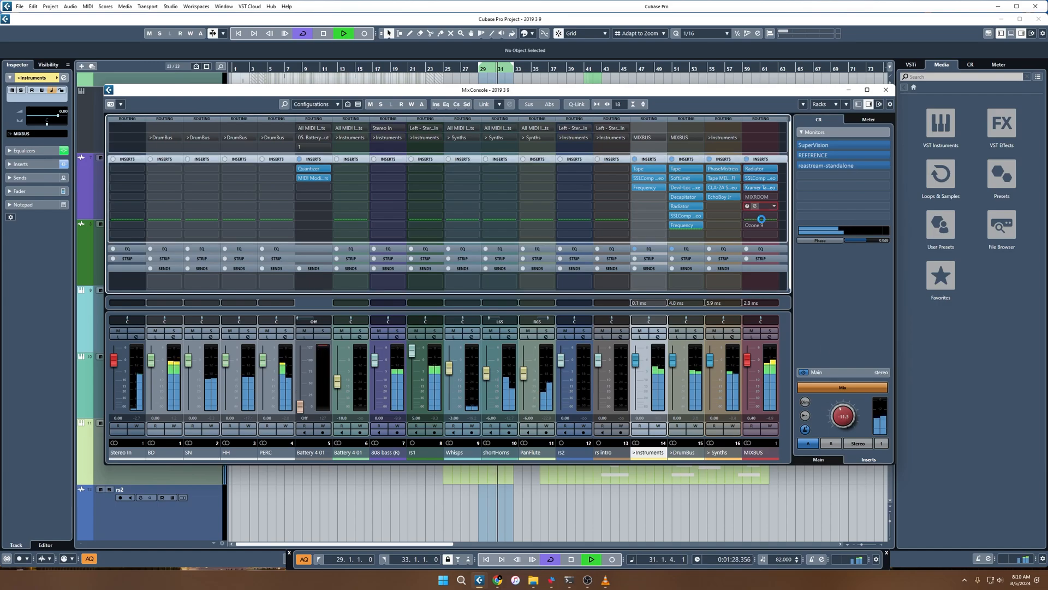
click(651, 132)
Try a SoftLimit insert with an adjusted threshold in the sixth MIXBUS slot, and remove it from the chain.
click(757, 217)
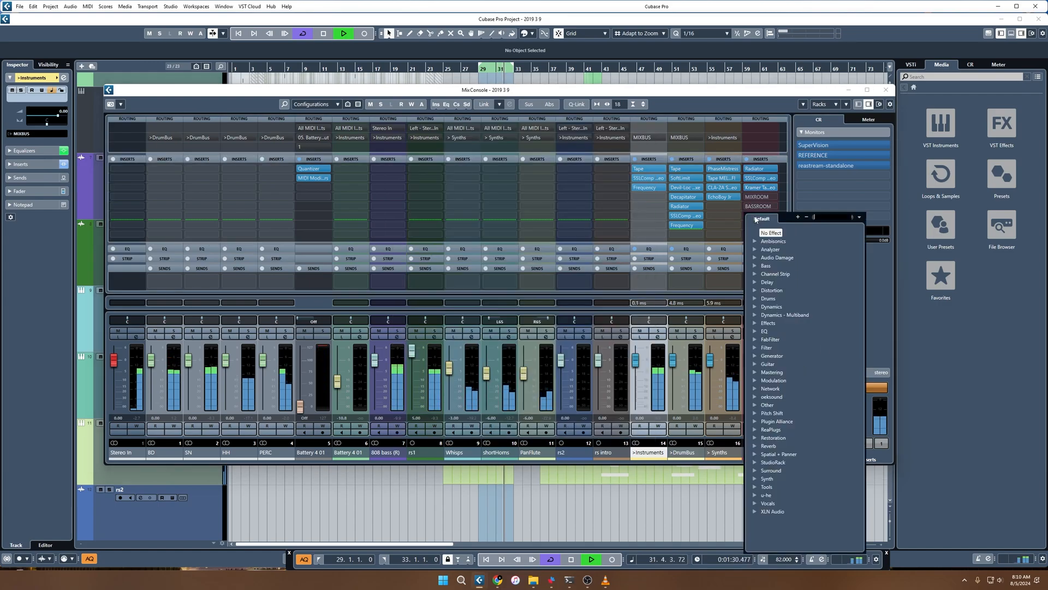
text(soft)
key(Return)
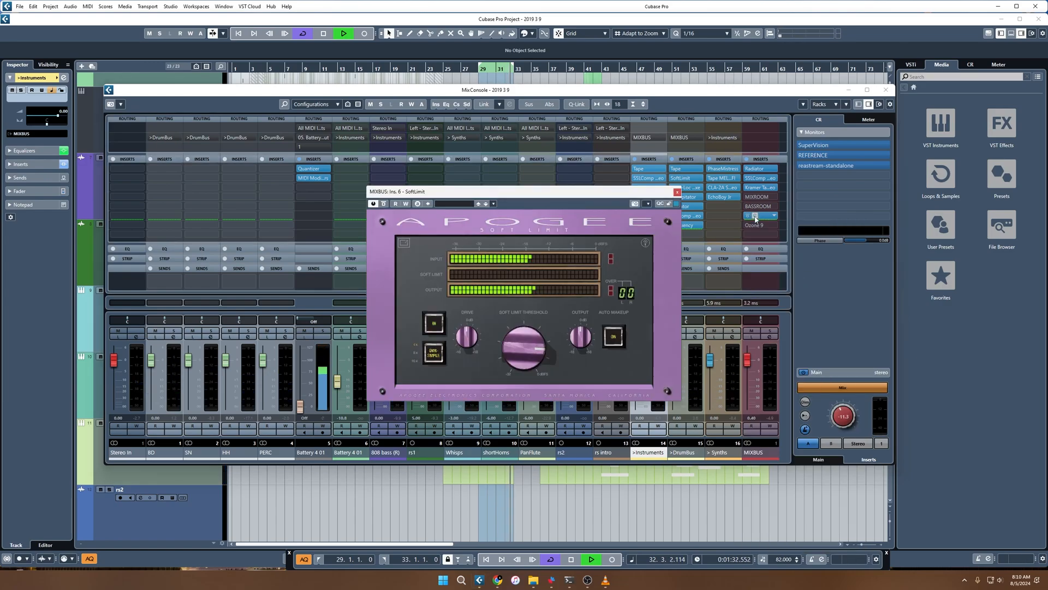
mouse_move(543, 351)
drag(530, 358, 528, 361)
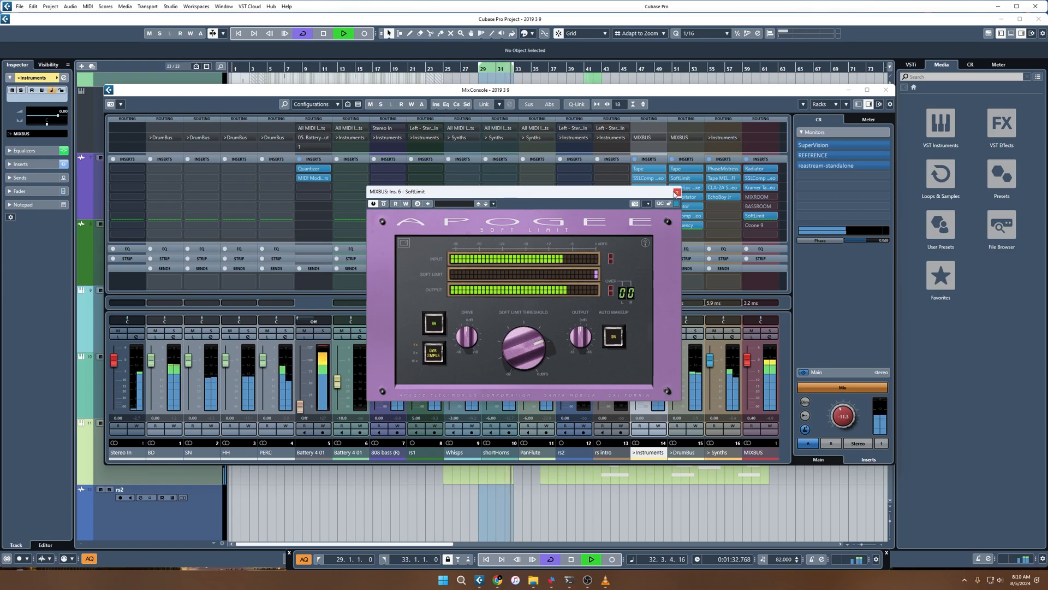
click(677, 193)
click(773, 216)
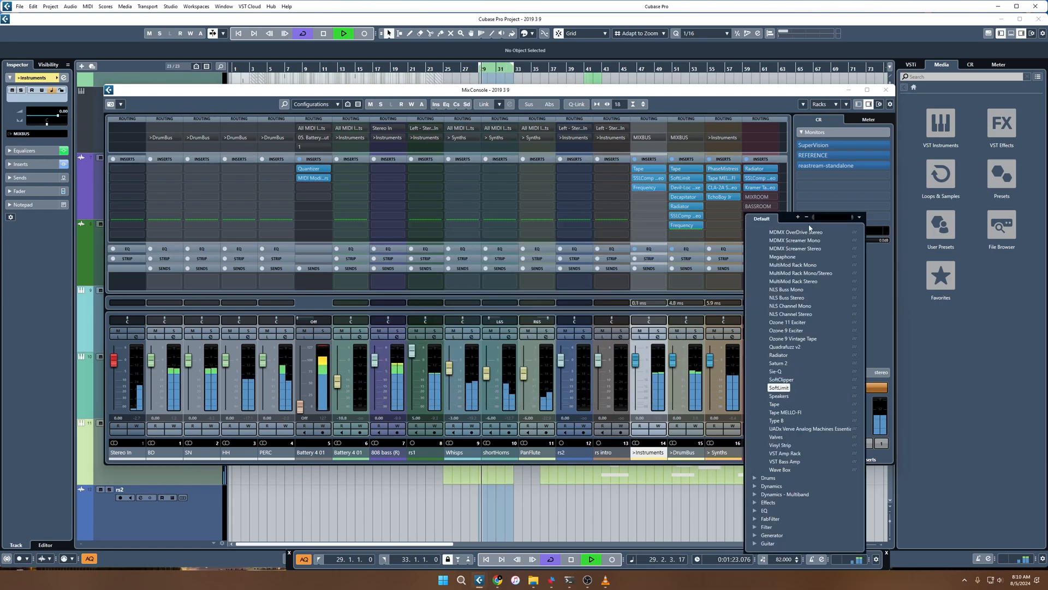
click(771, 233)
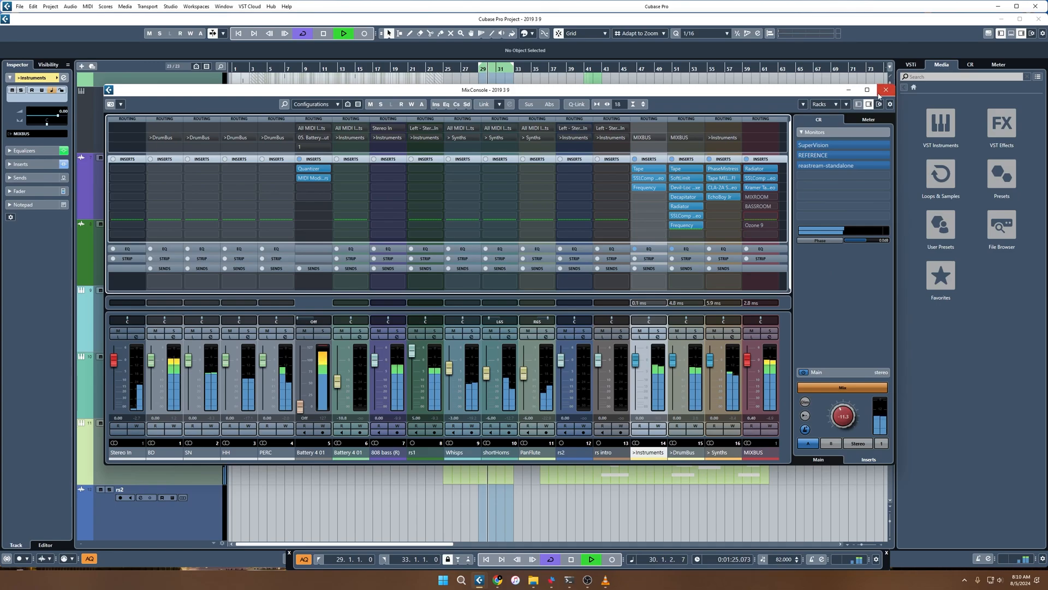
Close the mixer and restart playback of the arrangement from about bar 11.
click(886, 90)
scroll(753, 227, up, 2)
scroll(744, 233, down, 2)
key(space)
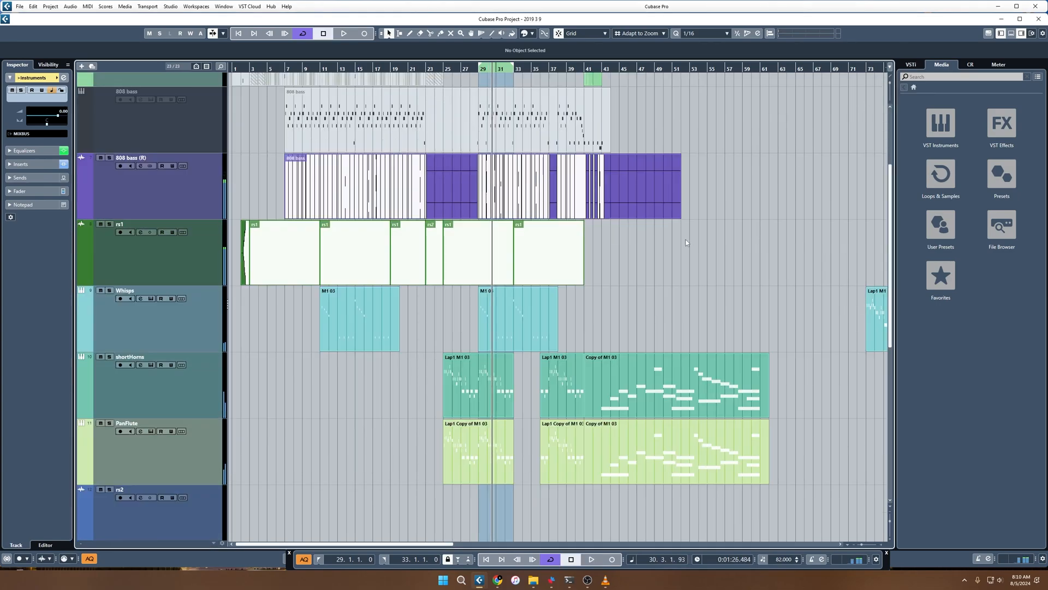
scroll(666, 229, up, 3)
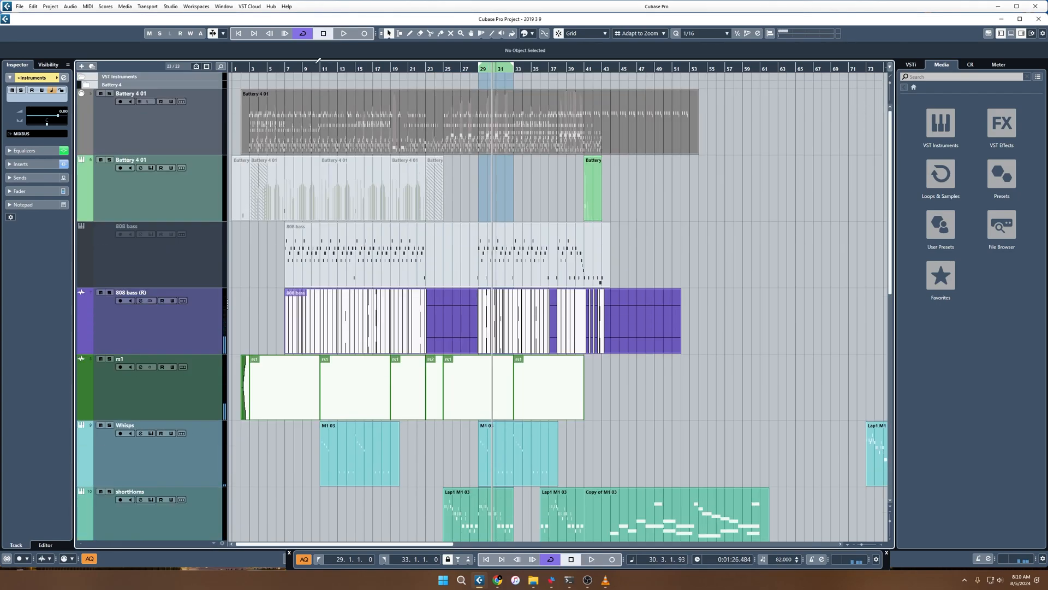
drag(321, 68, 320, 72)
key(space)
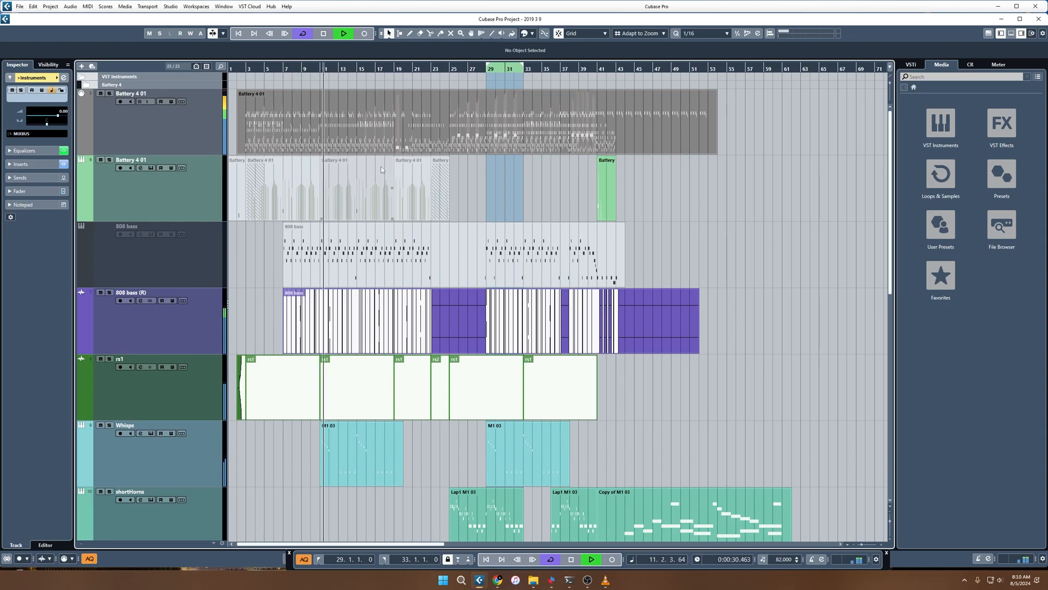
Set the cycle range from bar 11 to bar 19, and reopen the mixer with playback stopped.
key(h)
key(h)
key(h)
key(h)
key(h)
key(h)
key(h)
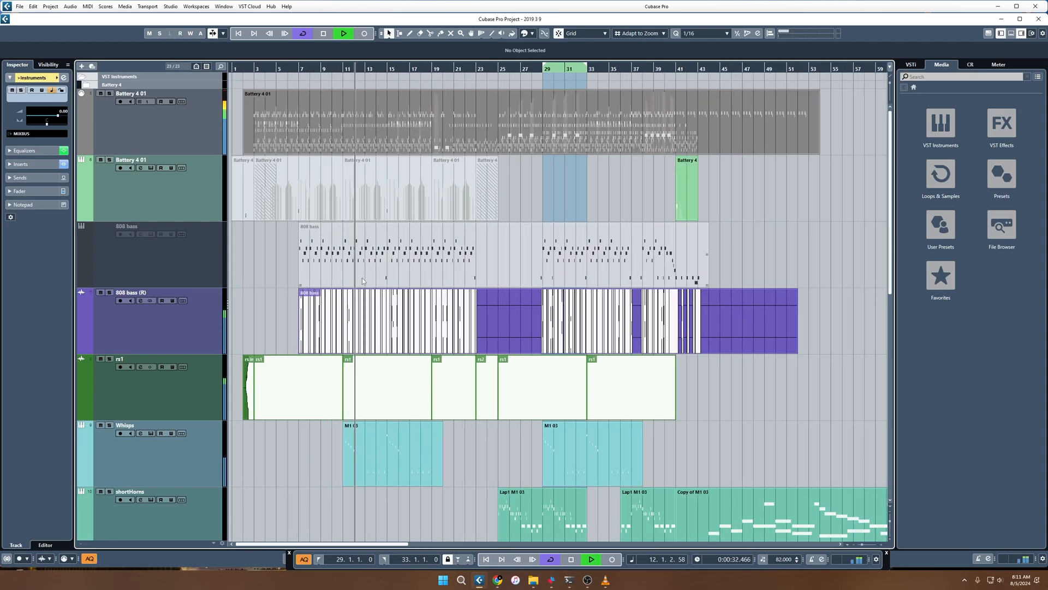
scroll(449, 205, down, 3)
ctrl+click(518, 70)
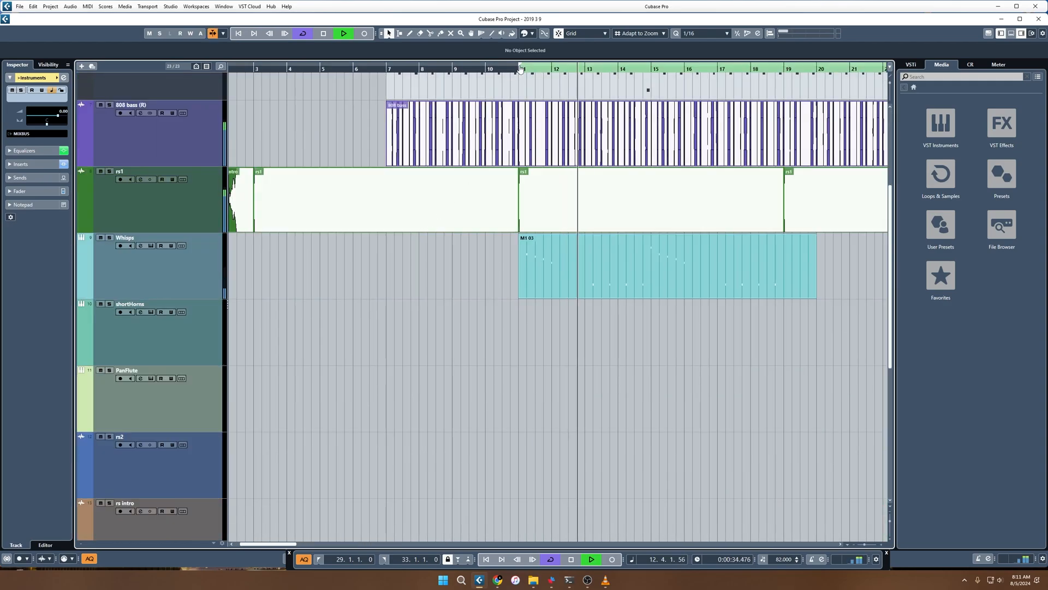
key(g)
alt+click(722, 71)
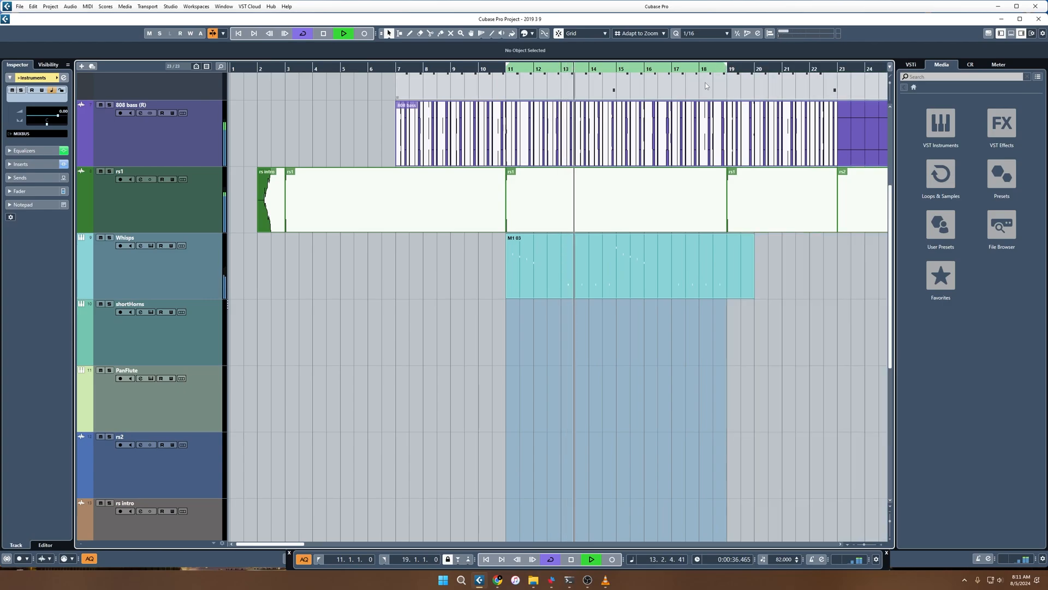
key(F3)
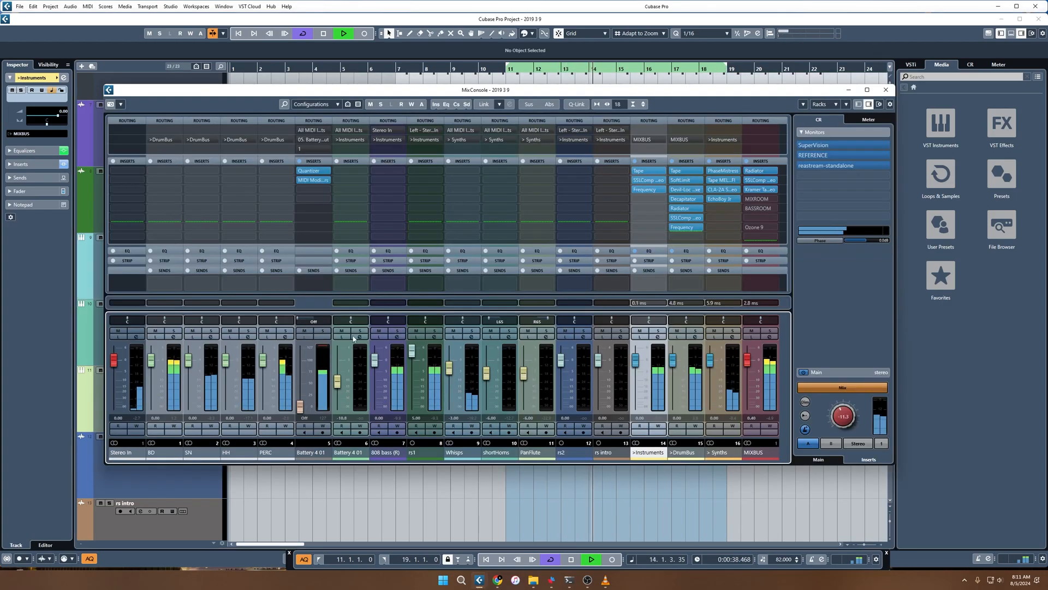
key(space)
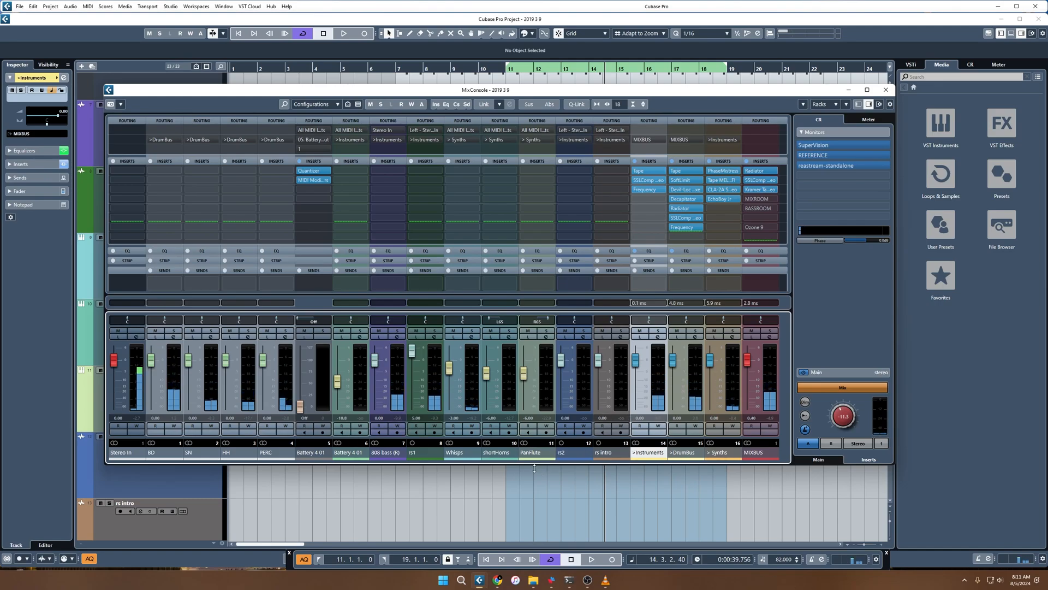
Solo the rs1 channel and start playback.
click(432, 332)
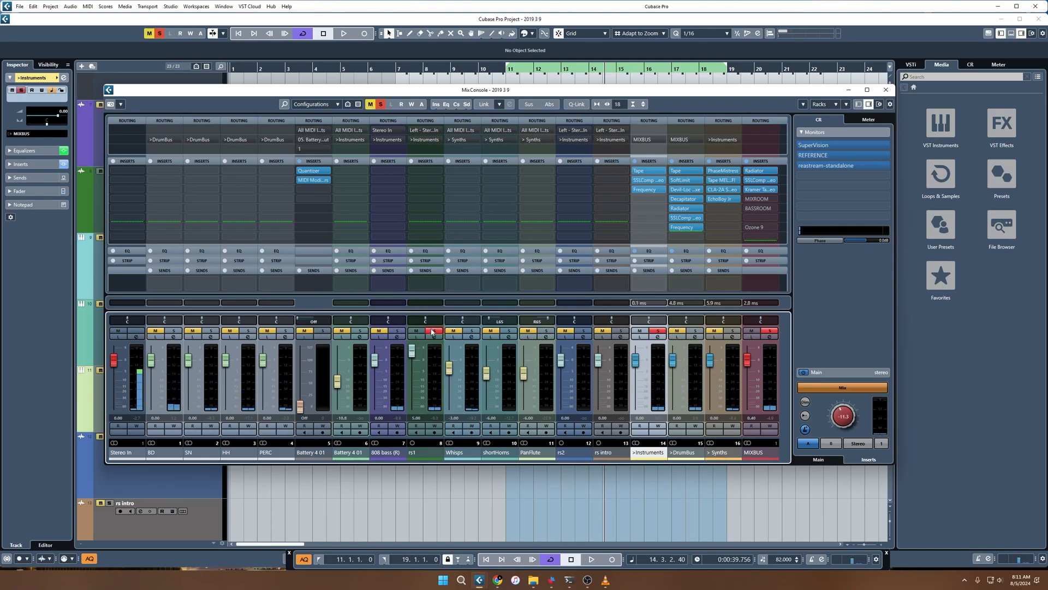
key(space)
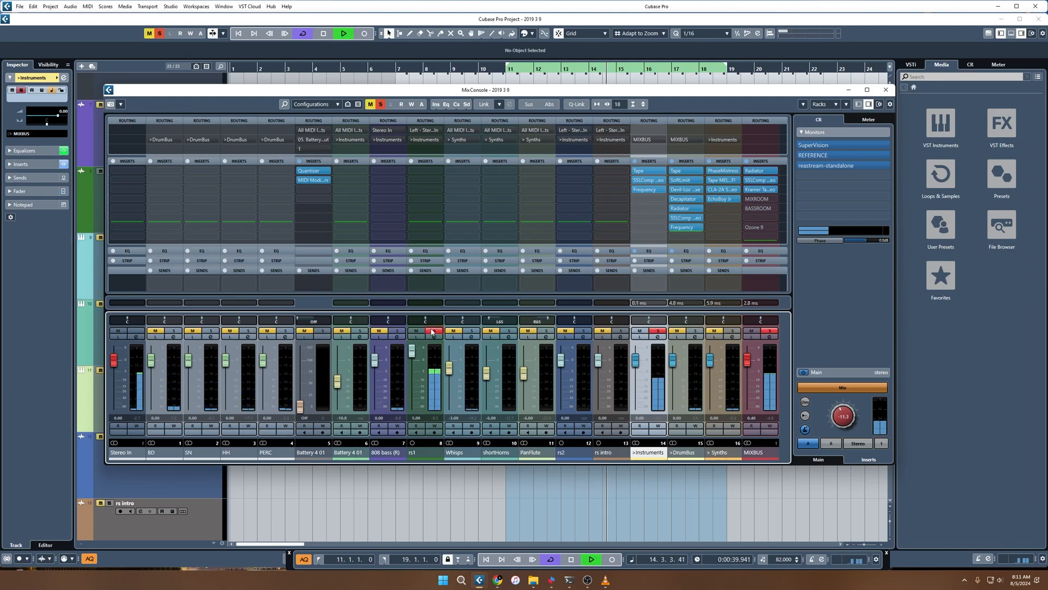
click(418, 171)
click(406, 91)
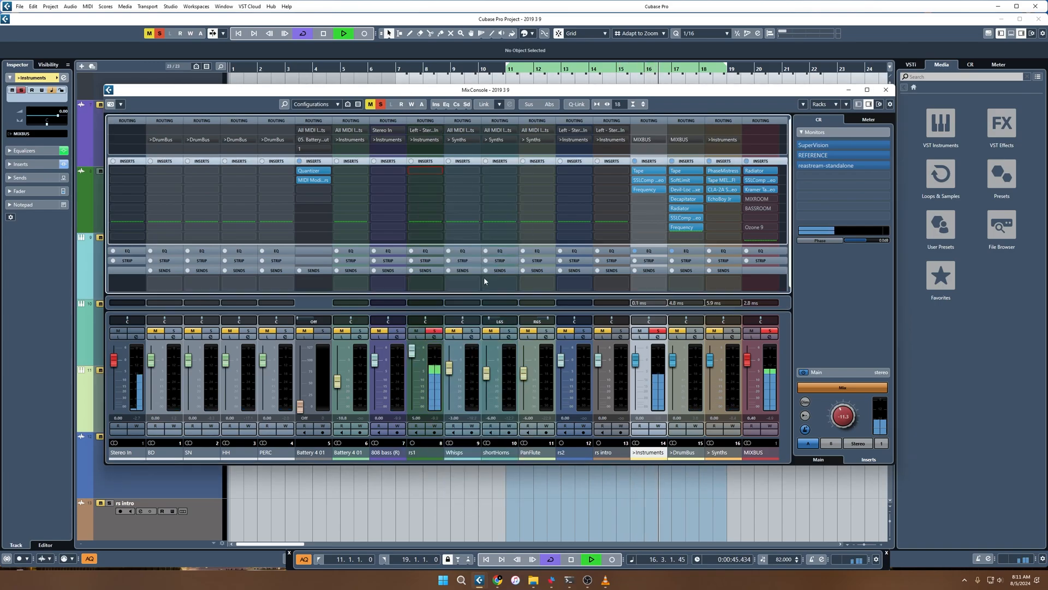
Try ValhallaRoom in the first insert slot of rs1 with the MediumAmbience preset.
click(418, 170)
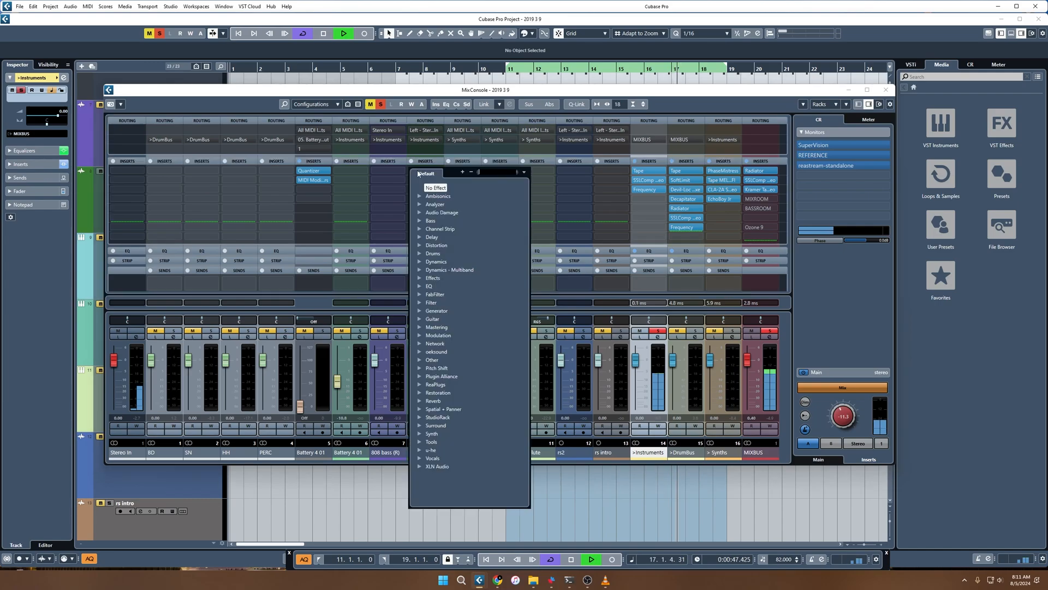
text(room)
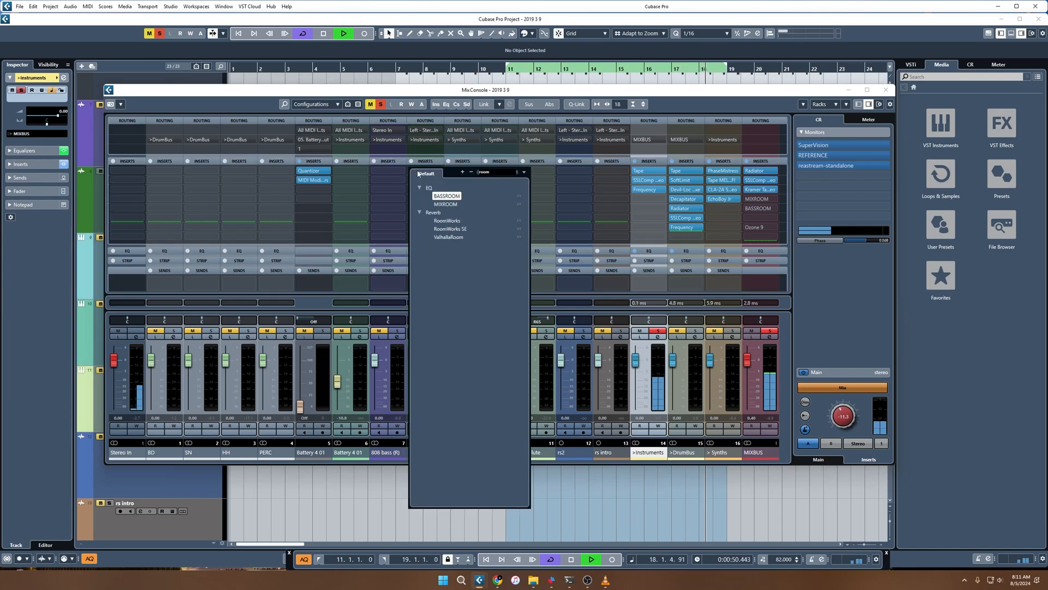
click(449, 237)
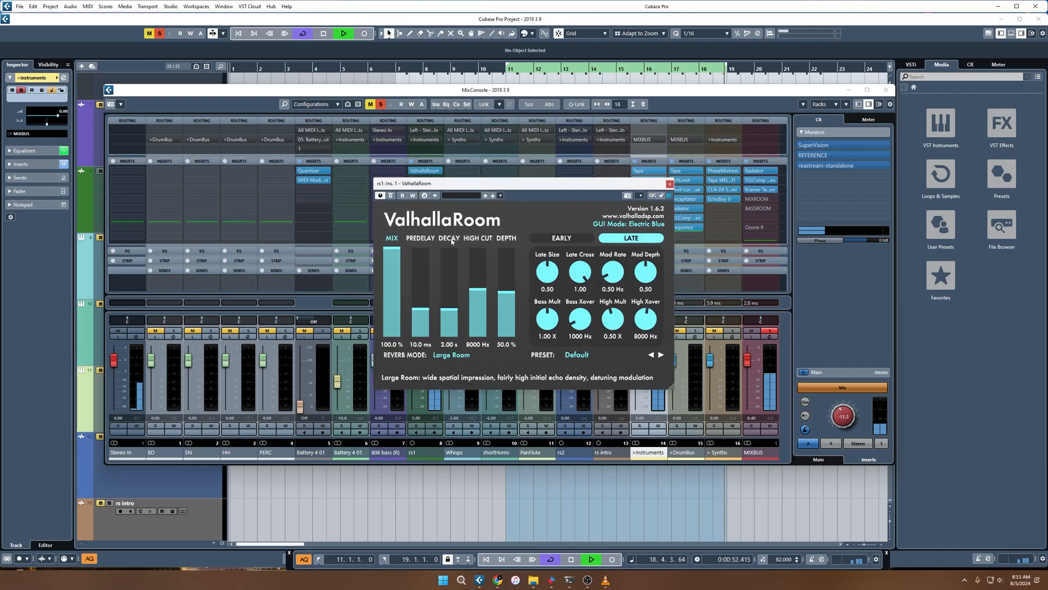
click(576, 354)
mouse_move(600, 436)
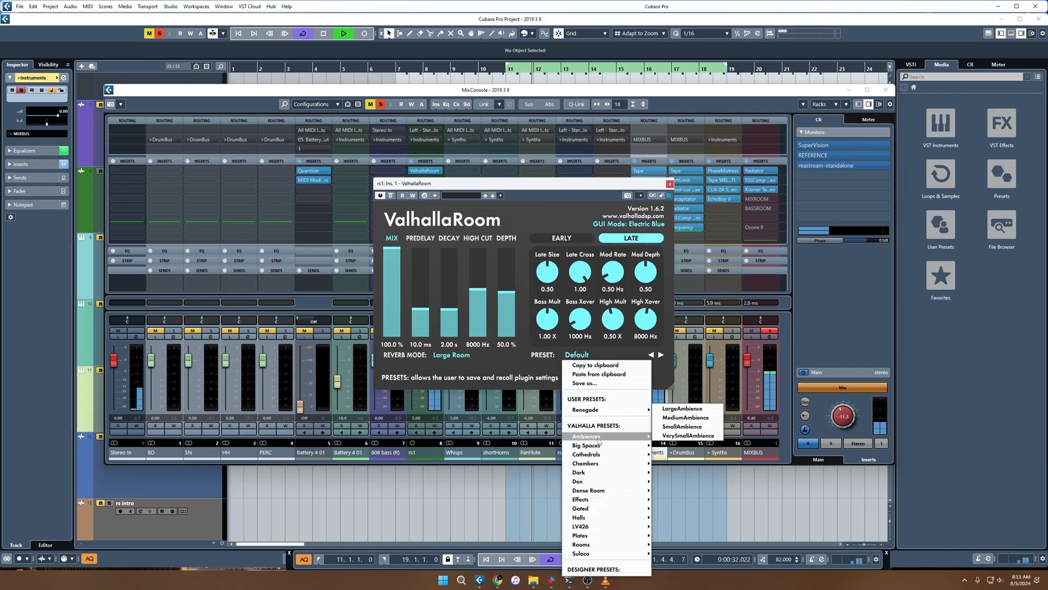
click(683, 415)
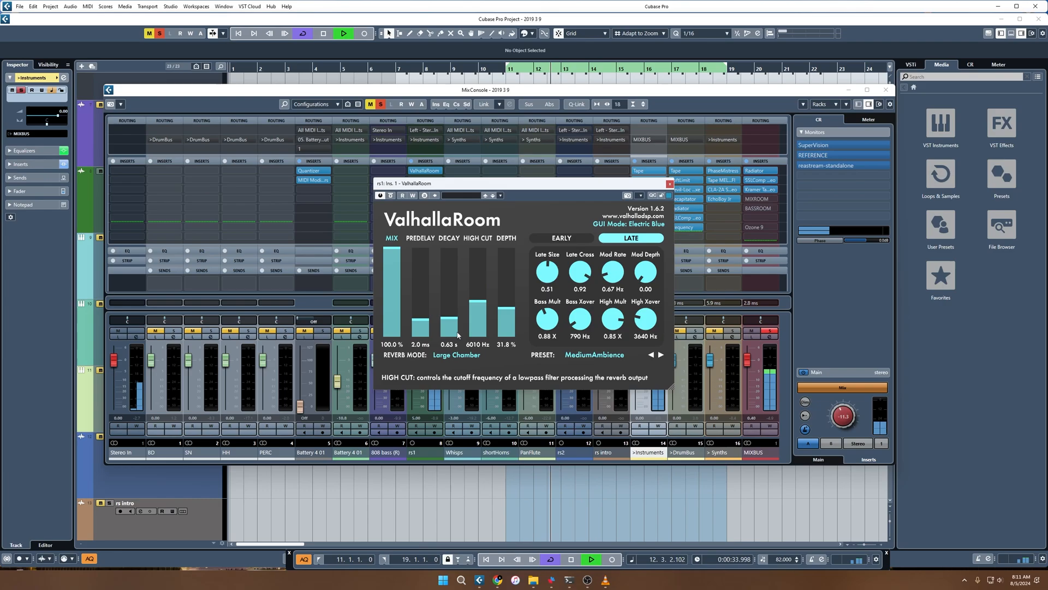
Audition other ValhallaRoom presets on rs1, including VerySmallAmbience and BrightCistern, and load StudioAlpha from the Rooms category.
drag(417, 183, 566, 149)
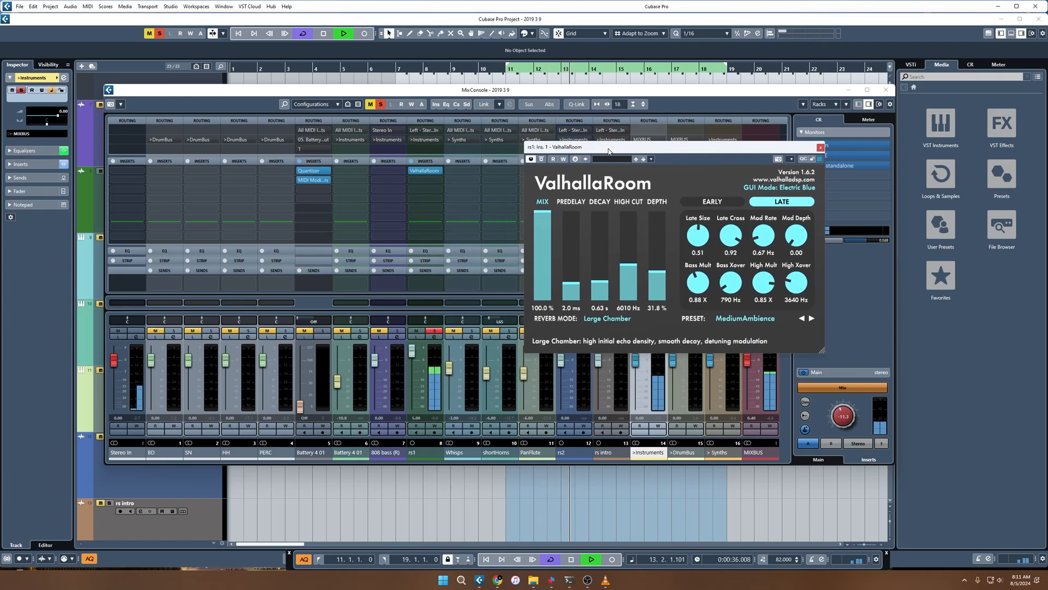
click(809, 321)
click(809, 321)
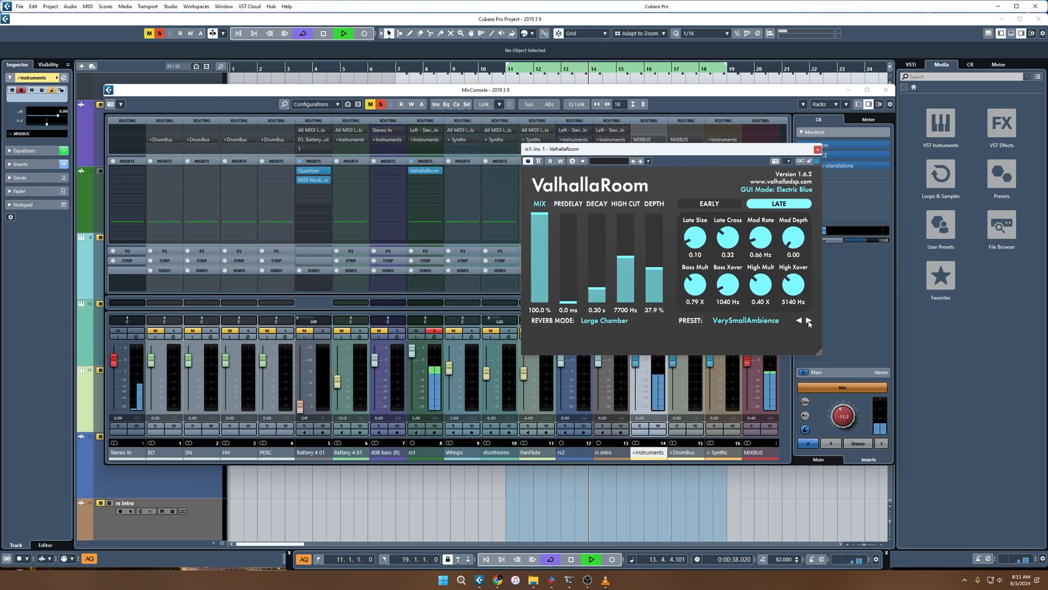
click(809, 321)
click(763, 322)
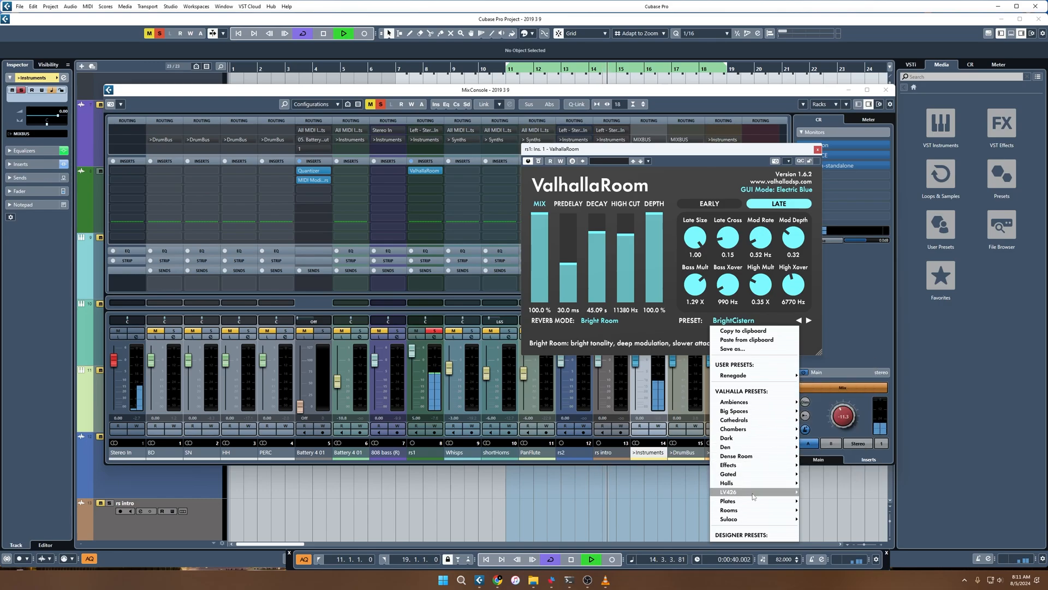
mouse_move(786, 510)
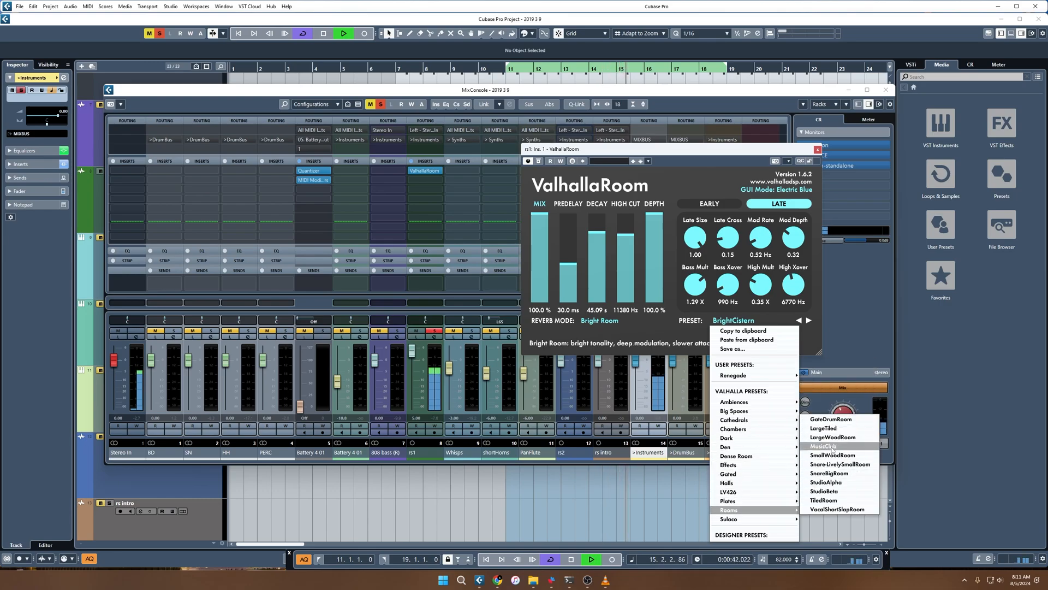
click(832, 483)
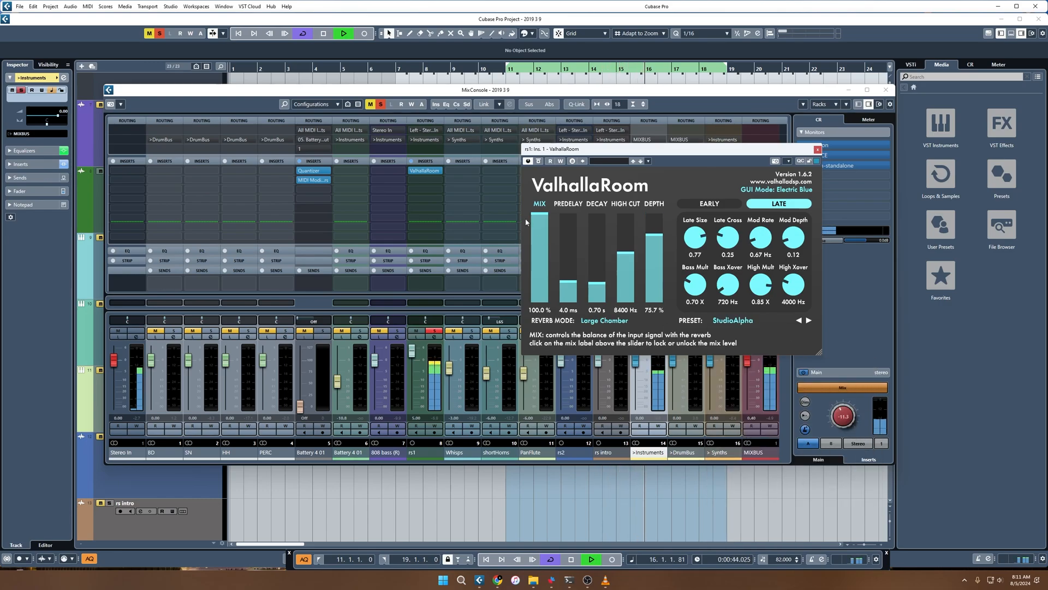
Try a ValhallaRoom mix of about 26% on rs1, and advance through the presets to TiledRoom.
drag(540, 256, 553, 356)
drag(541, 304, 541, 281)
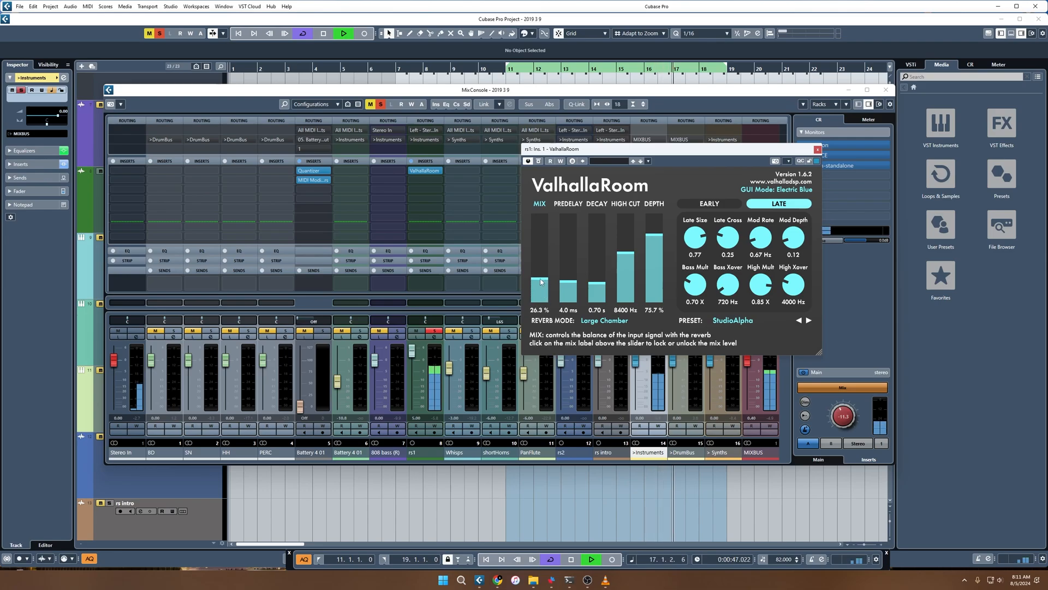
click(809, 321)
click(809, 320)
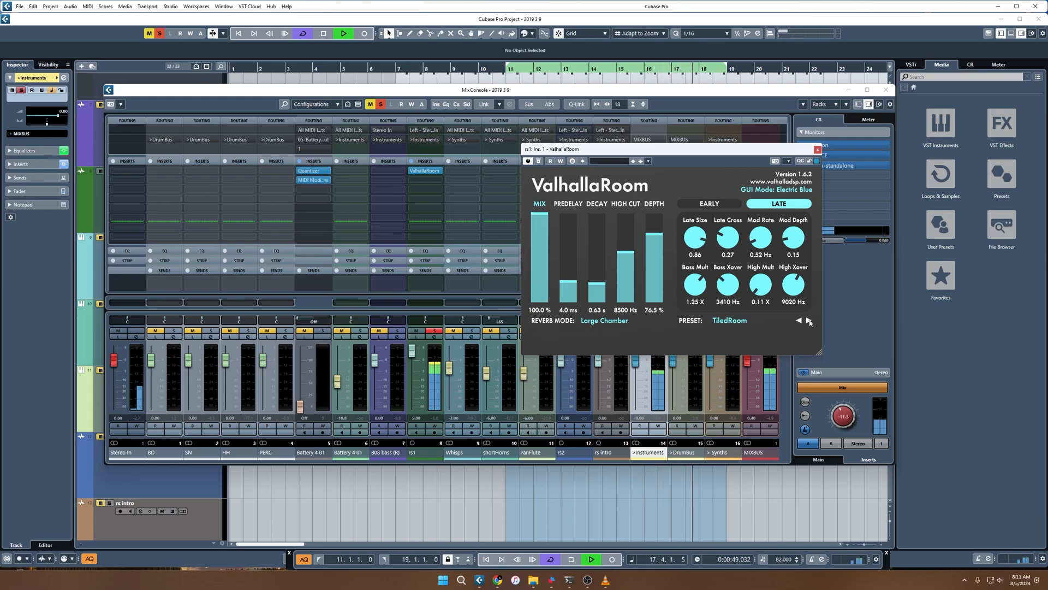
Replace the rs1 reverb insert with EchoBoy Jr. and lower its mix and feedback.
click(425, 171)
text(plate)
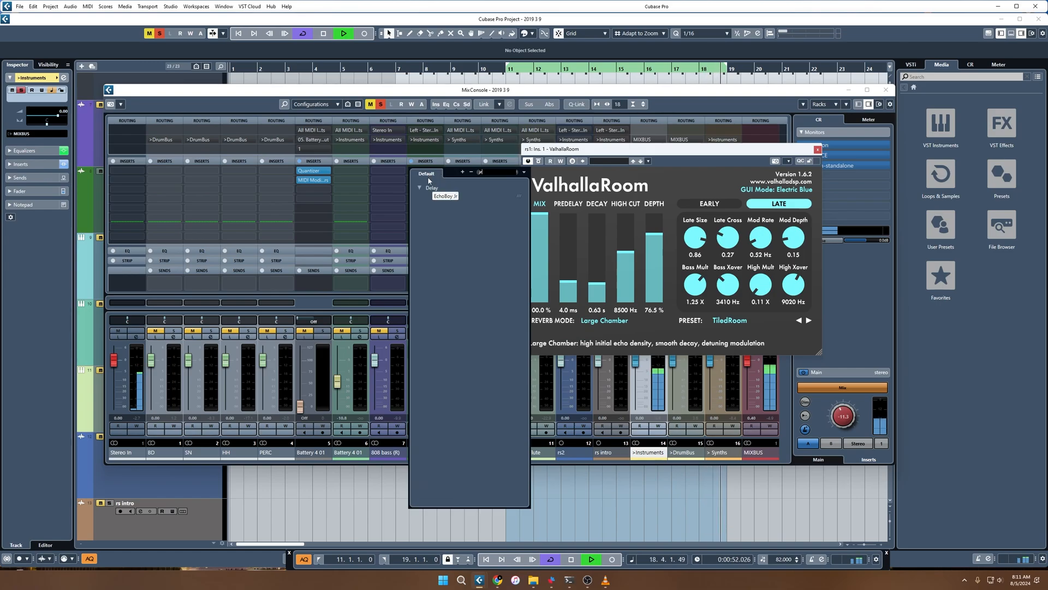
click(440, 194)
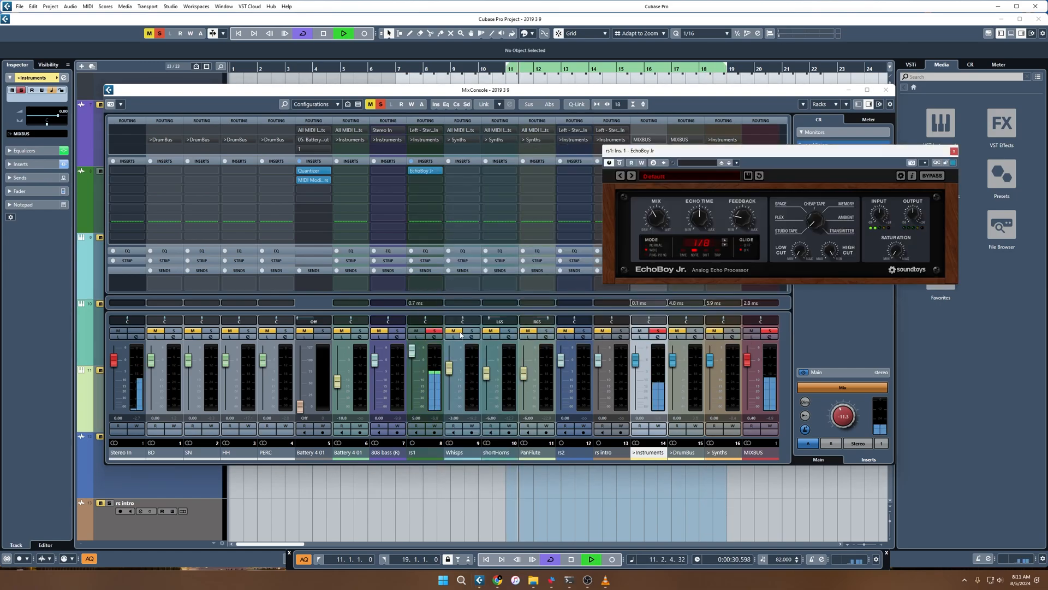
drag(657, 223, 649, 290)
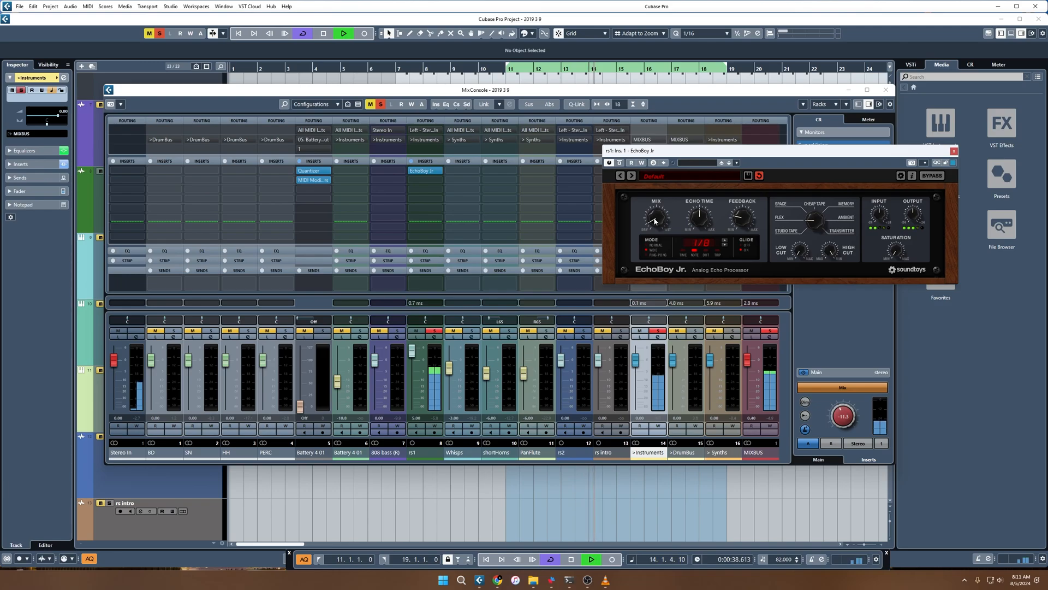
drag(654, 225, 658, 206)
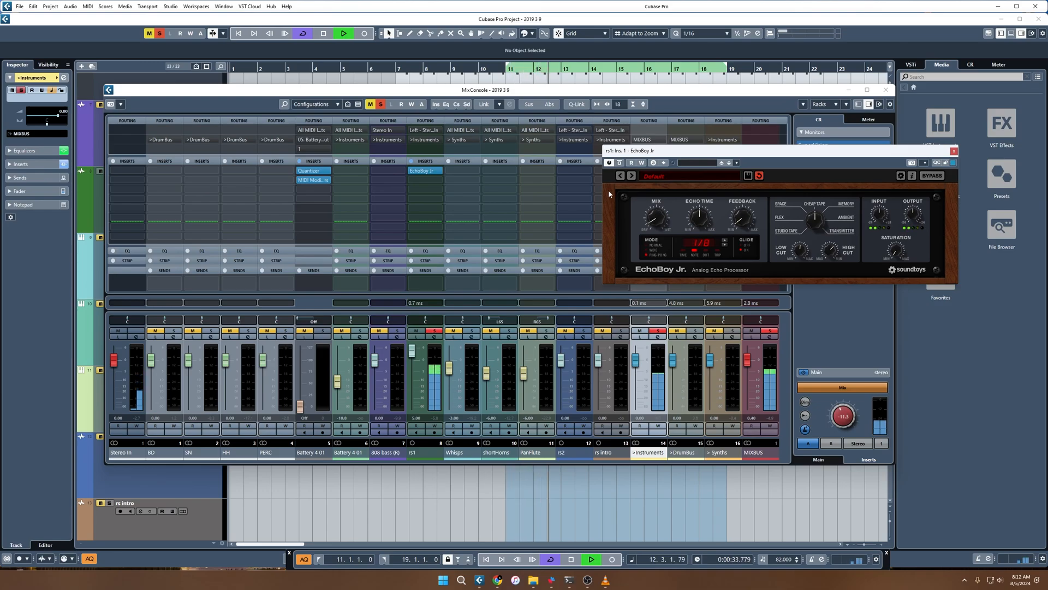
Clear the rs1 solo, audition Whisps briefly in solo, and copy the rs1 EchoBoy Jr. insert to the first Whisps slot.
click(434, 330)
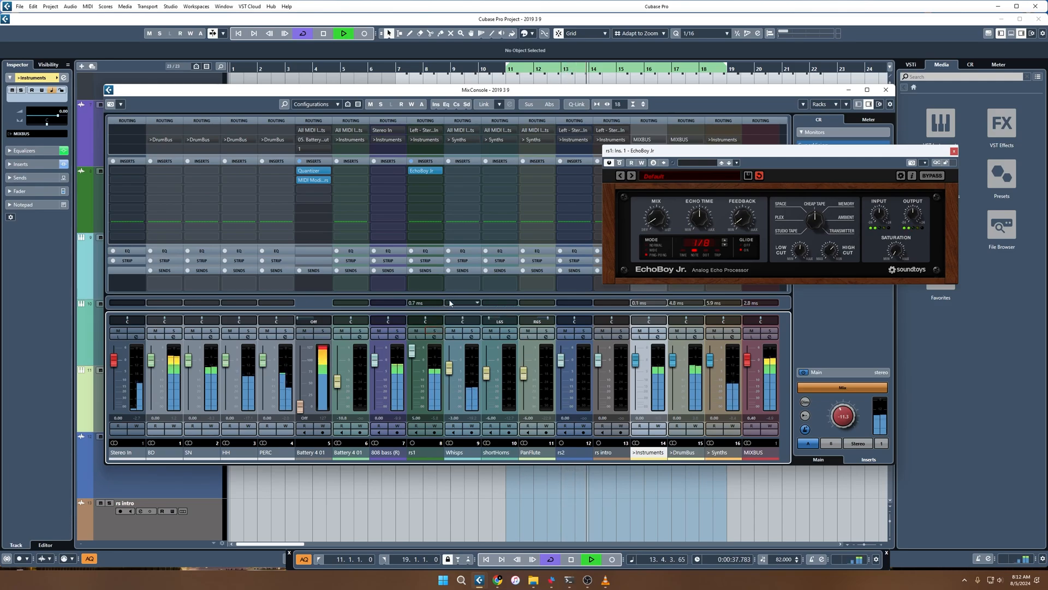
click(471, 330)
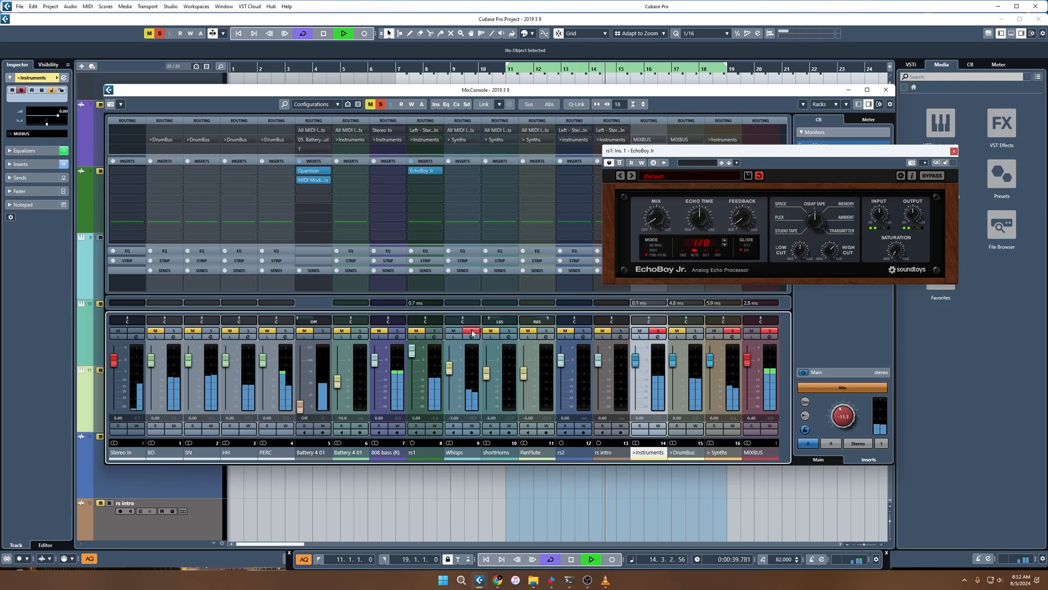
click(472, 331)
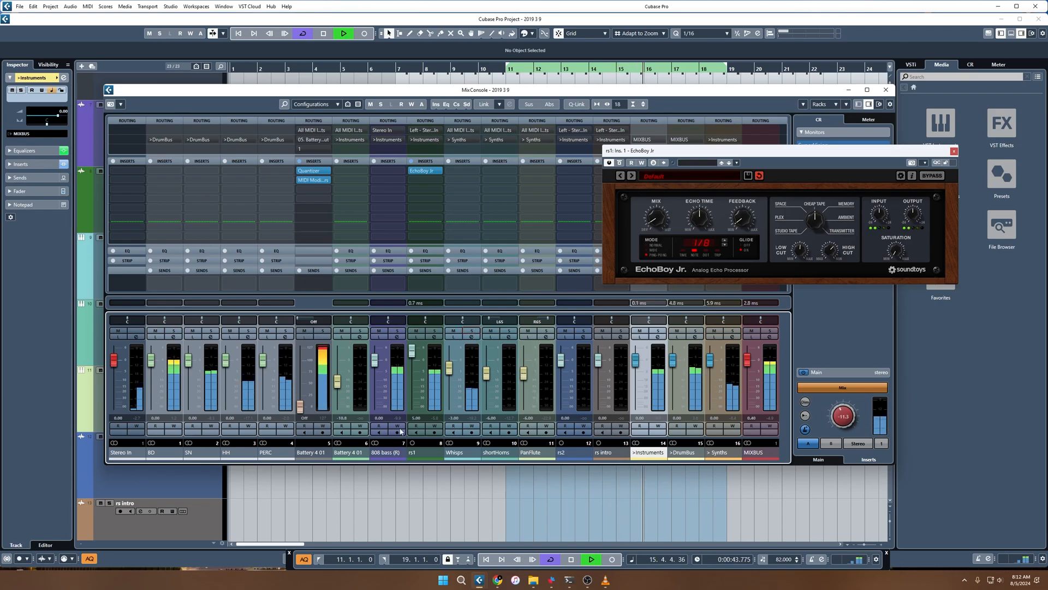
drag(425, 171, 458, 170)
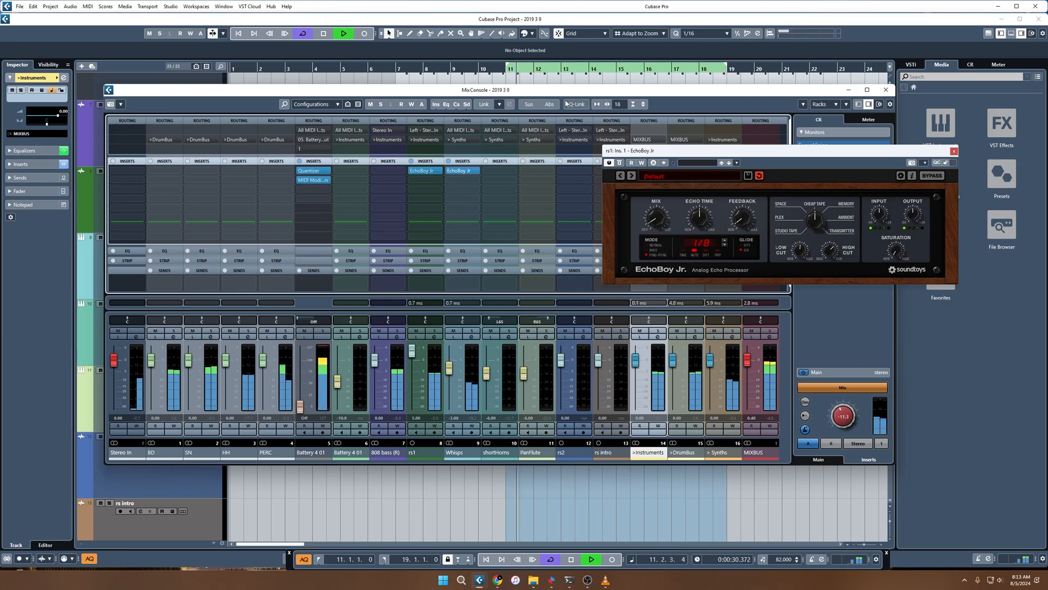
Set the cycle range from bar 11 to bar 12, close the rs1 EchoBoy Jr. window, and reopen the mixer.
click(529, 68)
alt+click(533, 68)
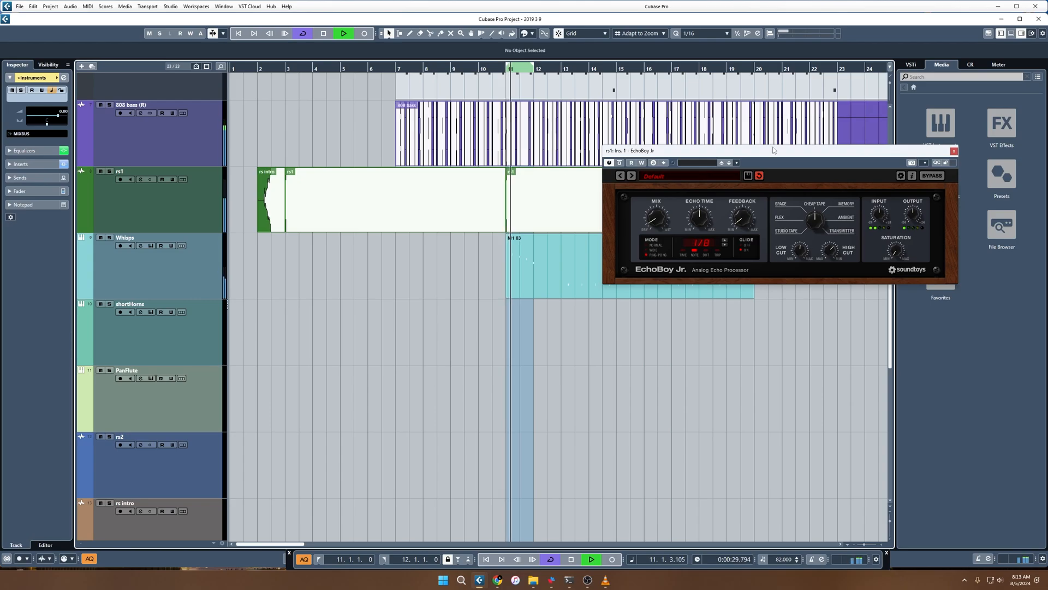
click(954, 150)
key(F3)
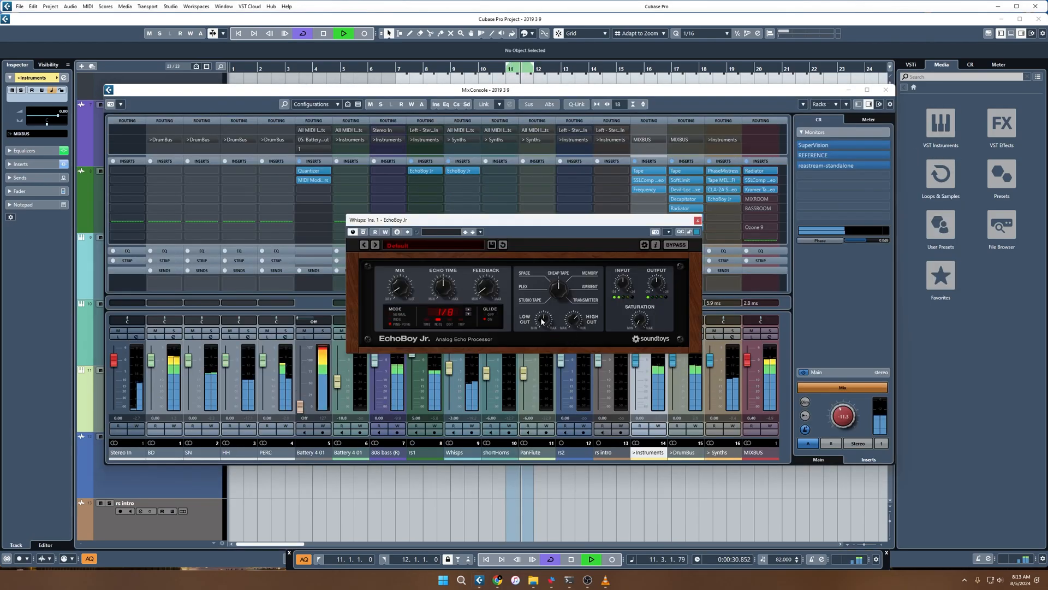
Adjust the mix and feedback of EchoBoy Jr. on Whisps, and compare the sound with the effect bypassed.
drag(400, 284, 400, 270)
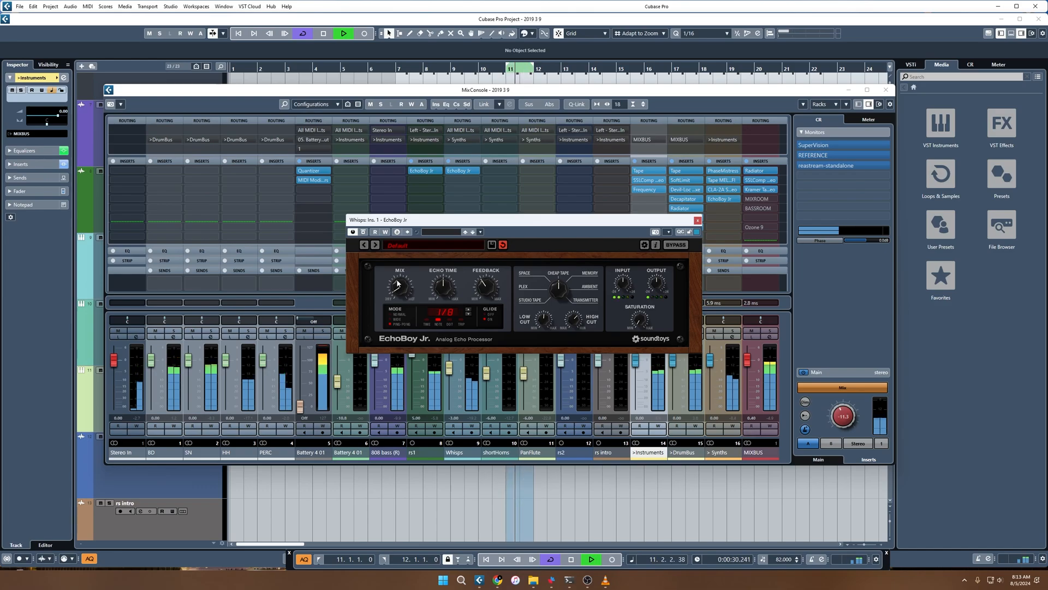
click(363, 232)
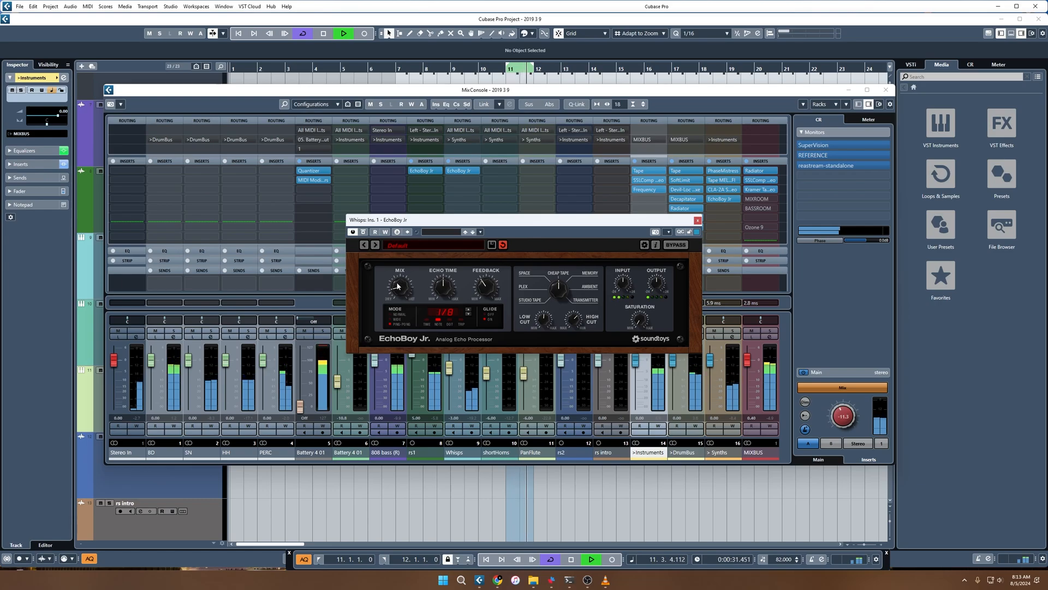
click(363, 232)
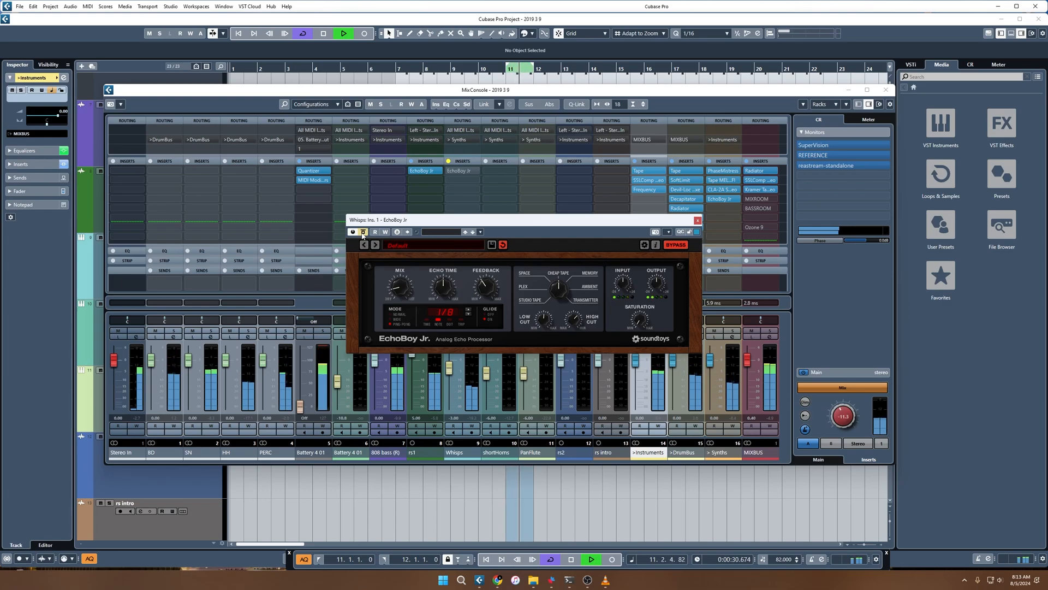
click(363, 232)
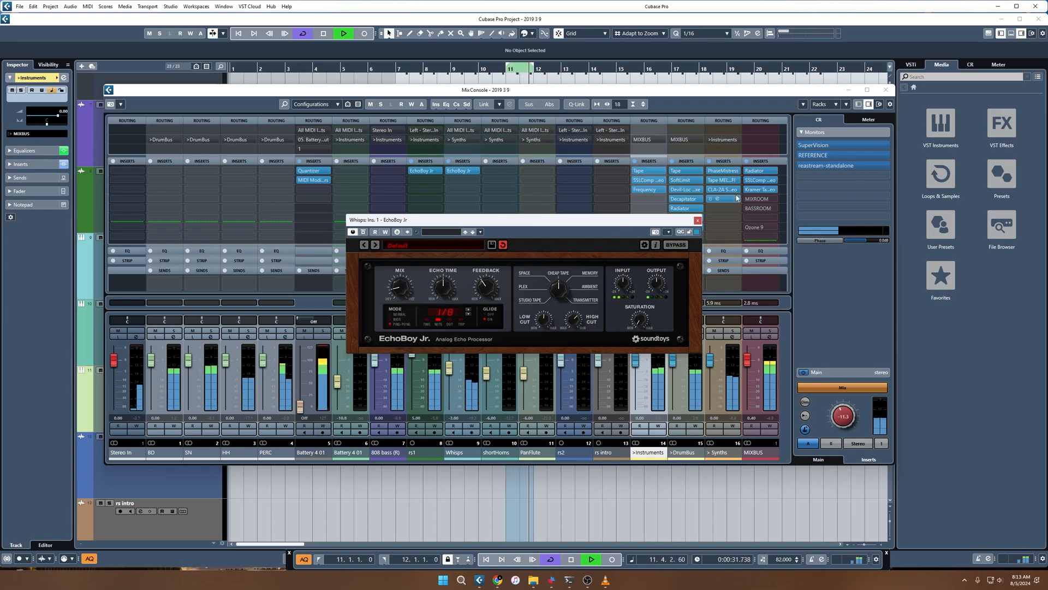
click(698, 220)
Close the mixer and set the cycle range from bar 25 to bar 29.
click(886, 90)
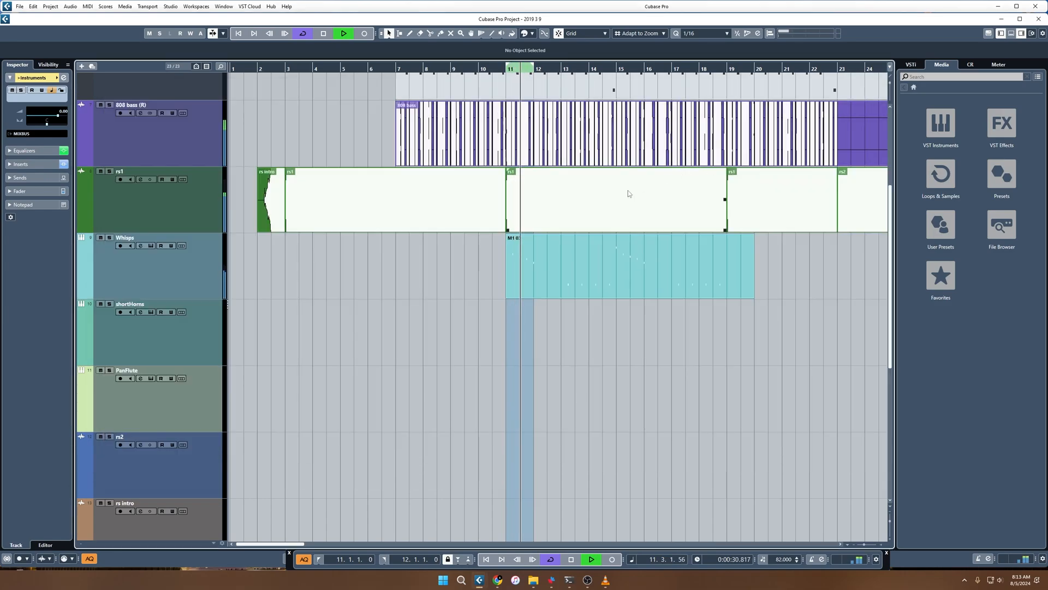
scroll(704, 200, down, 3)
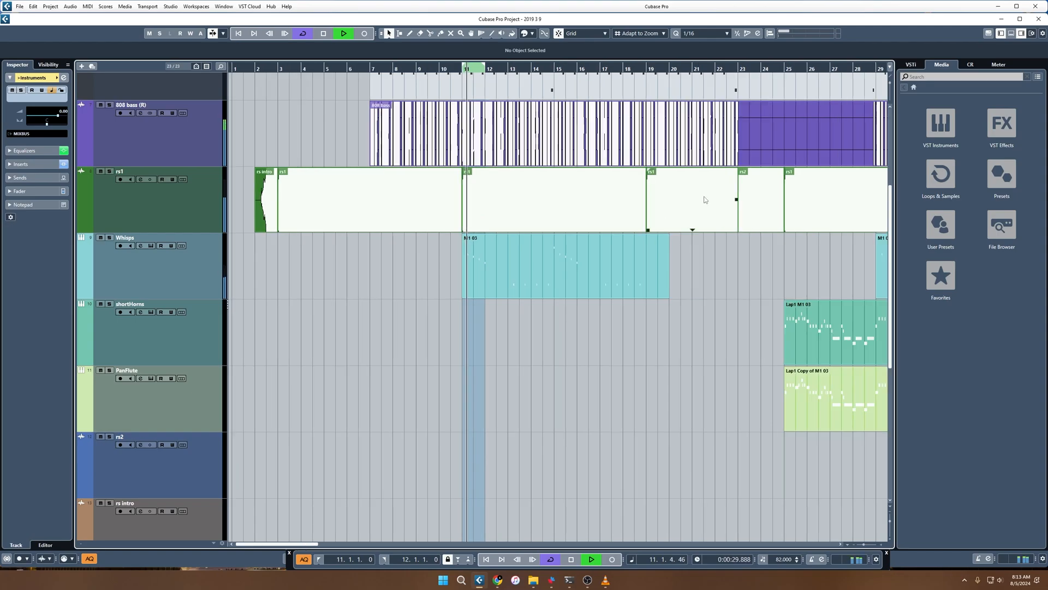
ctrl+click(617, 72)
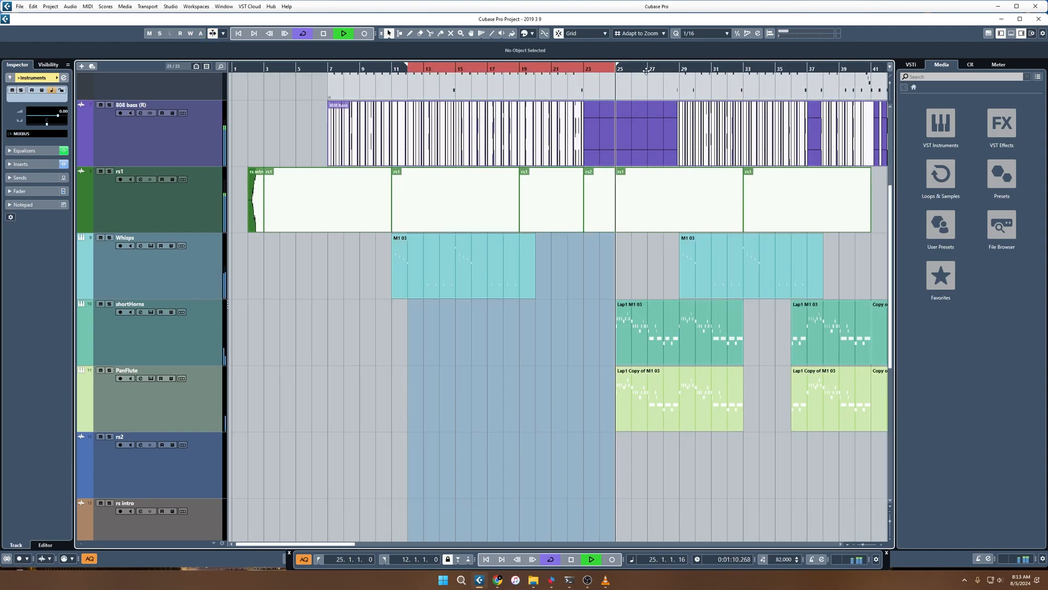
alt+click(680, 72)
Solo shortHorns and PanFlute, and copy the Whisps EchoBoy Jr. insert to the first slot of both channels.
click(109, 304)
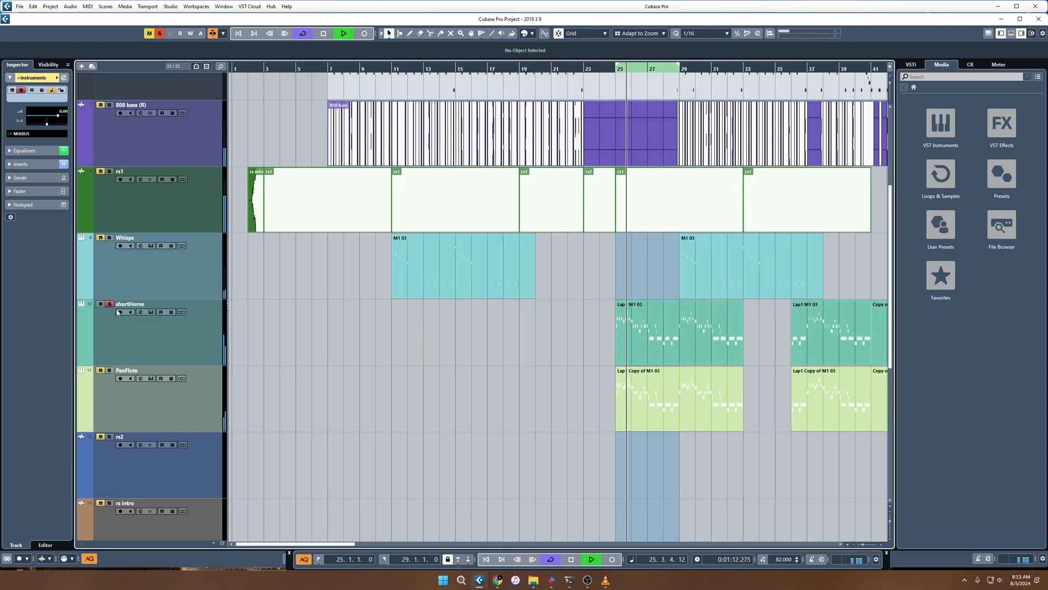
click(109, 370)
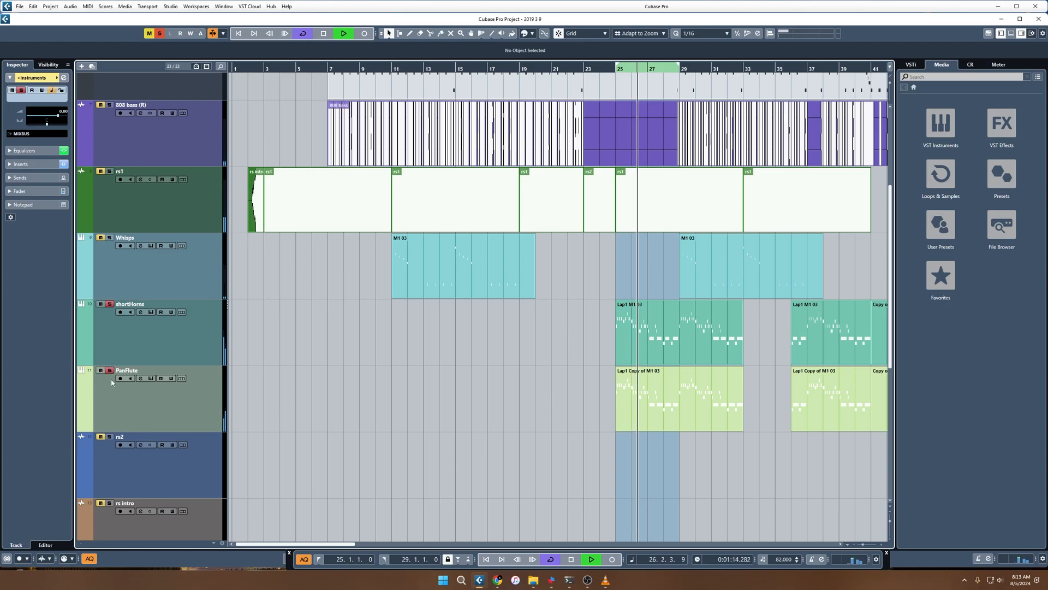
key(F3)
drag(463, 171, 517, 179)
drag(505, 174, 535, 173)
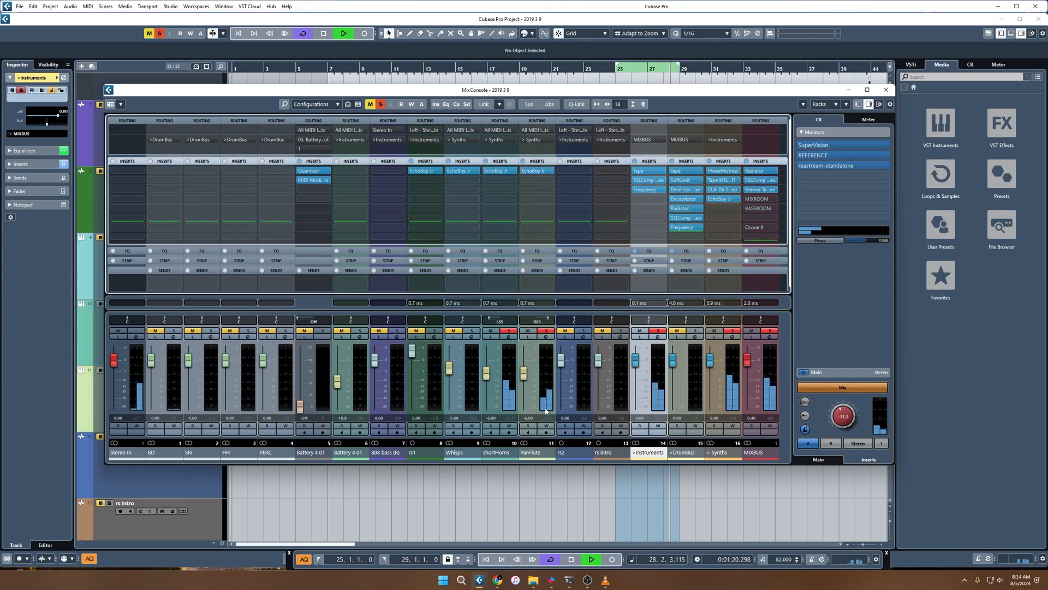
Link shortHorns and PanFlute with Q-Link, and compare their soloed sound with EchoBoy Jr. bypassed and active.
click(532, 453)
shift+click(502, 453)
click(576, 104)
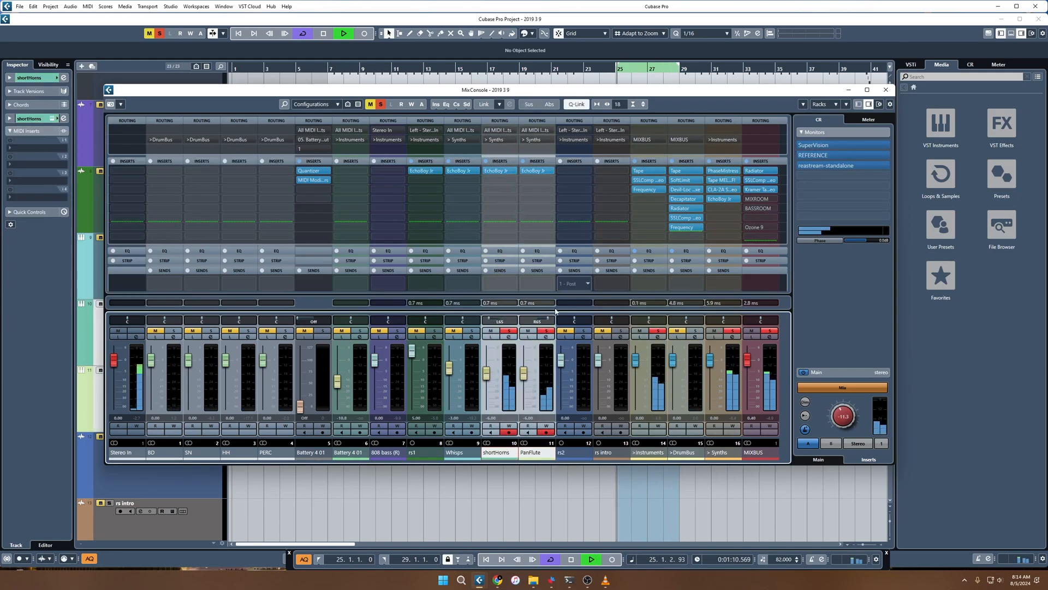
click(524, 170)
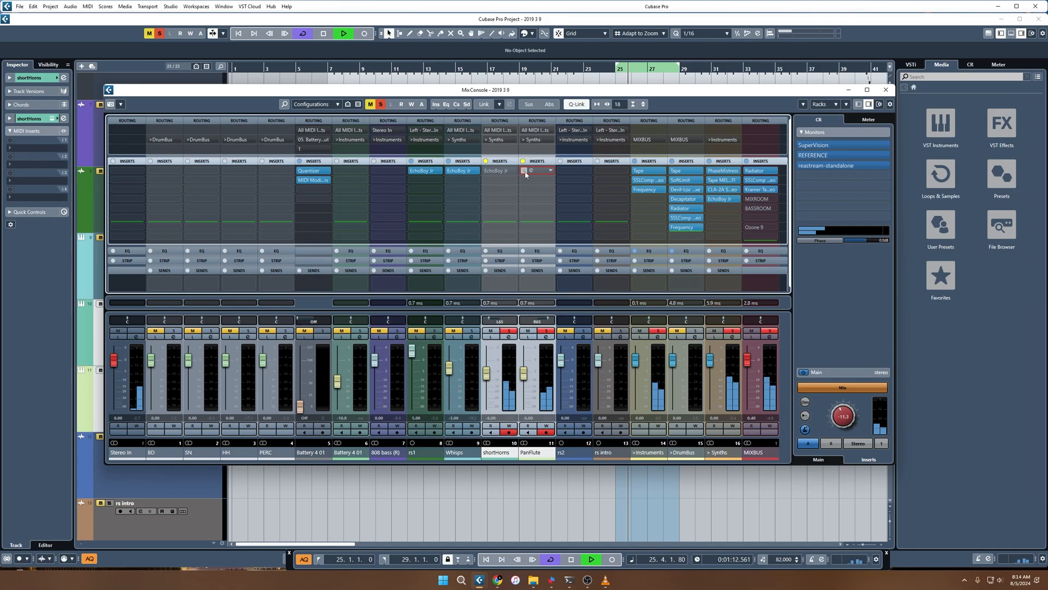
click(525, 171)
click(525, 170)
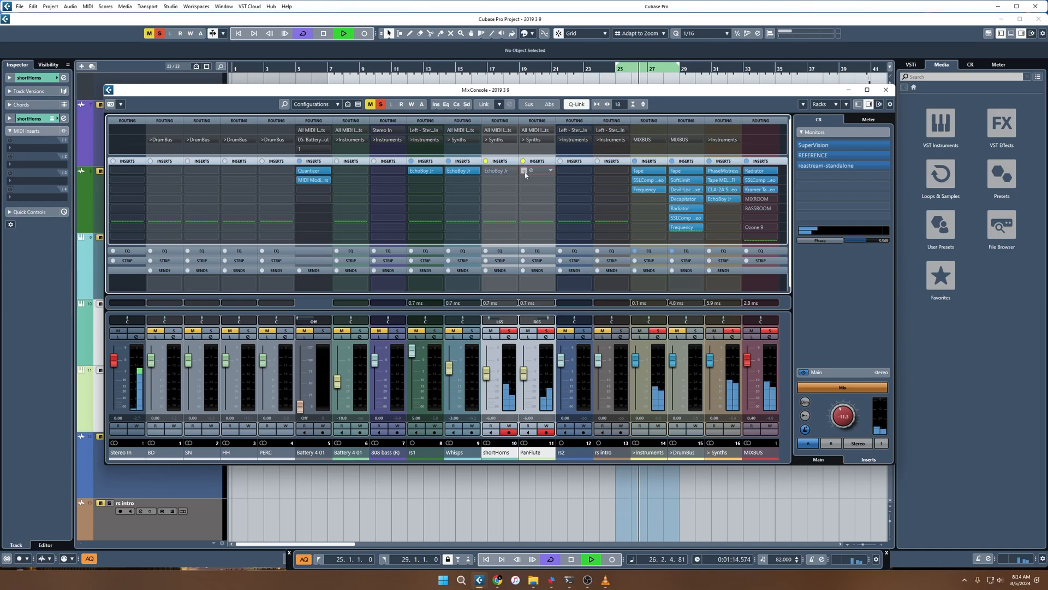
click(525, 172)
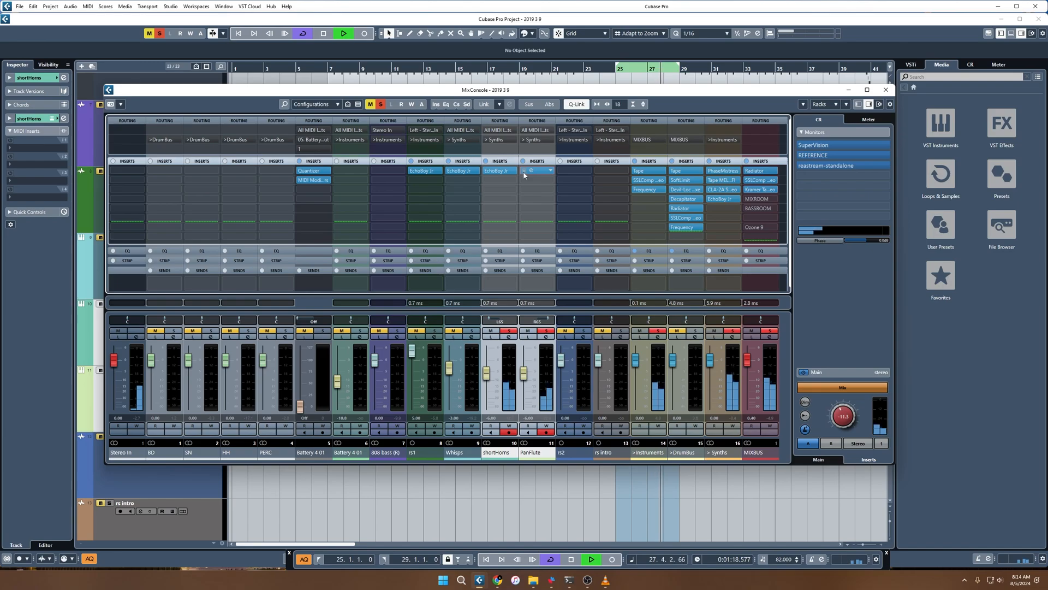
click(525, 171)
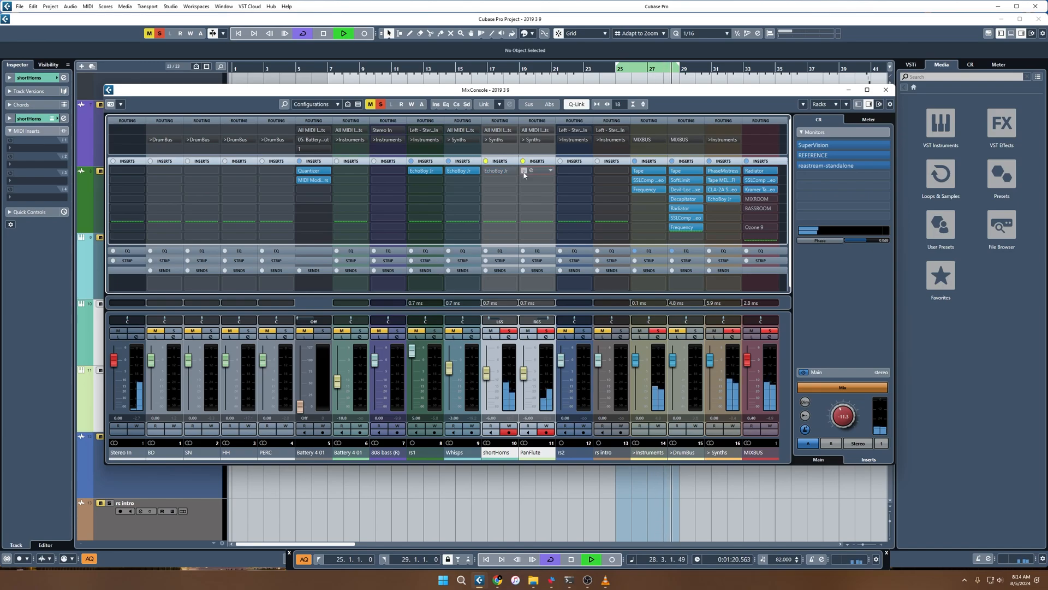
click(524, 172)
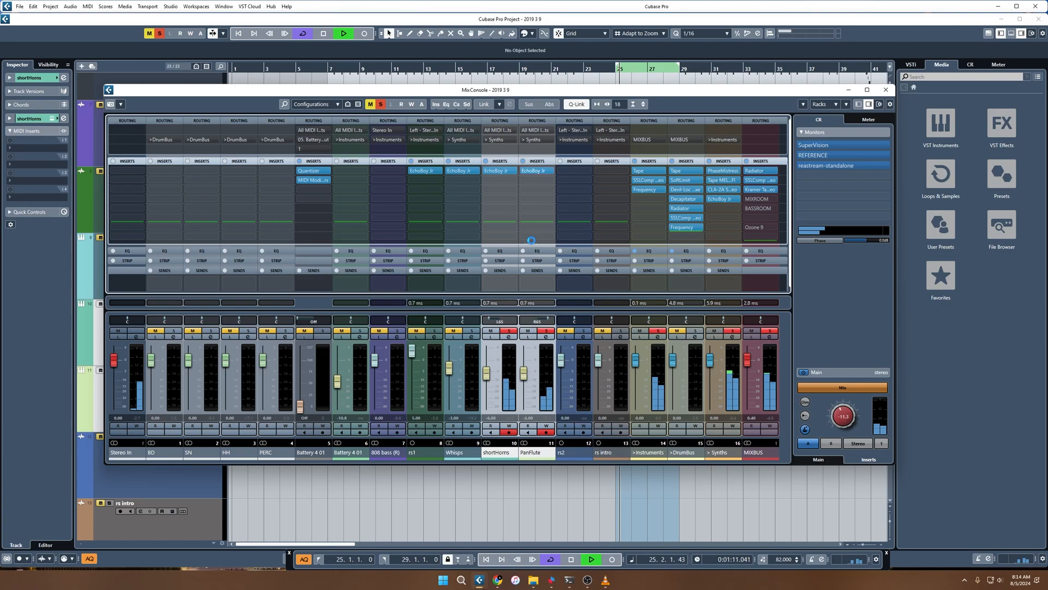
Adjust the mix of EchoBoy Jr. on PanFlute, and close the plug-in window.
click(533, 170)
drag(215, 175, 217, 162)
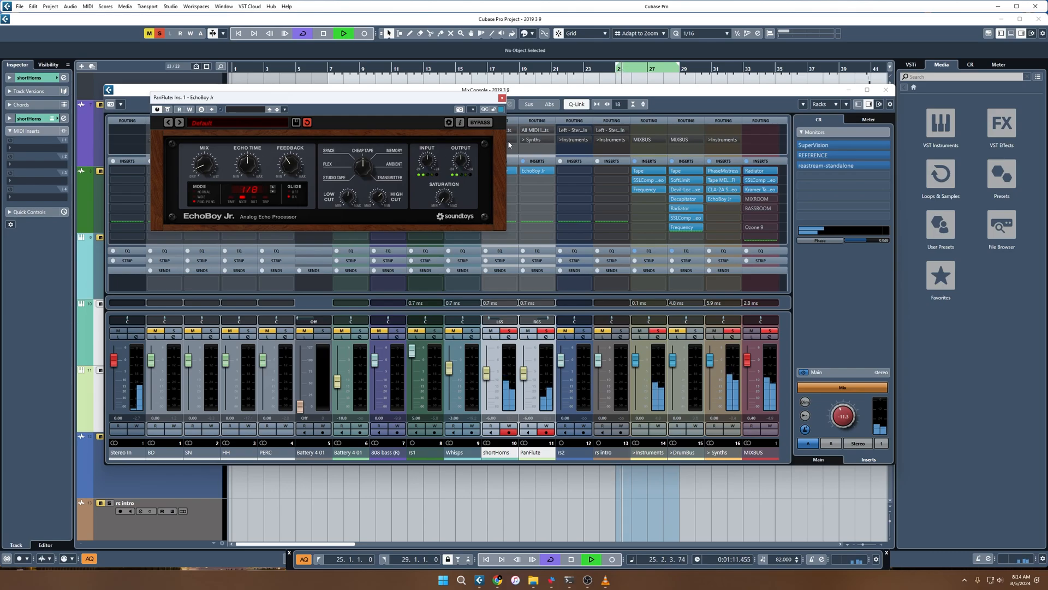
click(502, 99)
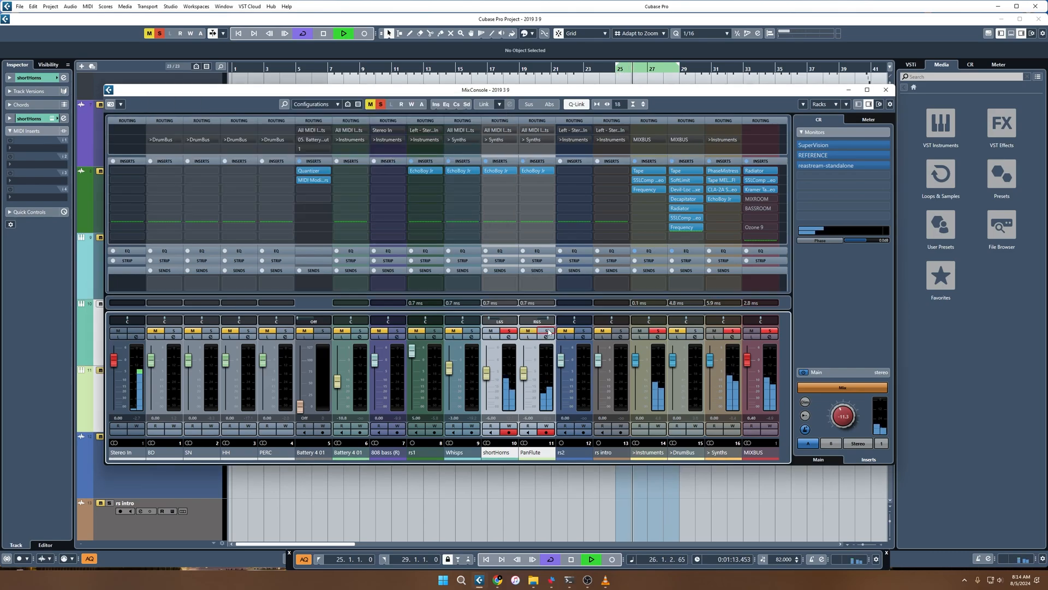
Unsolo shortHorns and PanFlute, and compare the full mix with EchoBoy Jr. bypassed on both linked channels.
click(547, 332)
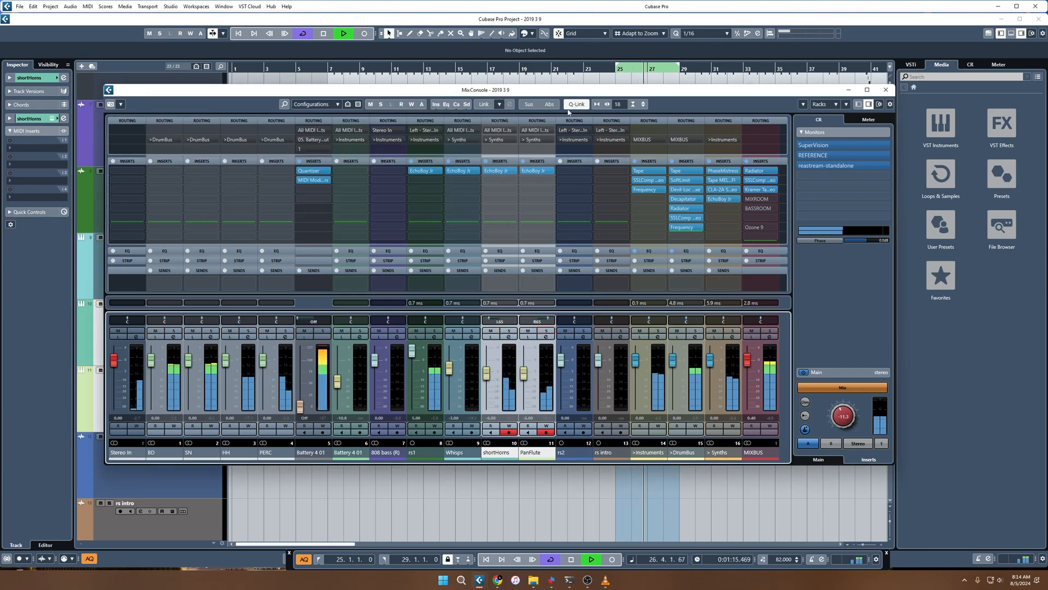
click(524, 171)
click(524, 171)
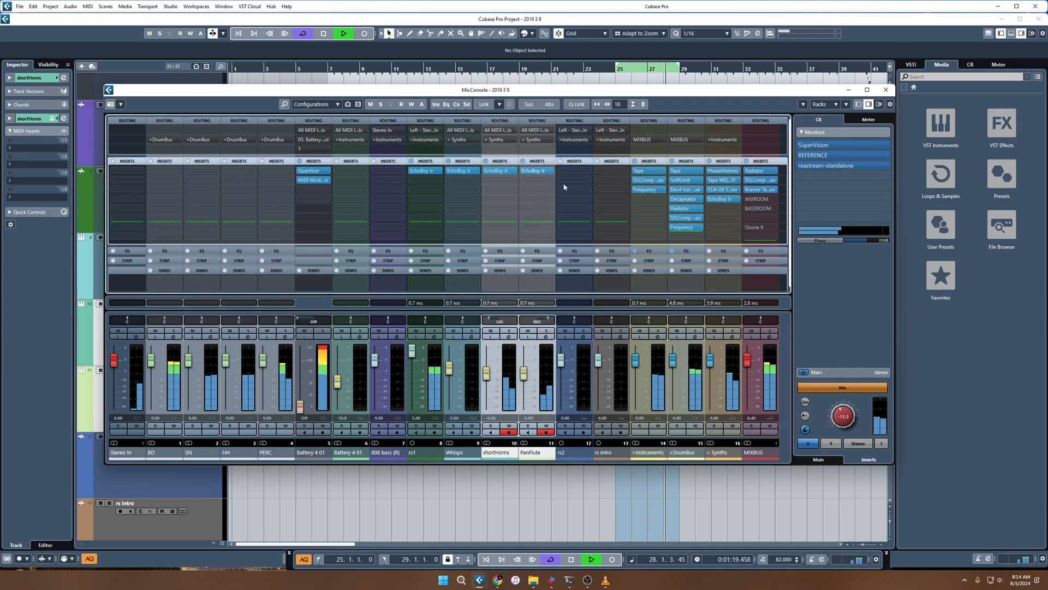
click(578, 105)
click(524, 172)
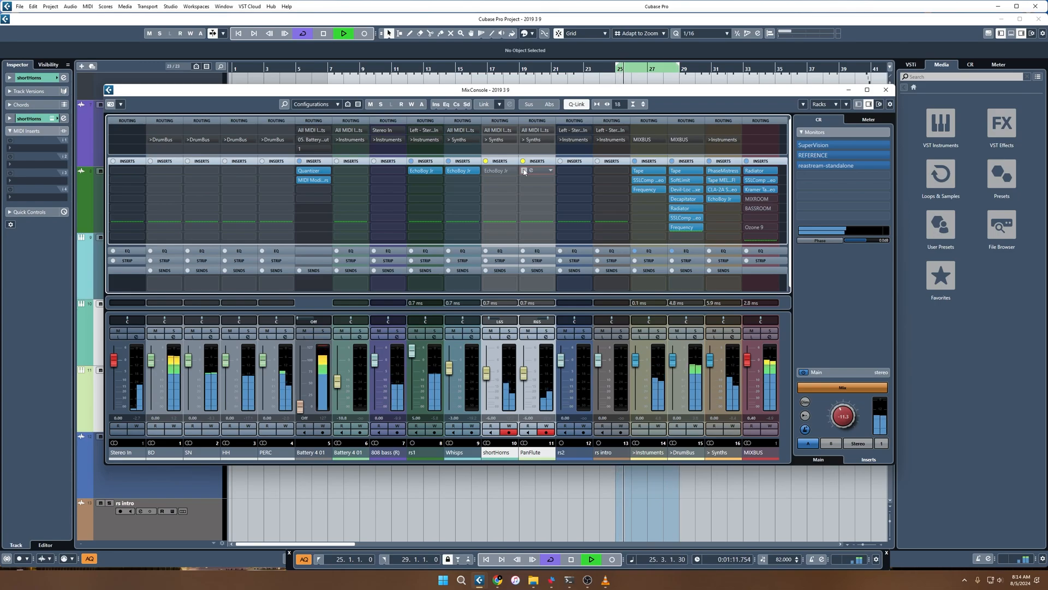
click(524, 171)
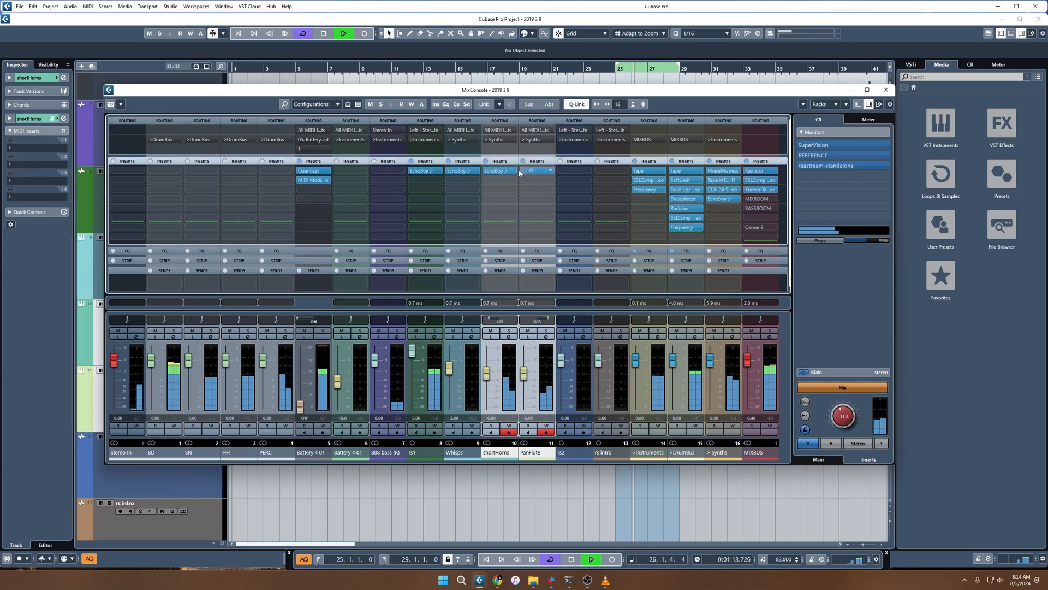
Close the mixer, and open the Battery 4 01 MIDI part in the lower-zone editor with playback stopped.
click(885, 89)
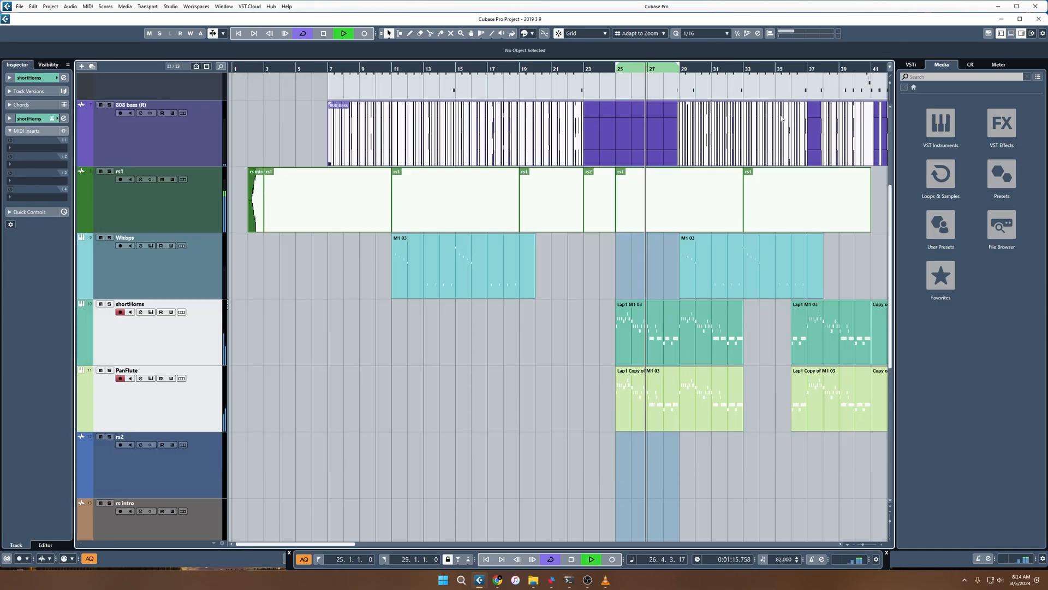
scroll(623, 300, up, 3)
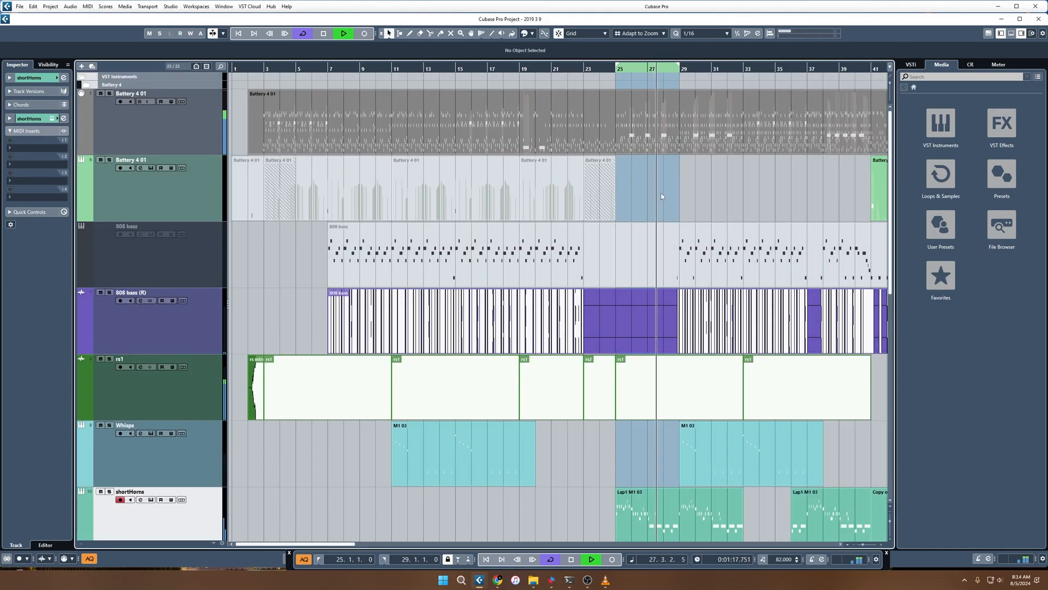
key(space)
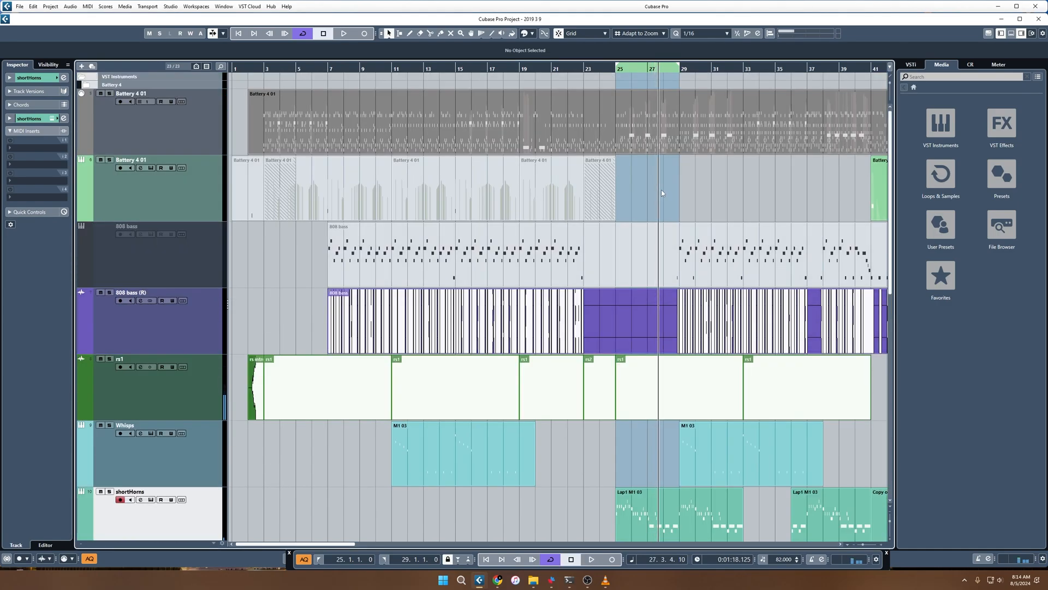
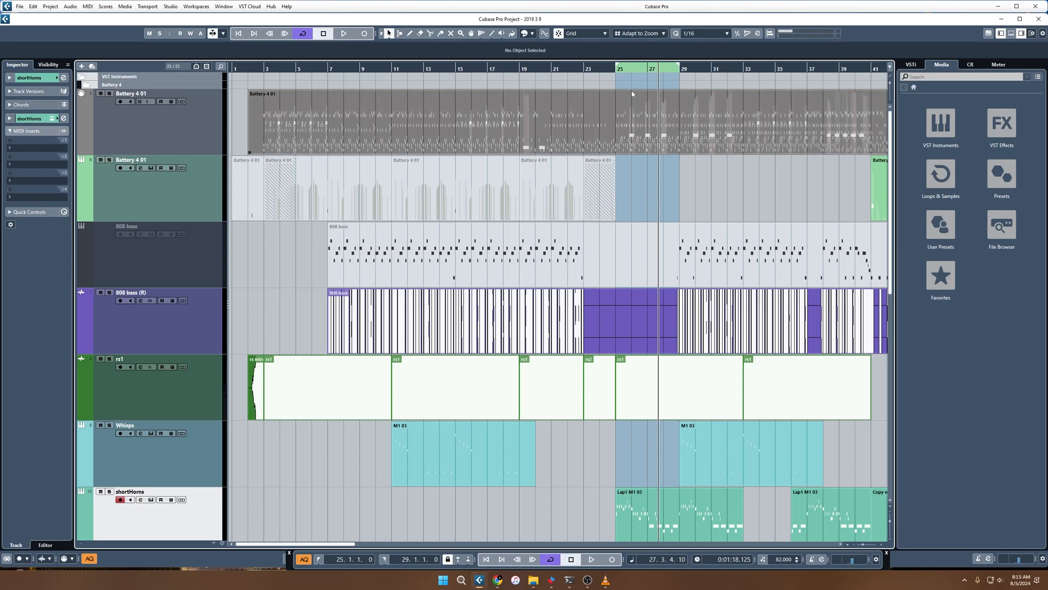
key(space)
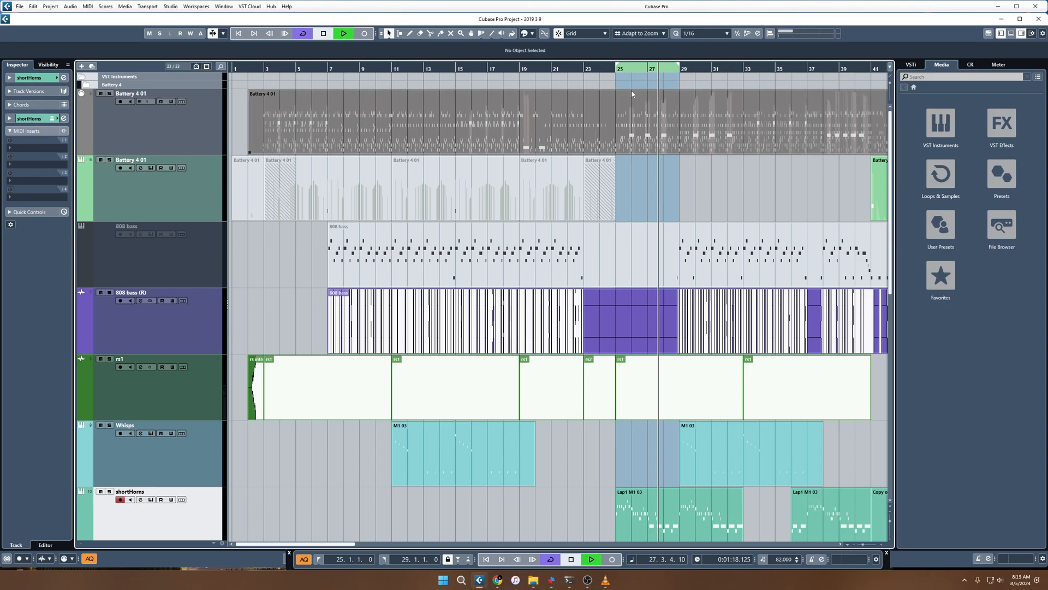
double_click(680, 148)
key(space)
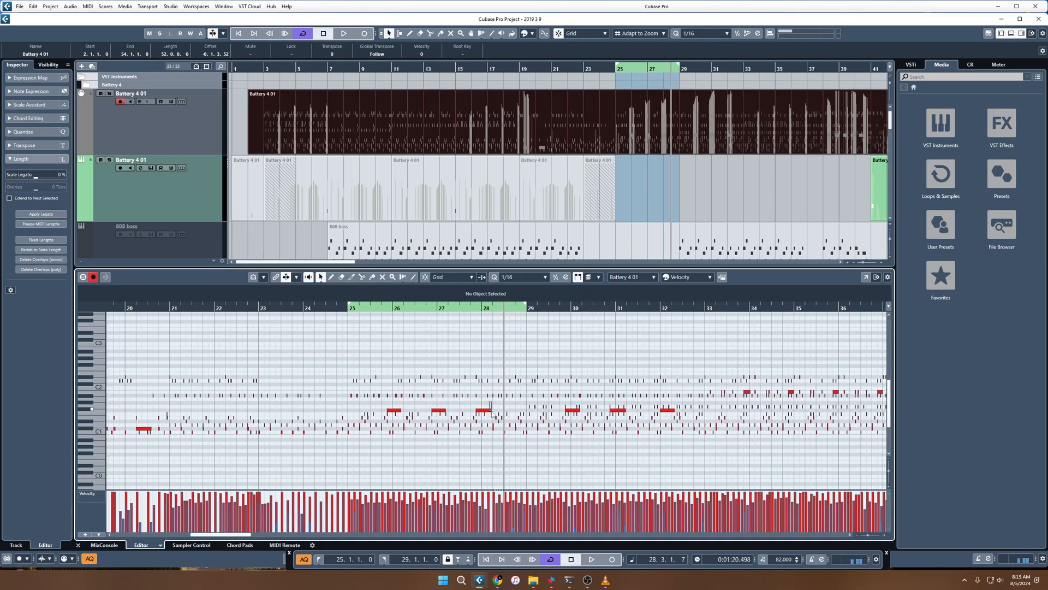
Select all F#1 notes in the Battery 4 01 part, lower their velocity, and play the cycle range.
click(485, 411)
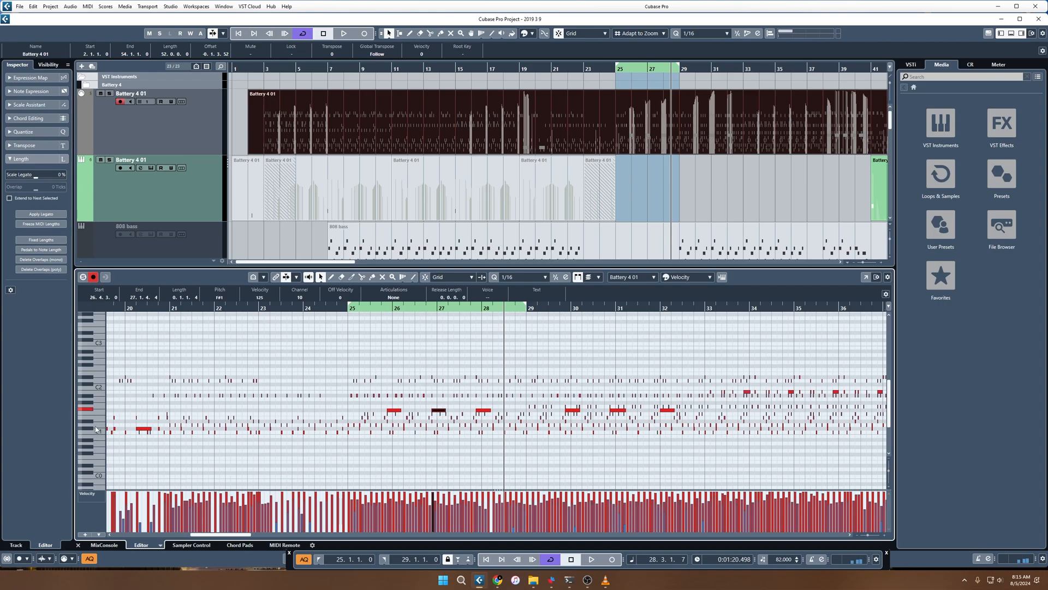
ctrl+click(86, 410)
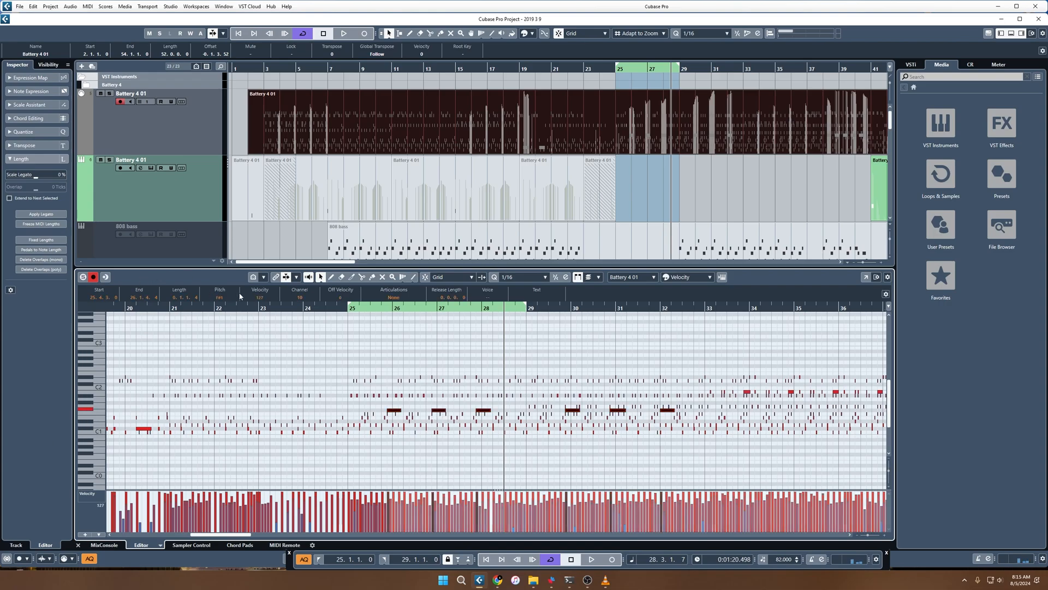
key(space)
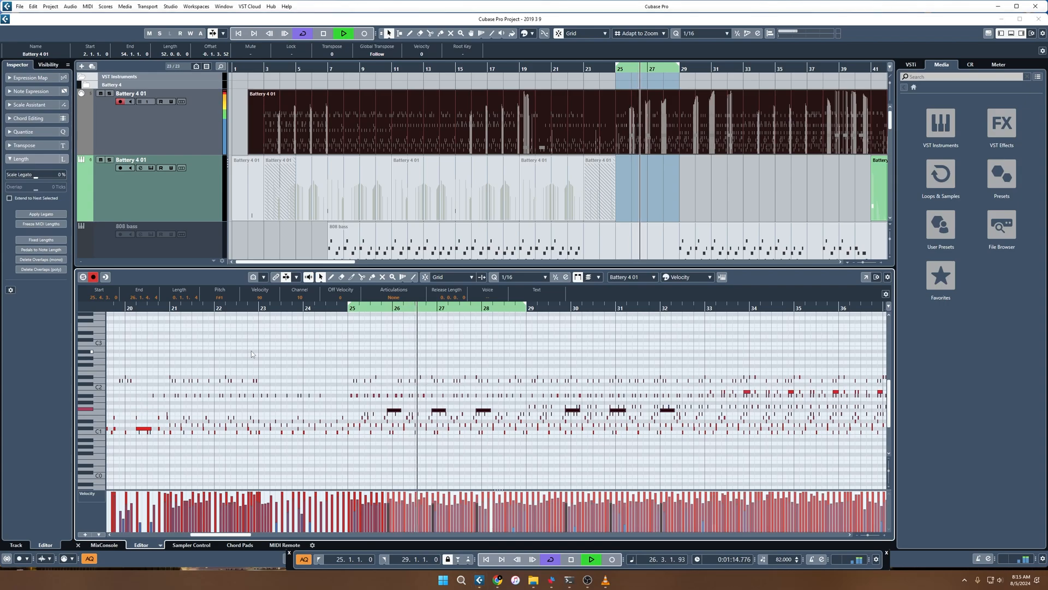
Reopen the mixer, copy the PanFlute EchoBoy Jr. insert to the first slot of PERC, and audition PERC soloed with its plug-in window open.
key(F3)
key(space)
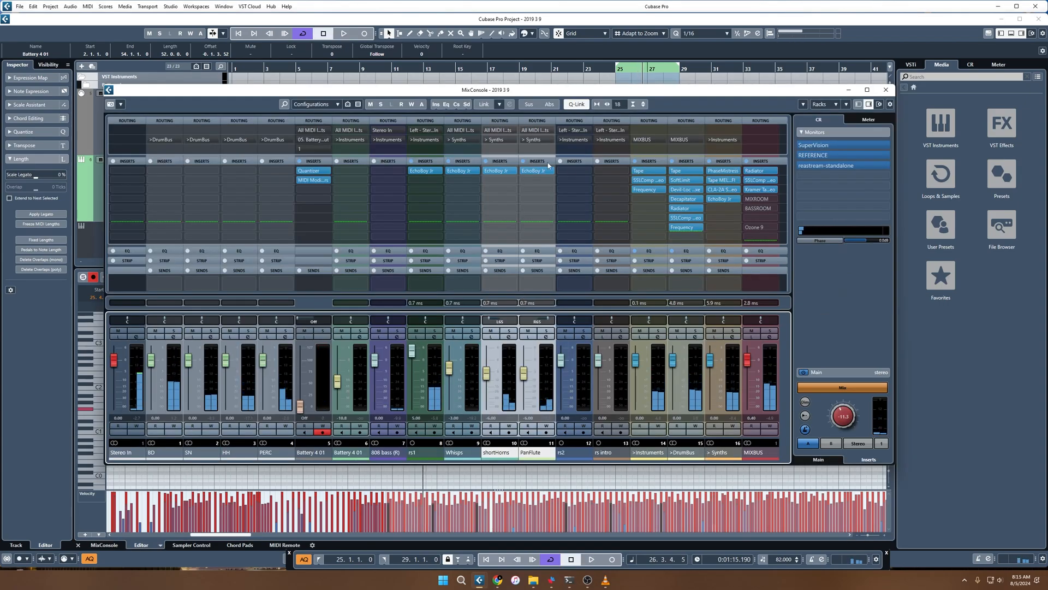
mouse_move(536, 170)
mouse_down()
mouse_move(259, 174)
mouse_move(282, 175)
mouse_move(278, 190)
mouse_move(537, 171)
mouse_up()
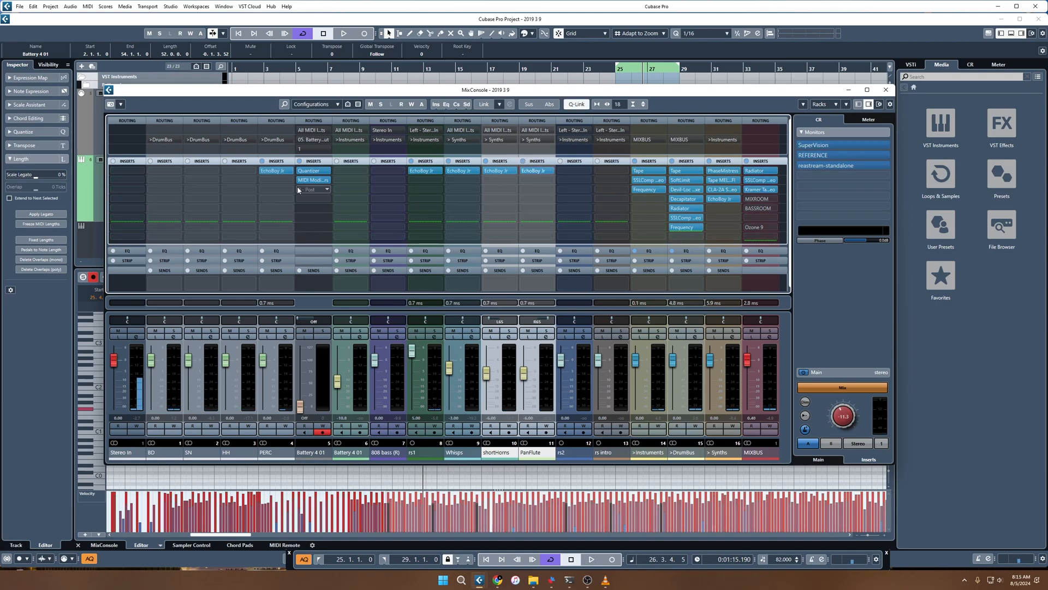
click(281, 332)
key(space)
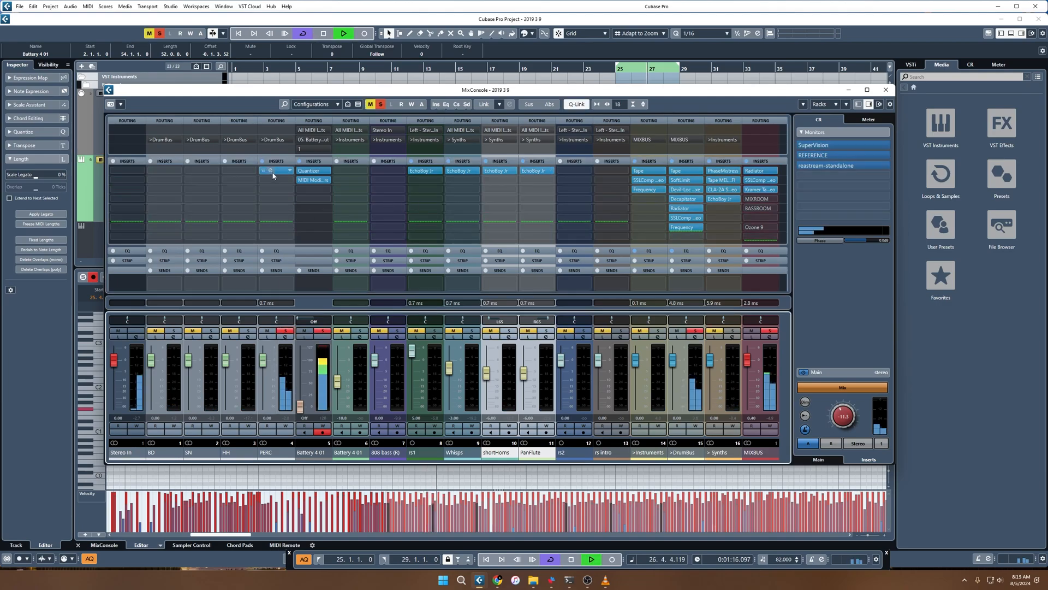
click(267, 173)
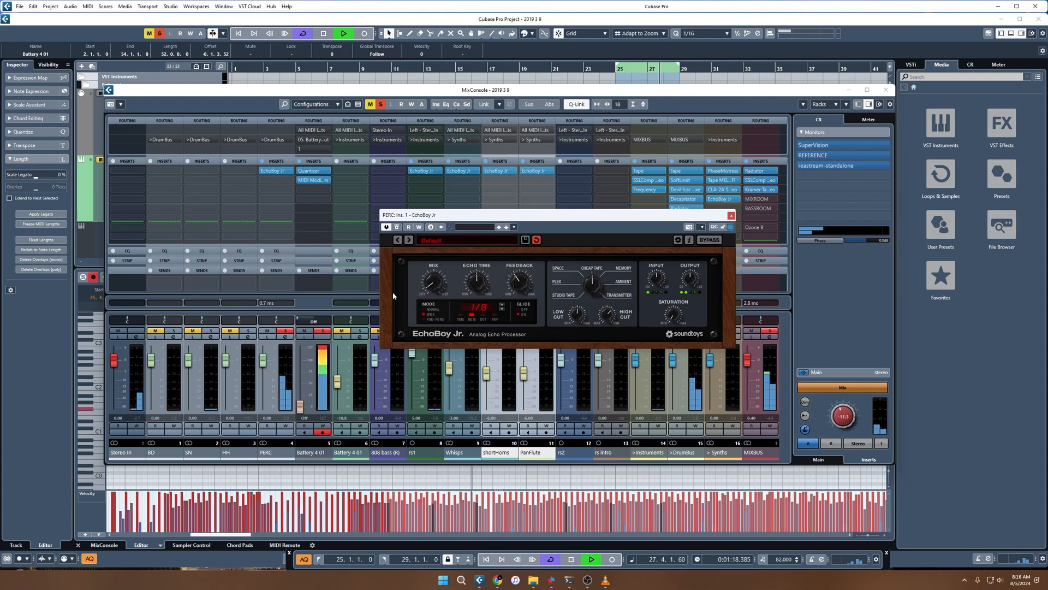
Enable the low-cut filter in the PERC channel settings with a 6 dB slope at about 313.5 Hz.
click(285, 337)
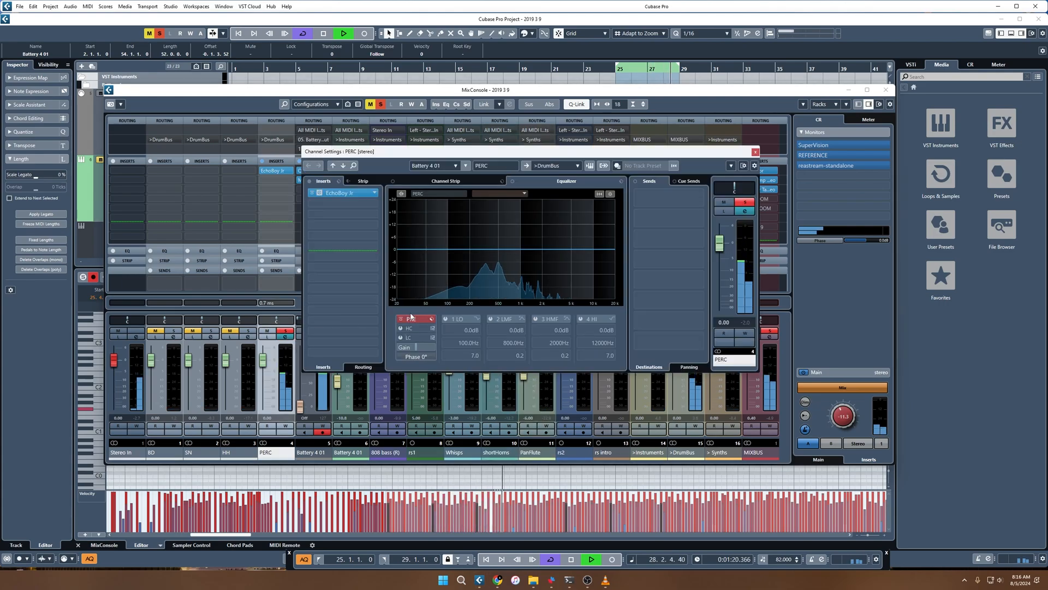
click(412, 338)
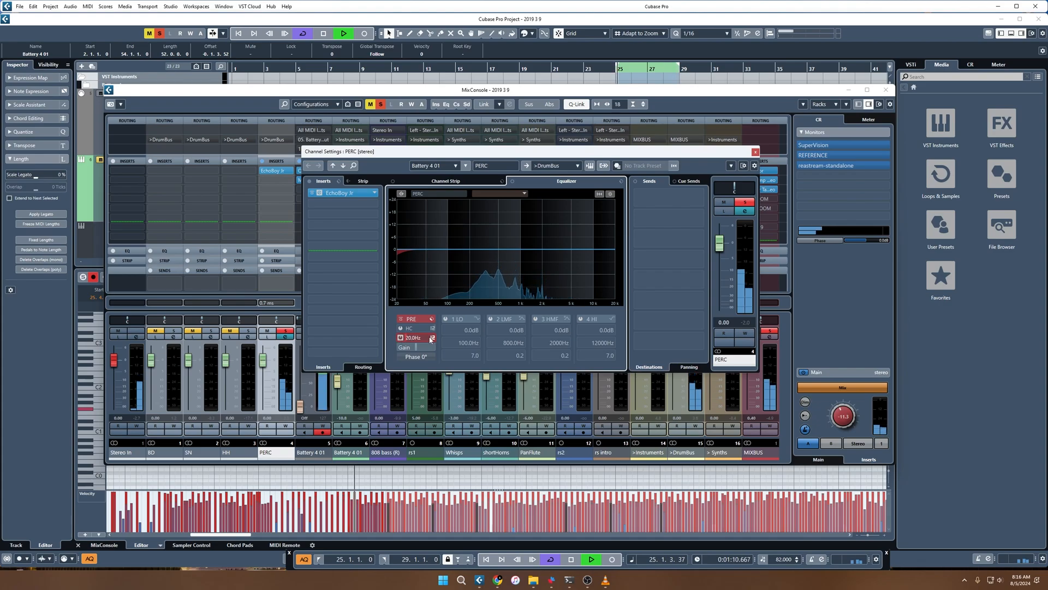
click(430, 338)
click(438, 342)
scroll(430, 340, up, 5)
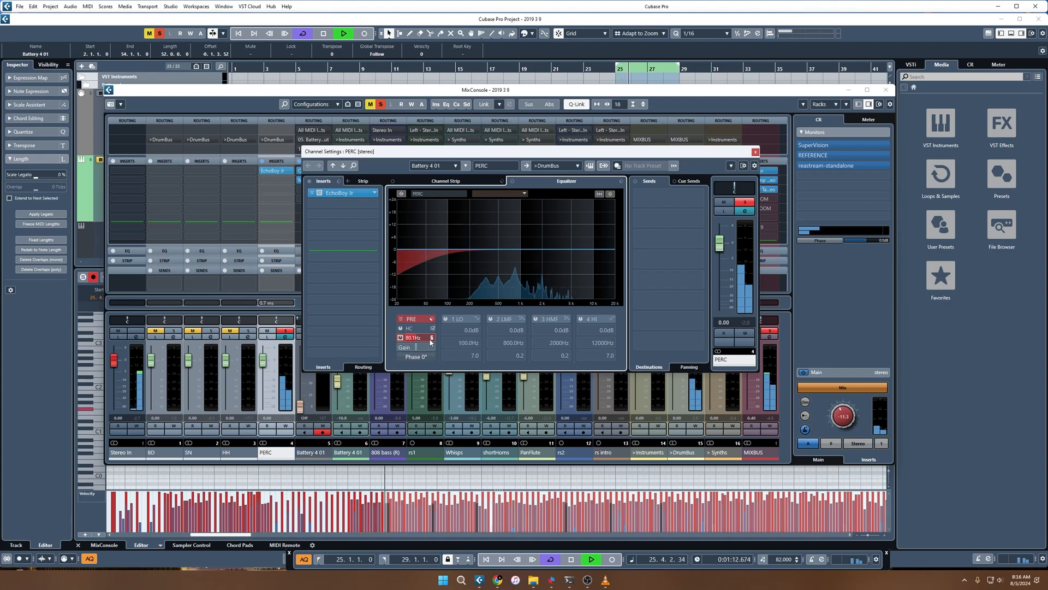
scroll(431, 339, up, 5)
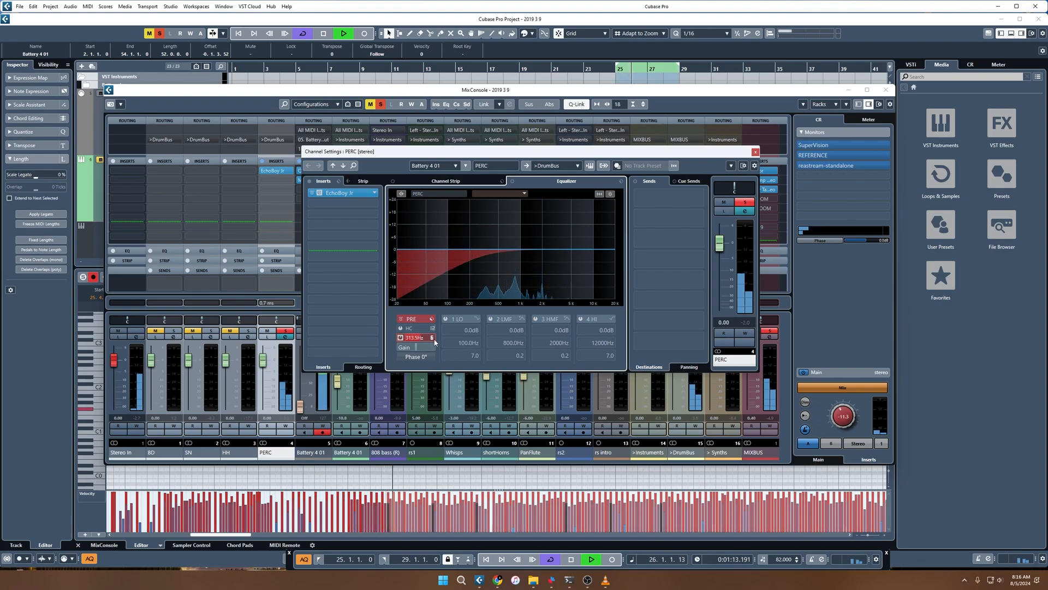
Unsolo PERC, and compare the full mix with the PERC channel's EchoBoy Jr. bypassed and active.
click(287, 331)
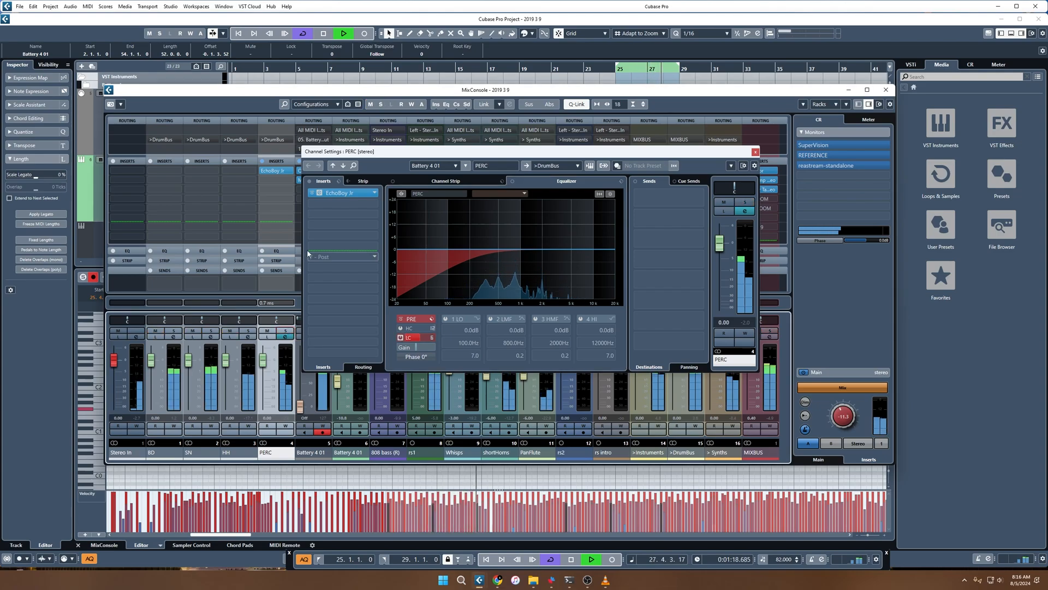
click(263, 170)
click(264, 170)
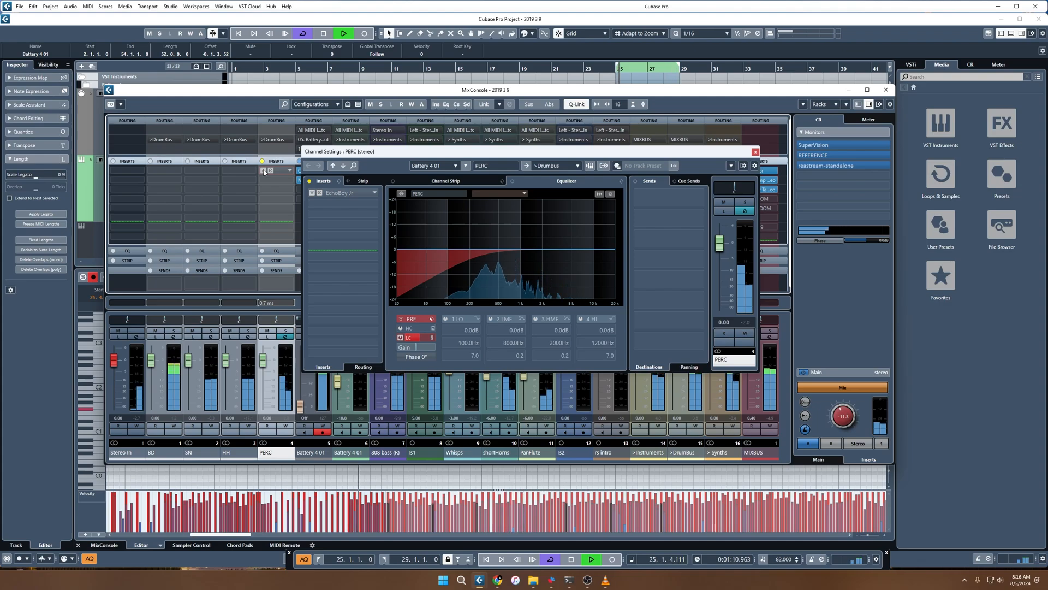
click(263, 170)
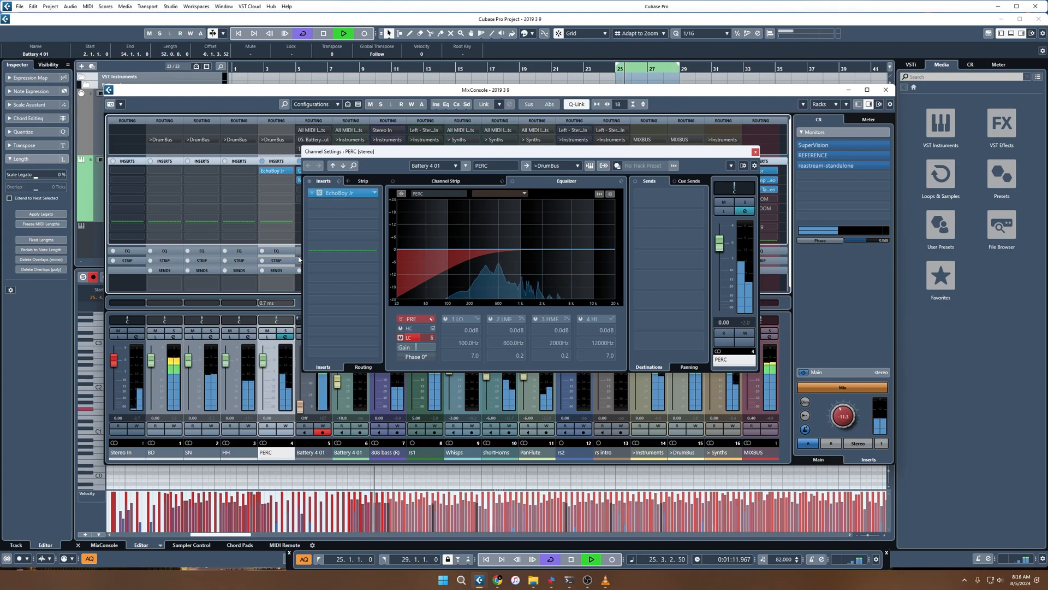
Close the PERC channel settings, the mixer and the PERC EchoBoy Jr. window to return to the project tracks.
click(755, 152)
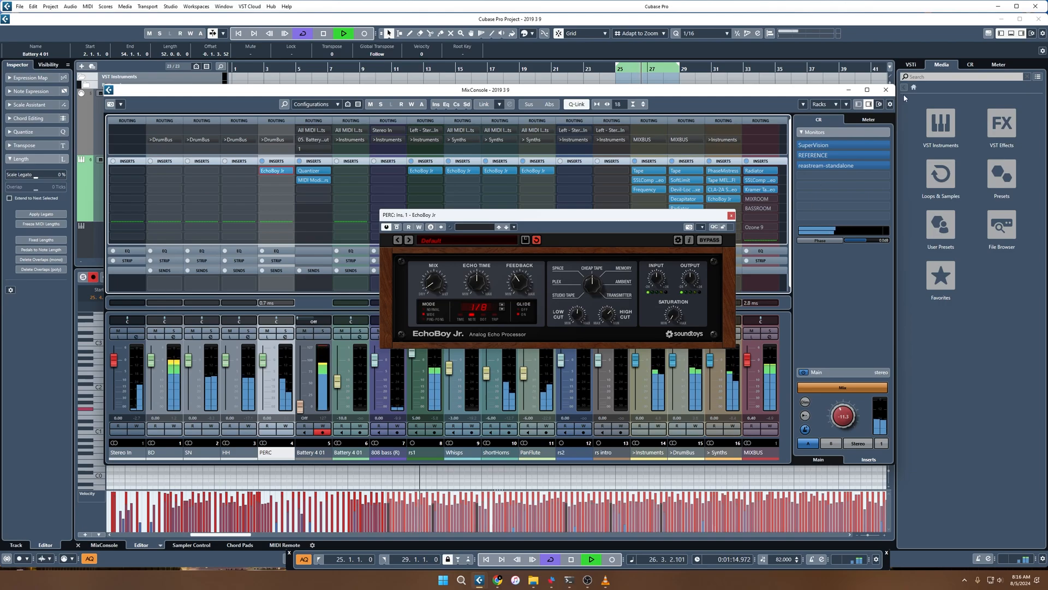
click(886, 90)
click(731, 215)
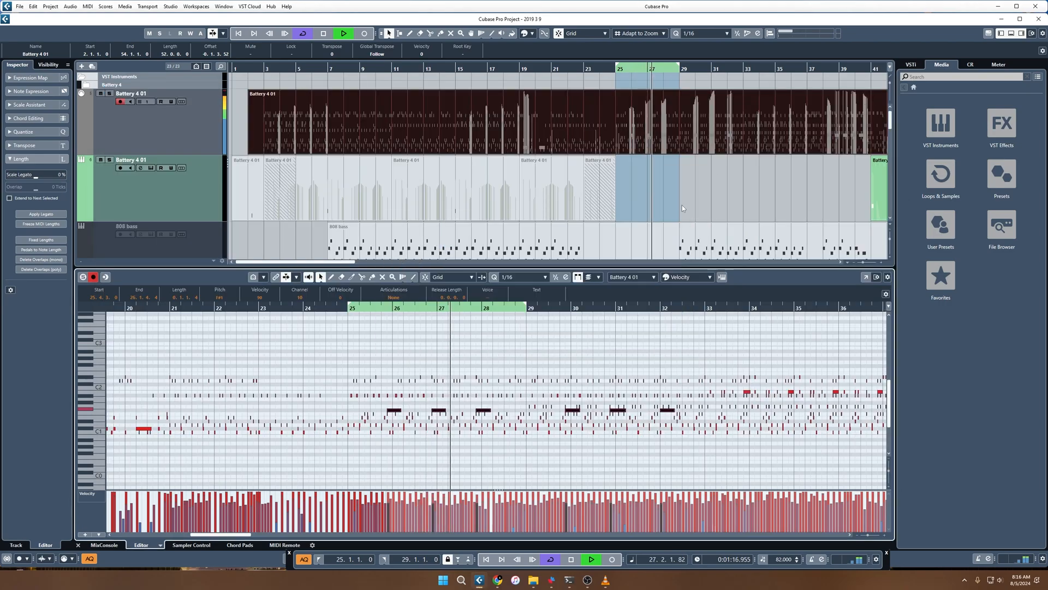
scroll(857, 136, down, 1)
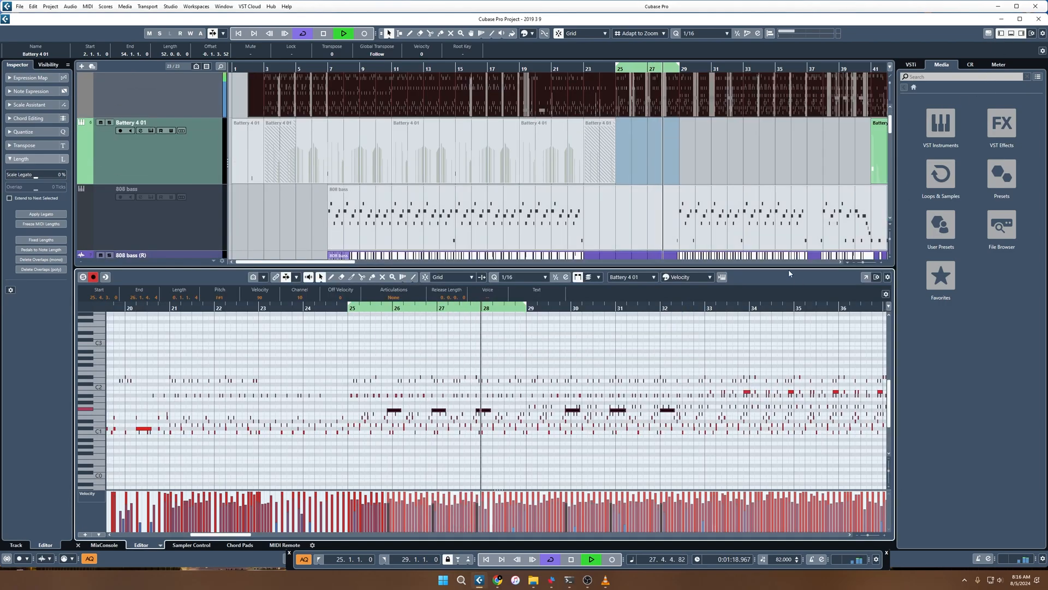
Select all notes on the key of the long Battery 4 01 notes, lower their velocity, and close the key editor.
mouse_move(781, 267)
mouse_down()
mouse_move(781, 319)
mouse_move(781, 287)
mouse_up()
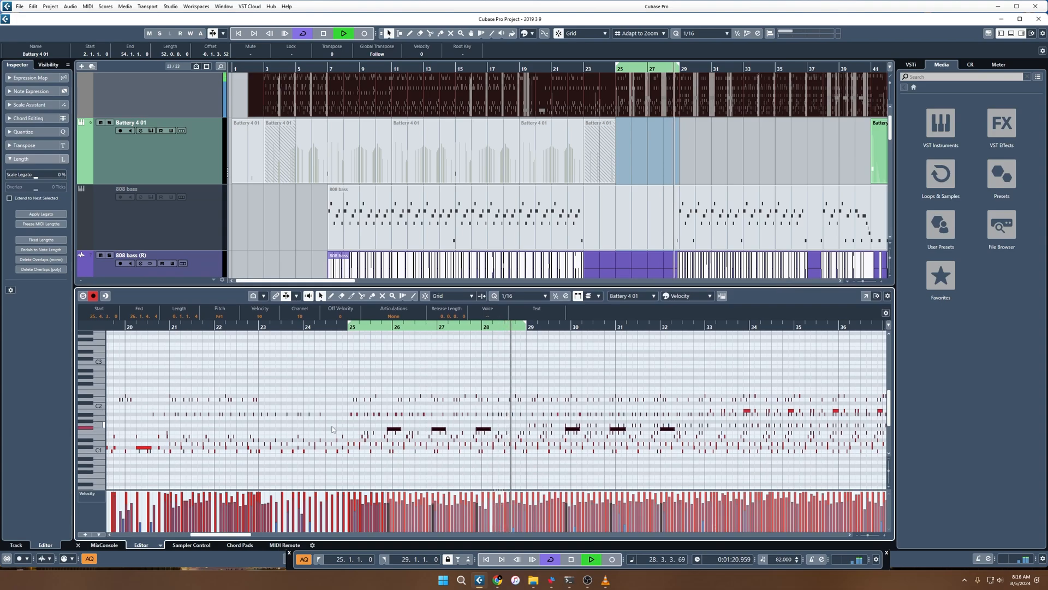
ctrl+click(89, 425)
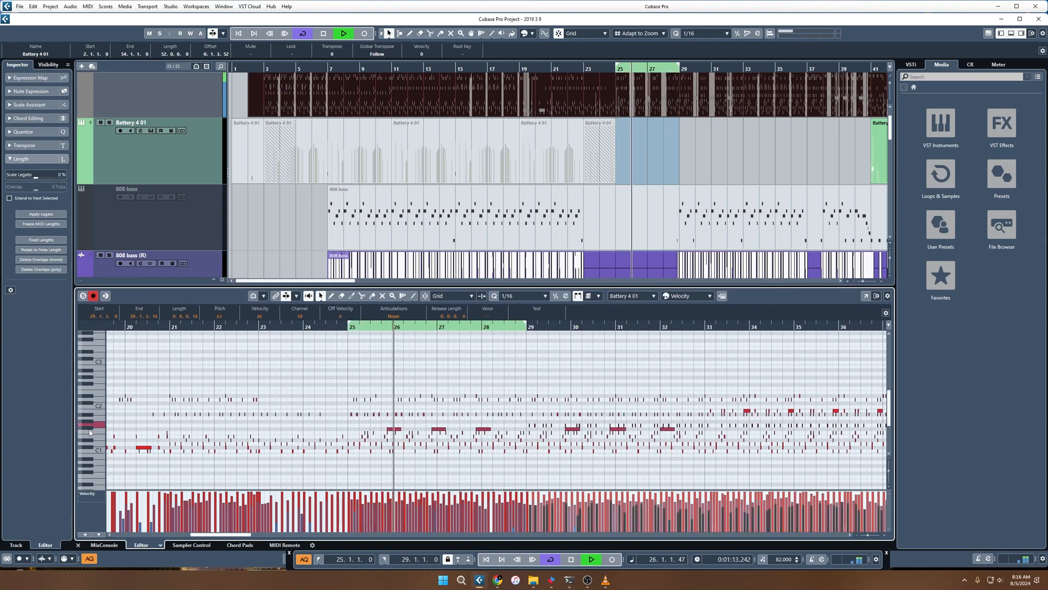
ctrl+click(89, 429)
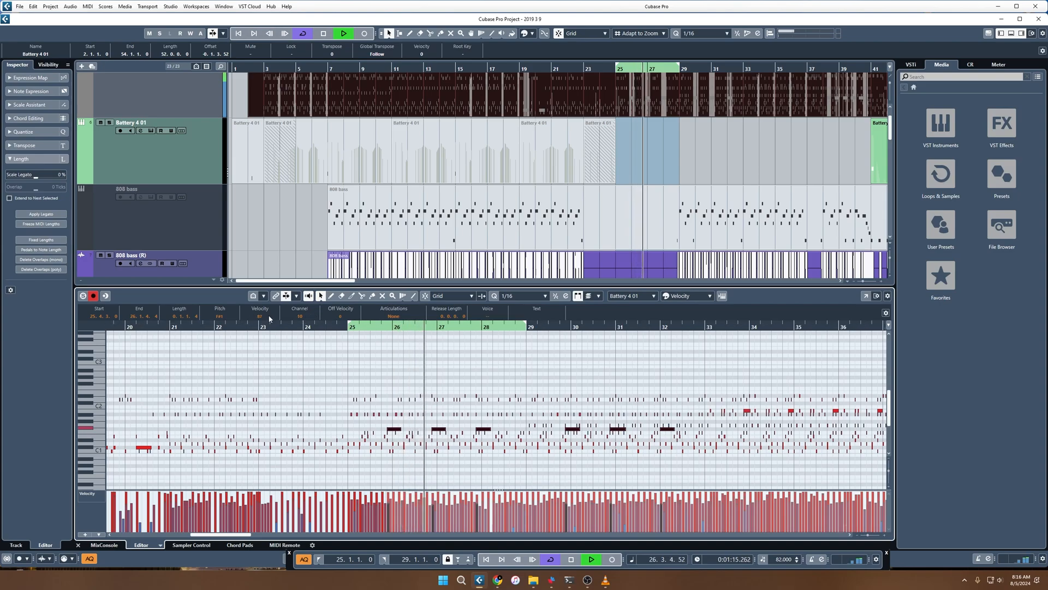
scroll(269, 318, down, 8)
scroll(268, 318, down, 2)
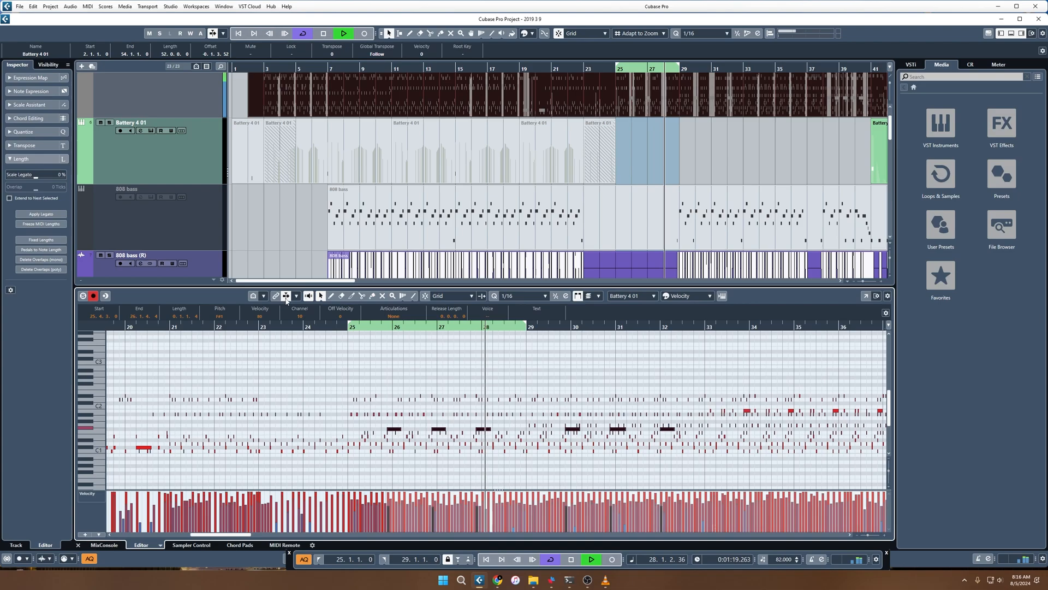
click(1011, 34)
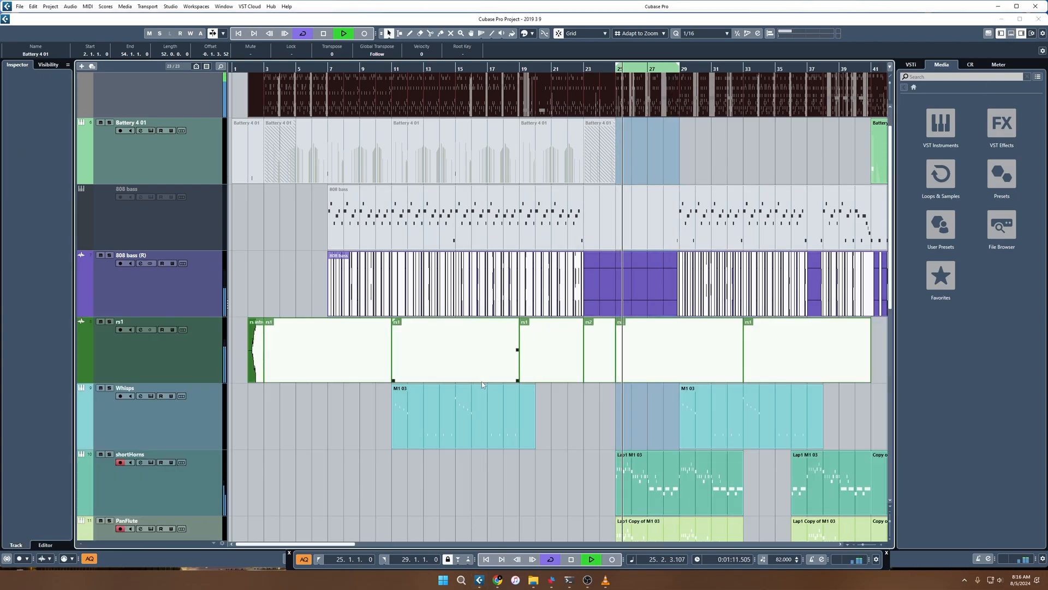
Stop playback and, from the SN mixer channel, add a stereo ValhallaVintageVerb effect track named +DrumReverb, routed to >DrumBus.
key(F3)
key(space)
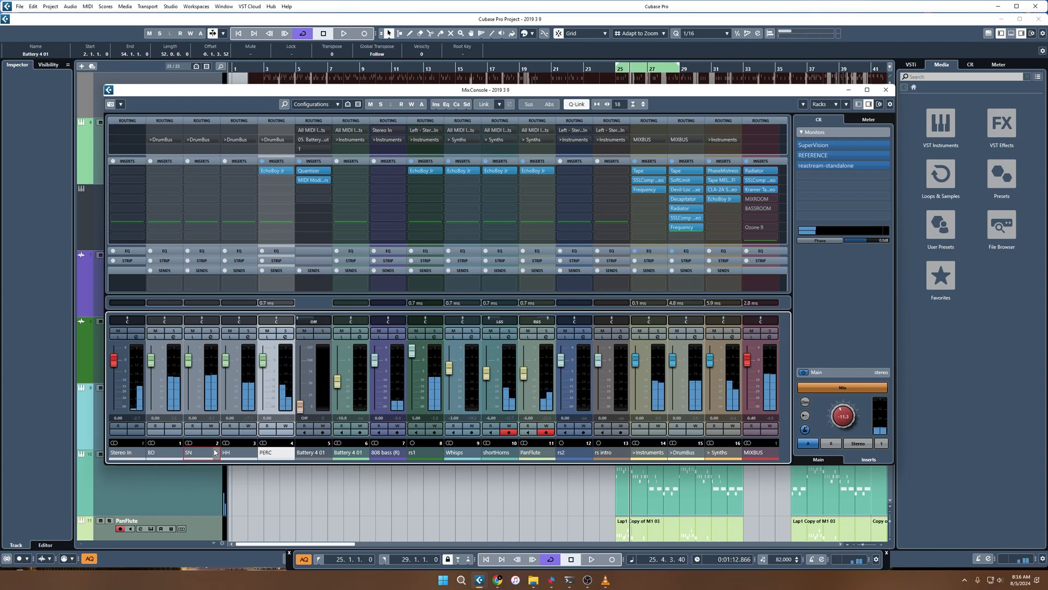
click(217, 445)
key(shift+f)
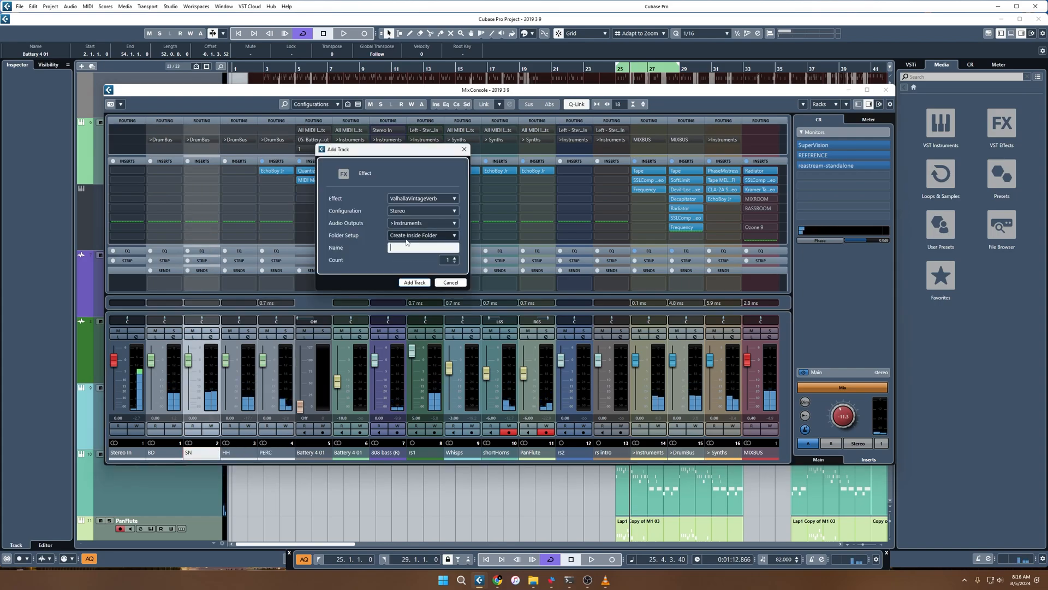
click(436, 224)
click(426, 302)
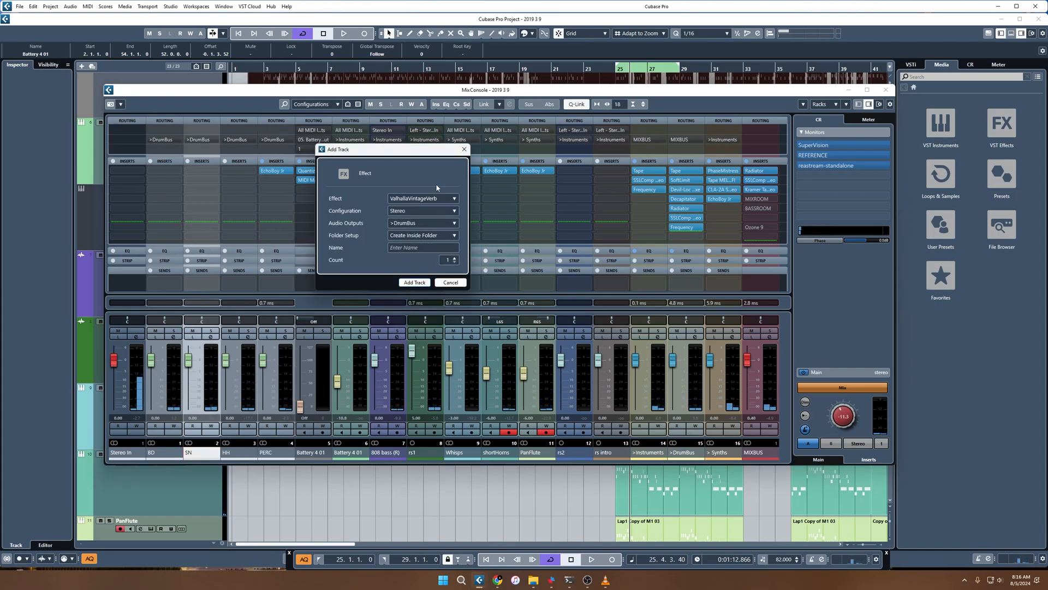
click(404, 249)
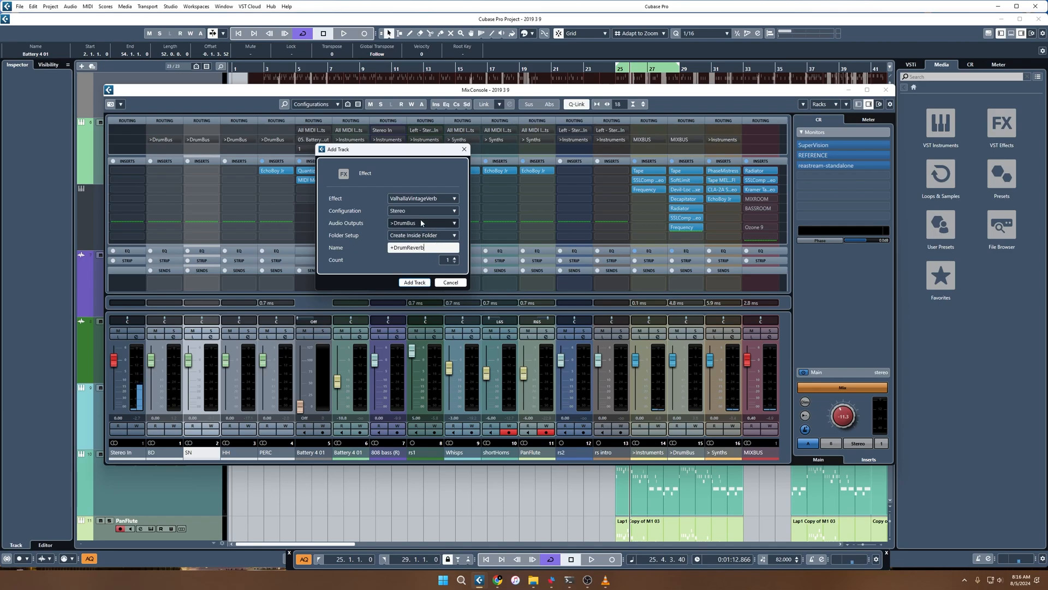
click(420, 284)
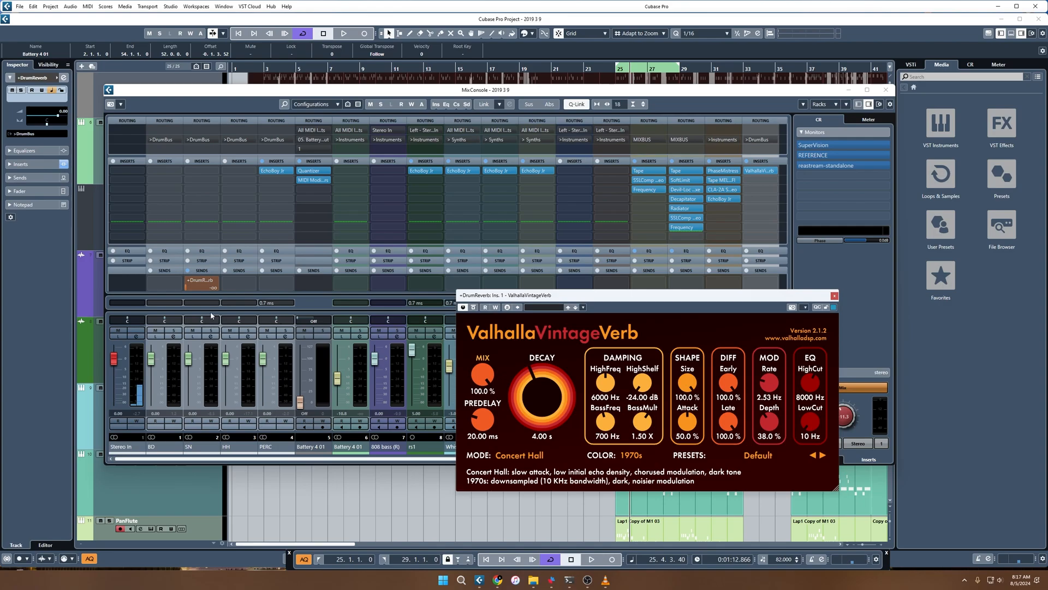
Load the Large Wood Room preset from the Rooms category in the +DrumReverb ValhallaVintageVerb.
click(770, 452)
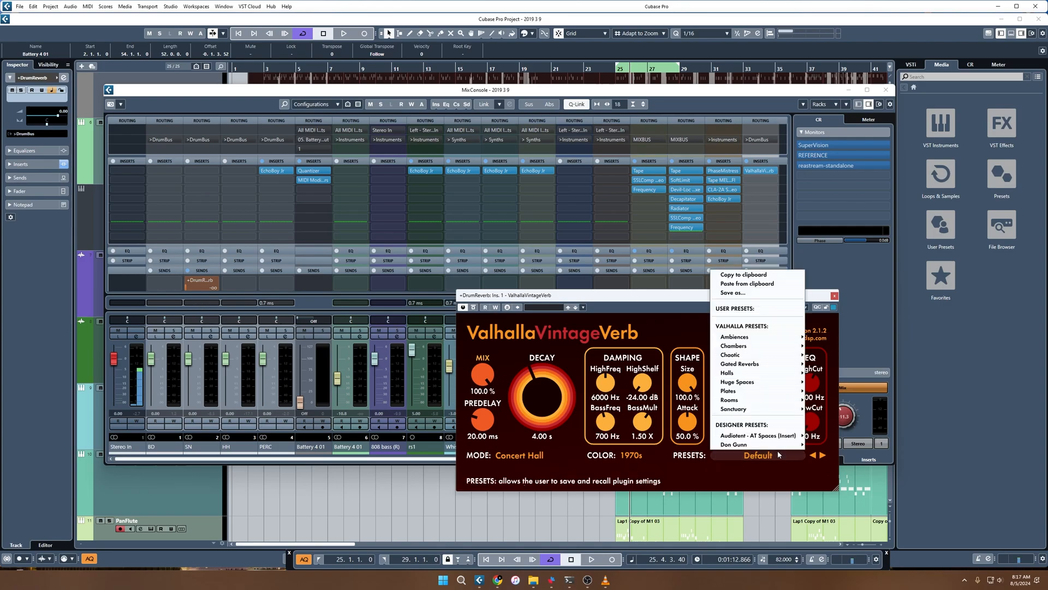
mouse_move(774, 408)
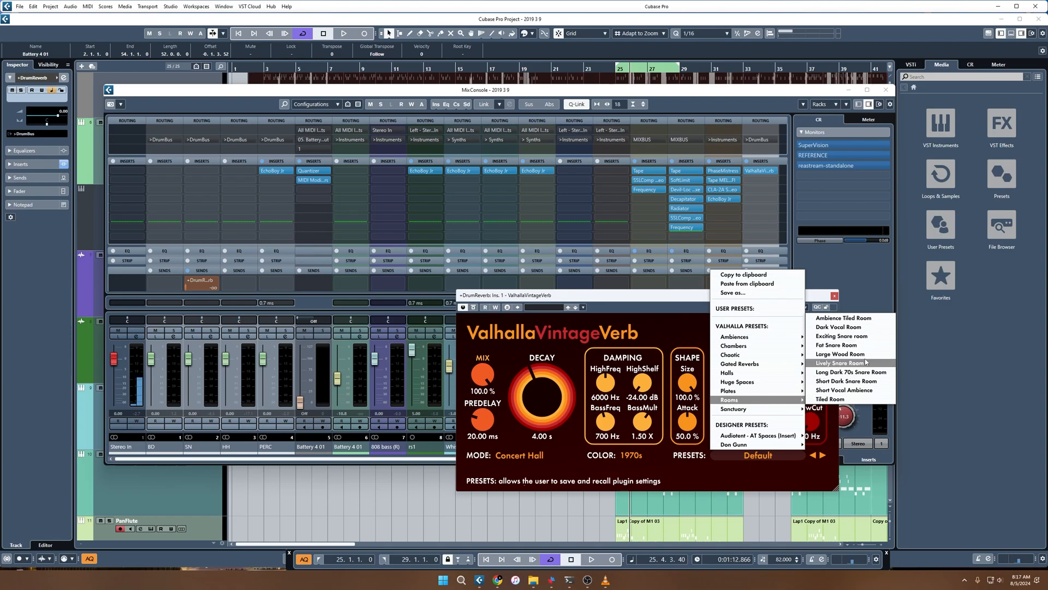
click(875, 355)
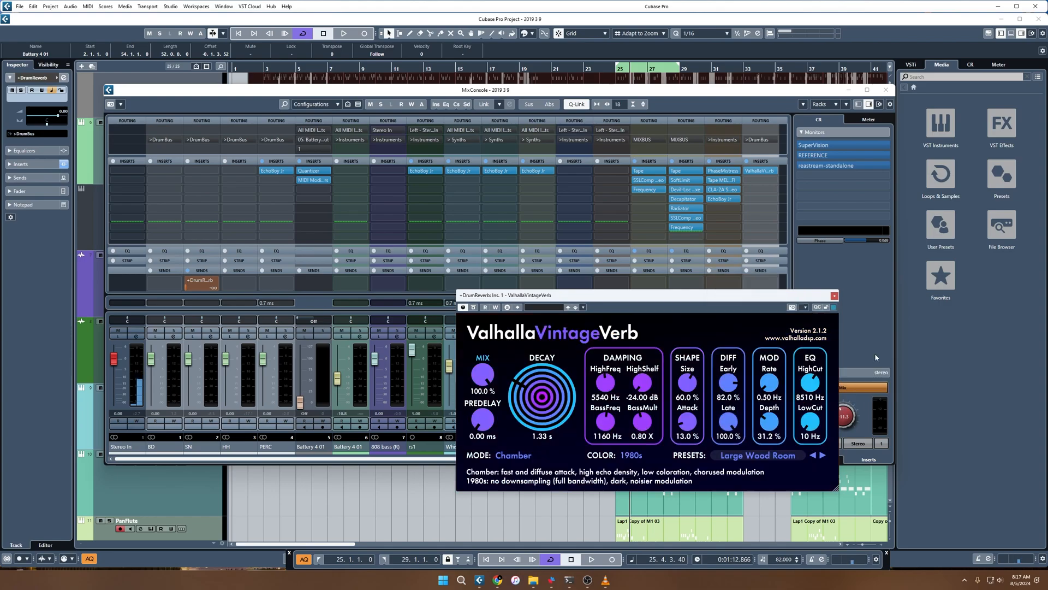
Solo SN during playback, set its +DrumReverb send to about -19.2 dB, and compare the send bypassed and active.
click(212, 332)
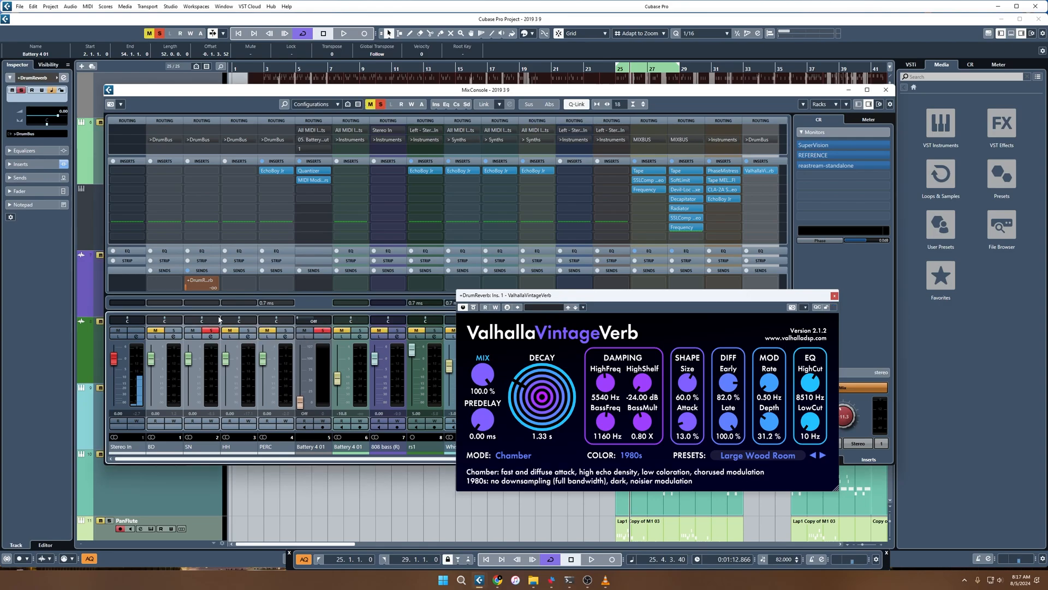
key(space)
drag(188, 291, 210, 291)
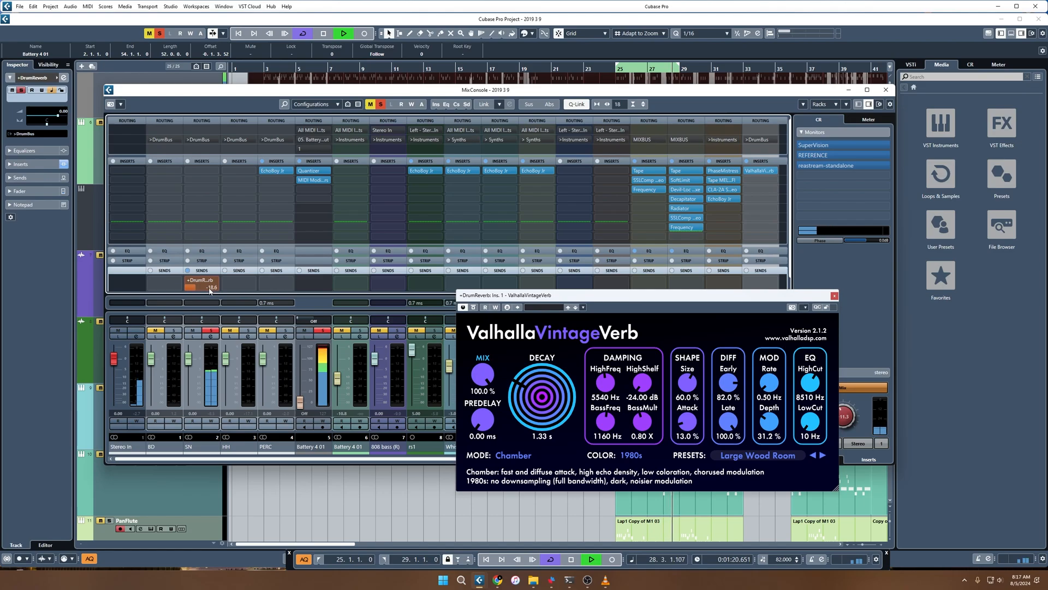
drag(209, 290, 209, 291)
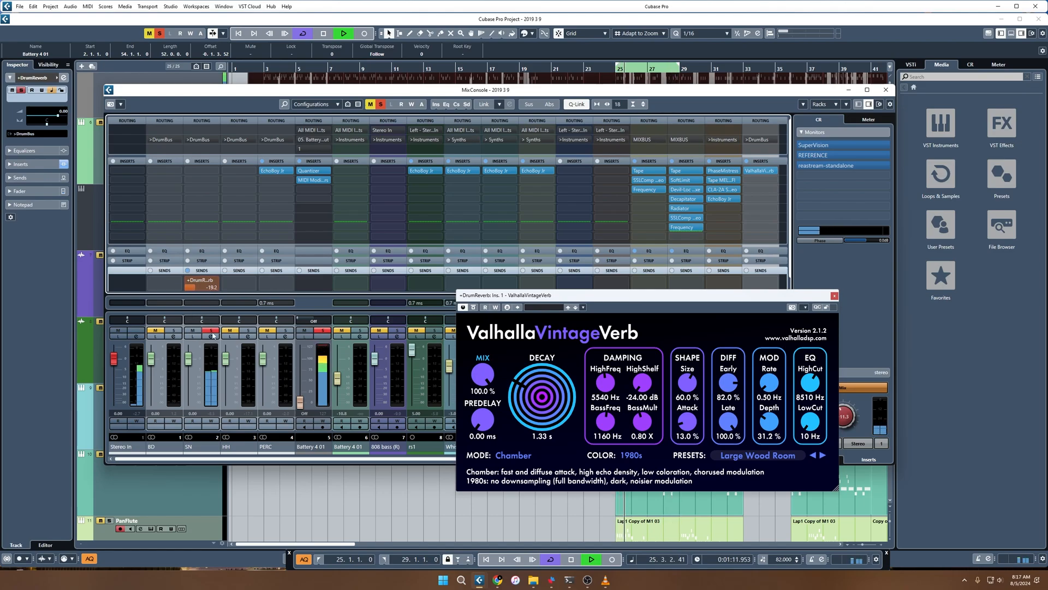
click(189, 282)
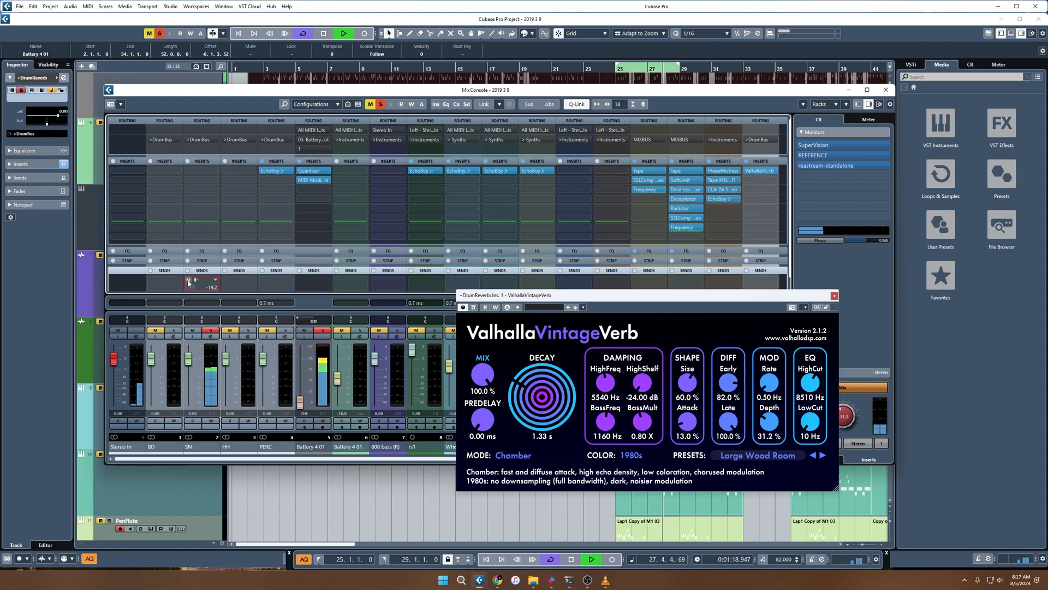
click(189, 280)
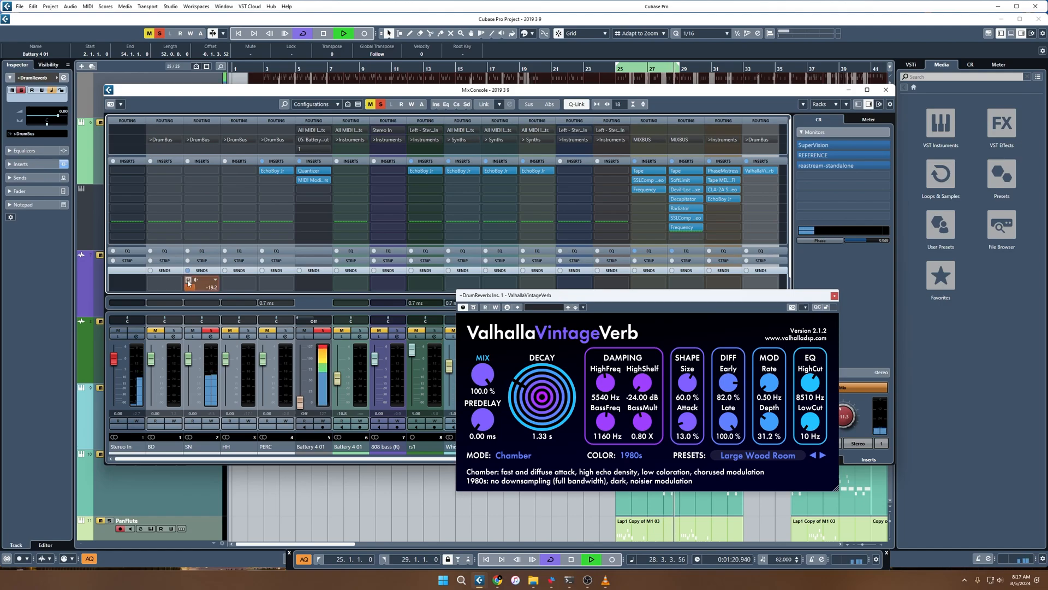
Solo HH alongside SN, and add an active HH send to +DrumReverb at about -18.7 dB.
click(228, 331)
click(239, 281)
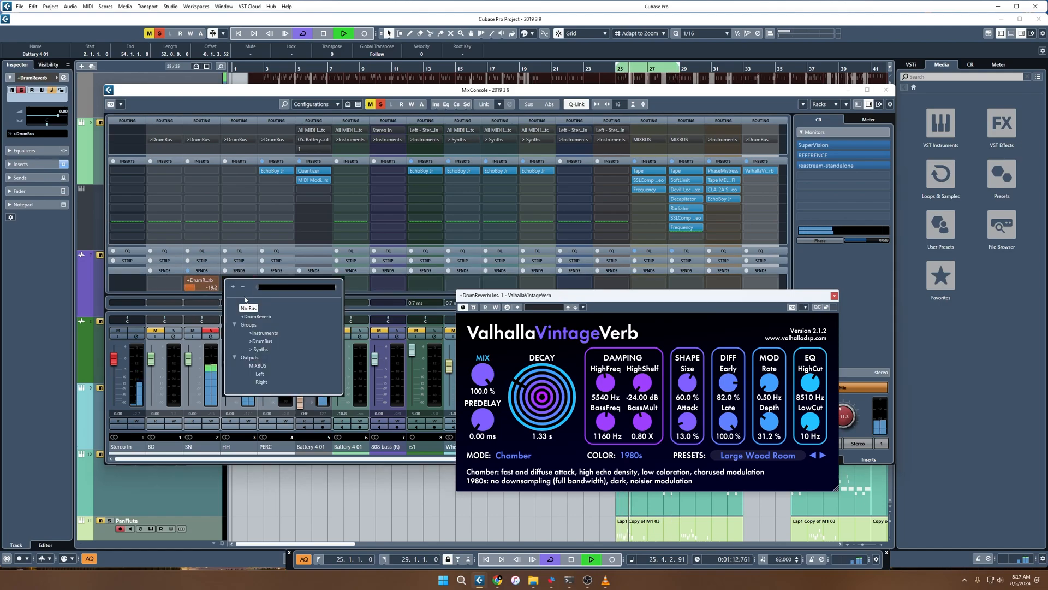
click(268, 319)
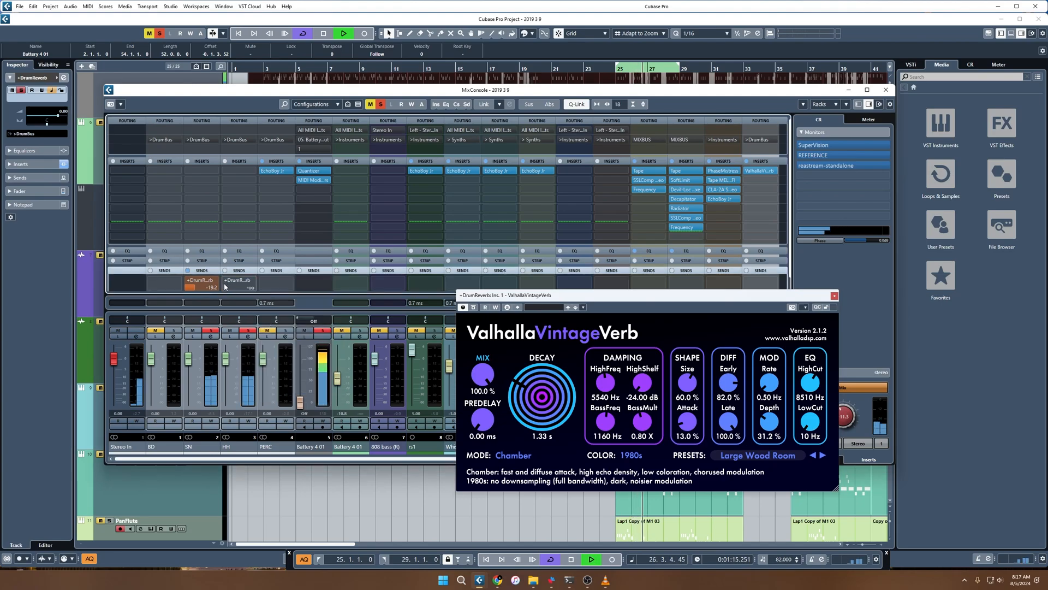
click(226, 280)
drag(235, 288, 262, 292)
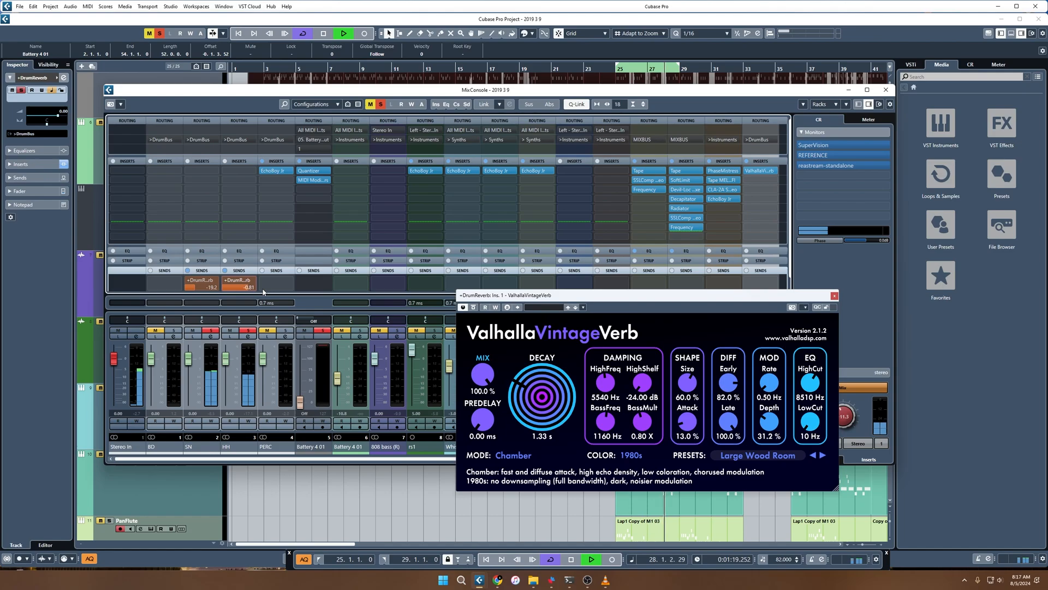
drag(262, 292, 253, 289)
scroll(253, 290, down, 5)
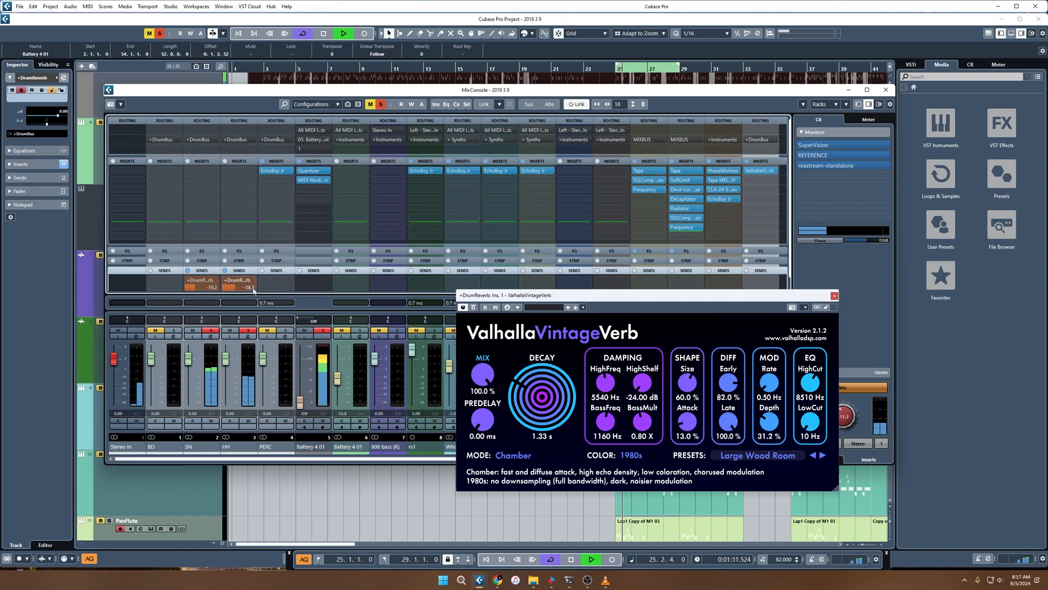
scroll(253, 290, down, 1)
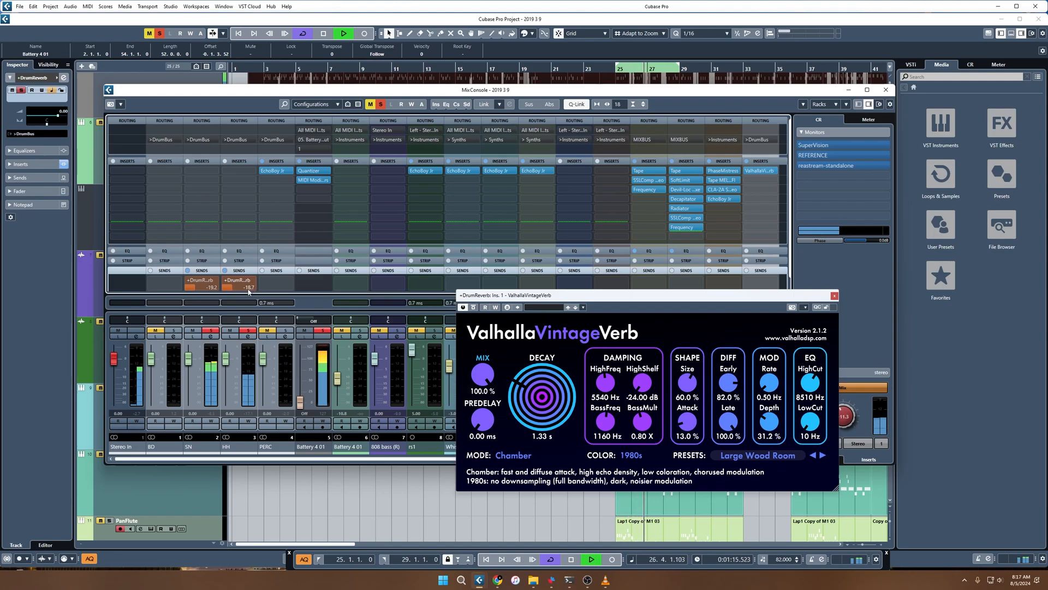
Add a PERC send to +DrumReverb at about -16.4 dB, and trim the HH send to -20.1 dB.
click(276, 283)
click(295, 316)
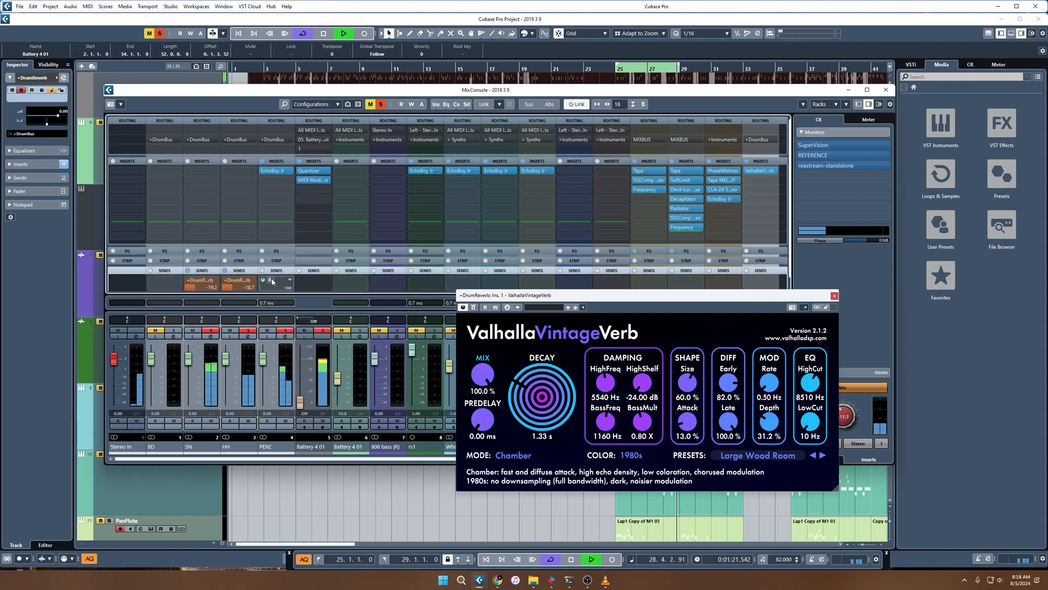
drag(275, 291, 287, 291)
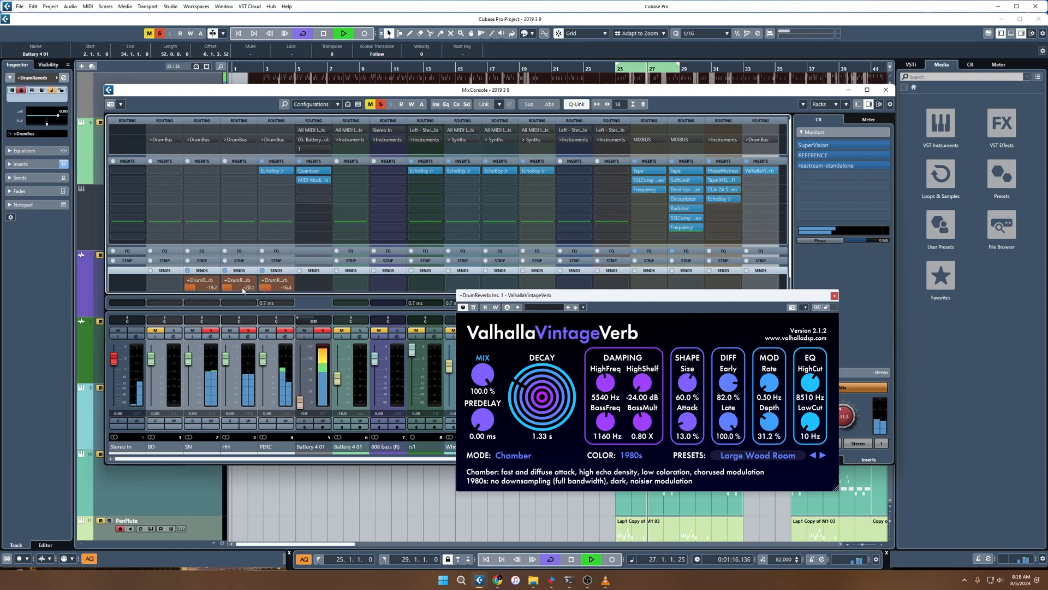
Trim the SN reverb send to -20.6 dB, adjust the PERC send to -17.3 dB while soloed, and clear the solo.
scroll(202, 289, down, 2)
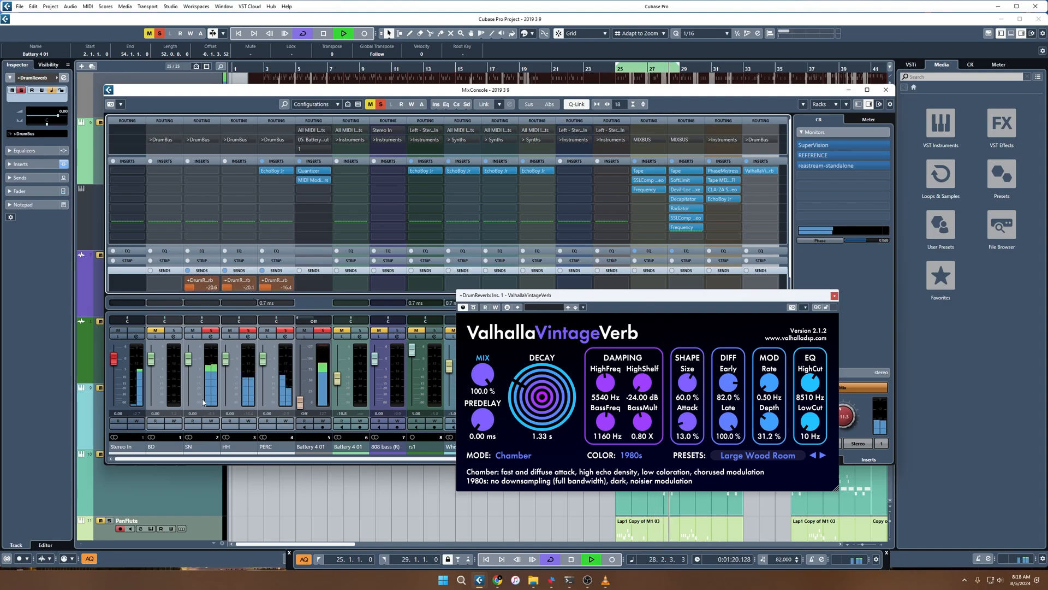
scroll(289, 288, down, 1)
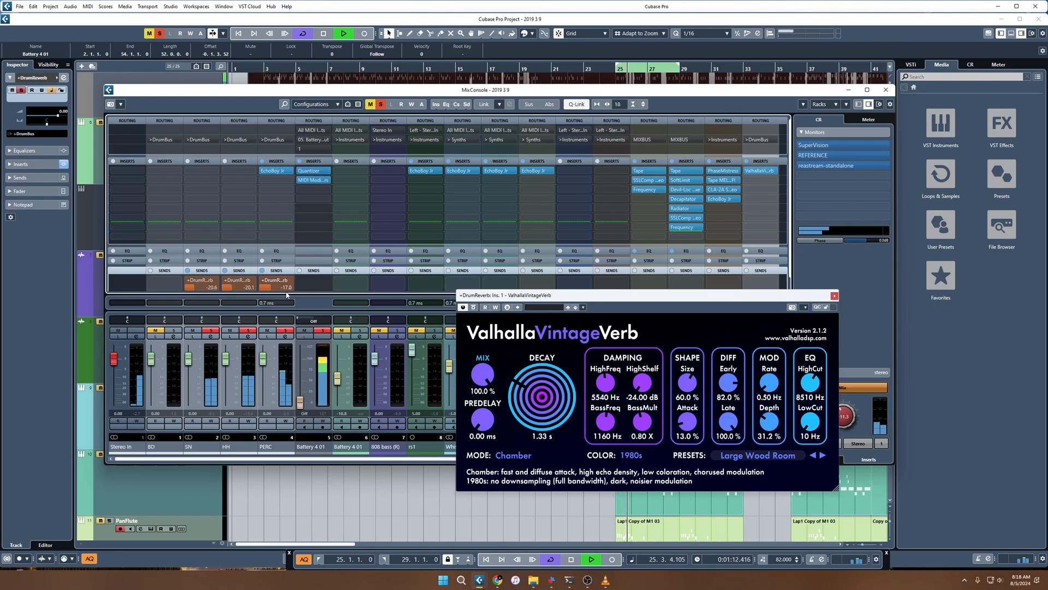
click(287, 331)
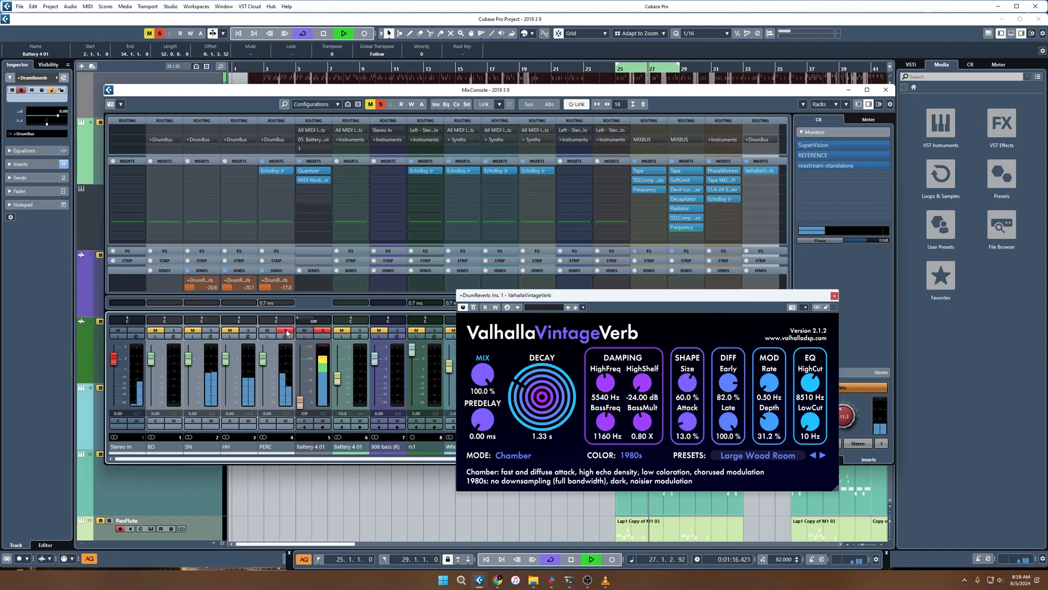
drag(267, 289, 284, 291)
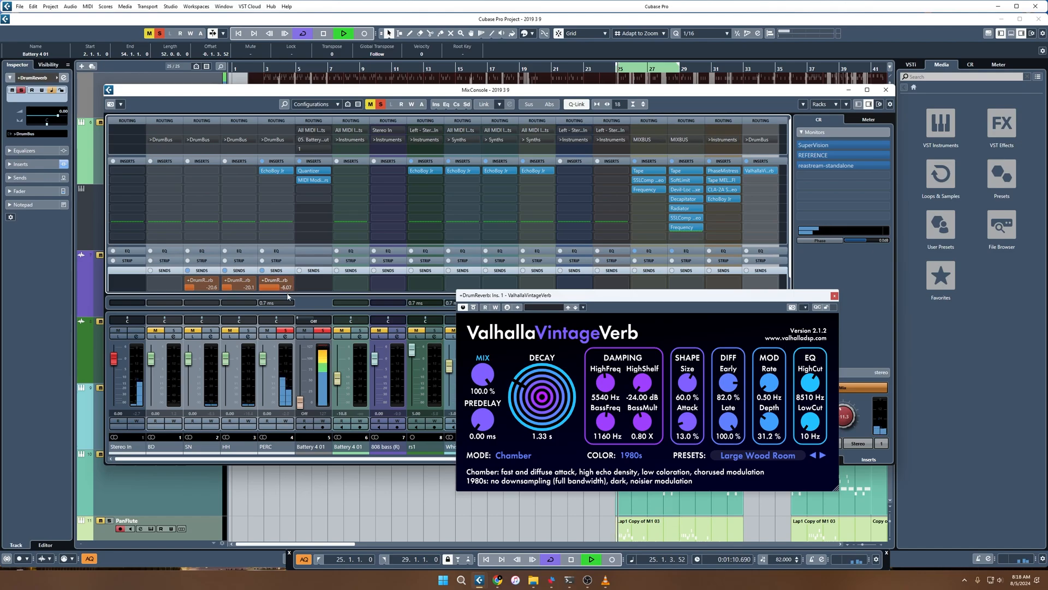
scroll(291, 289, down, 5)
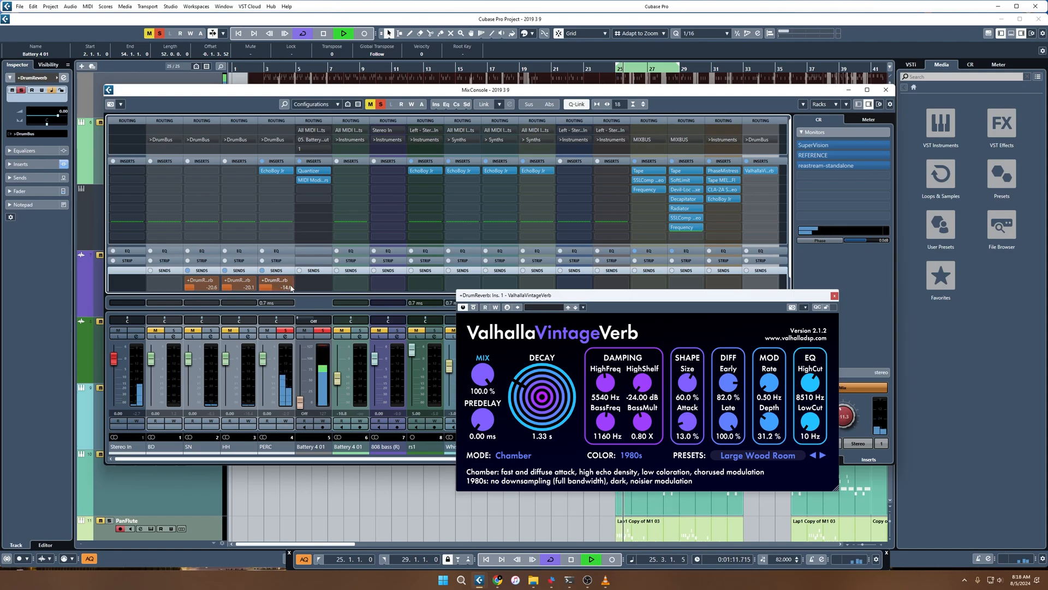
click(286, 330)
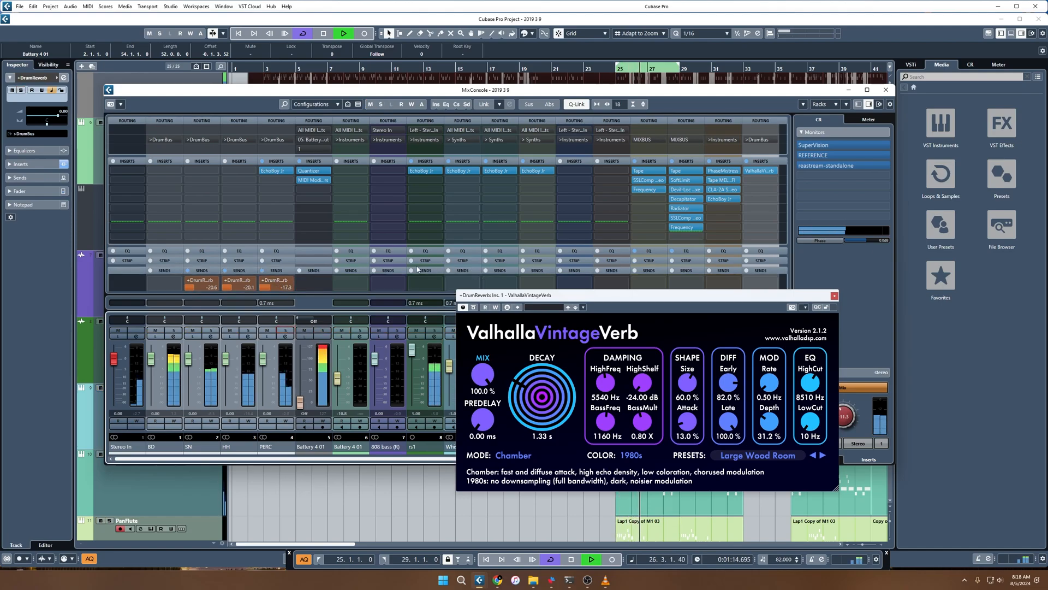
Select the SN, HH and PERC channels, and compare the full mix with their +DrumReverb sends bypassed and active.
click(274, 447)
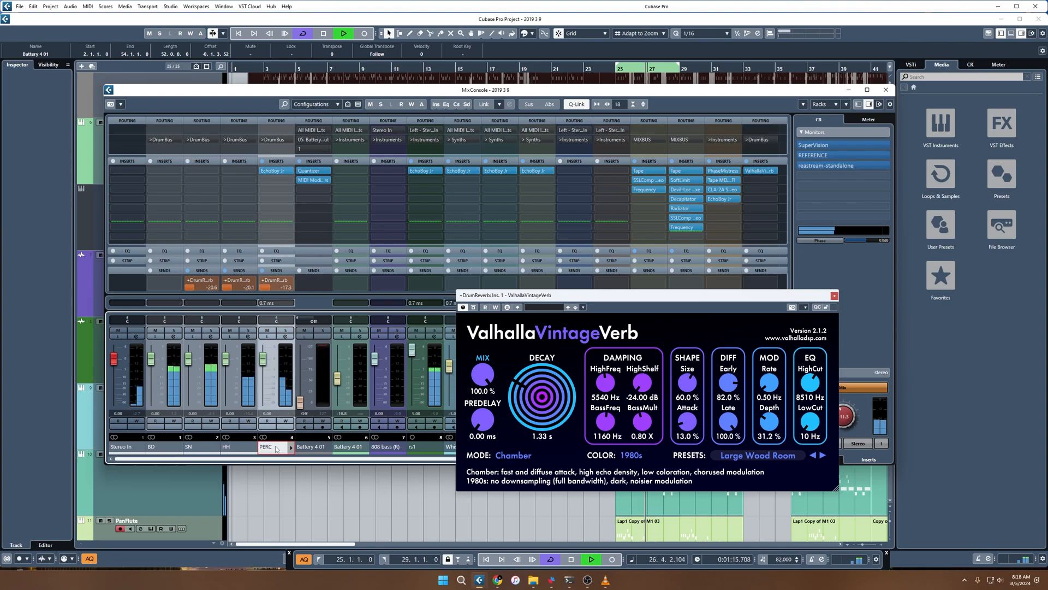
shift+click(201, 446)
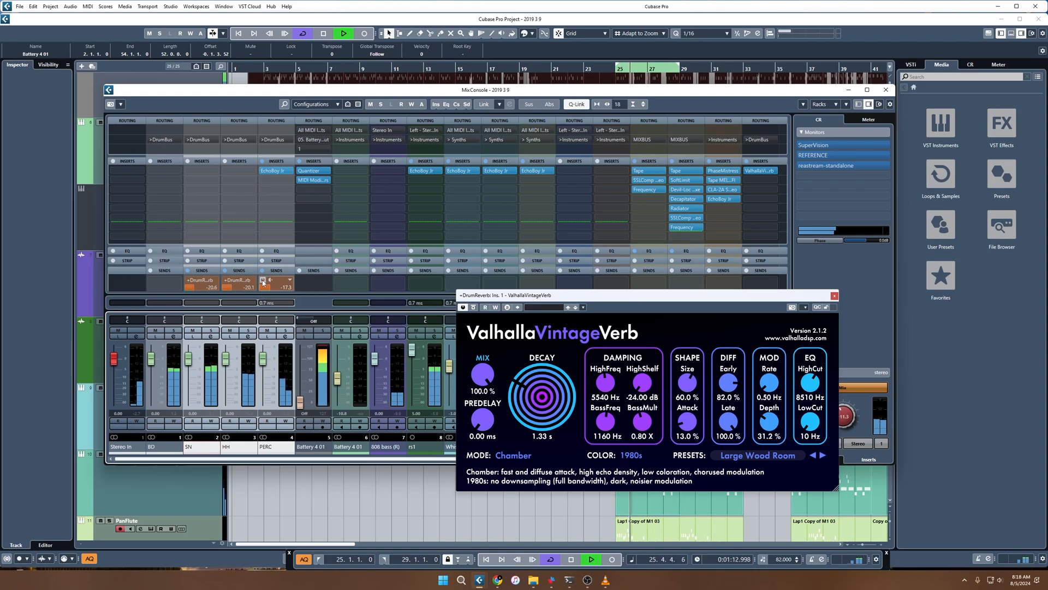
click(263, 281)
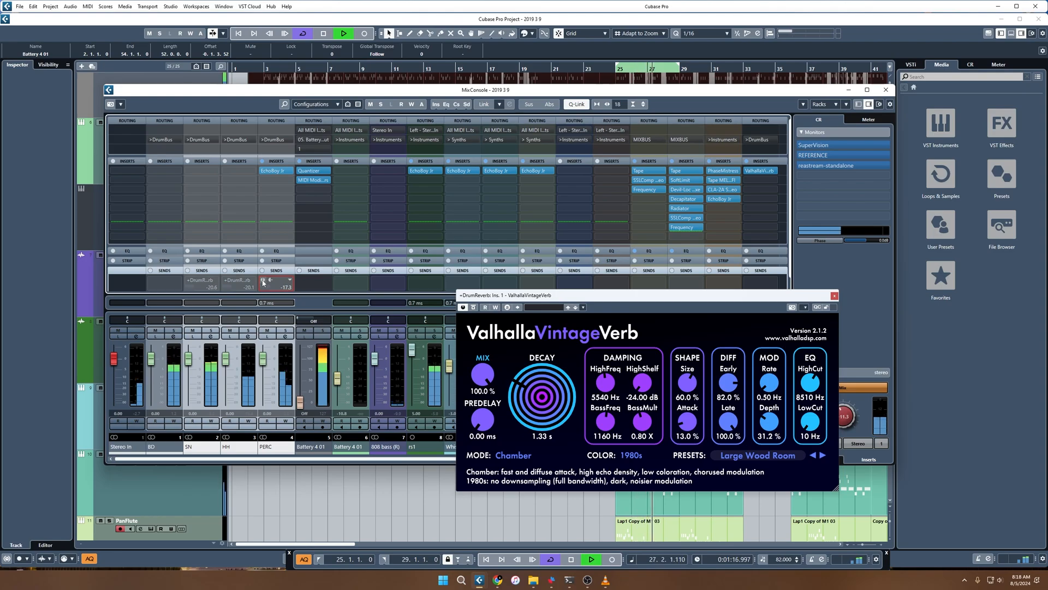
click(263, 281)
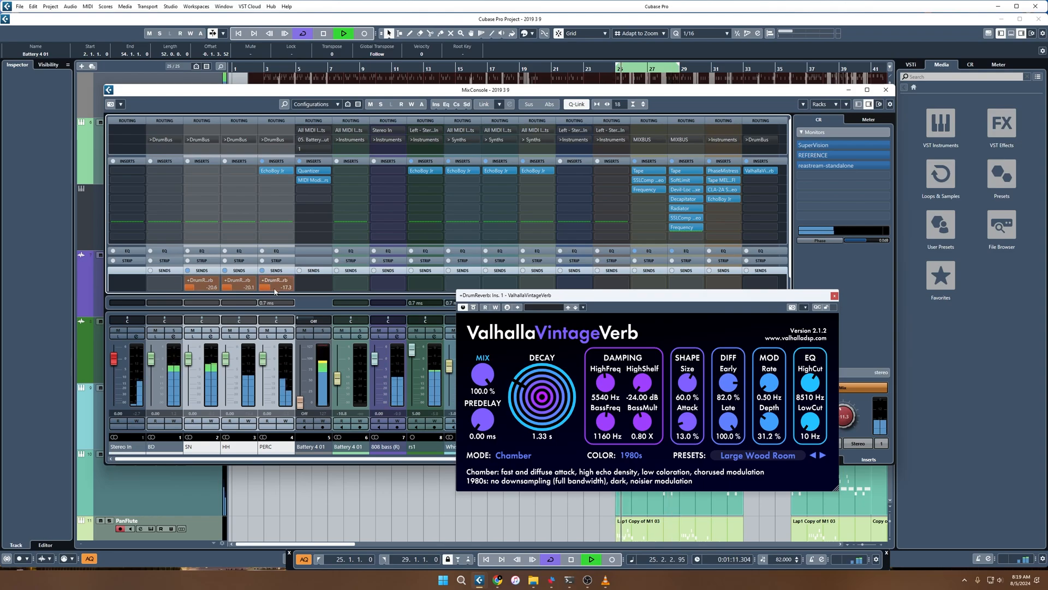
Raise the linked +DrumReverb sends to -20.0 dB on SN, -19.5 on HH and -16.7 on PERC, and close the reverb editor.
scroll(275, 290, up, 1)
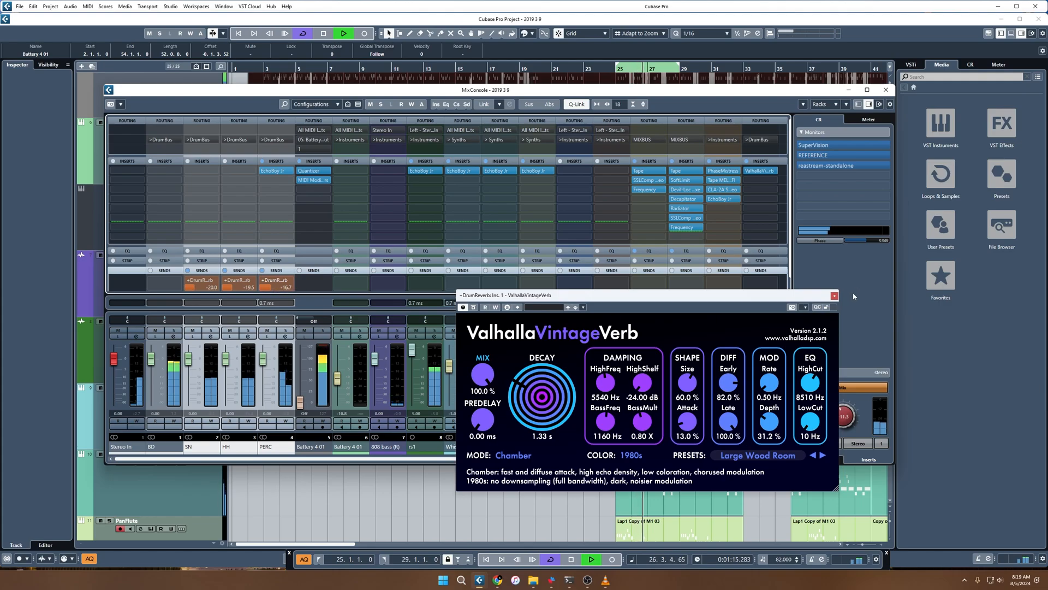
click(835, 296)
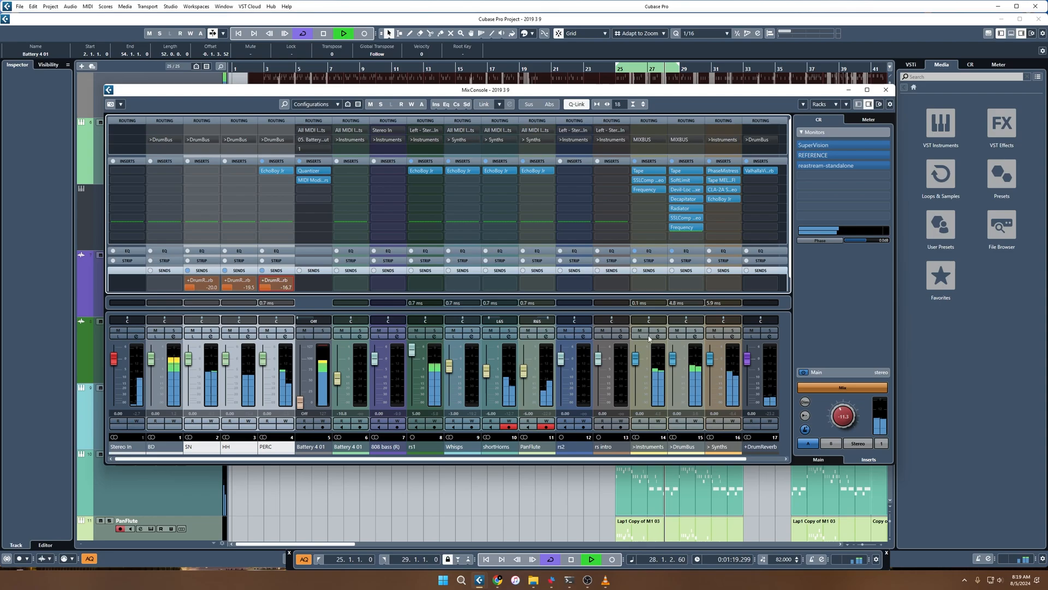
click(764, 458)
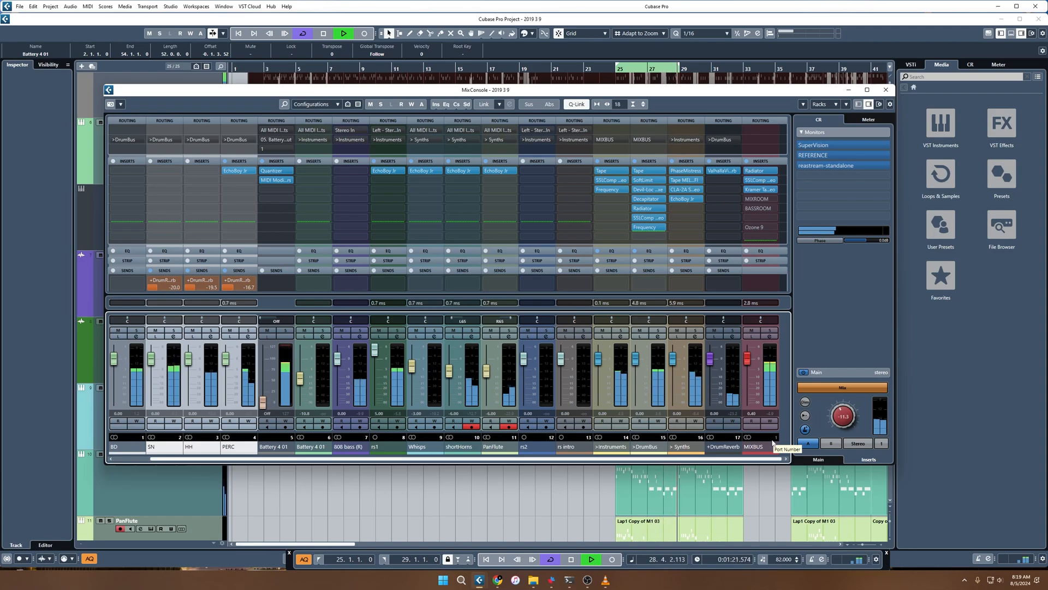
Close the MixConsole and move the playback cycle range to span bars 29 to 33.
click(886, 90)
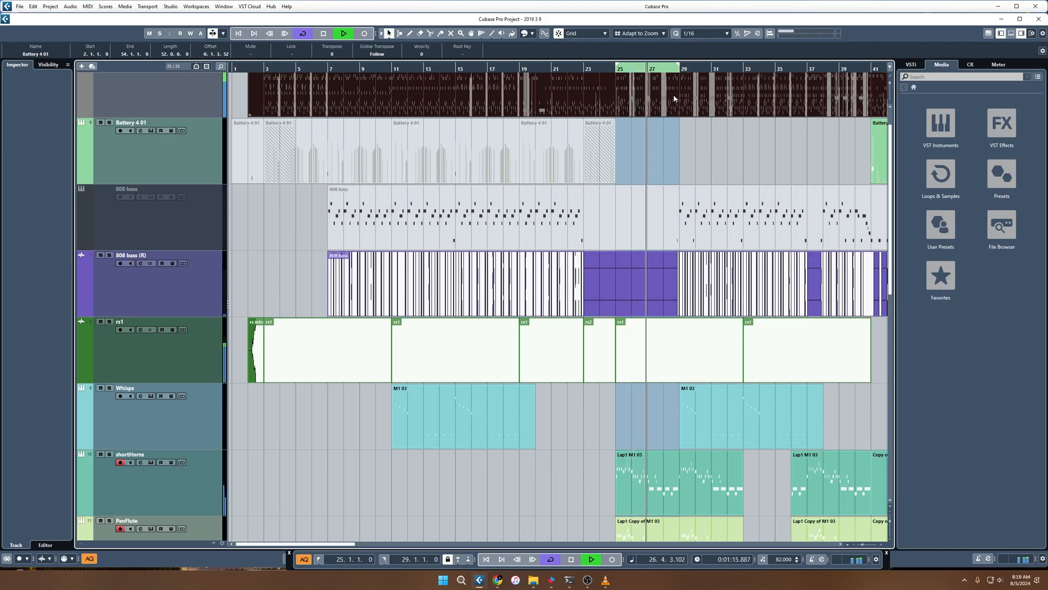
ctrl+click(679, 72)
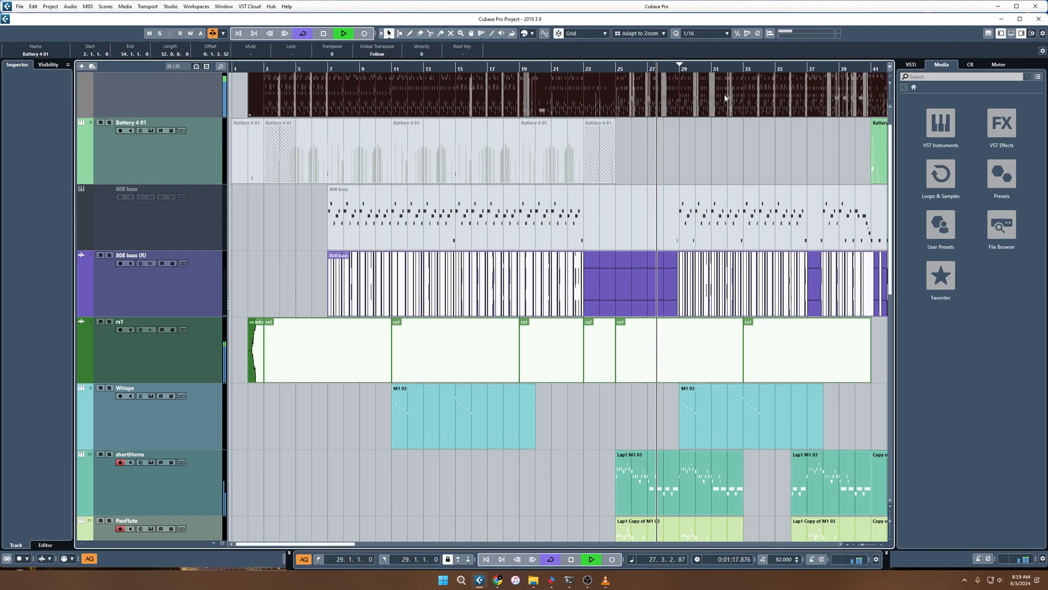
drag(681, 66, 742, 67)
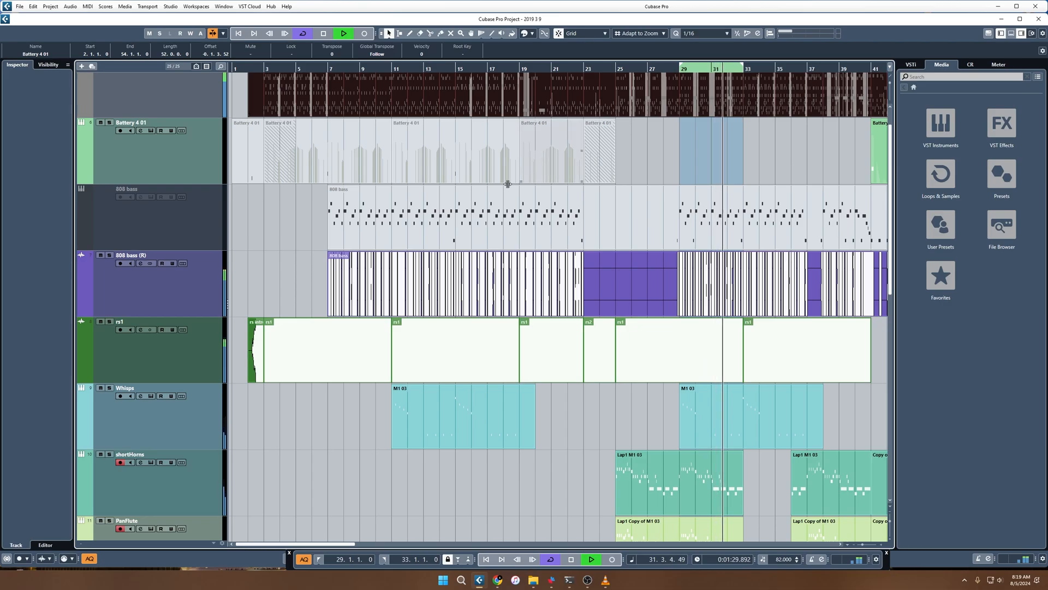
Select the Battery 4 01 MIDI drum track and examine its MIDI modifiers and its Quantizer and MIDI Modifiers inserts.
scroll(217, 251, up, 1)
click(161, 142)
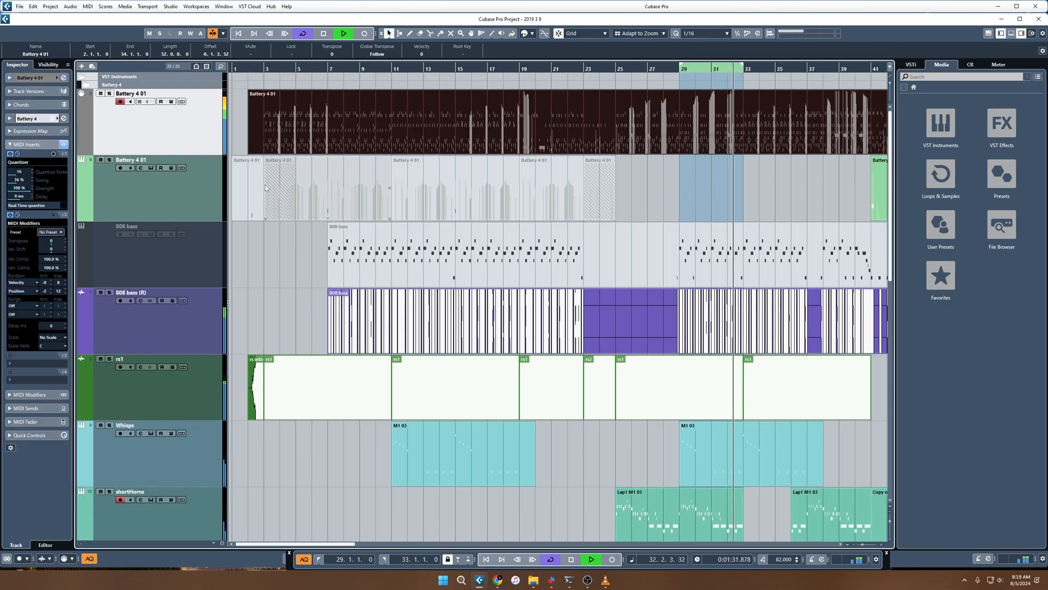
click(24, 394)
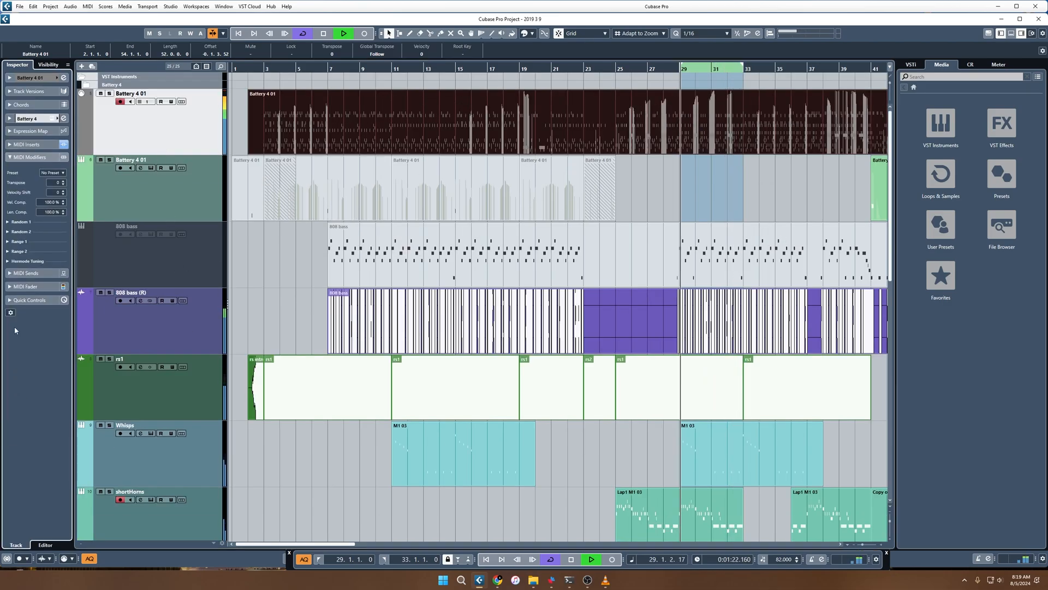
click(24, 145)
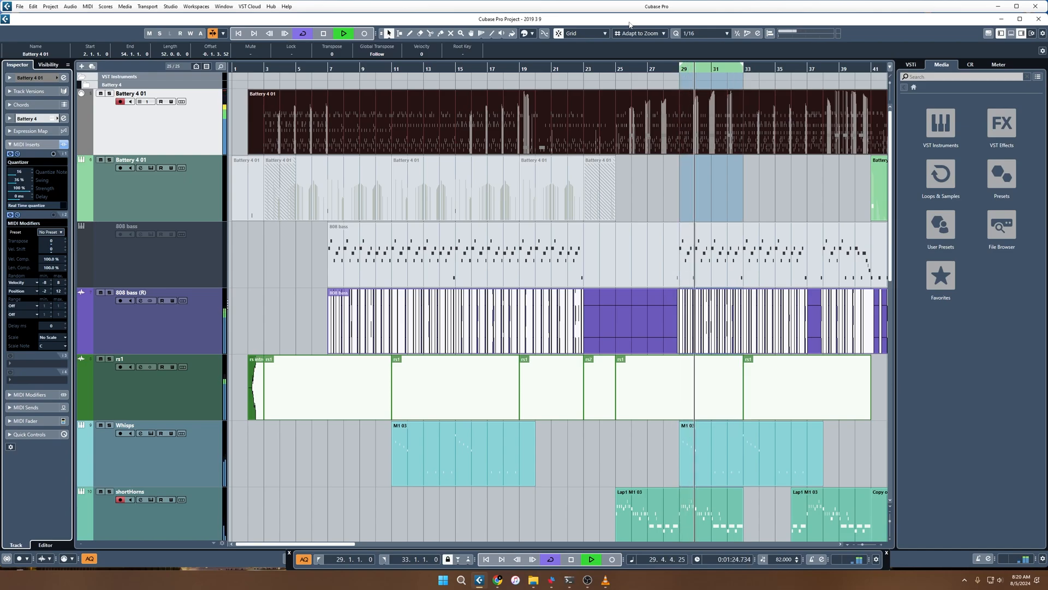
Stop playback, widen the arrangement area, and bring the group, MIXBUS and +DrumReverb tracks into view.
key(space)
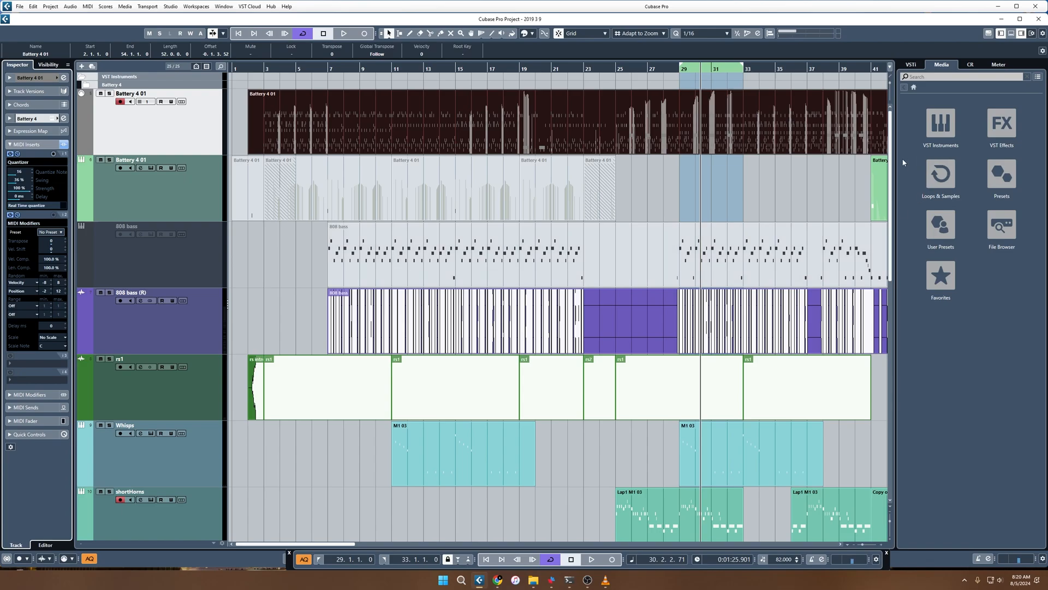
drag(894, 158, 915, 152)
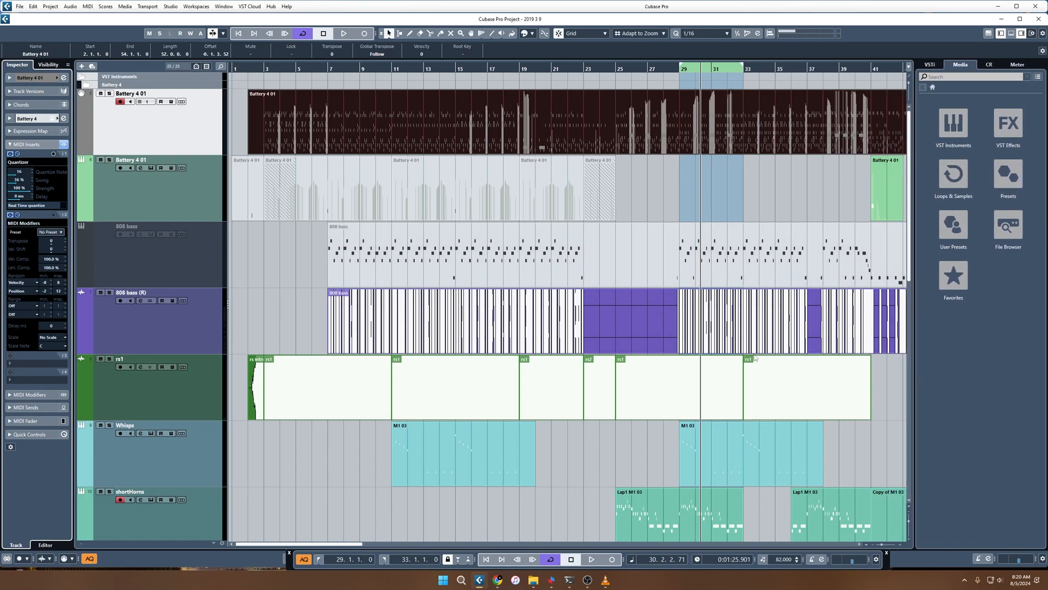
scroll(755, 355, down, 10)
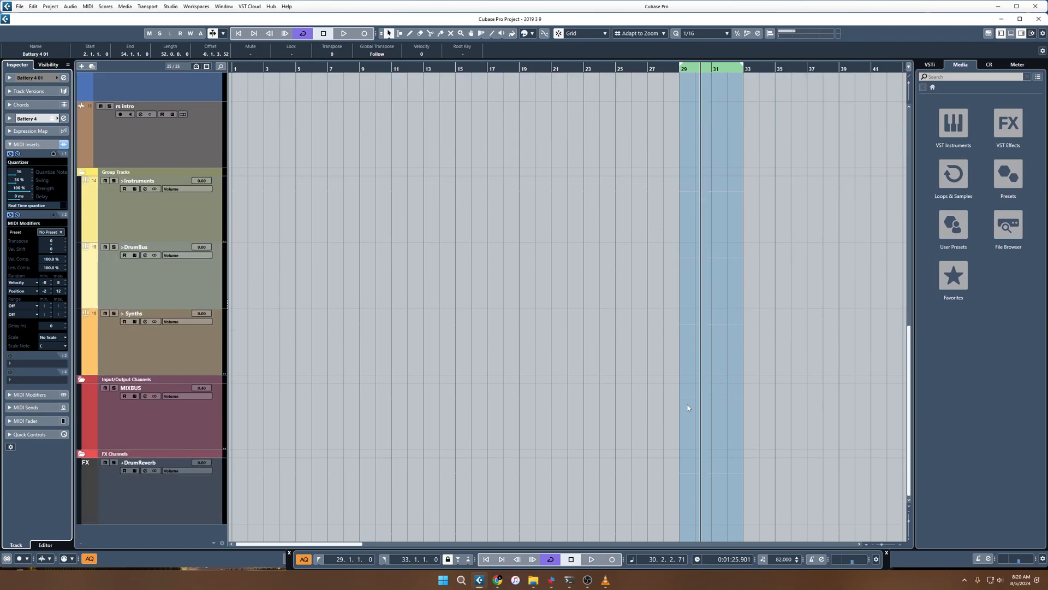